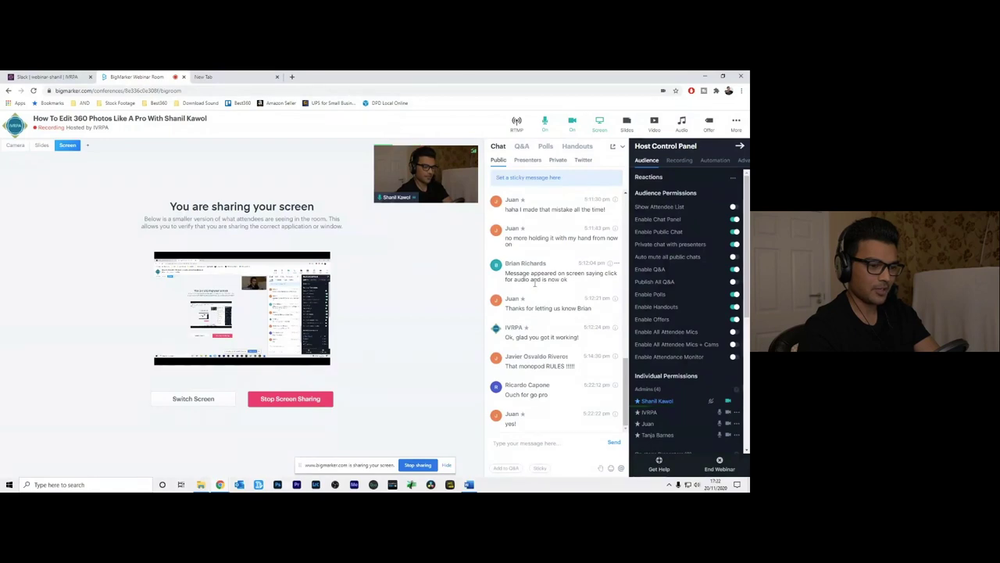
# Import the DNG photo from the RAW Photo Demo folder into Insta360 Studio's footage area.
pyautogui.click(201, 484)
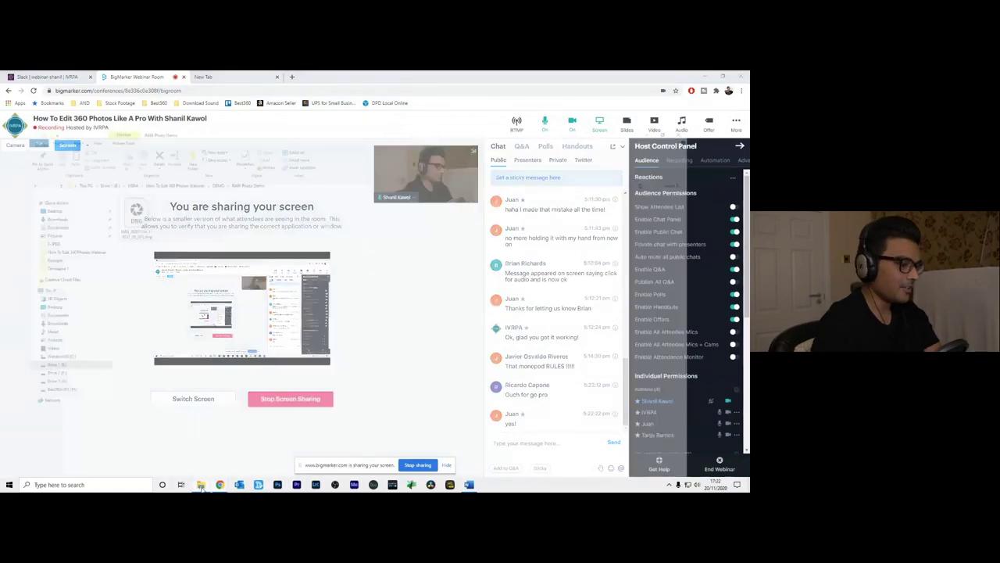
pyautogui.click(123, 171)
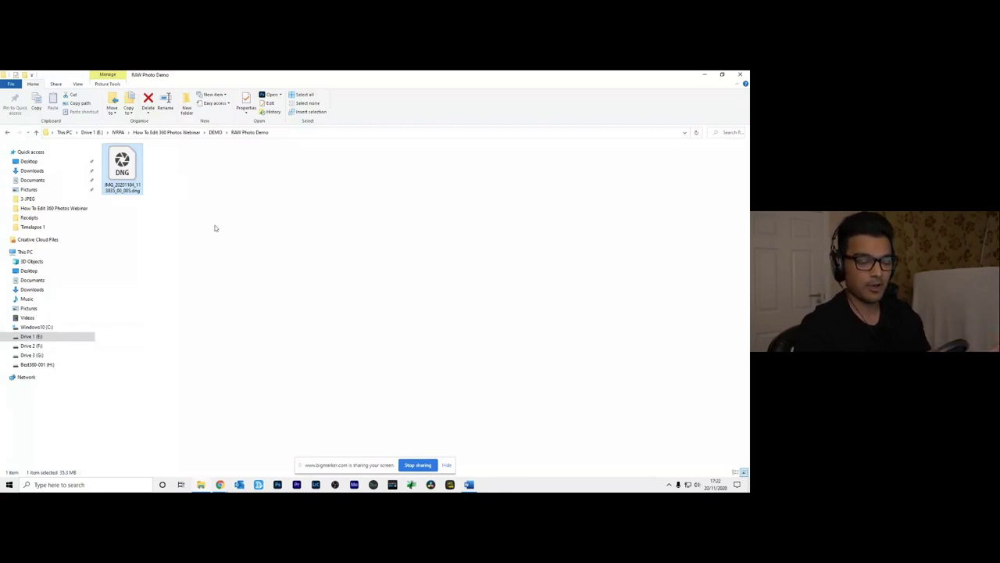
pyautogui.click(458, 485)
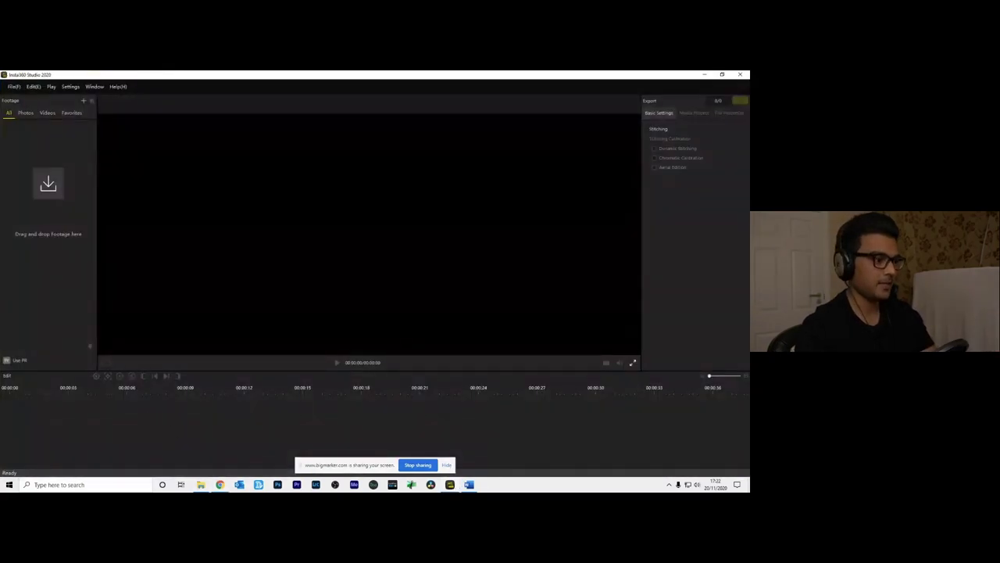
pyautogui.click(201, 485)
pyautogui.doubleClick(318, 75)
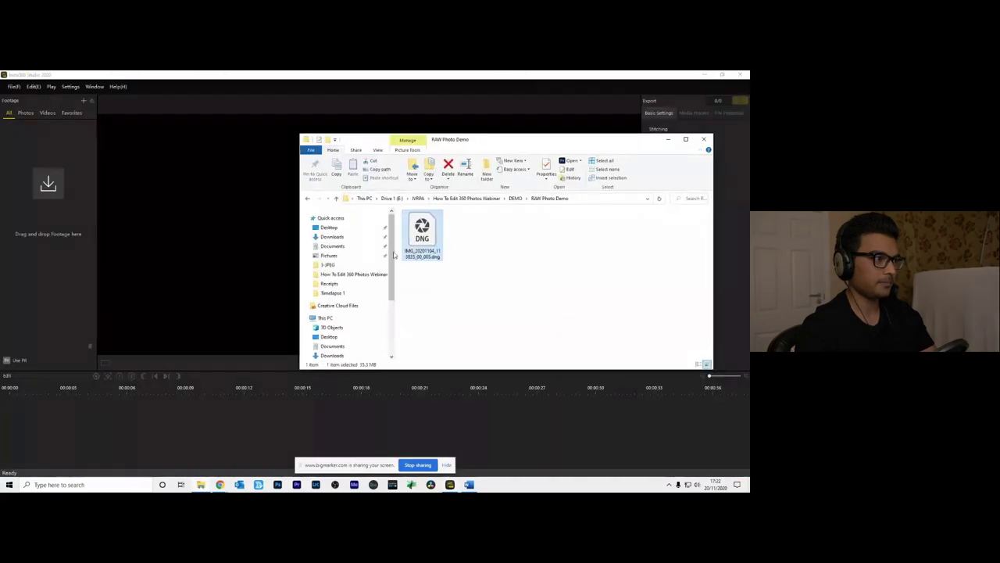
pyautogui.moveTo(418, 239); pyautogui.dragTo(196, 289)
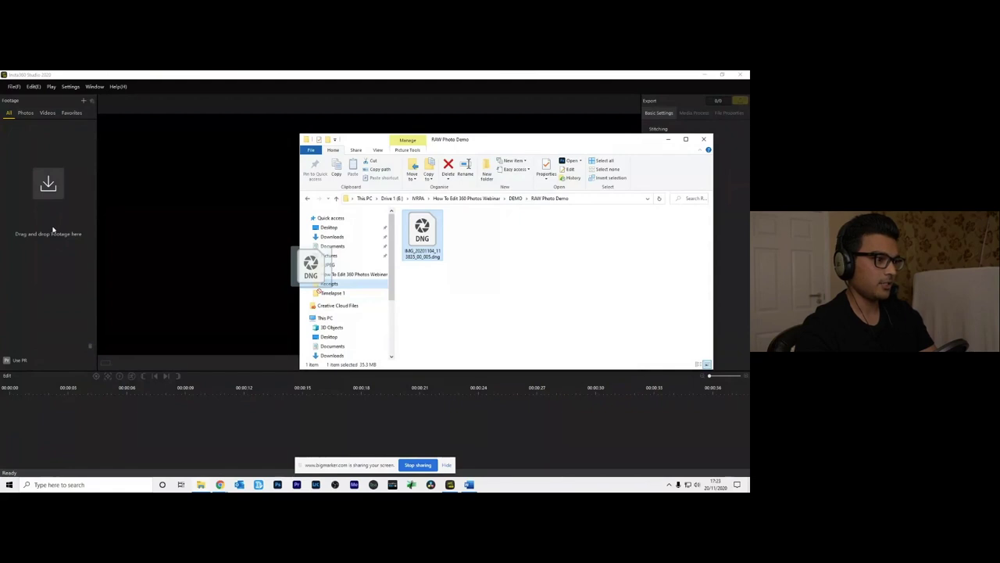
pyautogui.moveTo(51, 229); pyautogui.dragTo(50, 239)
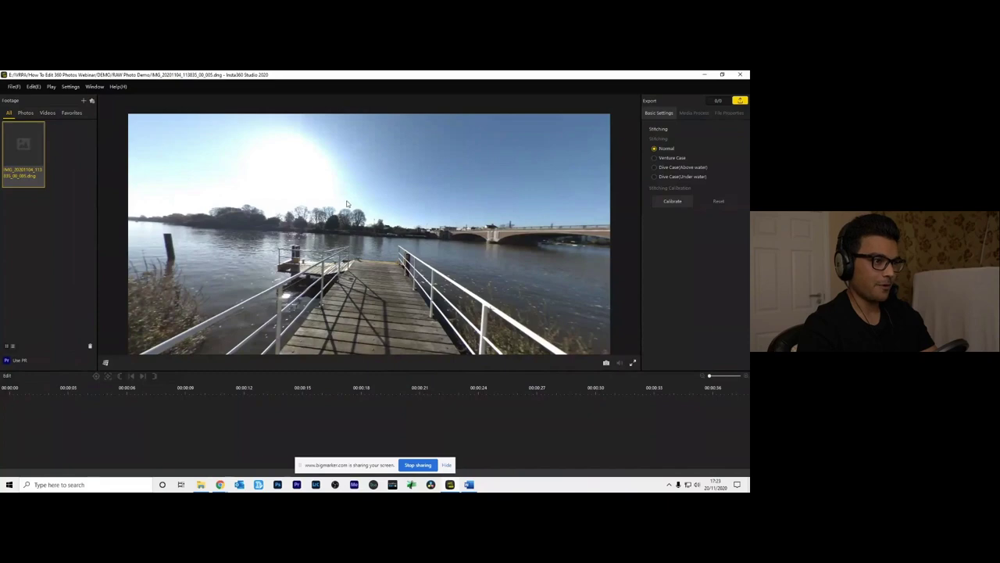
pyautogui.moveTo(312, 168); pyautogui.dragTo(549, 278)
pyautogui.moveTo(290, 273); pyautogui.dragTo(170, 267)
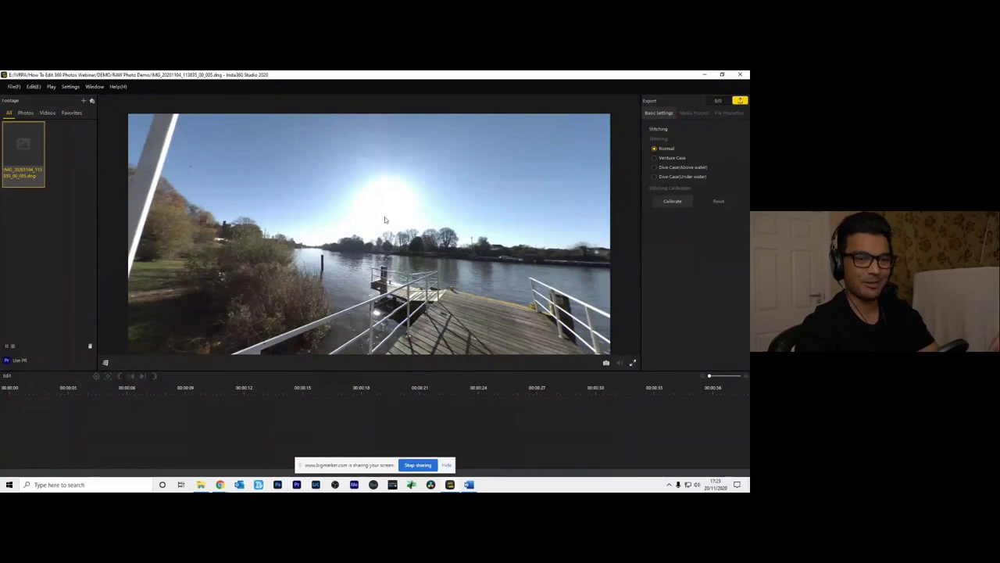
pyautogui.moveTo(385, 227); pyautogui.dragTo(340, 212)
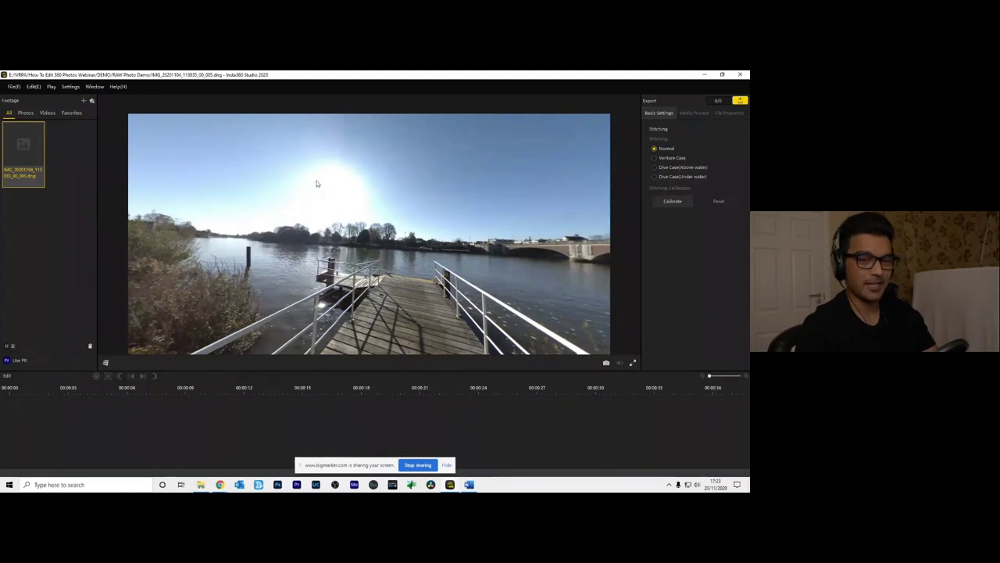
pyautogui.moveTo(314, 190); pyautogui.dragTo(477, 234)
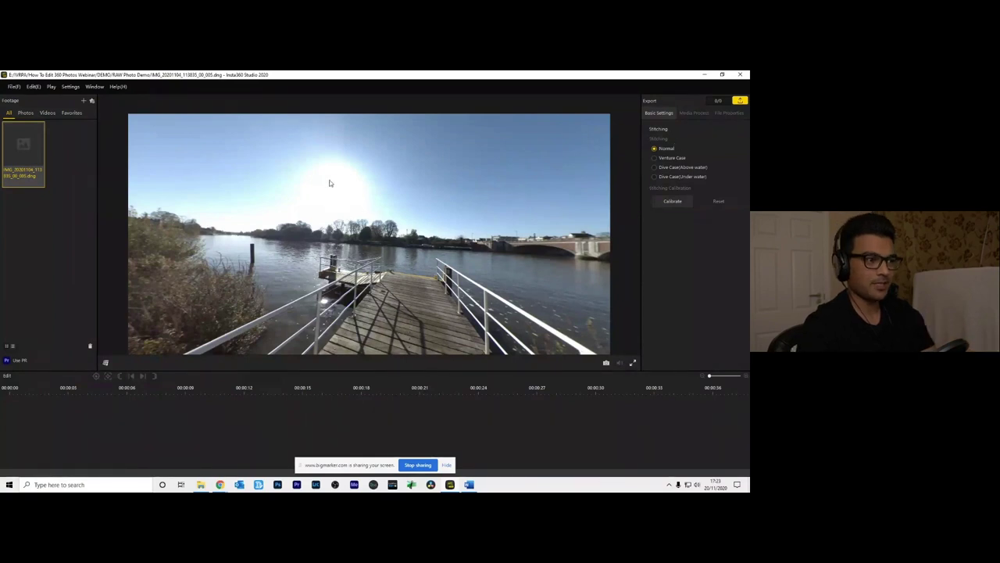
# Set the photo export path to the IVRPA > How To Edit 360 Photos Webinar > DEMO > RAW Photo Demo folder on Drive 1 (E:).
pyautogui.click(739, 102)
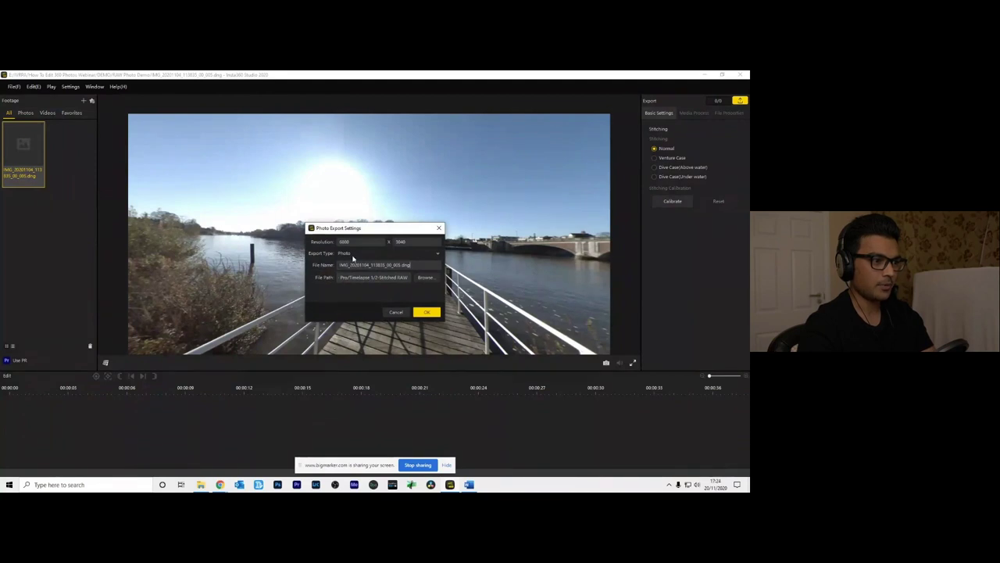
pyautogui.click(425, 278)
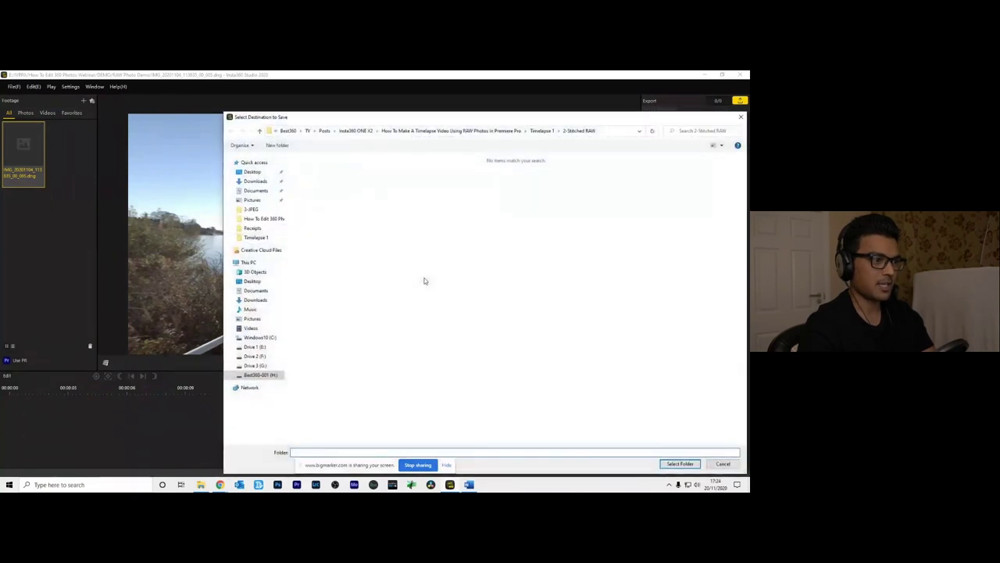
pyautogui.click(324, 130)
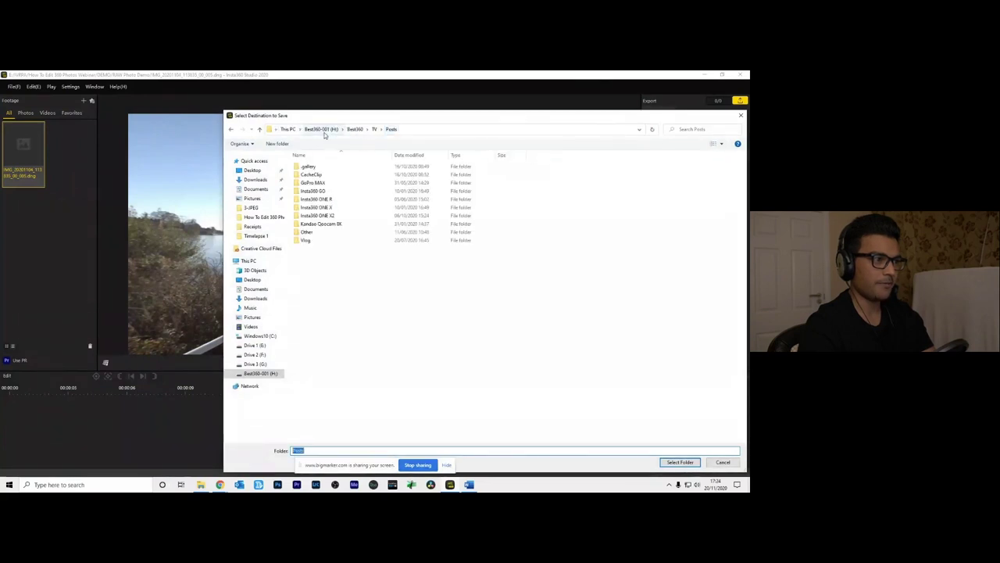
pyautogui.click(255, 345)
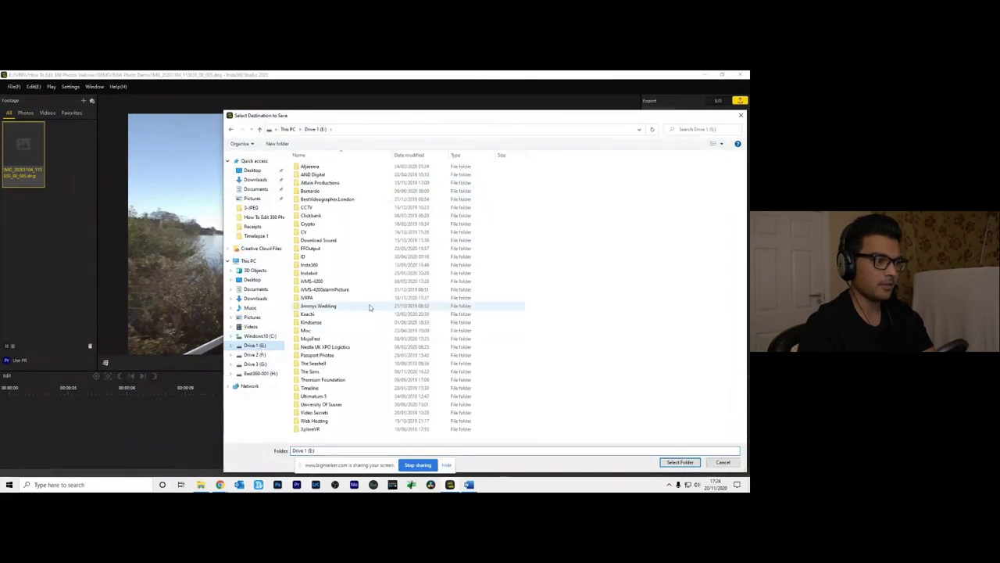
pyautogui.doubleClick(326, 297)
pyautogui.doubleClick(330, 165)
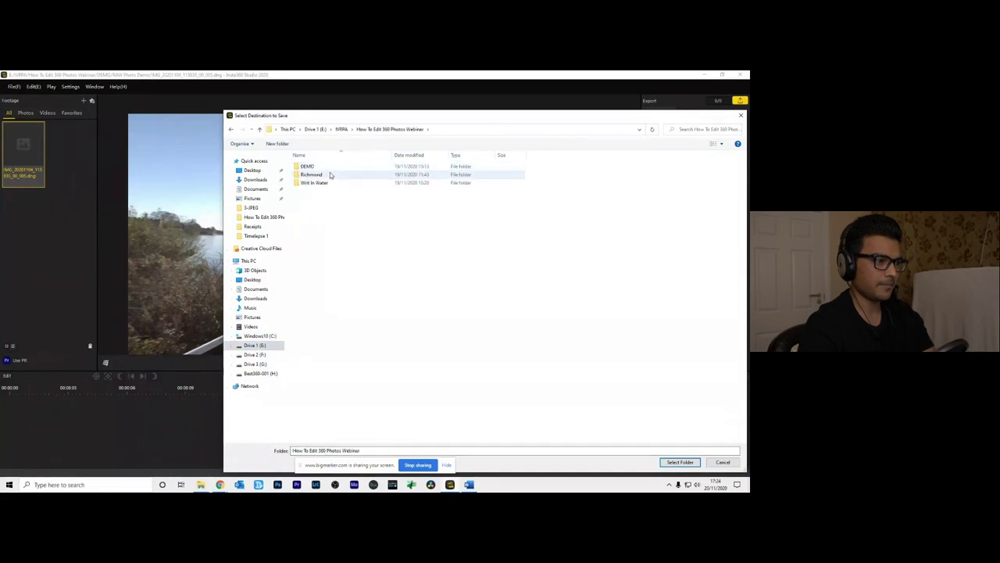
pyautogui.doubleClick(326, 167)
pyautogui.doubleClick(328, 167)
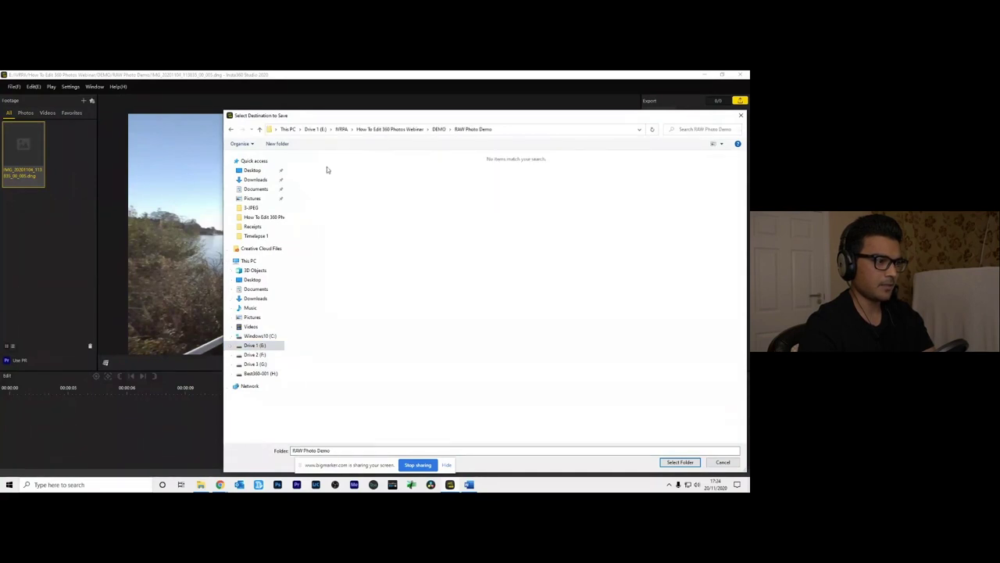
pyautogui.click(680, 462)
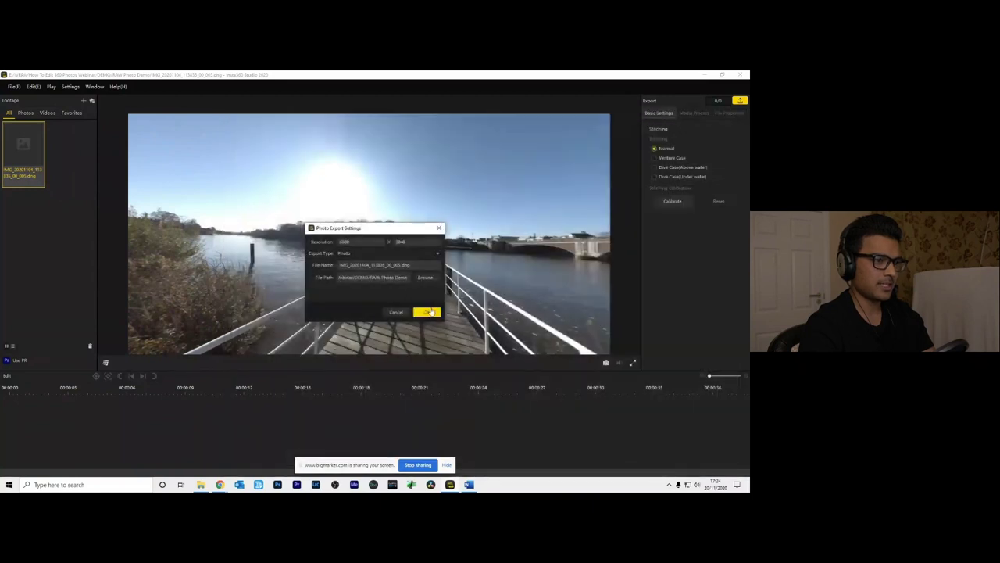
# Export the stitched DNG photo, overwriting the existing file, and dismiss the export task list.
pyautogui.click(428, 314)
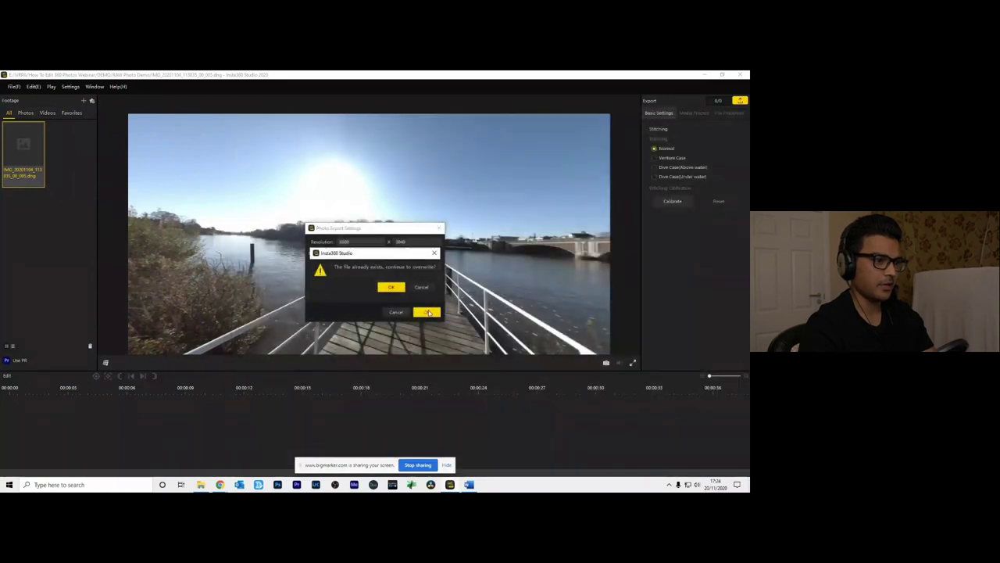
pyautogui.click(392, 287)
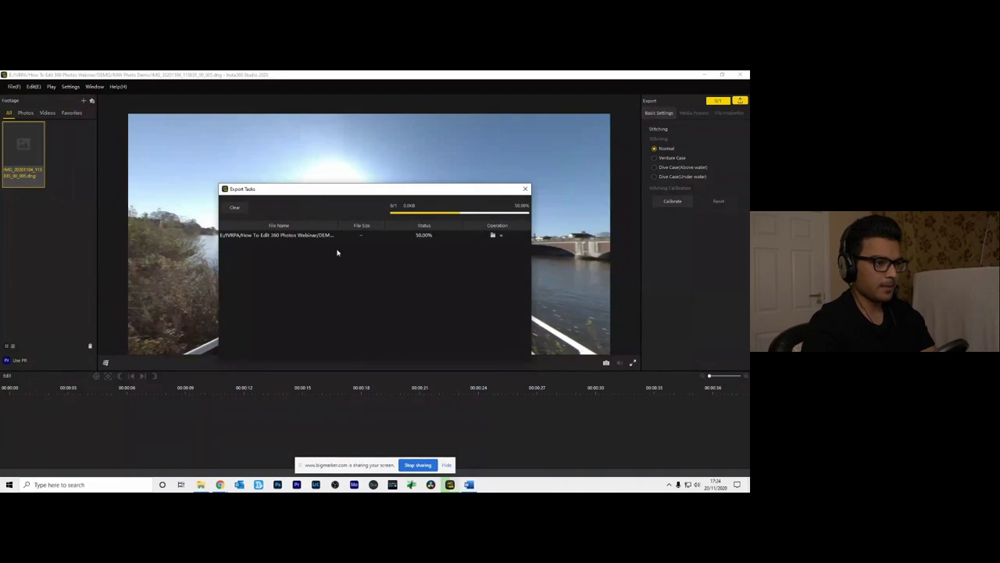
pyautogui.click(525, 189)
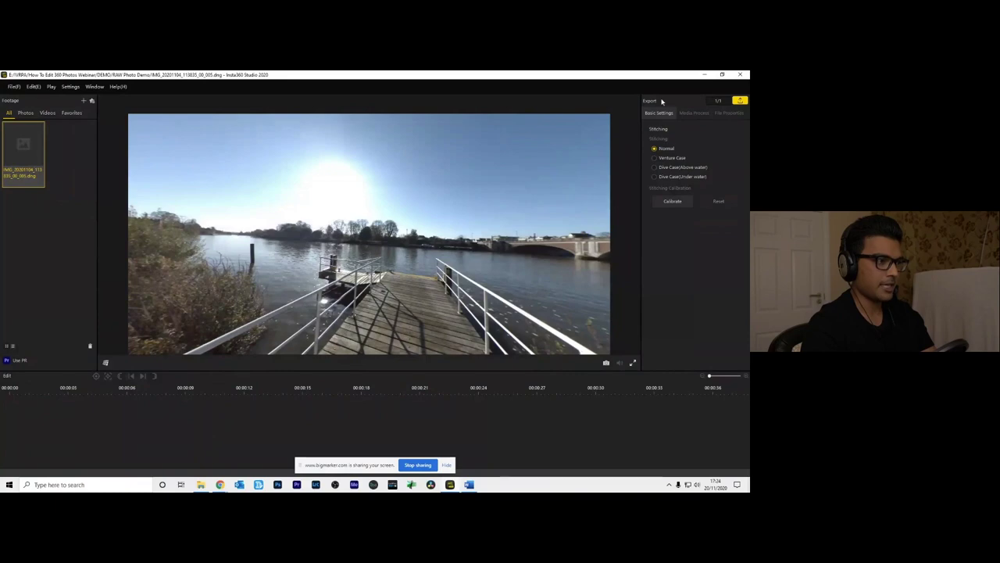
# Switch to Photoshop and open the stitched DNG from the RAW Photo Demo folder in Camera Raw.
pyautogui.click(704, 75)
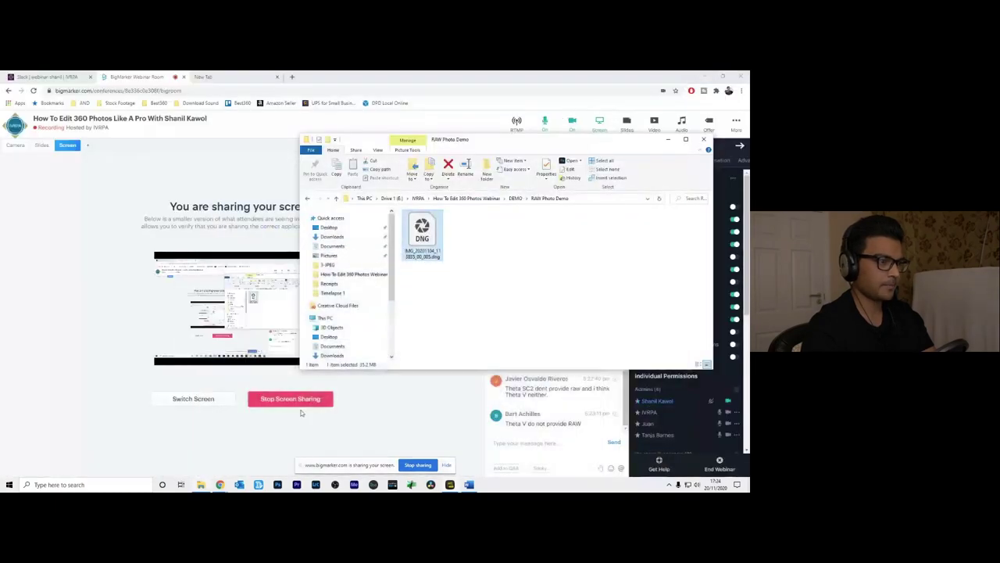
pyautogui.moveTo(537, 140); pyautogui.dragTo(391, 155)
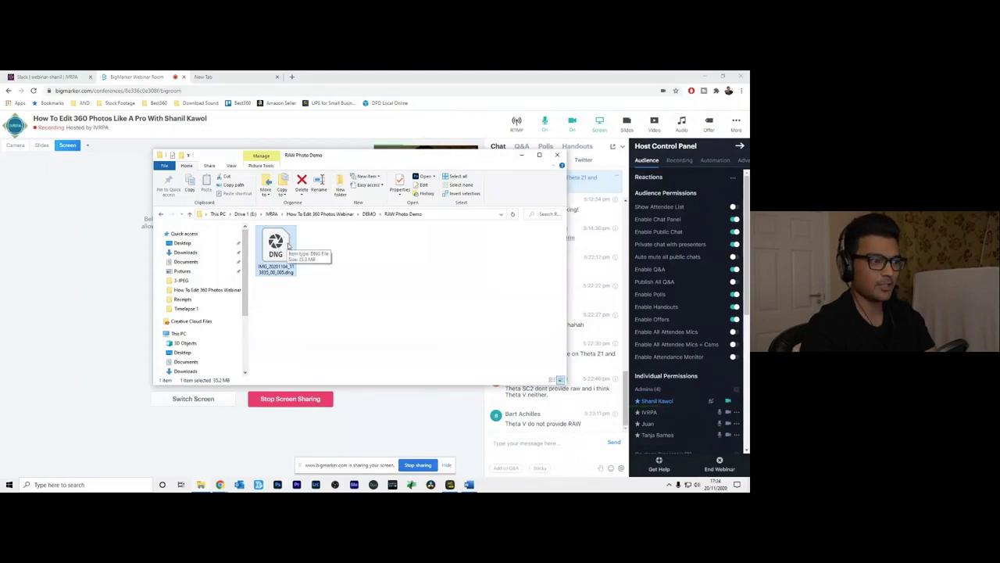
pyautogui.click(278, 484)
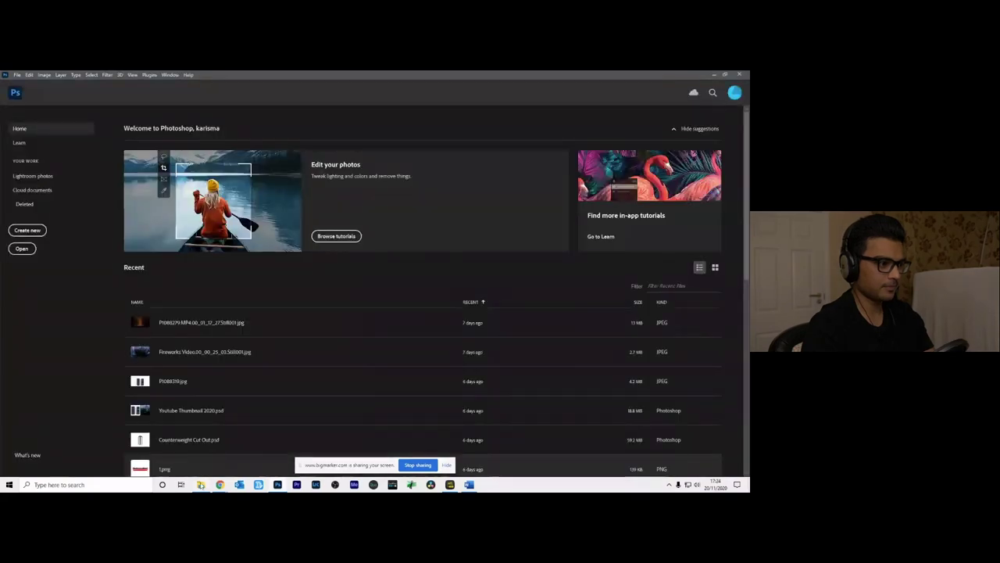
pyautogui.click(201, 484)
pyautogui.moveTo(276, 248); pyautogui.dragTo(56, 312)
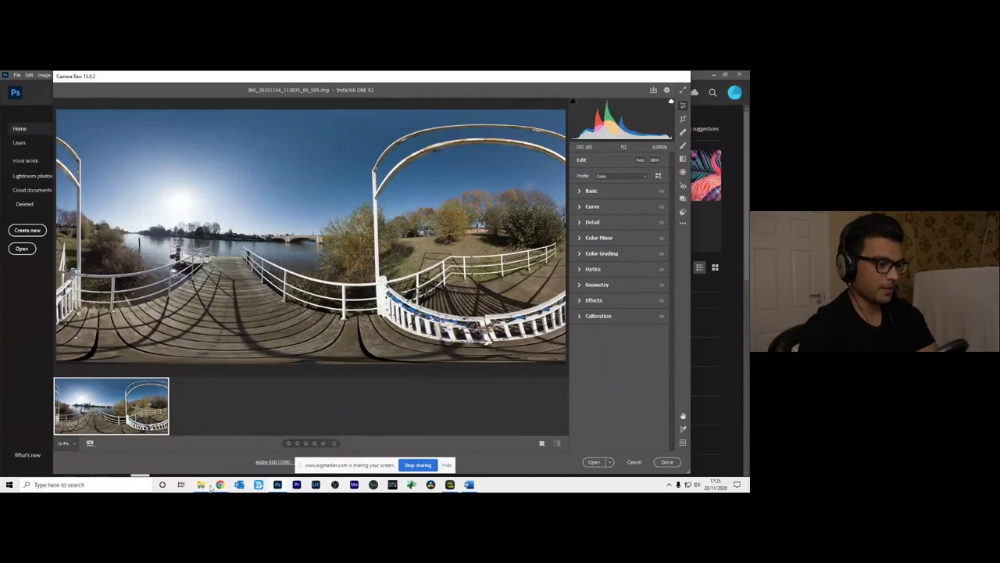
# Check the public chat in the BigMarker webinar room and return to Camera Raw.
pyautogui.moveTo(222, 486)
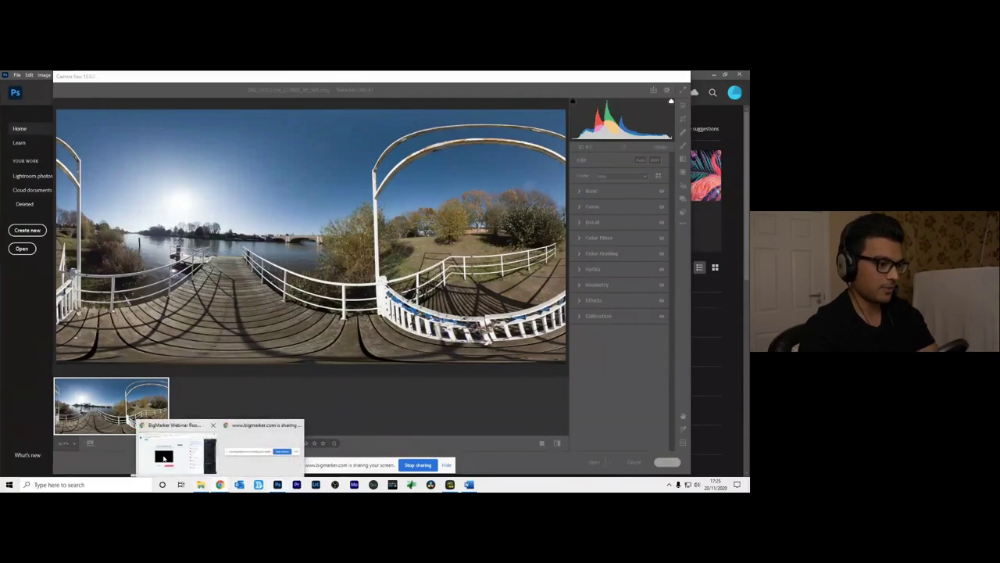
pyautogui.click(164, 458)
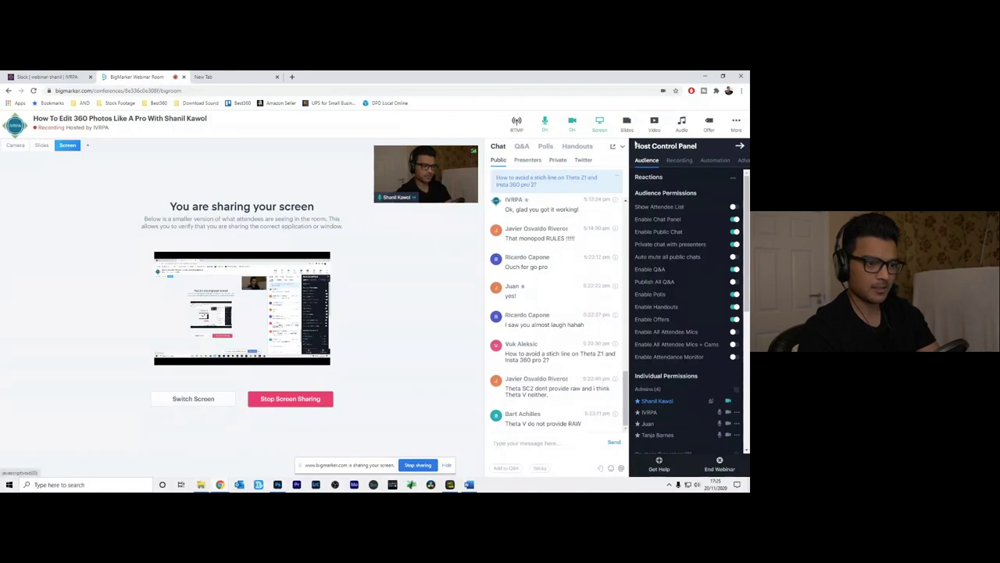
pyautogui.click(703, 75)
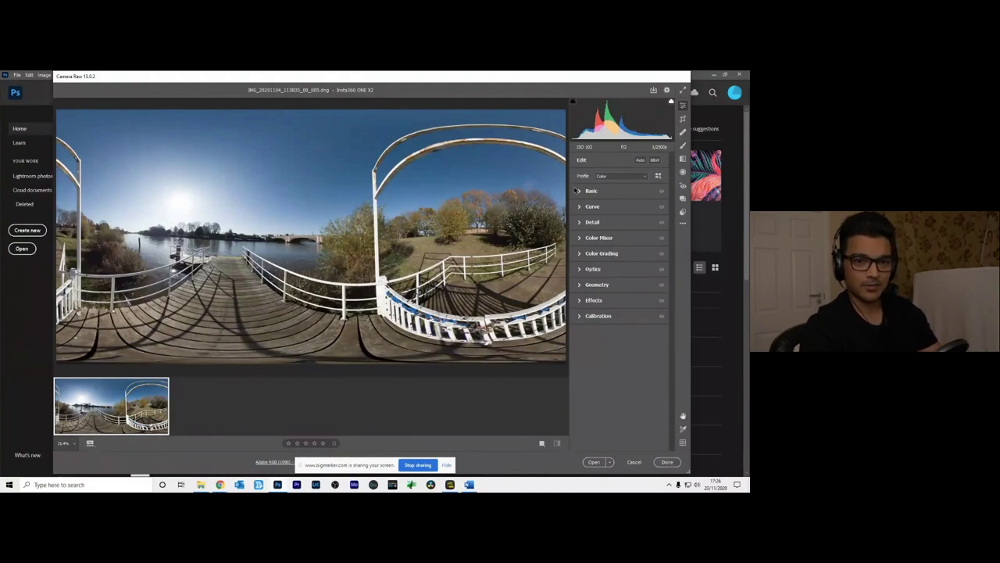
# Apply the Auto edit to the 360 photo and expand the Basic adjustments.
pyautogui.click(641, 160)
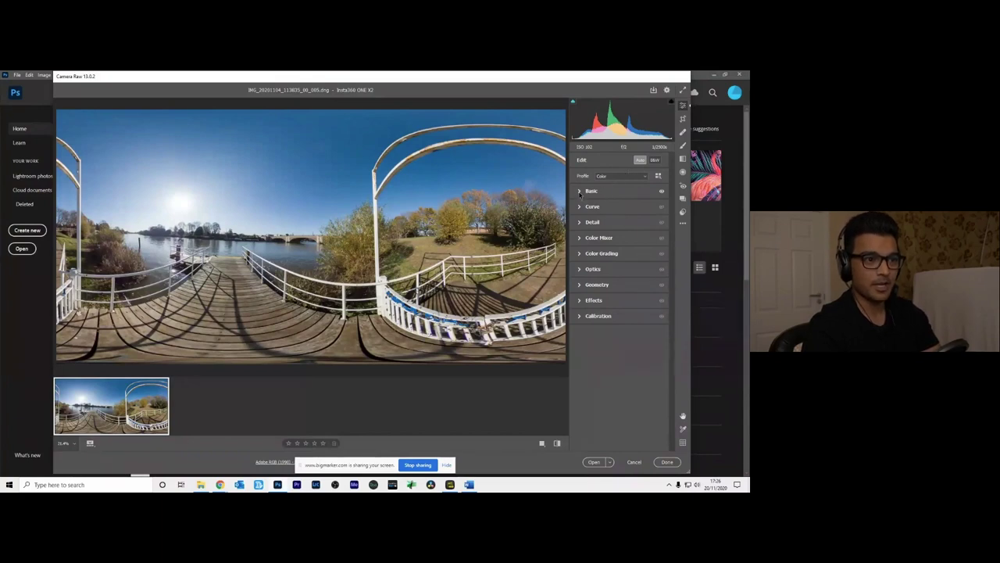
pyautogui.click(579, 192)
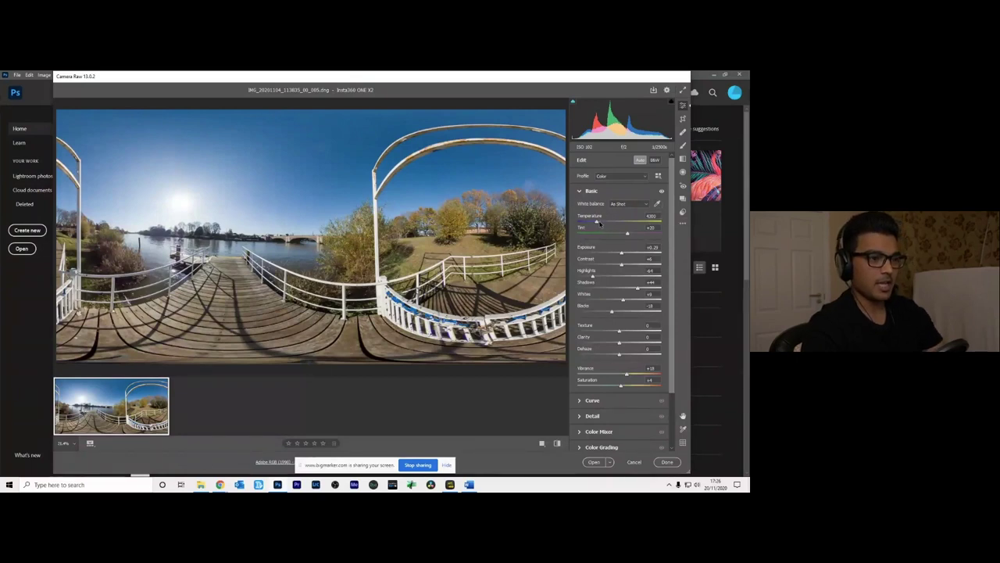
# Try a warmer white balance temperature on the photo and reset the temperature.
pyautogui.click(597, 223)
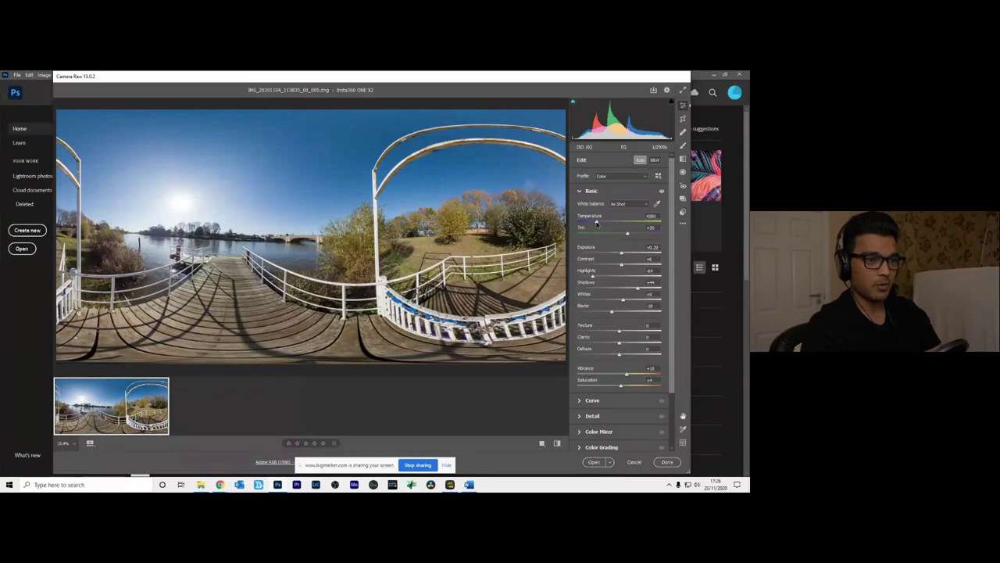
pyautogui.moveTo(597, 223); pyautogui.dragTo(634, 225)
pyautogui.doubleClick(633, 224)
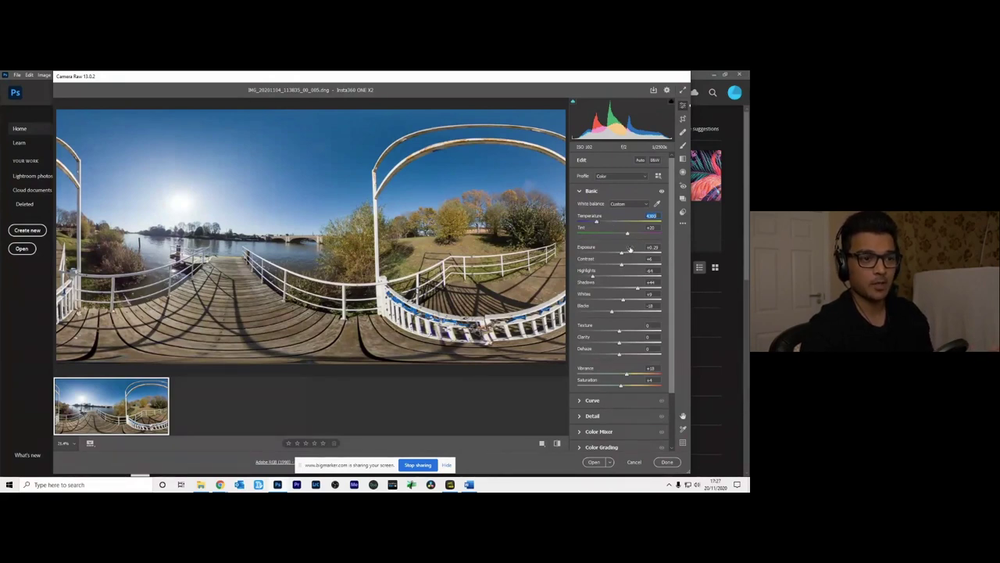
# Try a much darker and a much brighter exposure, and return Exposure to 0.00 and Contrast to 0.
pyautogui.moveTo(621, 254); pyautogui.dragTo(599, 255)
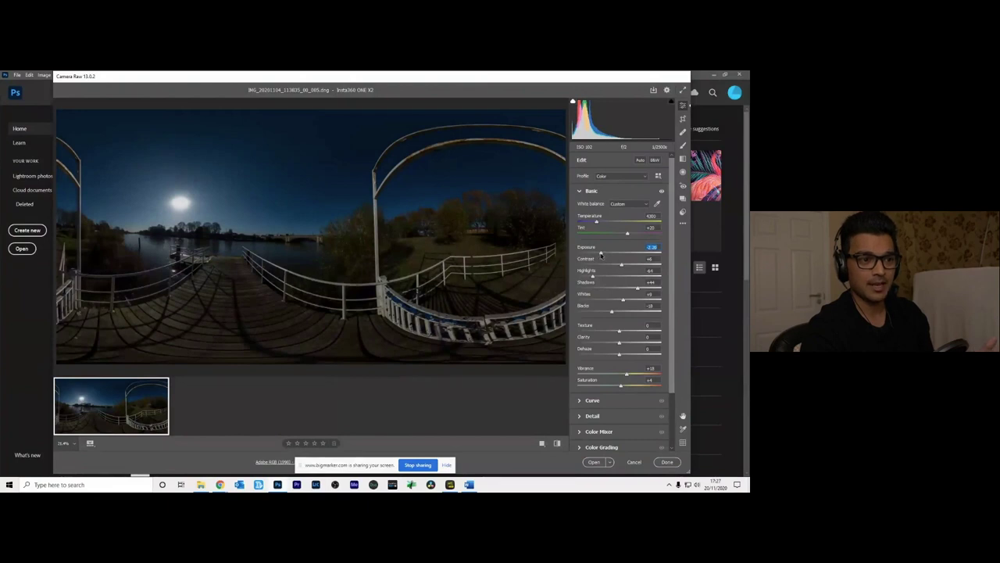
pyautogui.doubleClick(601, 255)
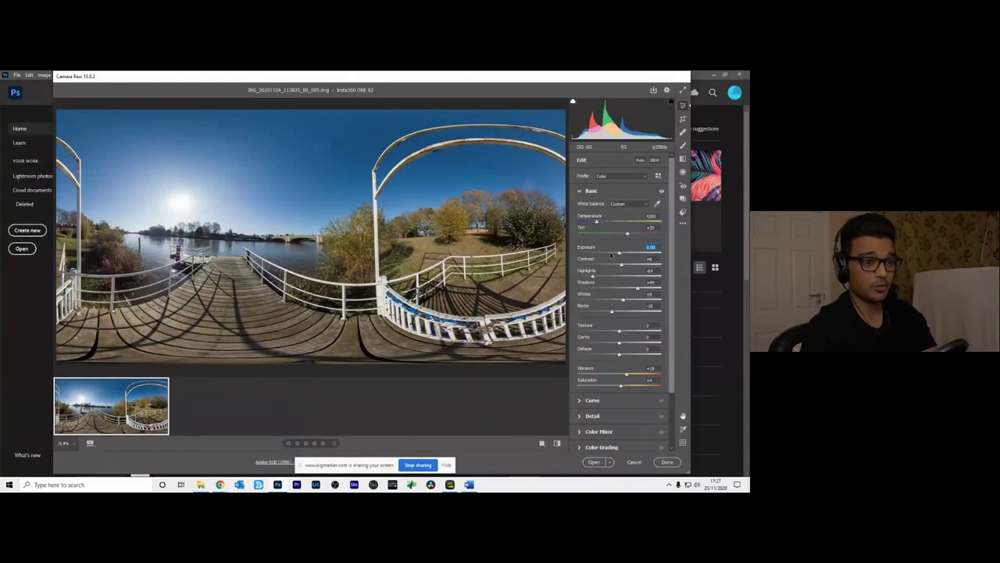
pyautogui.moveTo(619, 253); pyautogui.dragTo(642, 256)
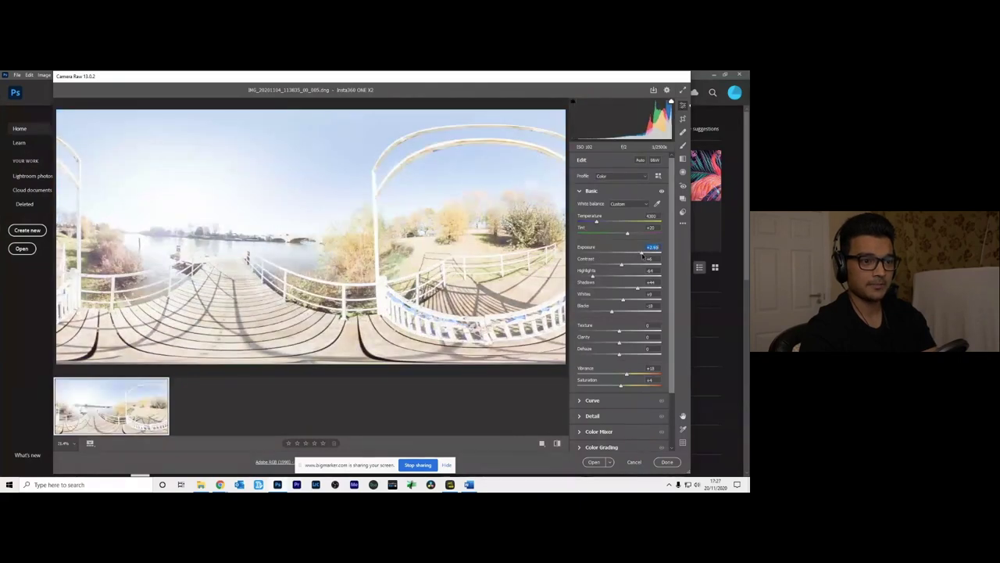
pyautogui.doubleClick(622, 259)
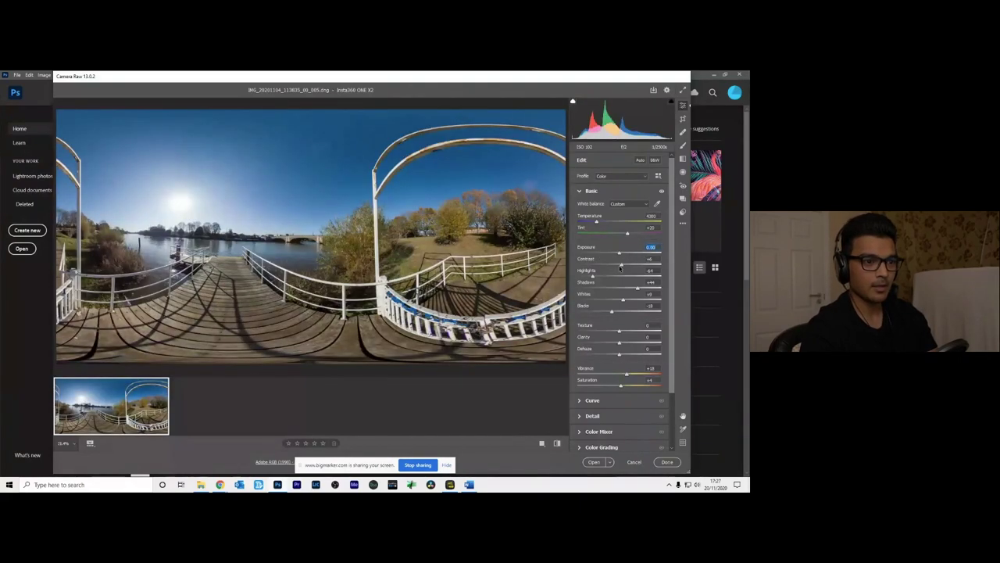
pyautogui.moveTo(621, 267)
pyautogui.mouseDown()
pyautogui.moveTo(580, 267)
pyautogui.moveTo(660, 267)
pyautogui.moveTo(612, 270)
pyautogui.mouseUp()
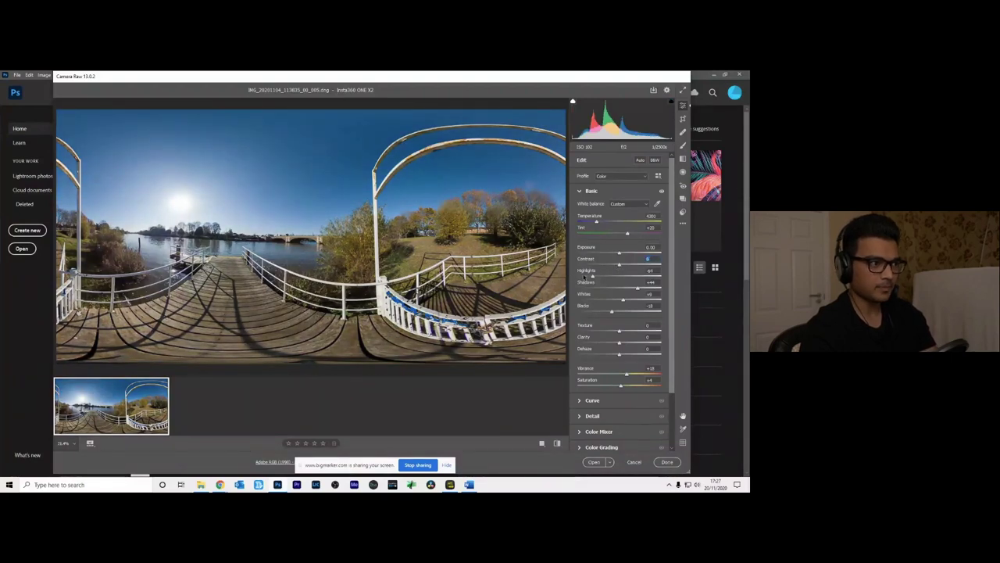
# Set the 360 photo's Highlights to -84 and its Shadows to +59.
pyautogui.moveTo(593, 278)
pyautogui.mouseDown()
pyautogui.moveTo(661, 277)
pyautogui.moveTo(584, 278)
pyautogui.mouseUp()
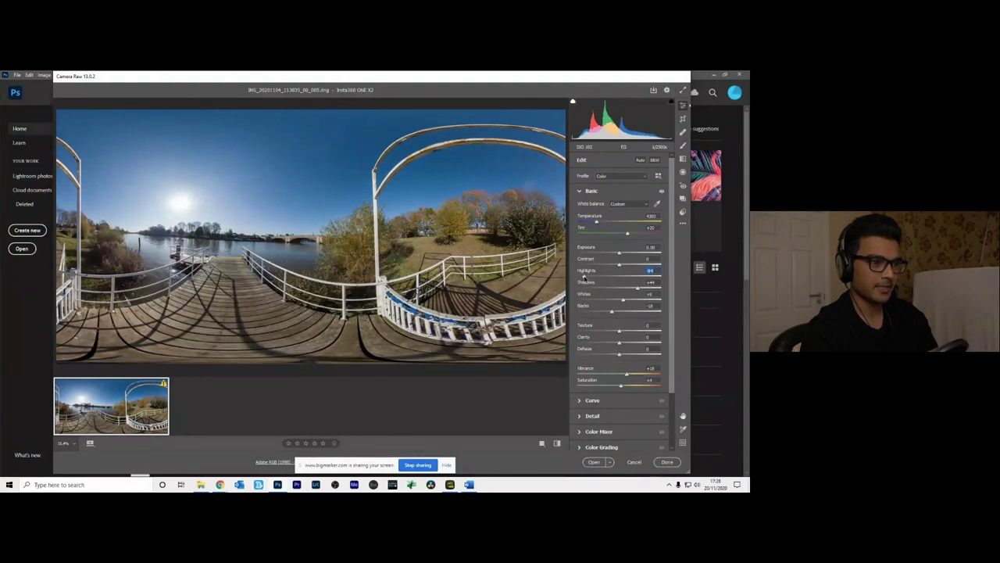
pyautogui.click(636, 288)
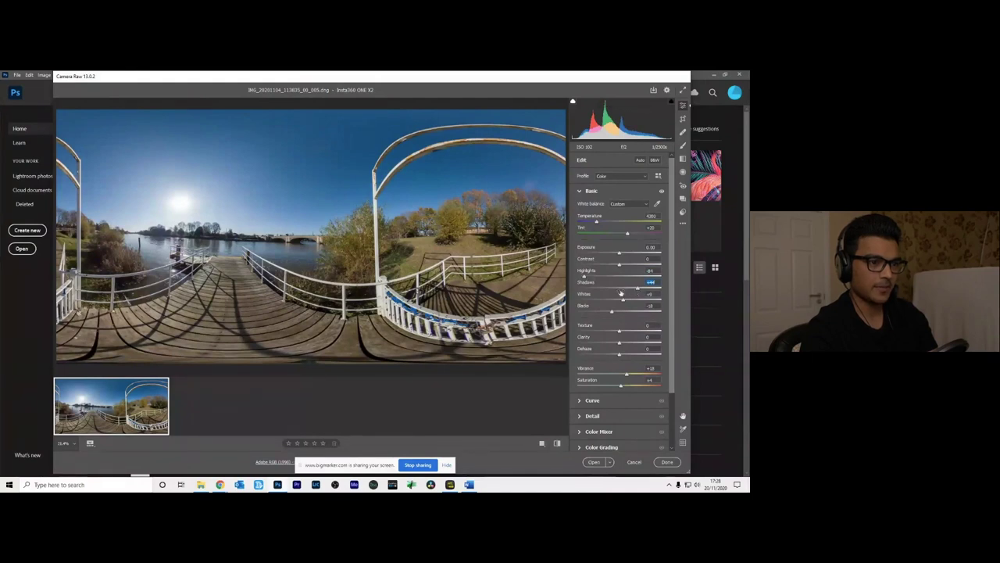
pyautogui.moveTo(637, 289)
pyautogui.mouseDown()
pyautogui.moveTo(581, 289)
pyautogui.moveTo(637, 290)
pyautogui.mouseUp()
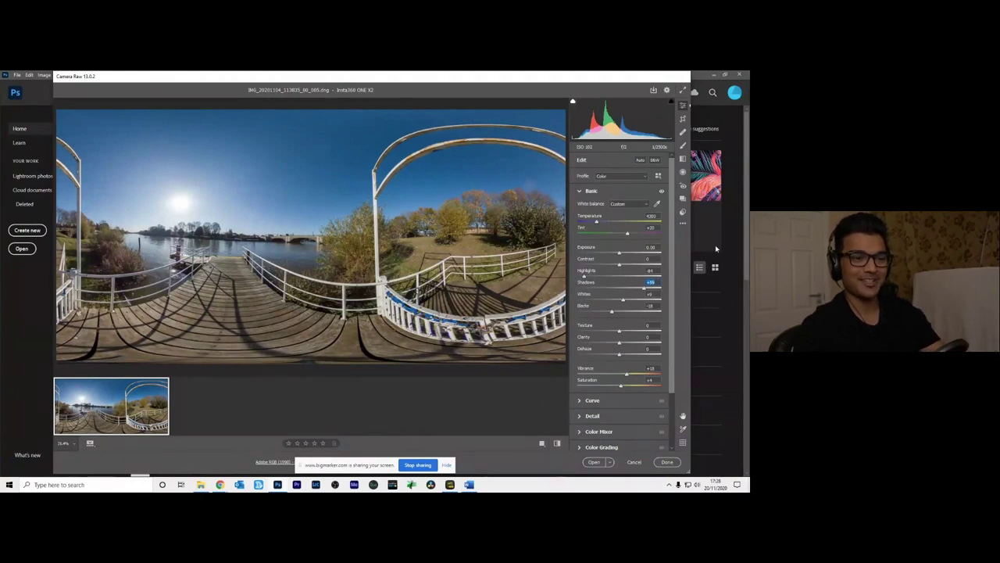
pyautogui.scroll(-1, 676, 292)
pyautogui.moveTo(645, 270); pyautogui.dragTo(631, 266)
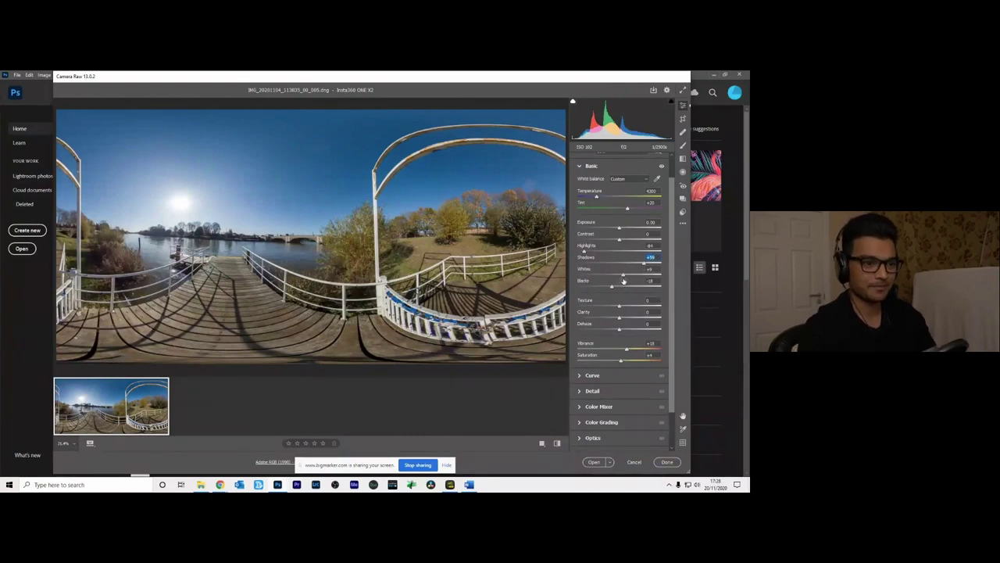
# Try lower Whites and Blacks at +83, reset both to 0, and compare the photo with its unedited version.
pyautogui.click(622, 276)
pyautogui.moveTo(622, 276)
pyautogui.mouseDown()
pyautogui.moveTo(563, 279)
pyautogui.moveTo(636, 279)
pyautogui.moveTo(603, 279)
pyautogui.moveTo(615, 276)
pyautogui.mouseUp()
pyautogui.doubleClick(614, 277)
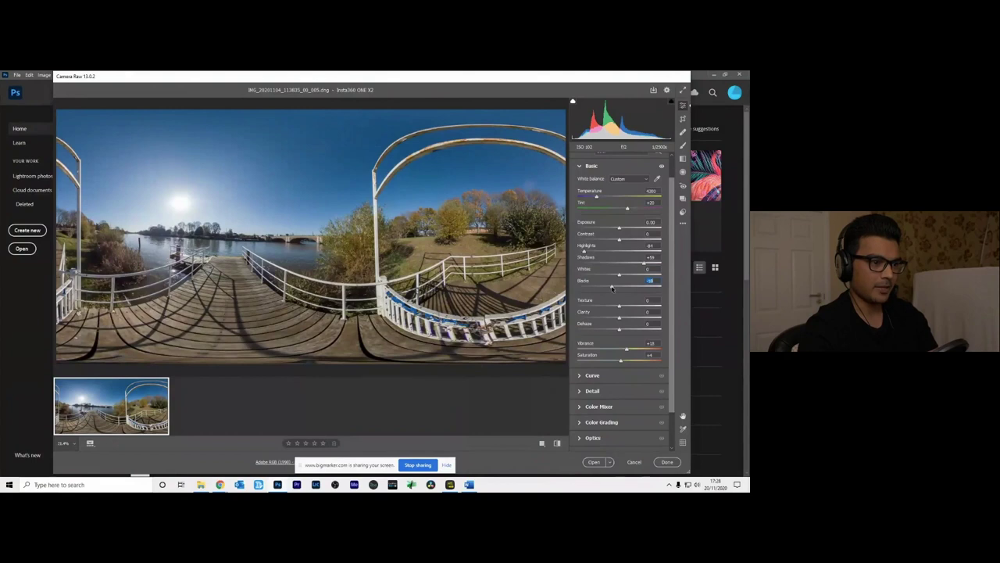
pyautogui.moveTo(612, 289); pyautogui.dragTo(654, 293)
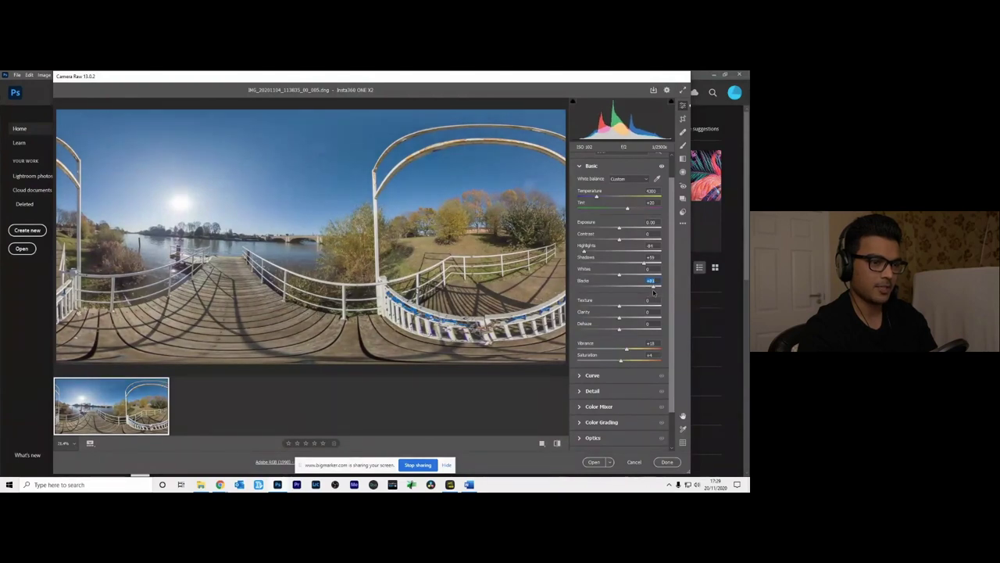
pyautogui.doubleClick(655, 288)
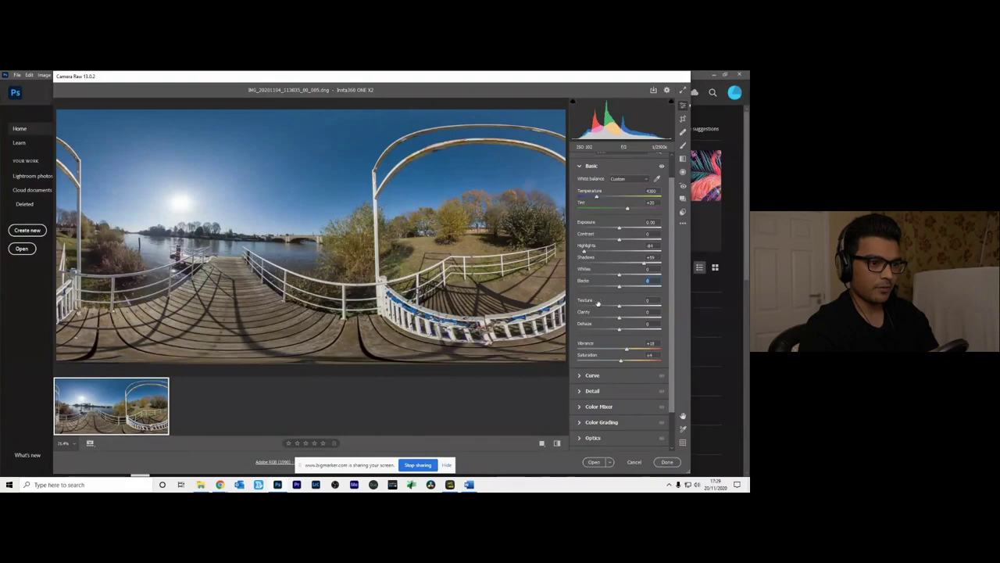
pyautogui.press('\\')
pyautogui.press('\\')
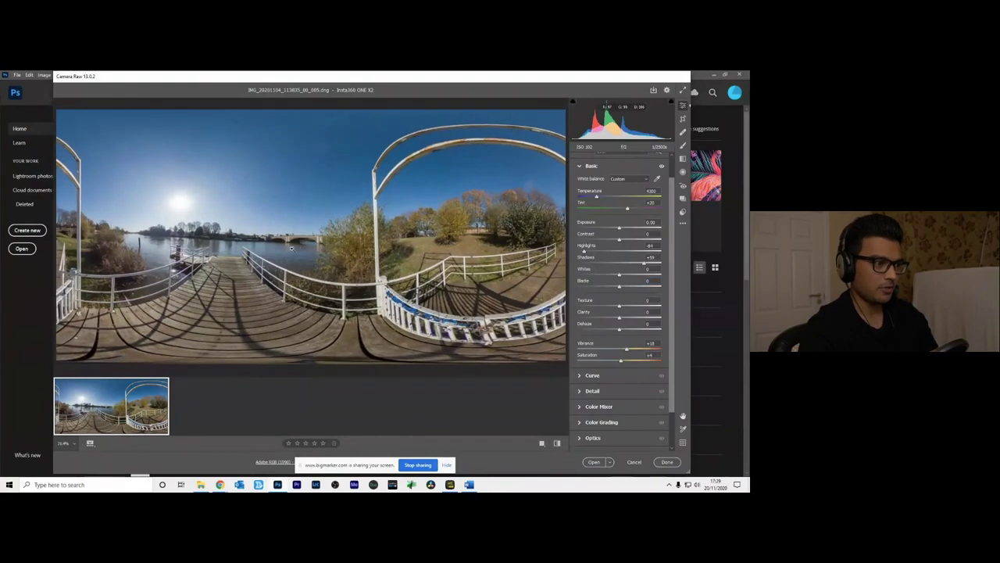
# Try Texture at -100 and at a strong positive value on the bridge and water, and return it to 0.
pyautogui.click(232, 208)
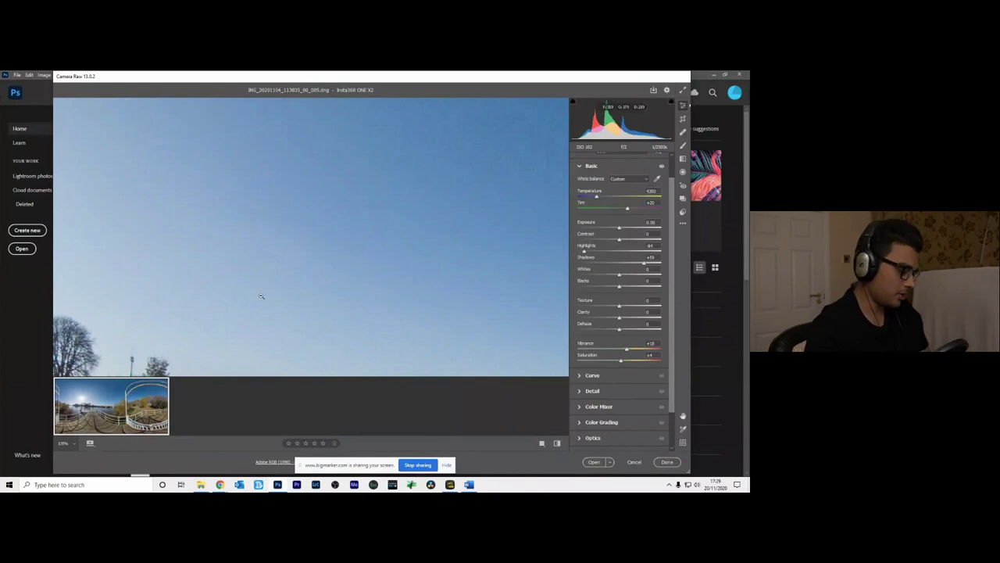
pyautogui.moveTo(312, 317); pyautogui.dragTo(289, 152)
pyautogui.moveTo(453, 293); pyautogui.dragTo(214, 272)
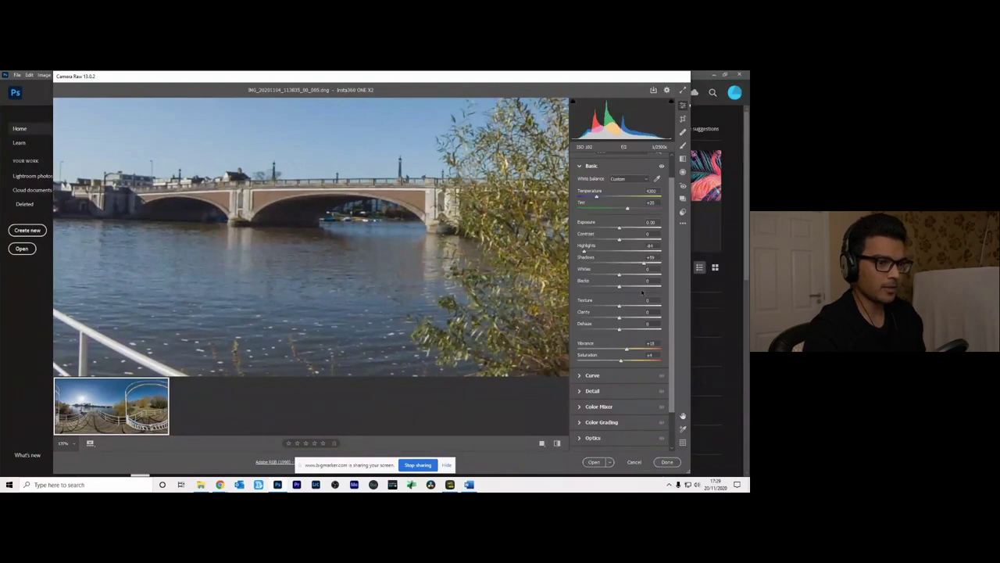
pyautogui.moveTo(617, 307); pyautogui.dragTo(576, 307)
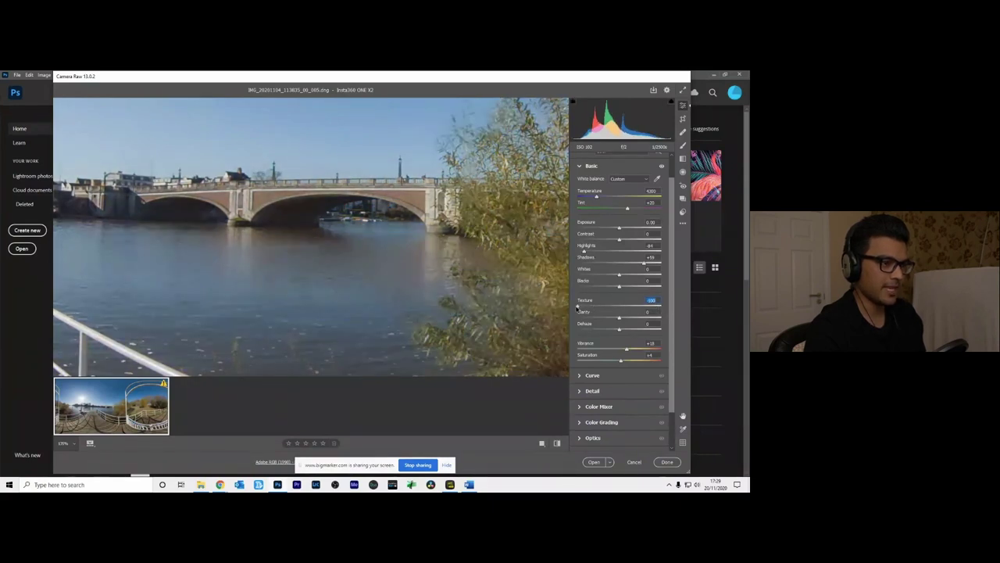
pyautogui.moveTo(576, 307); pyautogui.dragTo(652, 309)
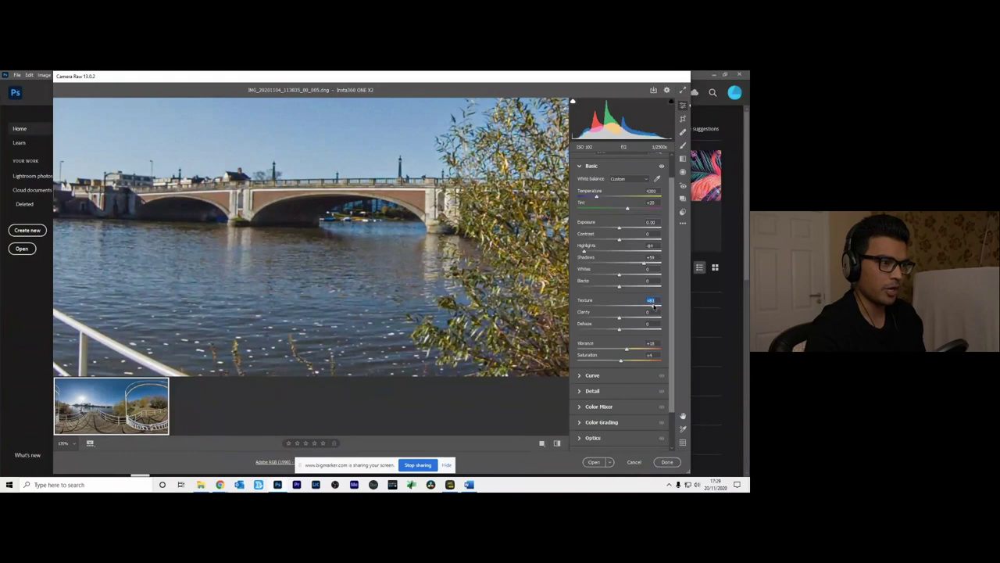
pyautogui.write('0')
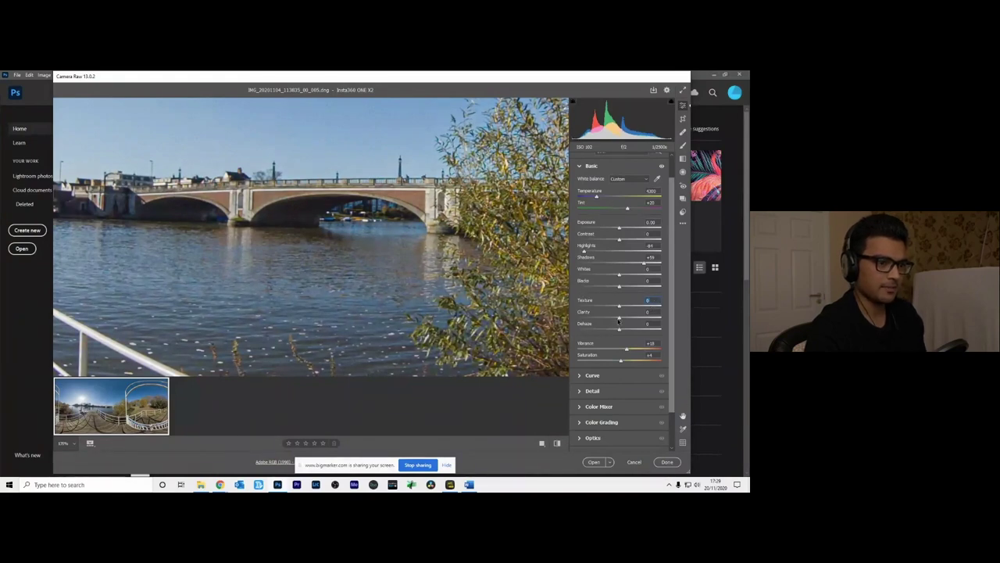
# Try Clarity at -100 and +100 on the bridge area, and reset it to 0.
pyautogui.moveTo(618, 319); pyautogui.dragTo(575, 321)
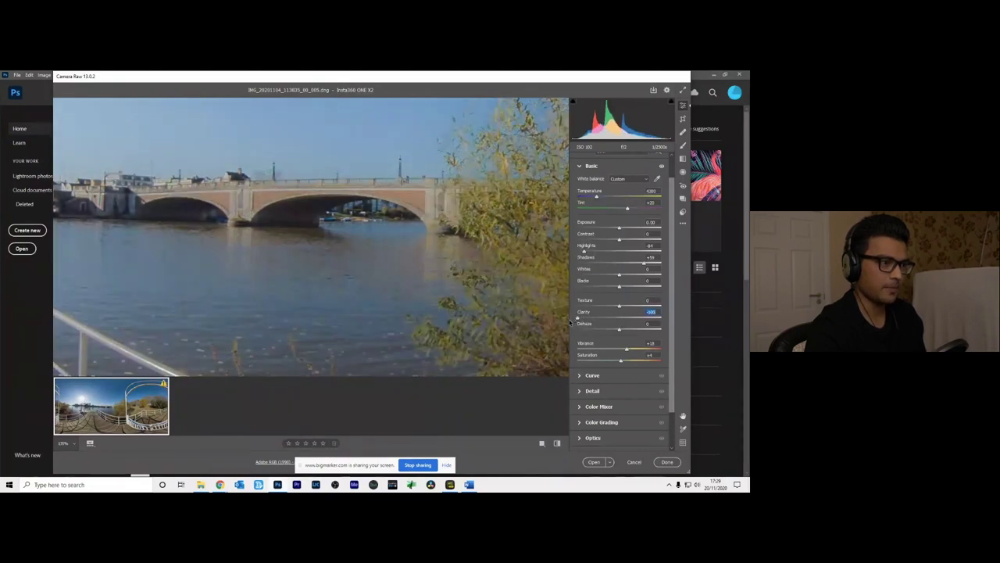
pyautogui.moveTo(572, 320); pyautogui.dragTo(639, 320)
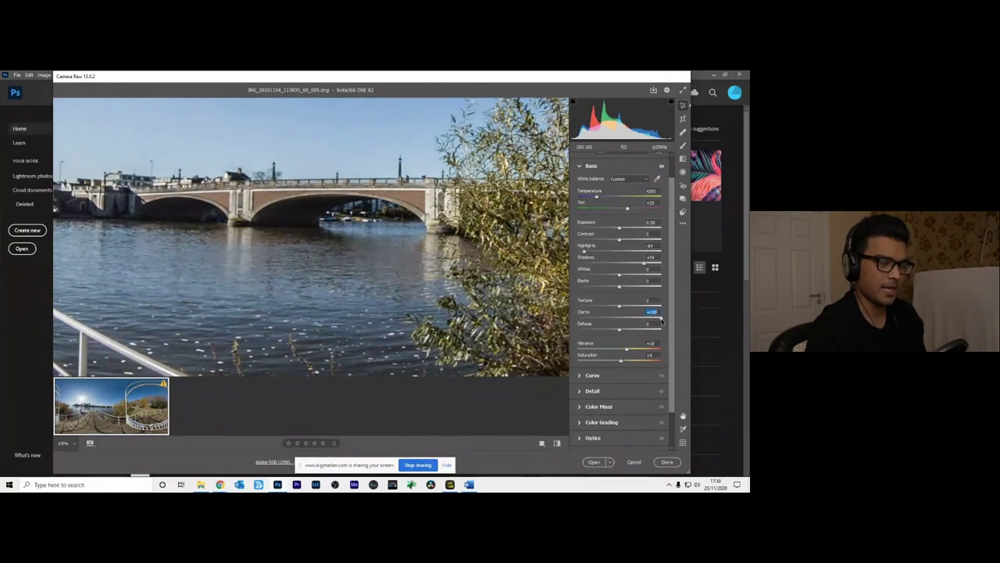
pyautogui.moveTo(662, 319); pyautogui.dragTo(648, 323)
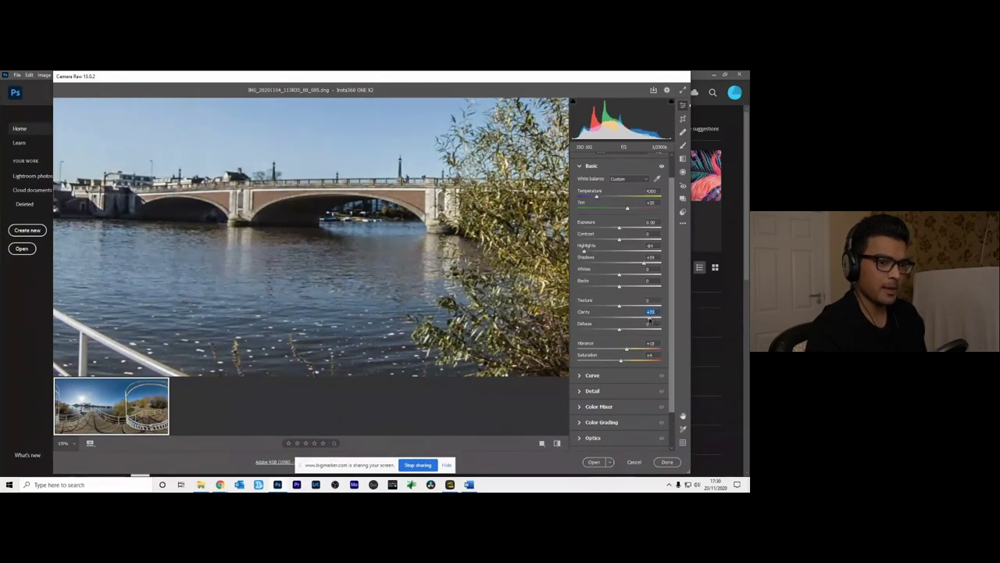
pyautogui.doubleClick(649, 322)
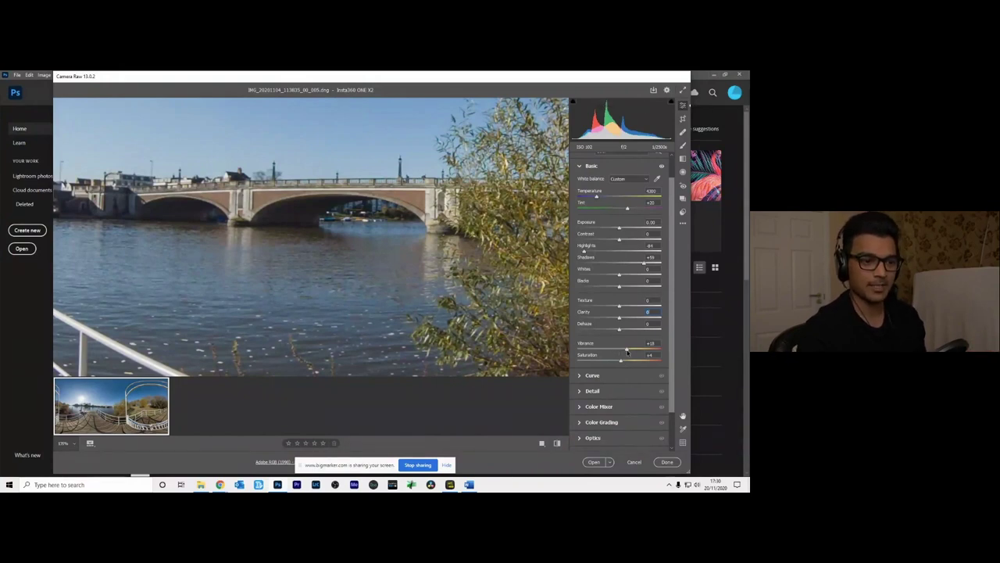
# Reset Vibrance to 0 and, after trying a very high Saturation on the whole photo, set Saturation to +7.
pyautogui.click(308, 212)
pyautogui.click(626, 349)
pyautogui.moveTo(627, 349); pyautogui.dragTo(652, 362)
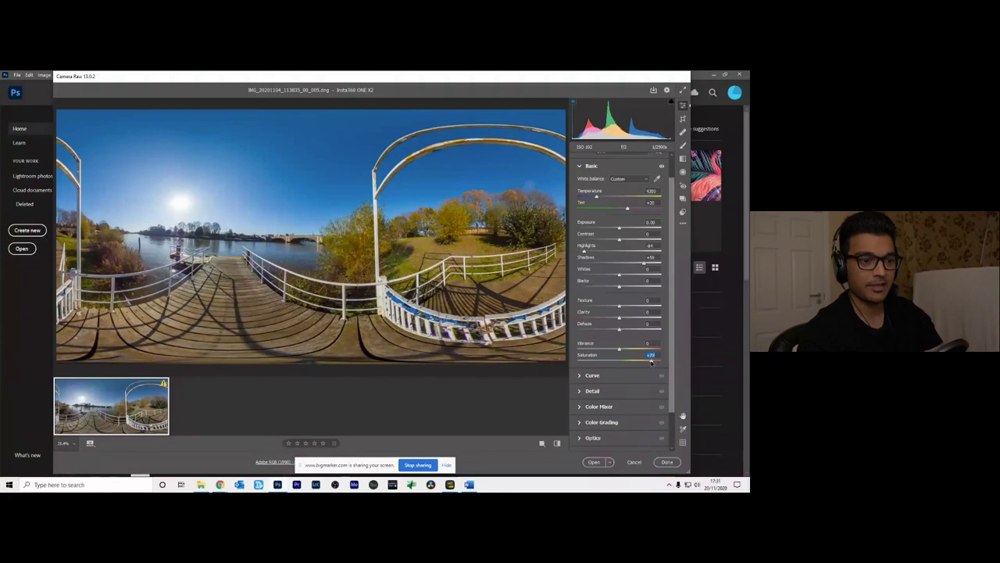
pyautogui.moveTo(651, 362); pyautogui.dragTo(623, 362)
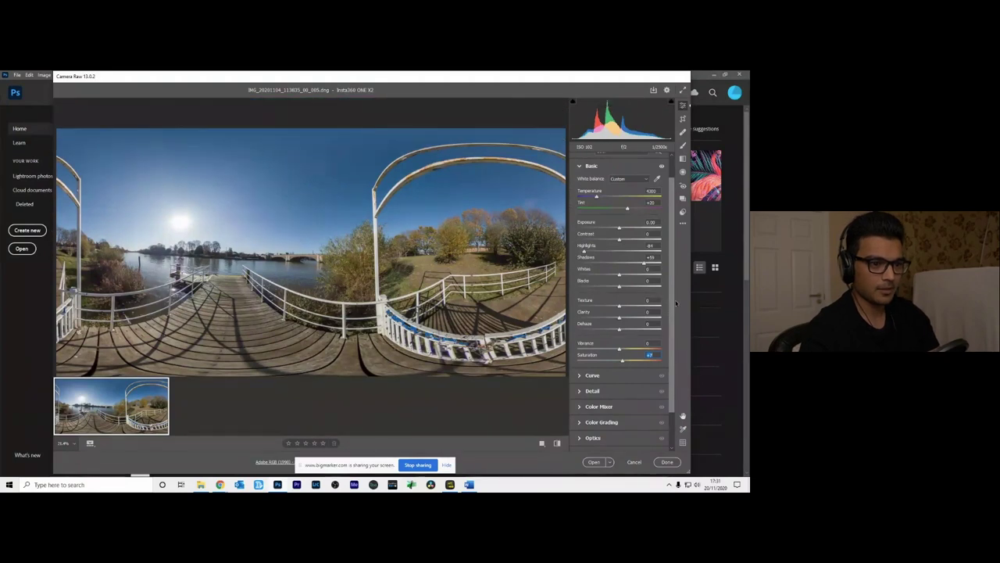
# Try a tone curve with Highlights +67, Darks +47 and Shadows -84, and reset the curve's regions and splits.
pyautogui.scroll(-1, 618, 328)
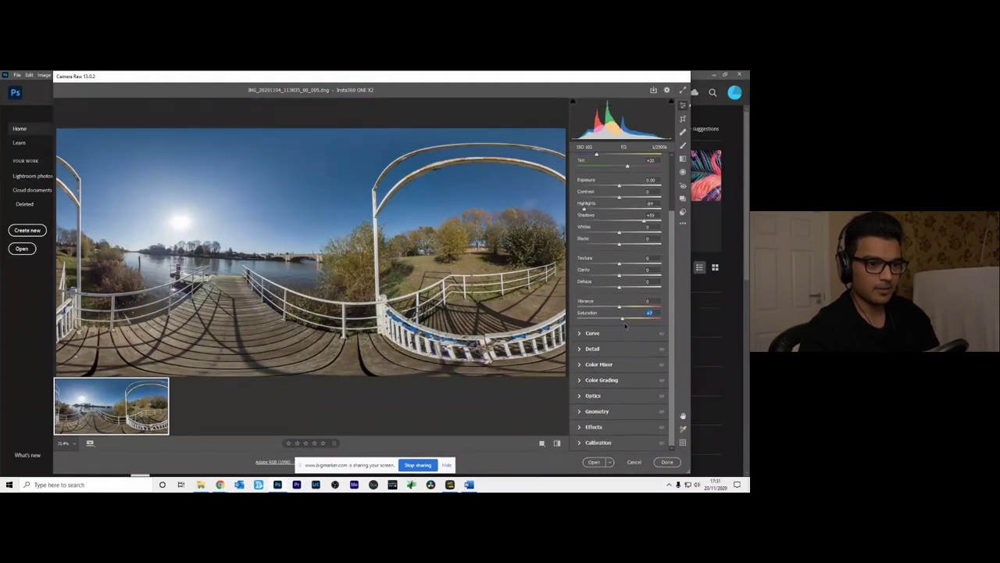
pyautogui.click(580, 334)
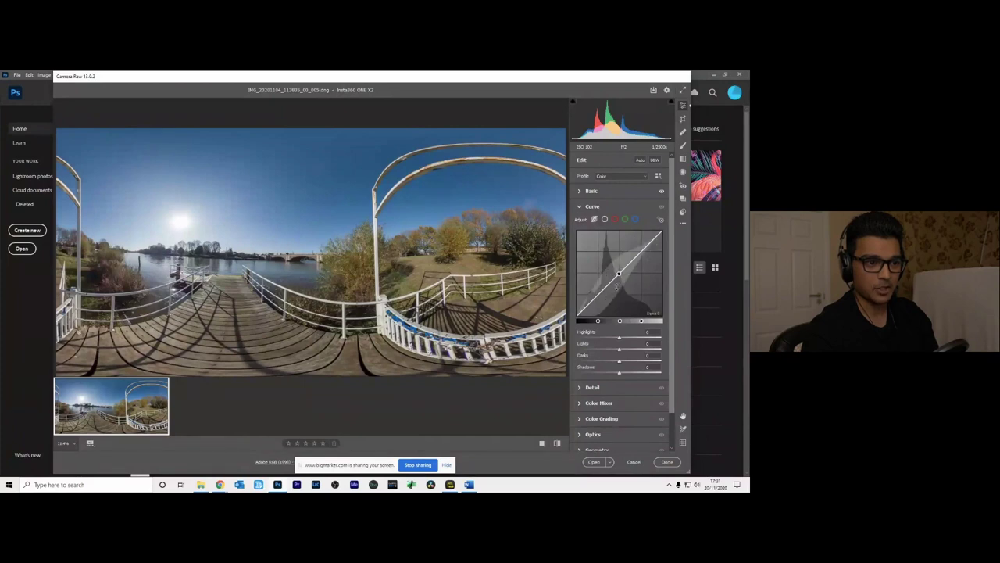
pyautogui.click(642, 249)
pyautogui.moveTo(642, 249); pyautogui.dragTo(642, 241)
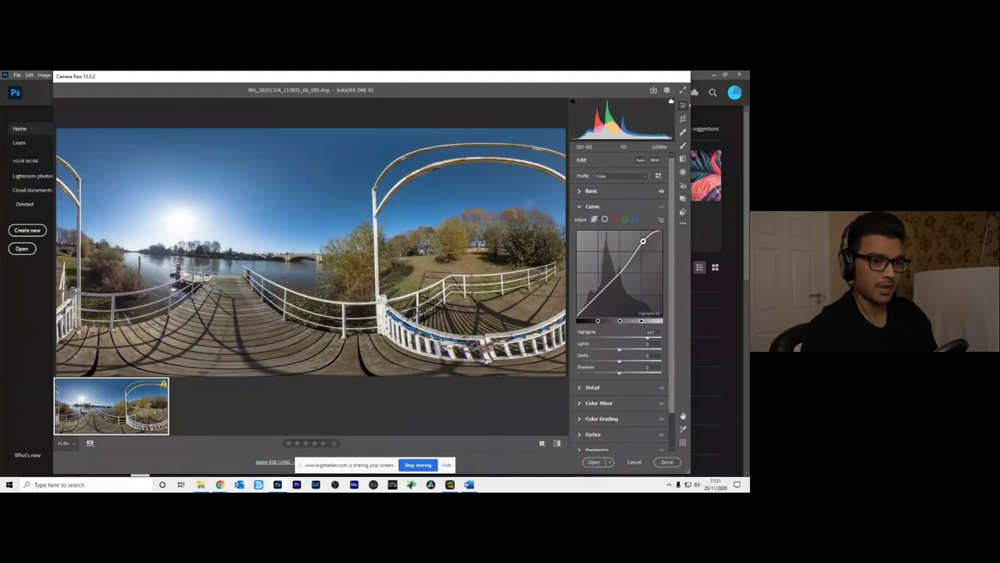
pyautogui.click(596, 295)
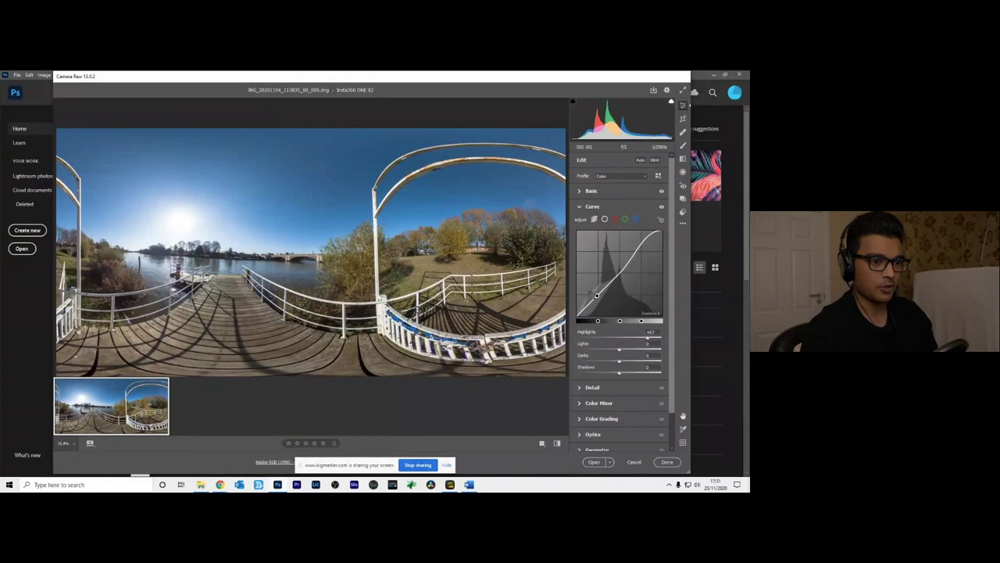
pyautogui.moveTo(596, 295); pyautogui.dragTo(617, 275)
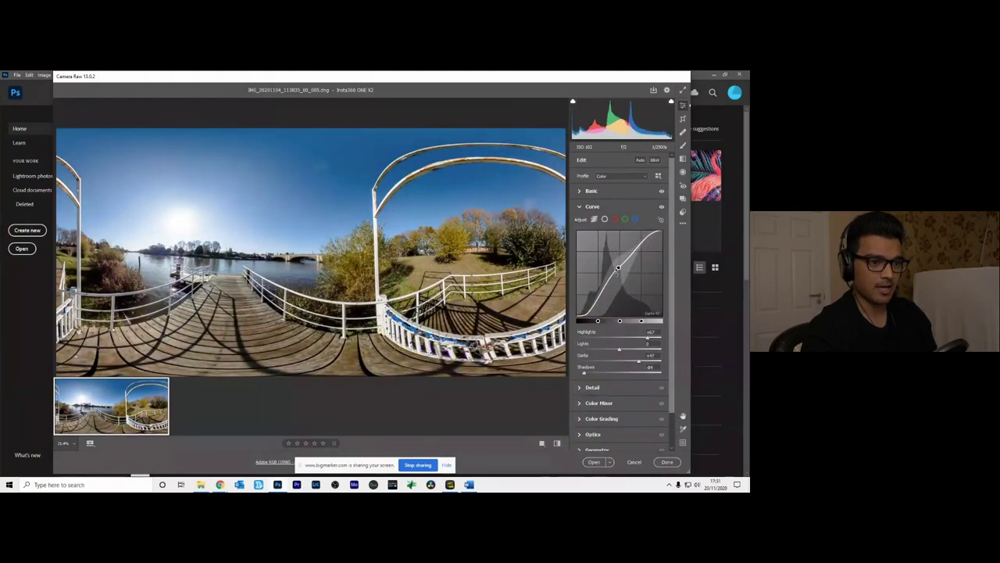
pyautogui.rightClick(617, 274)
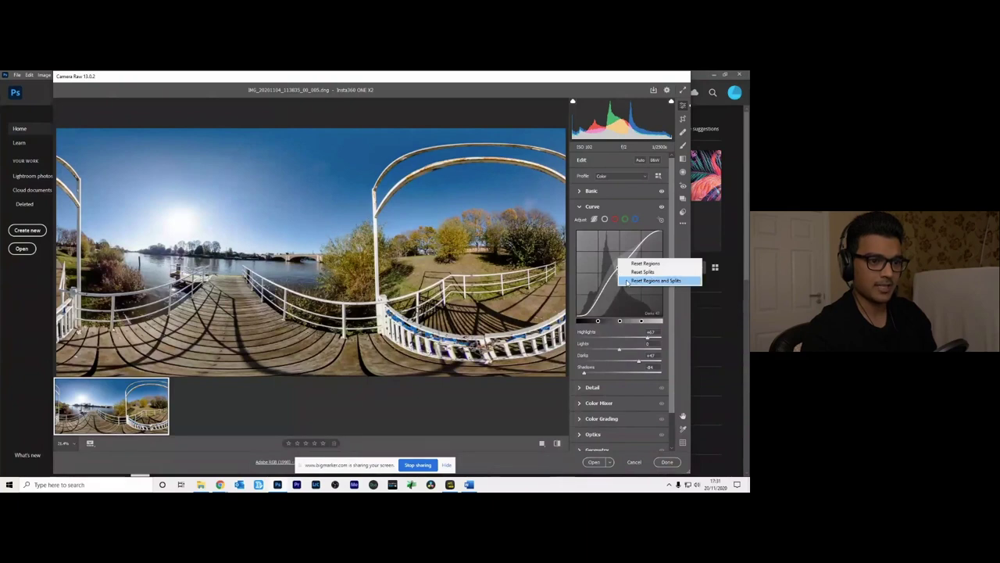
pyautogui.click(626, 281)
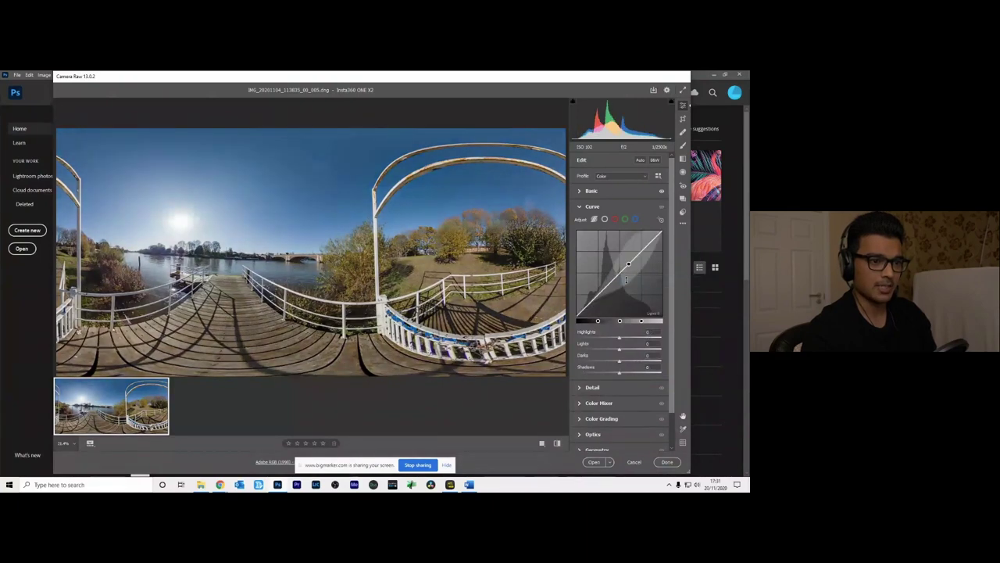
# Try Sharpening at 0 and about 134 on the bridge area, and return it to 40.
pyautogui.scroll(-2, 672, 304)
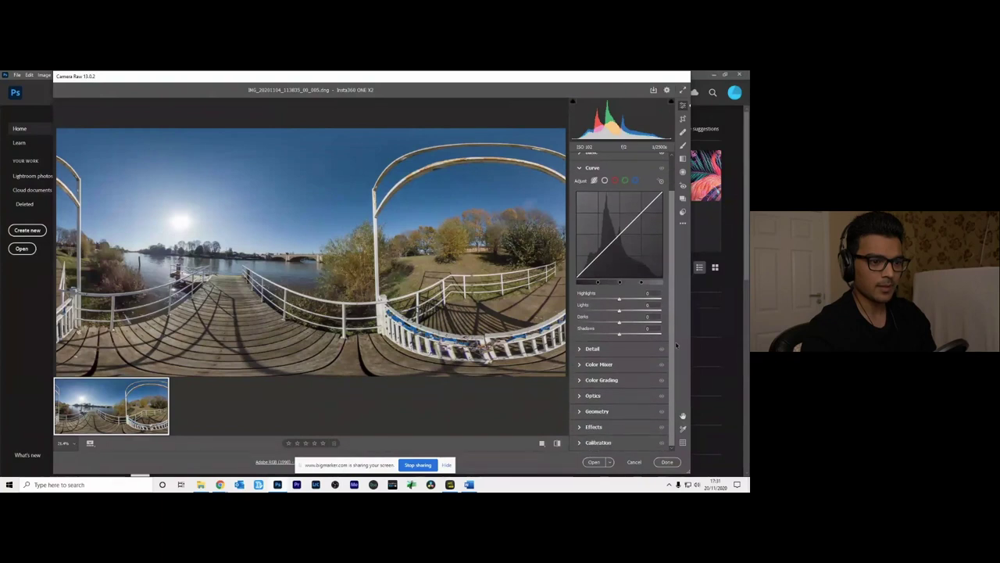
pyautogui.click(579, 349)
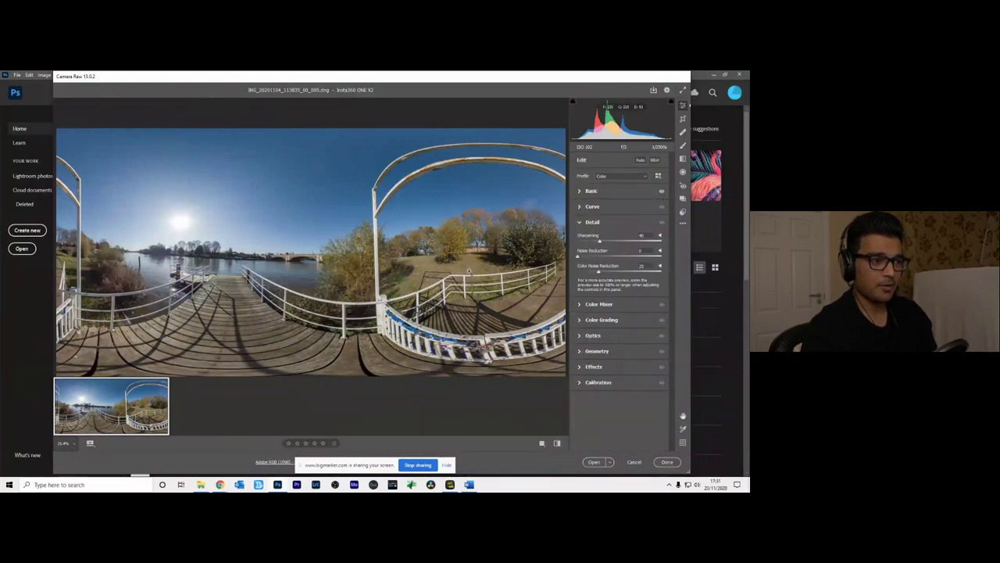
pyautogui.click(293, 260)
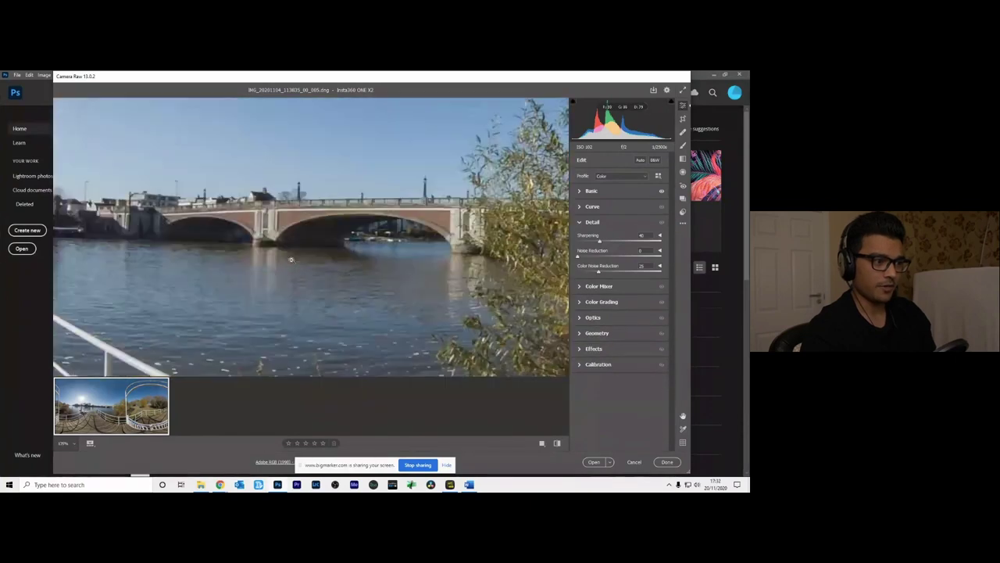
pyautogui.write('0')
pyautogui.click(594, 241)
pyautogui.moveTo(578, 241); pyautogui.dragTo(640, 243)
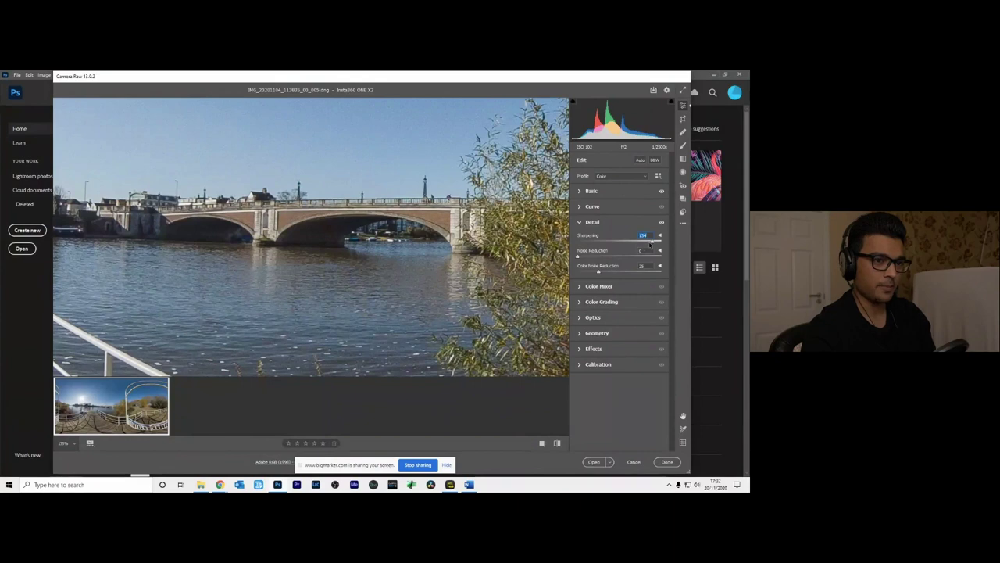
pyautogui.write('40')
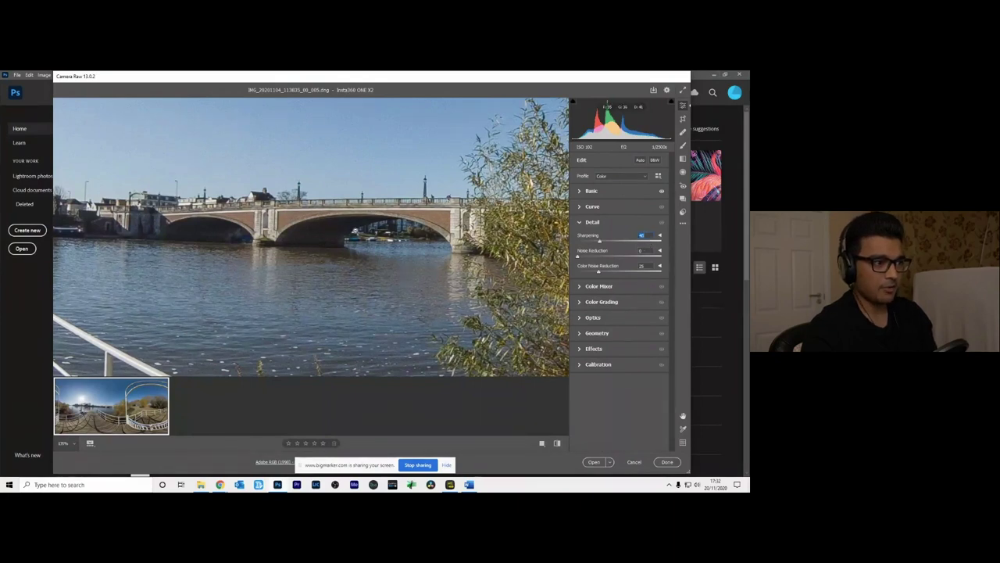
# Try stronger noise reduction around the bridge and water, and set Noise Reduction to 25.
pyautogui.scroll(-2, 365, 221)
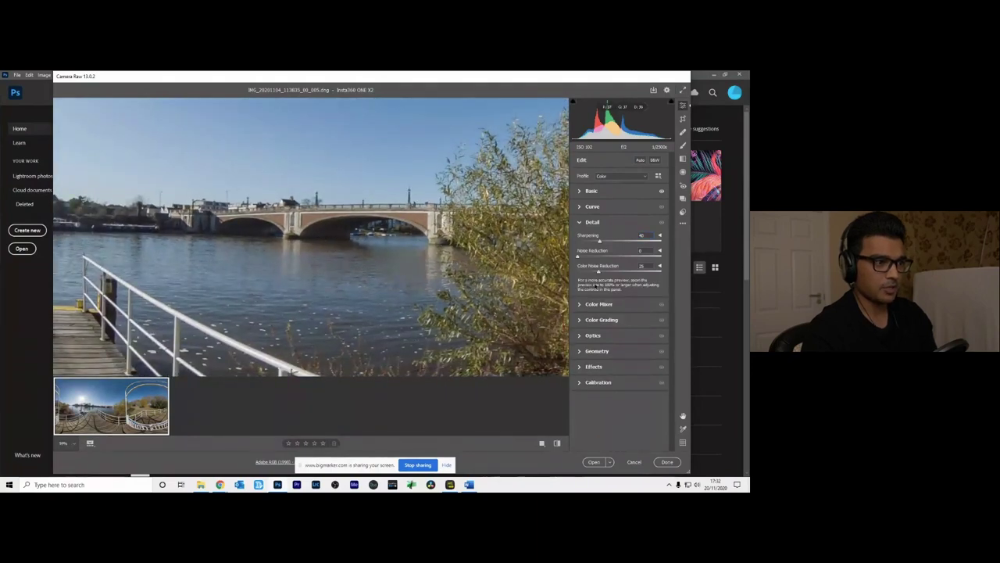
pyautogui.moveTo(578, 258); pyautogui.dragTo(617, 259)
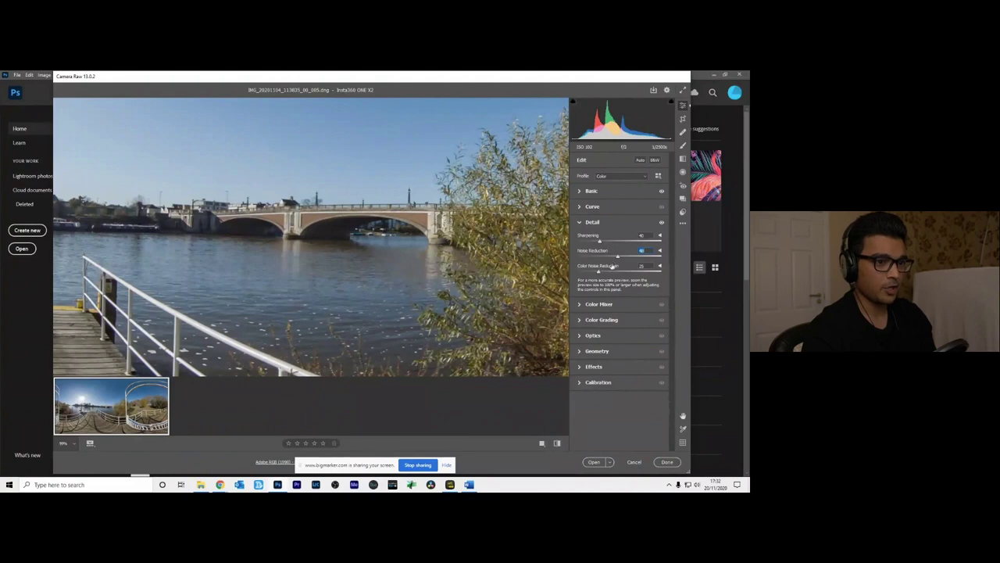
pyautogui.moveTo(615, 258); pyautogui.dragTo(599, 257)
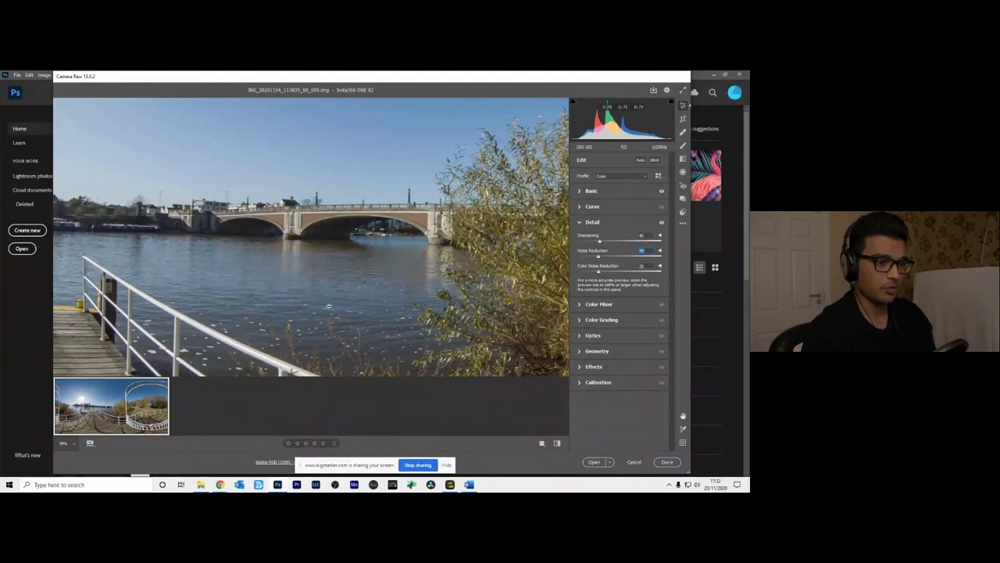
pyautogui.hscroll(-2, 332, 235)
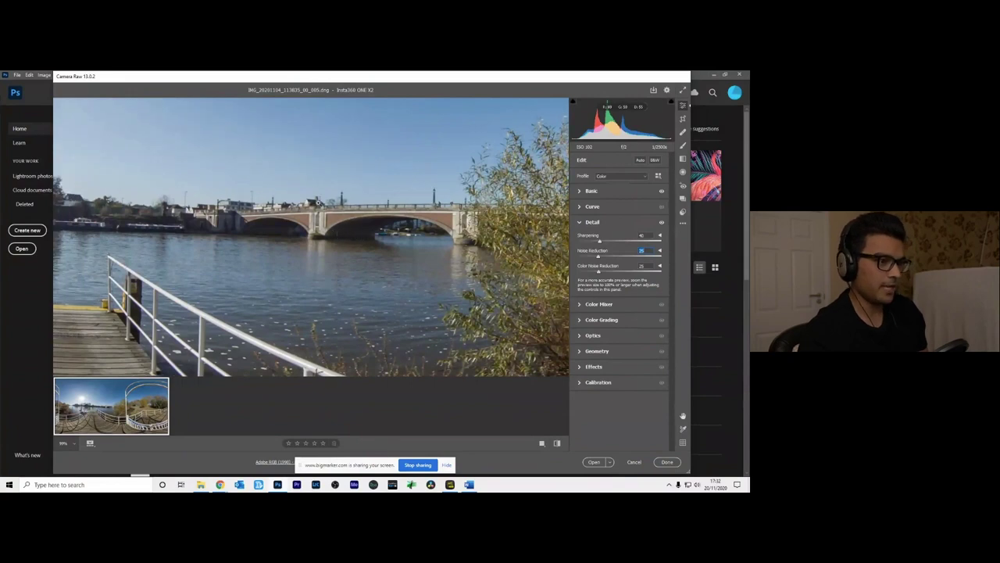
# Try a stronger Noise Reduction on the bridge and water, and set it to 24.
pyautogui.scroll(5, 406, 262)
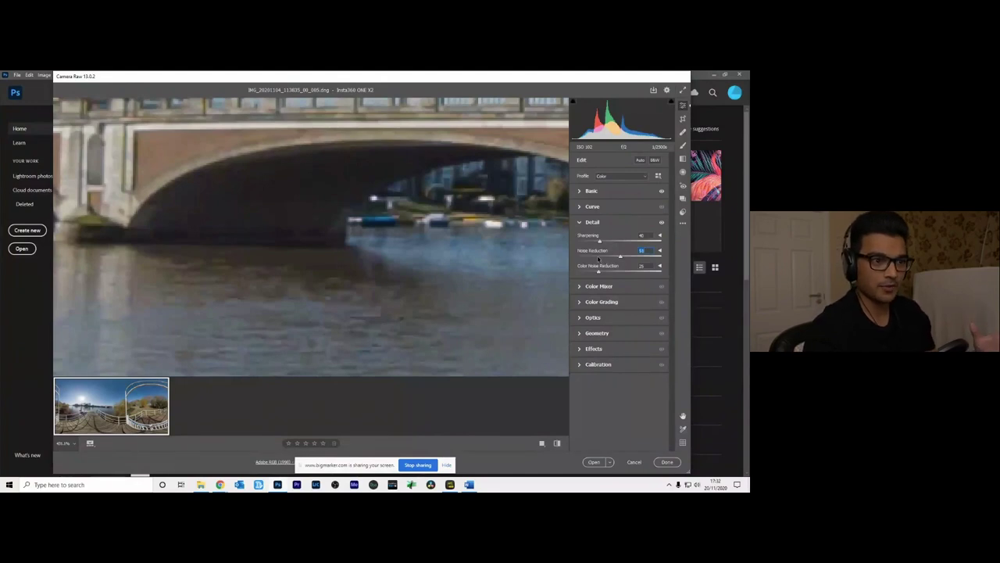
pyautogui.click(597, 258)
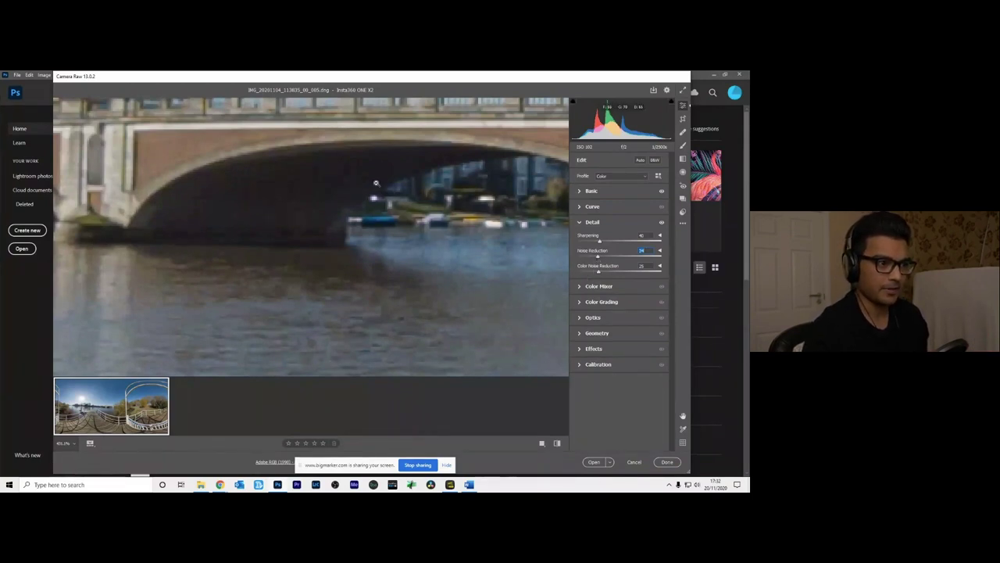
pyautogui.scroll(-2, 396, 218)
pyautogui.scroll(-3, 397, 218)
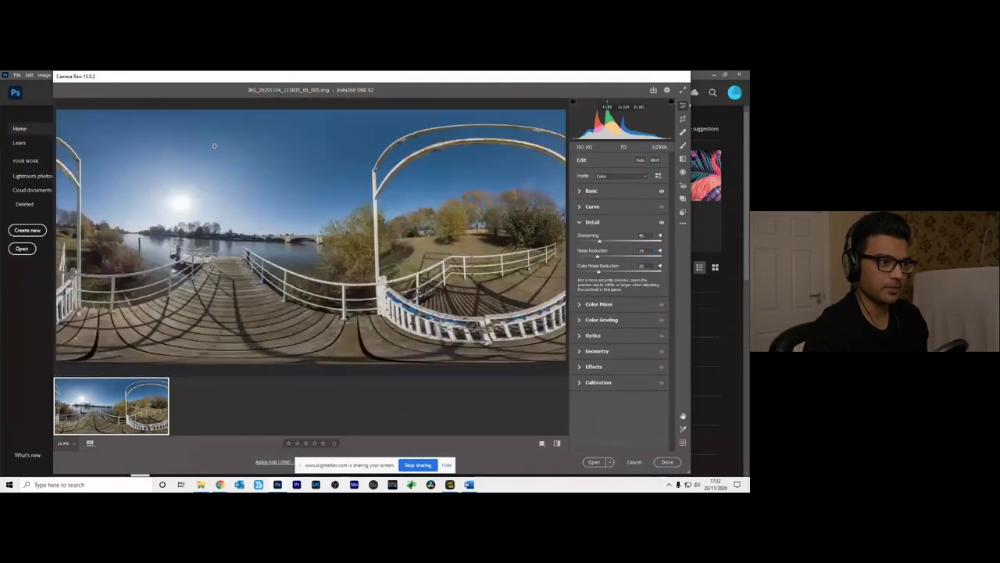
# Use the Color Mixer's targeted hue adjustment to set Blues -30 and Purples -1 from the sky, and Yellows -26 and Greens -12 from the grass.
pyautogui.click(580, 304)
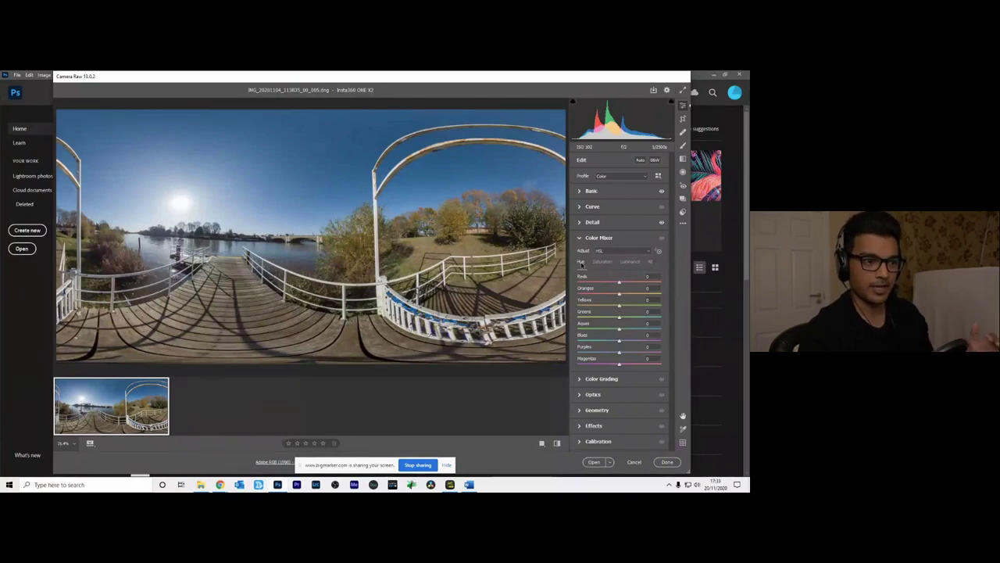
pyautogui.click(600, 264)
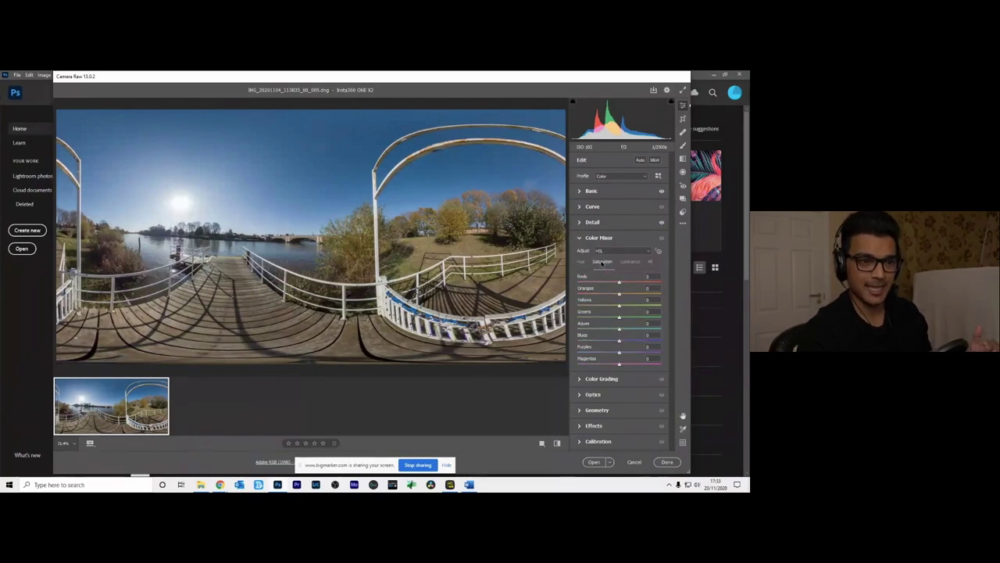
pyautogui.click(630, 262)
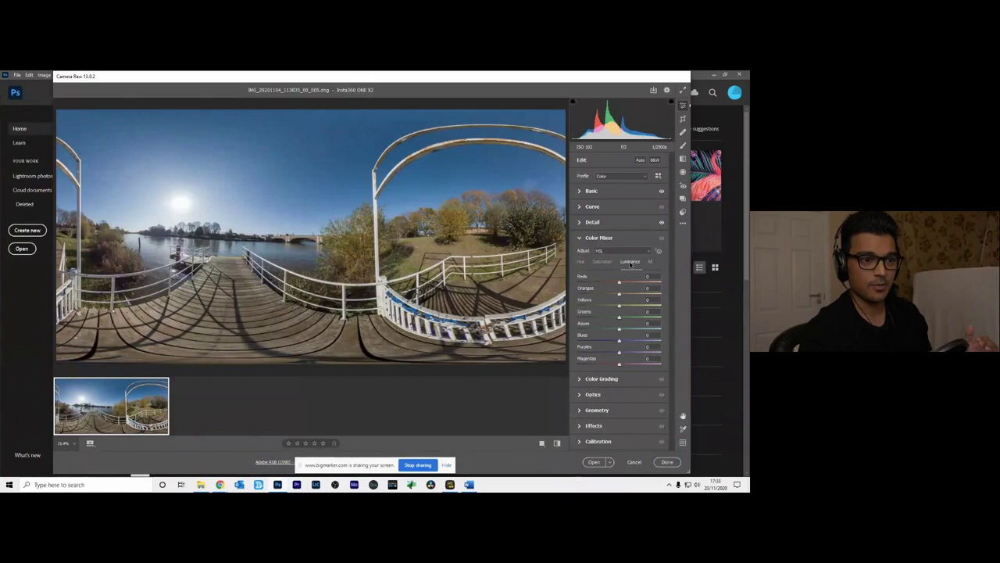
pyautogui.click(583, 262)
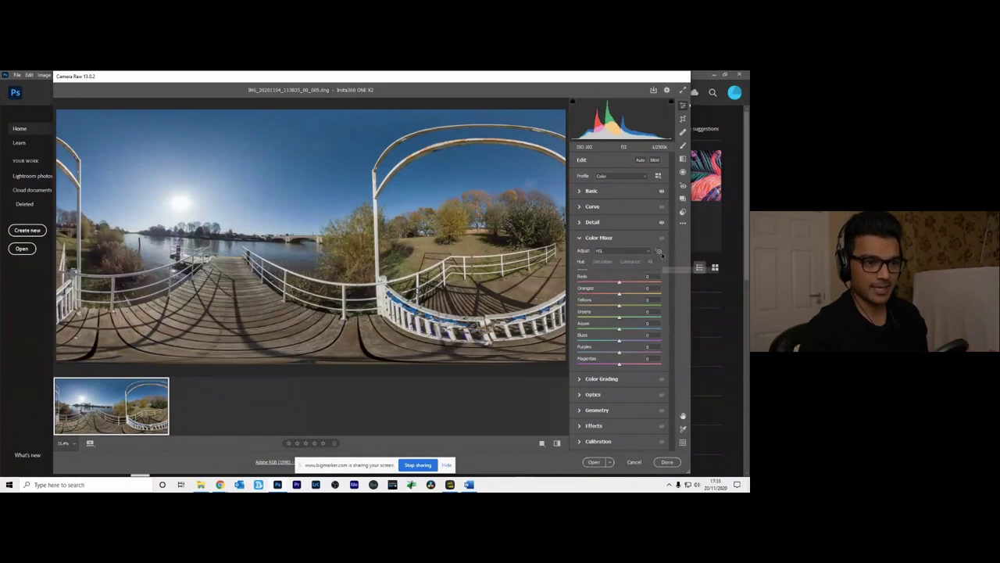
pyautogui.click(658, 251)
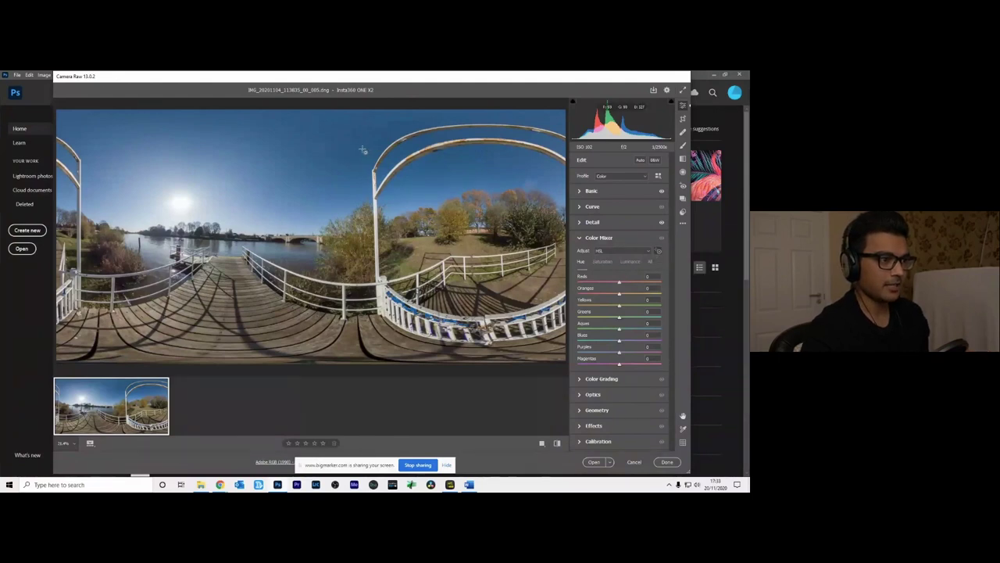
pyautogui.moveTo(361, 148)
pyautogui.mouseDown()
pyautogui.moveTo(360, 125)
pyautogui.moveTo(360, 160)
pyautogui.mouseUp()
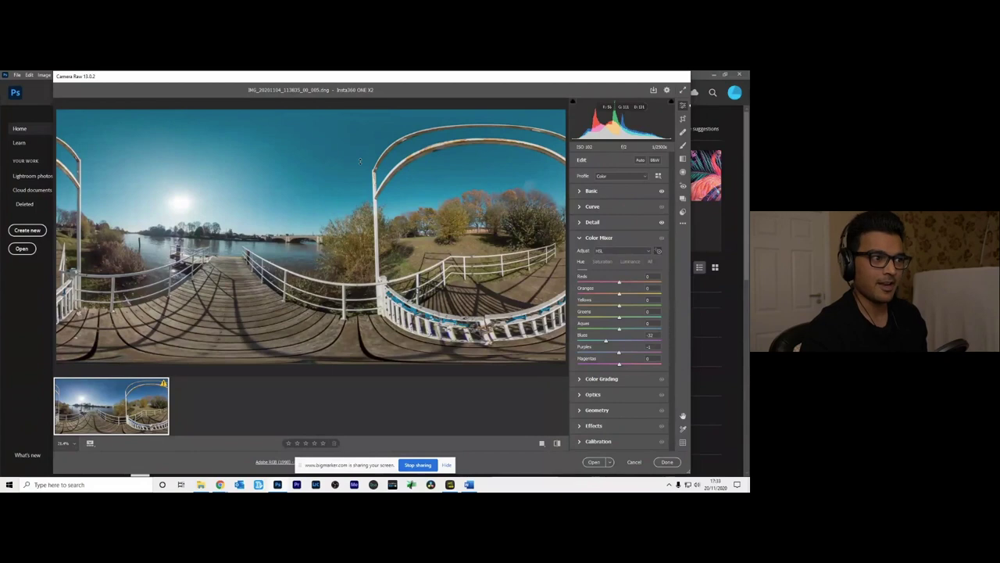
pyautogui.moveTo(360, 160); pyautogui.dragTo(360, 160)
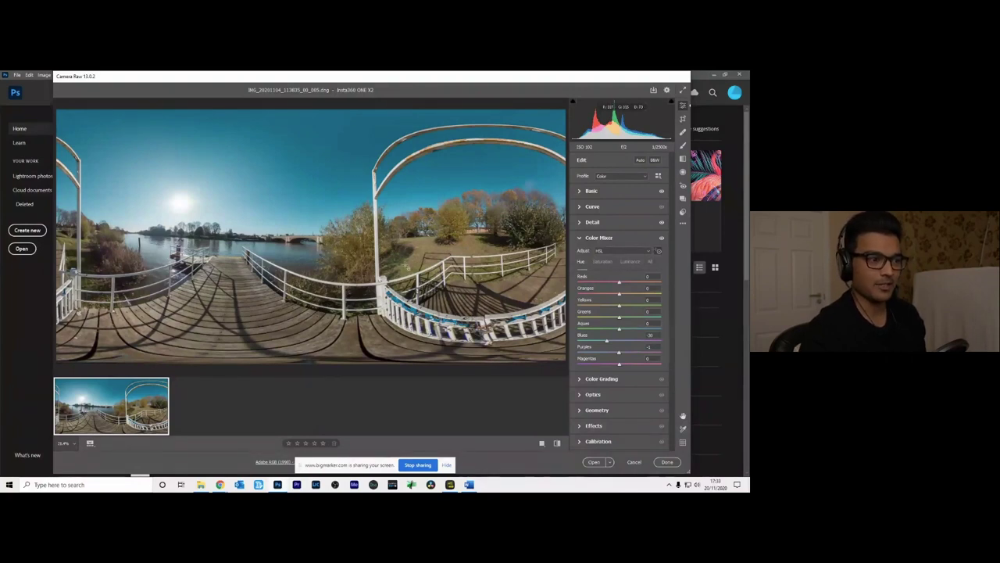
pyautogui.moveTo(409, 268); pyautogui.dragTo(406, 254)
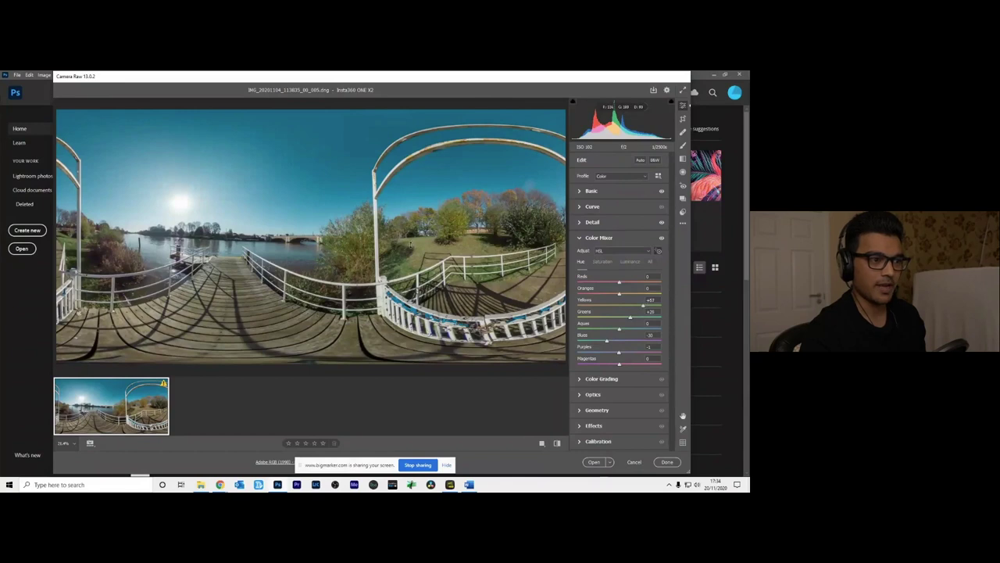
pyautogui.moveTo(409, 247); pyautogui.dragTo(407, 263)
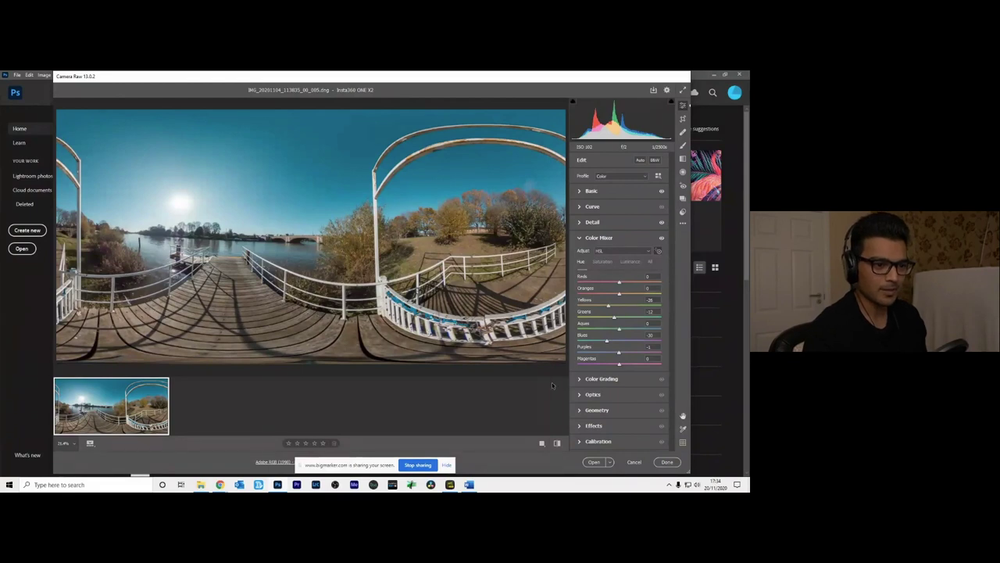
# Try Color Grading with a blue-violet tint on midtones, red on shadows and blue on highlights, resetting each wheel.
pyautogui.click(578, 381)
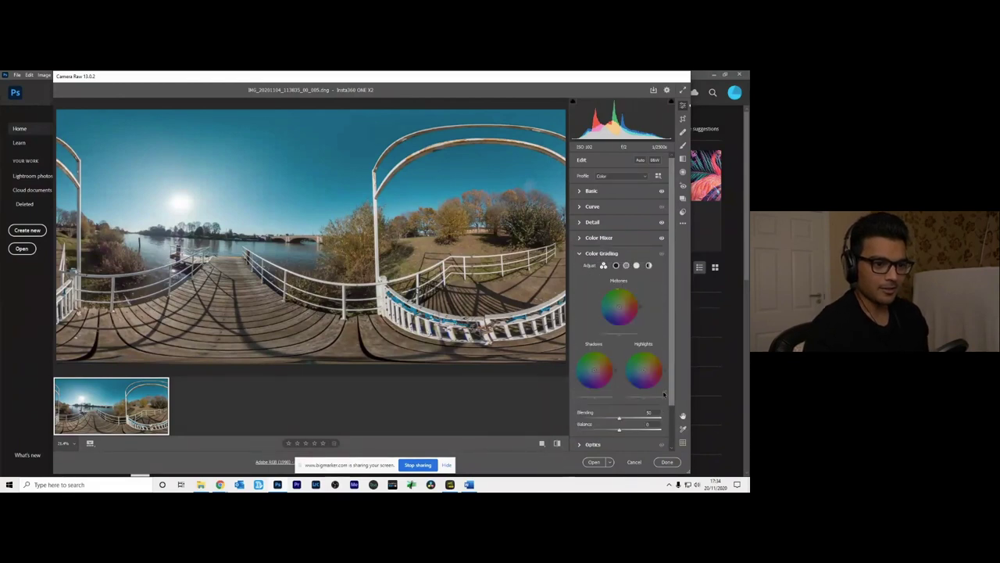
pyautogui.scroll(-2, 661, 367)
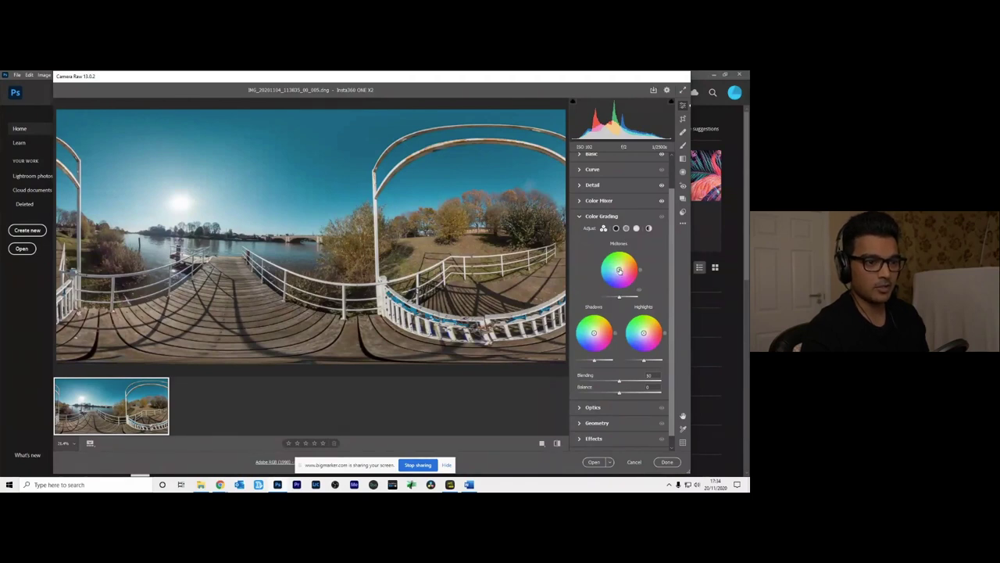
pyautogui.moveTo(618, 269)
pyautogui.mouseDown()
pyautogui.moveTo(608, 282)
pyautogui.moveTo(618, 276)
pyautogui.mouseUp()
pyautogui.doubleClick(618, 275)
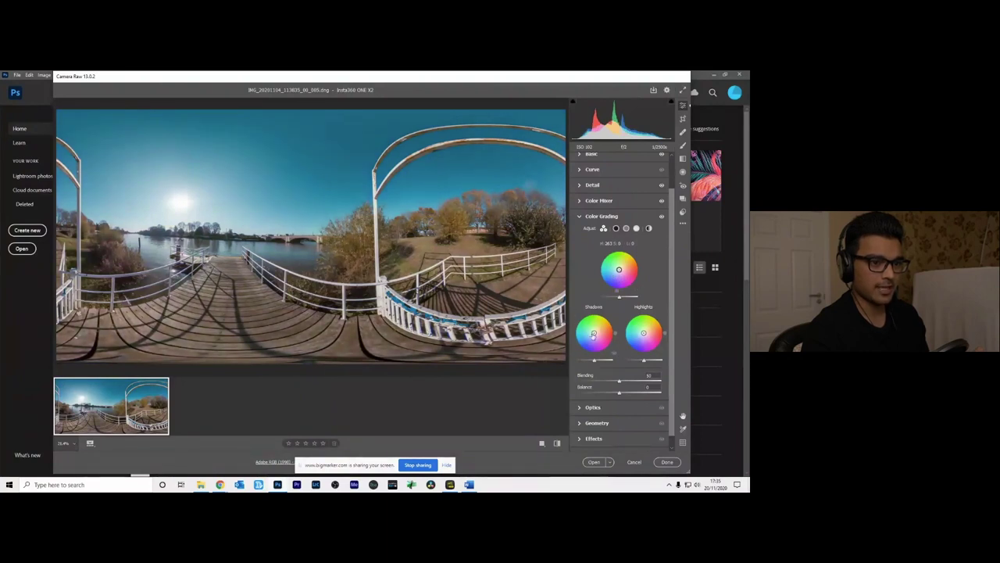
pyautogui.moveTo(594, 334); pyautogui.dragTo(601, 332)
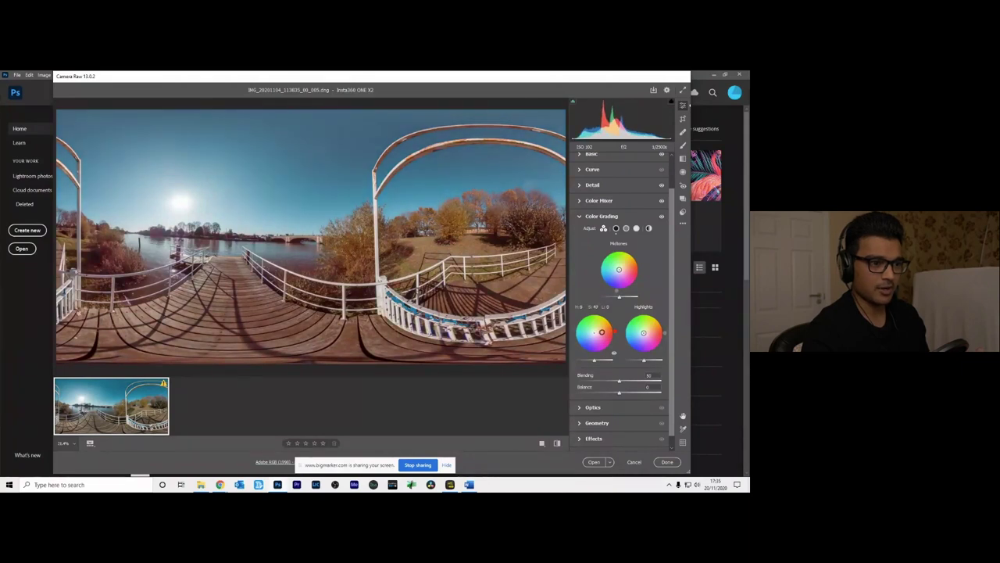
pyautogui.moveTo(601, 332); pyautogui.dragTo(604, 332)
pyautogui.doubleClick(604, 332)
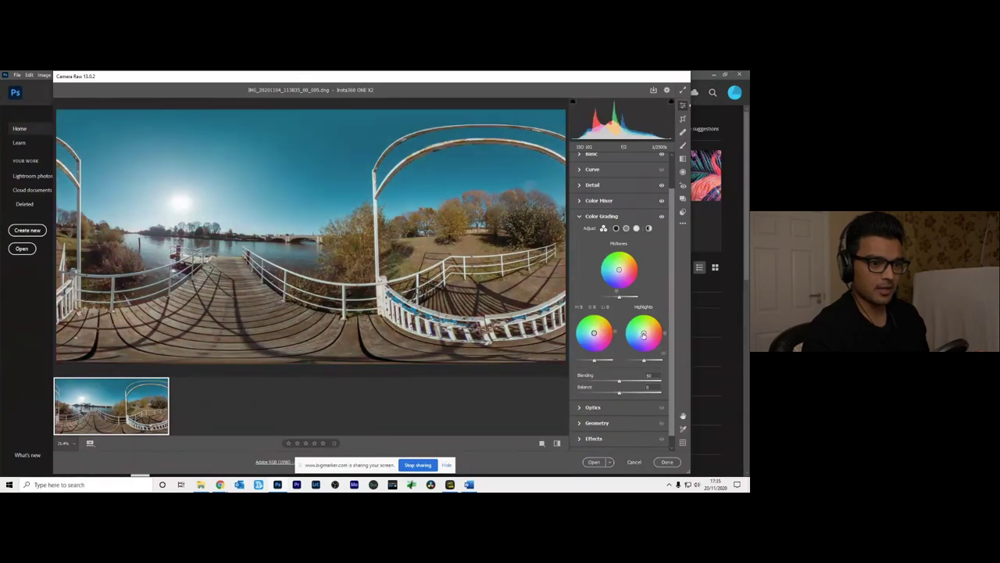
pyautogui.moveTo(643, 333); pyautogui.dragTo(638, 334)
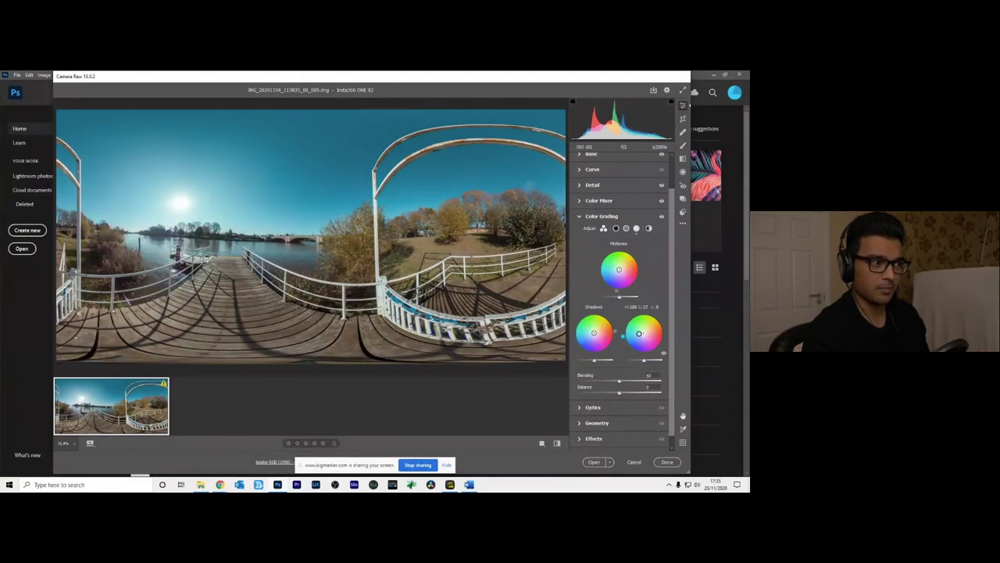
pyautogui.doubleClick(638, 334)
pyautogui.scroll(-1, 603, 282)
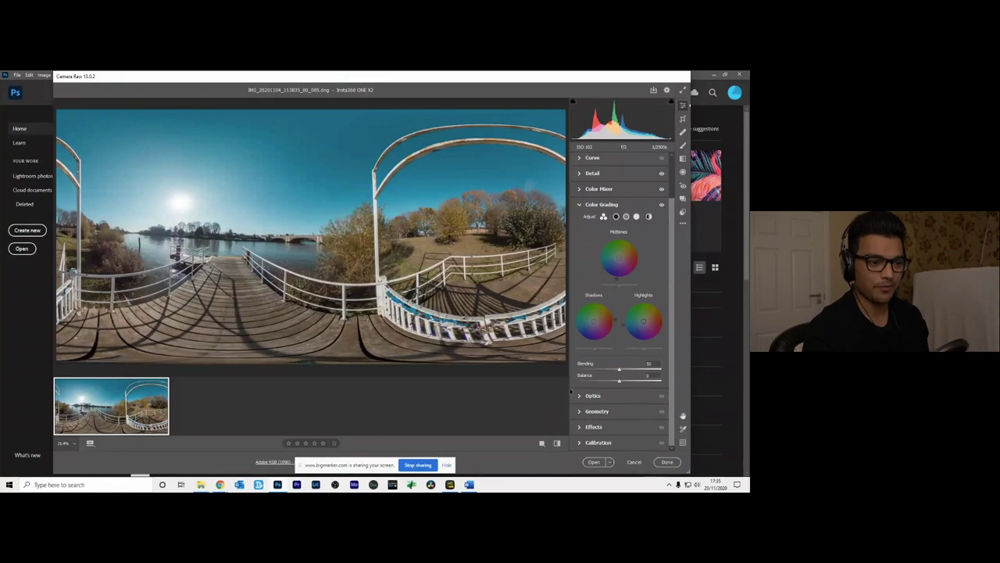
pyautogui.click(579, 204)
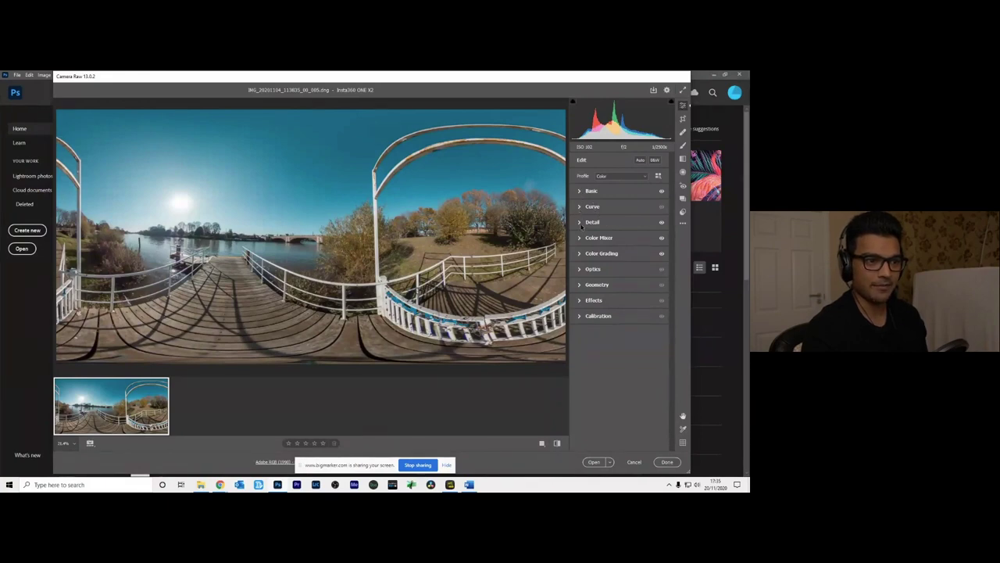
# Compare the fringing on the white post with and without chromatic aberration removal, and leave Remove chromatic aberration enabled.
pyautogui.click(579, 272)
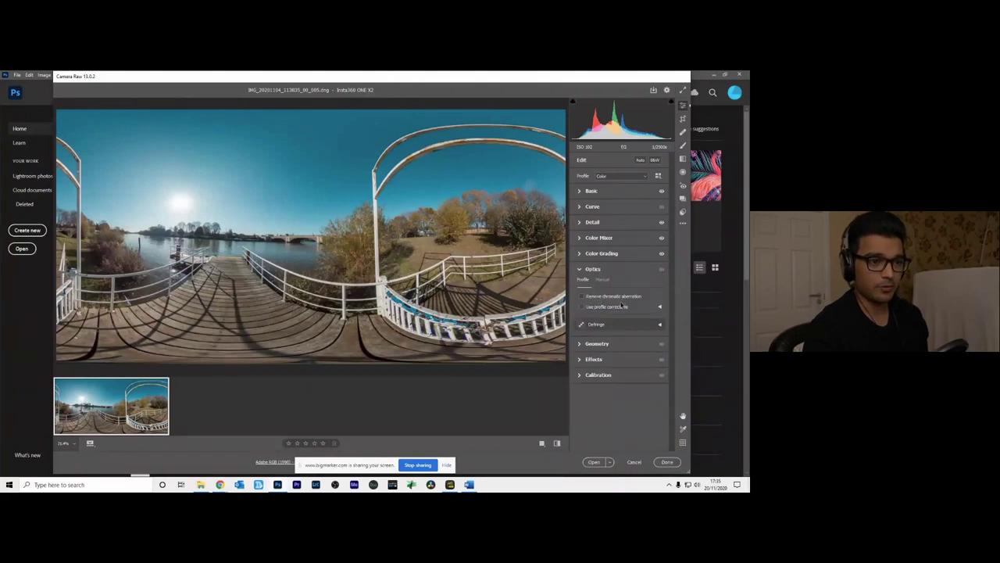
pyautogui.click(388, 252)
pyautogui.moveTo(323, 236); pyautogui.dragTo(472, 165)
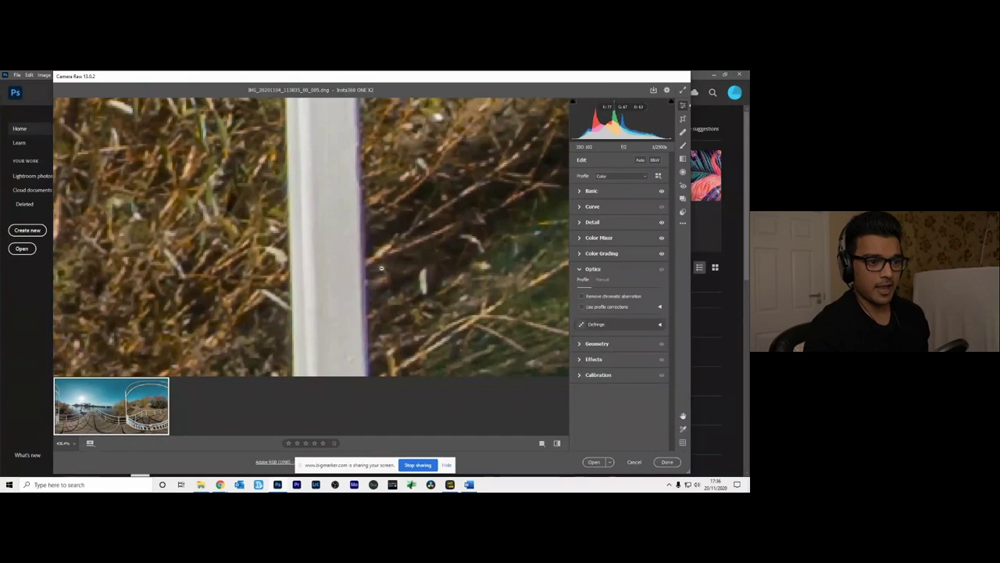
pyautogui.click(599, 297)
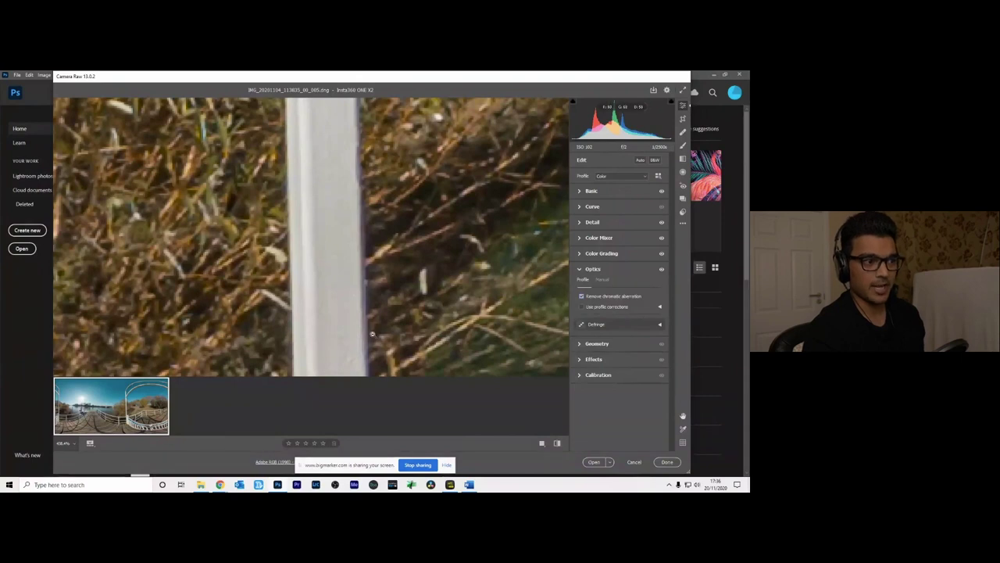
pyautogui.click(630, 295)
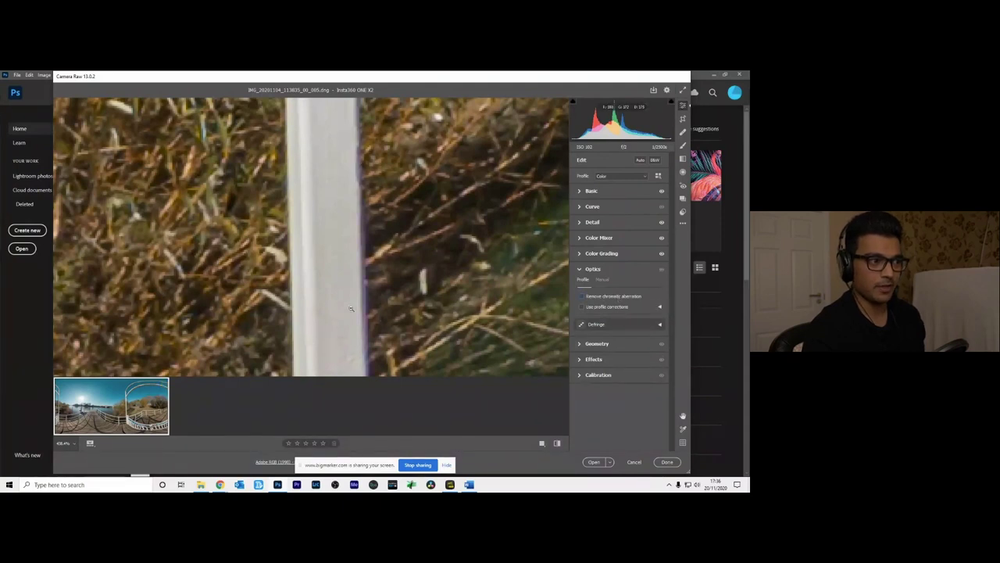
pyautogui.click(600, 297)
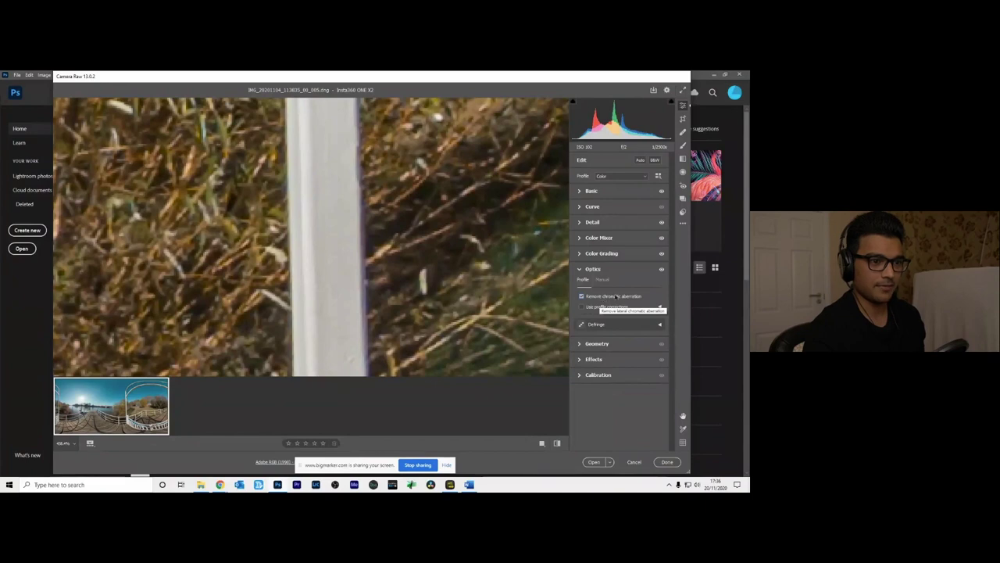
pyautogui.click(580, 344)
pyautogui.click(583, 362)
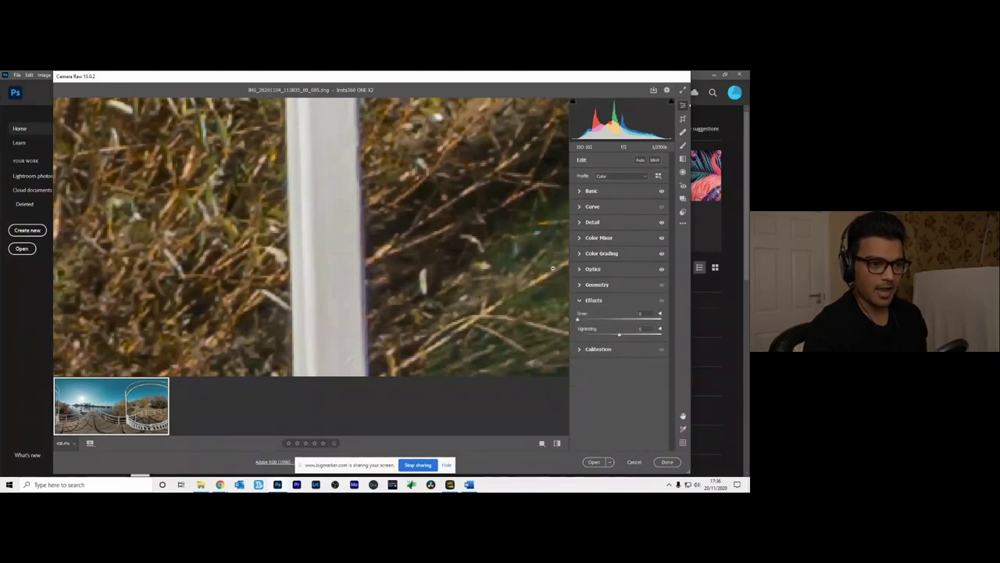
pyautogui.click(580, 350)
pyautogui.click(585, 300)
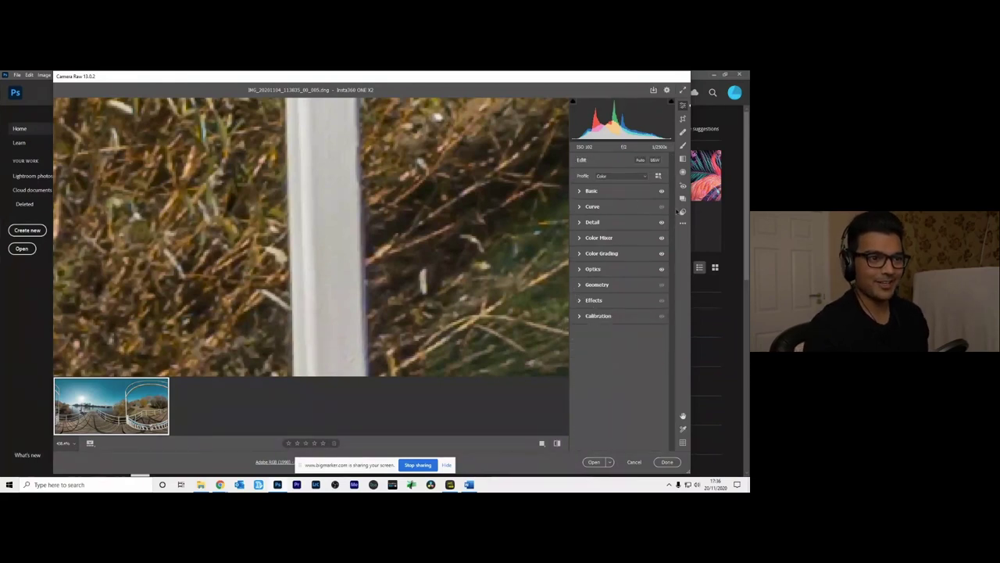
# Apply the Auto adjustments to the whole photo and open it in Photoshop.
pyautogui.click(315, 207)
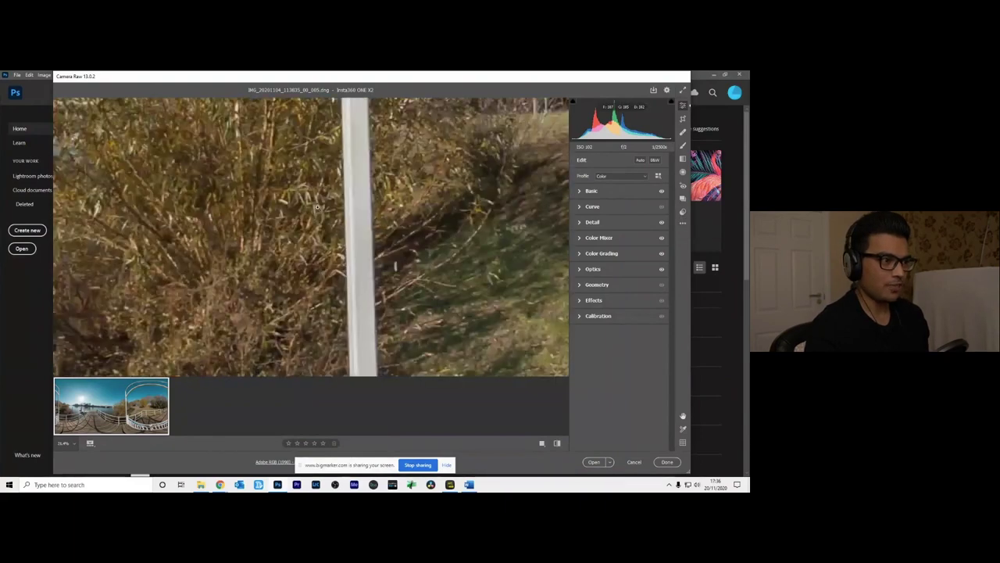
pyautogui.click(639, 159)
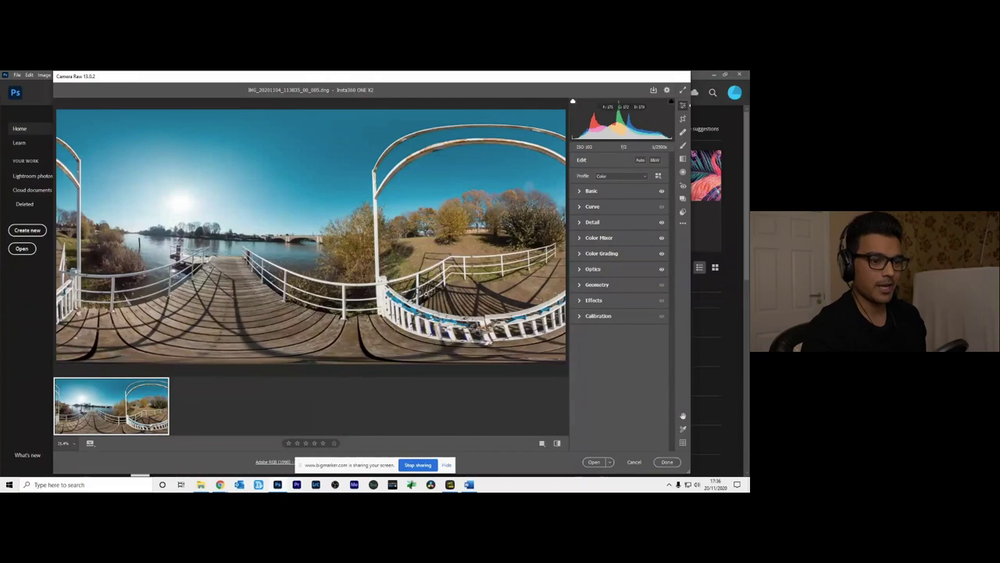
pyautogui.click(591, 462)
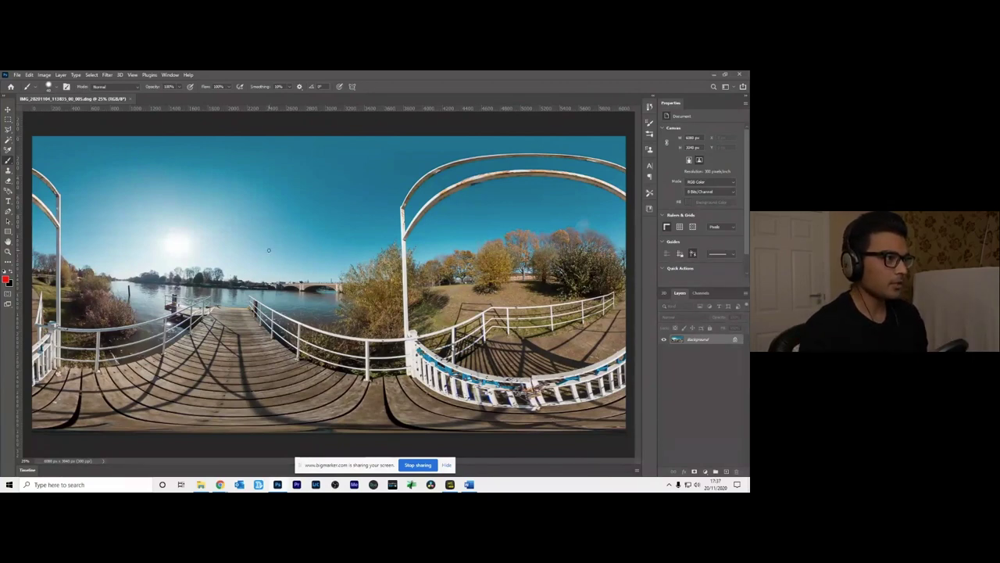
# Convert the Background layer into a spherical panorama layer and look down at the wooden deck.
pyautogui.click(120, 75)
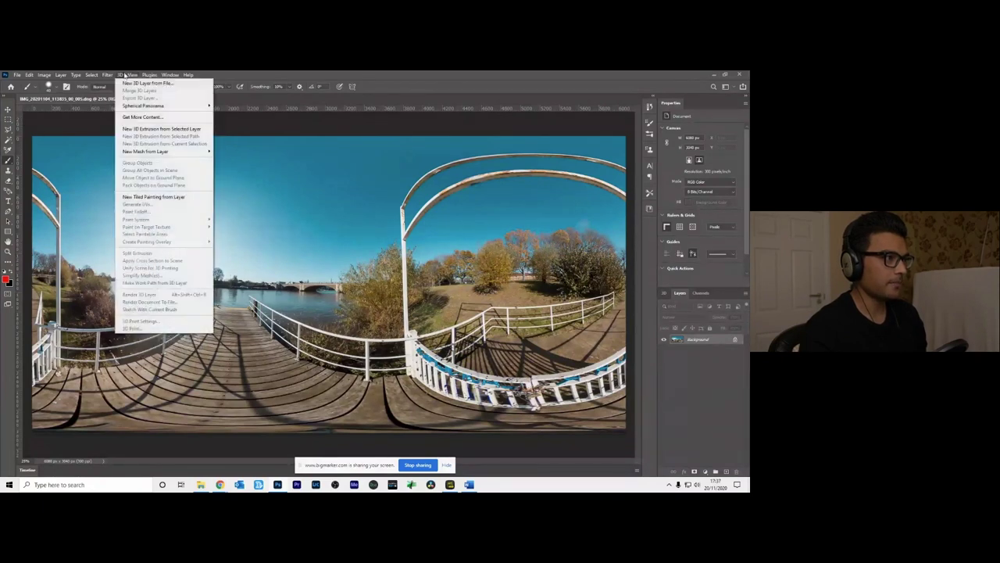
pyautogui.moveTo(137, 106)
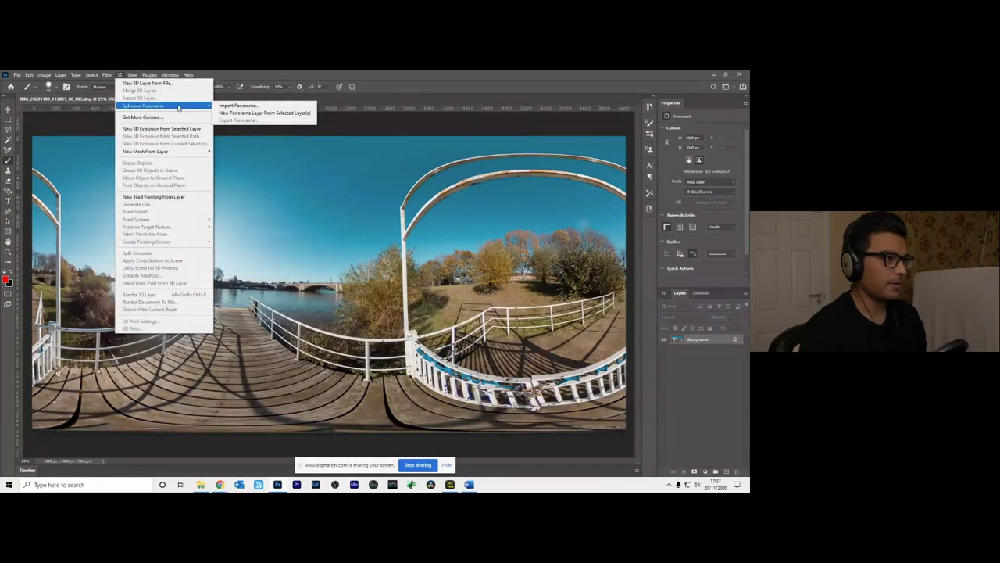
pyautogui.click(231, 114)
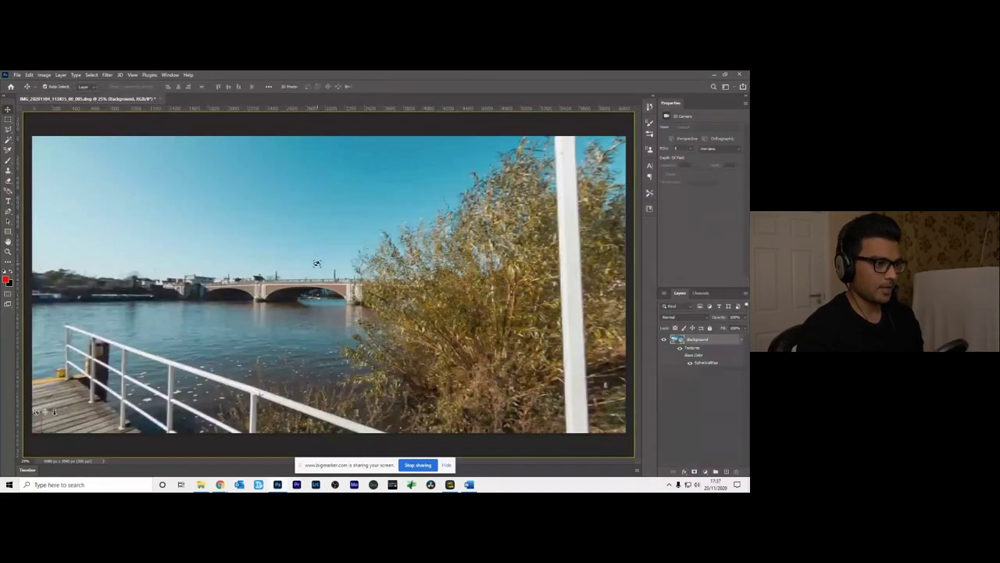
pyautogui.moveTo(322, 261); pyautogui.dragTo(327, 192)
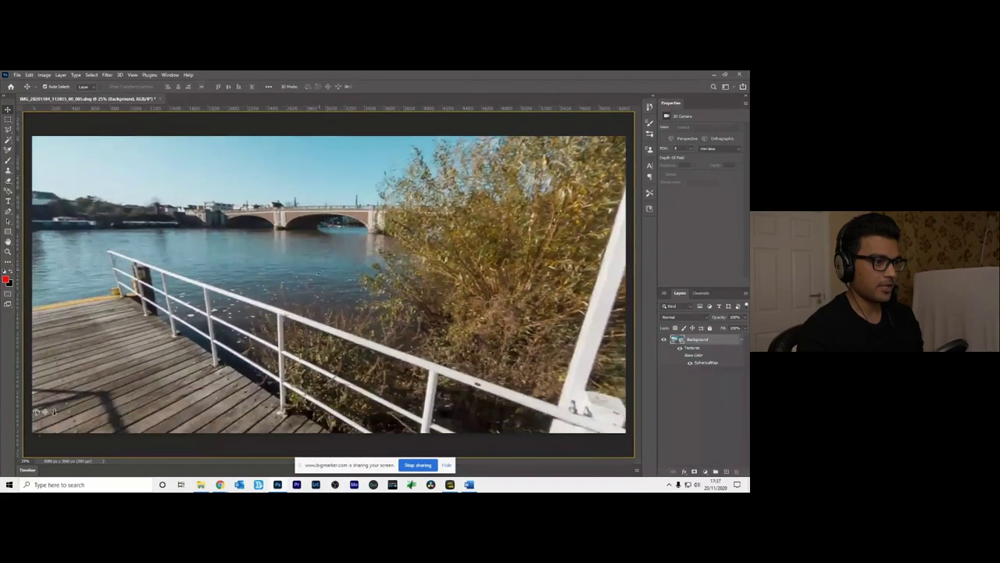
pyautogui.moveTo(318, 273); pyautogui.dragTo(539, 199)
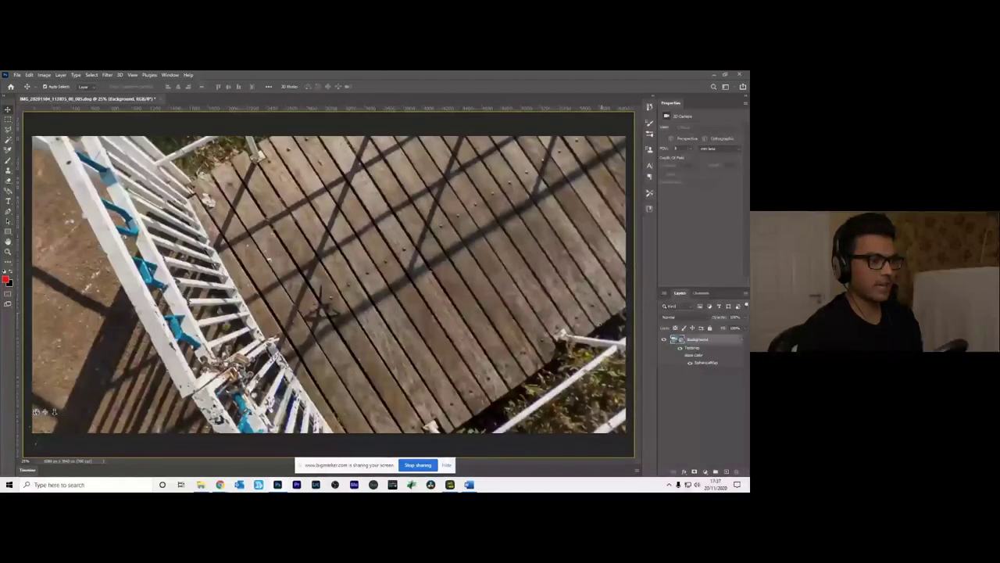
# Turn the panorama so the planks run horizontally and examine the tripod legs on the deck up close.
pyautogui.moveTo(600, 107); pyautogui.dragTo(655, 326)
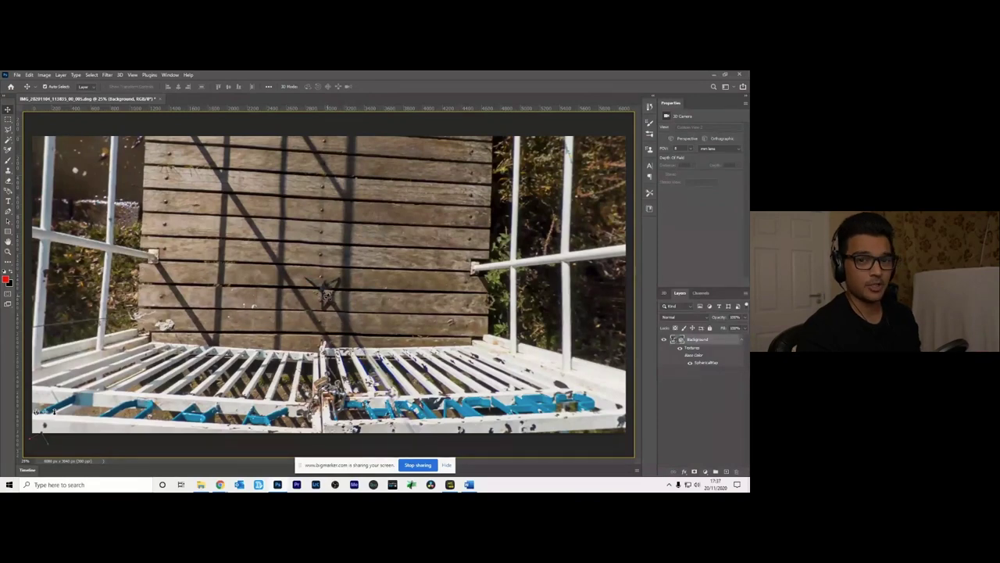
pyautogui.moveTo(325, 295); pyautogui.dragTo(322, 297)
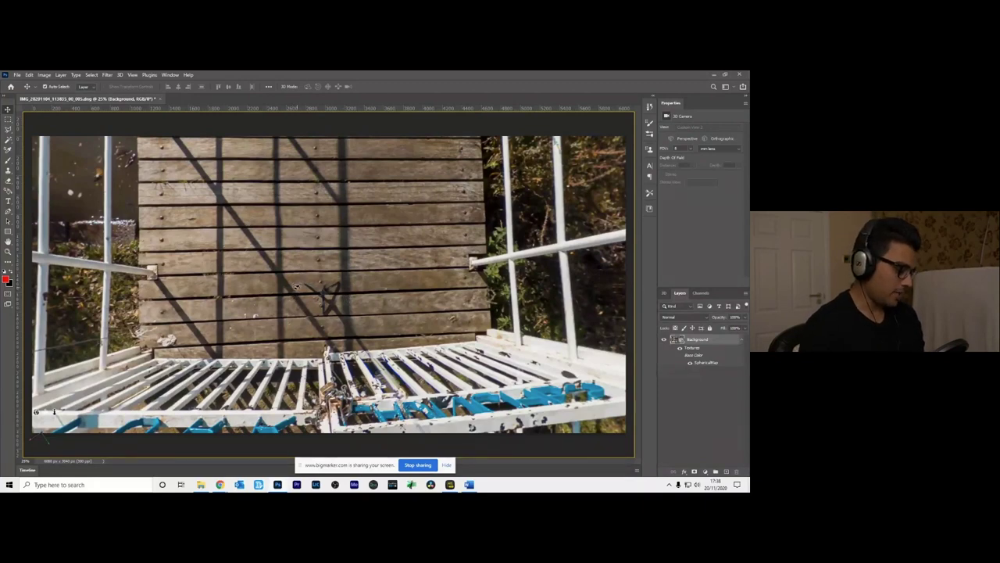
pyautogui.scroll(2, 297, 287)
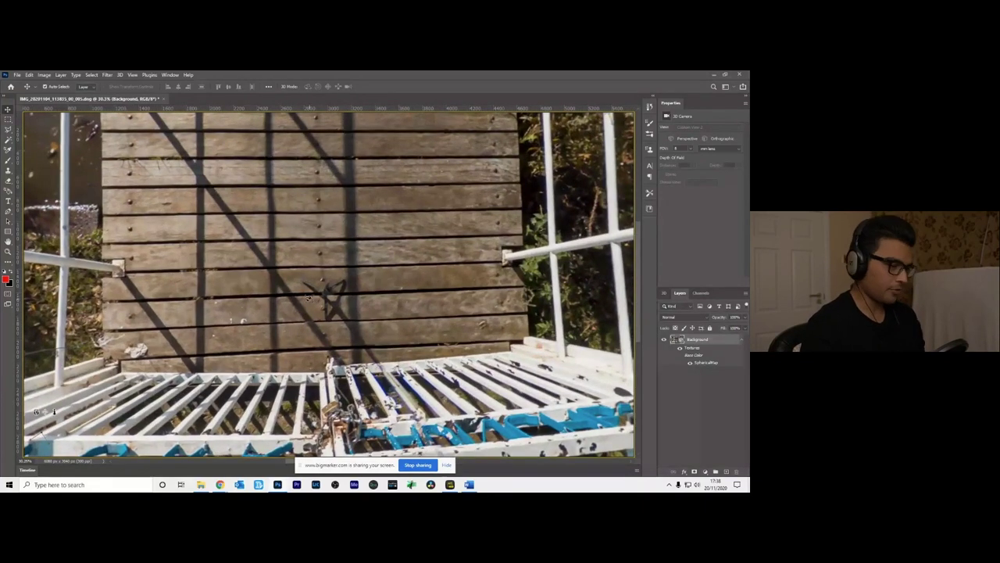
pyautogui.scroll(3, 327, 365)
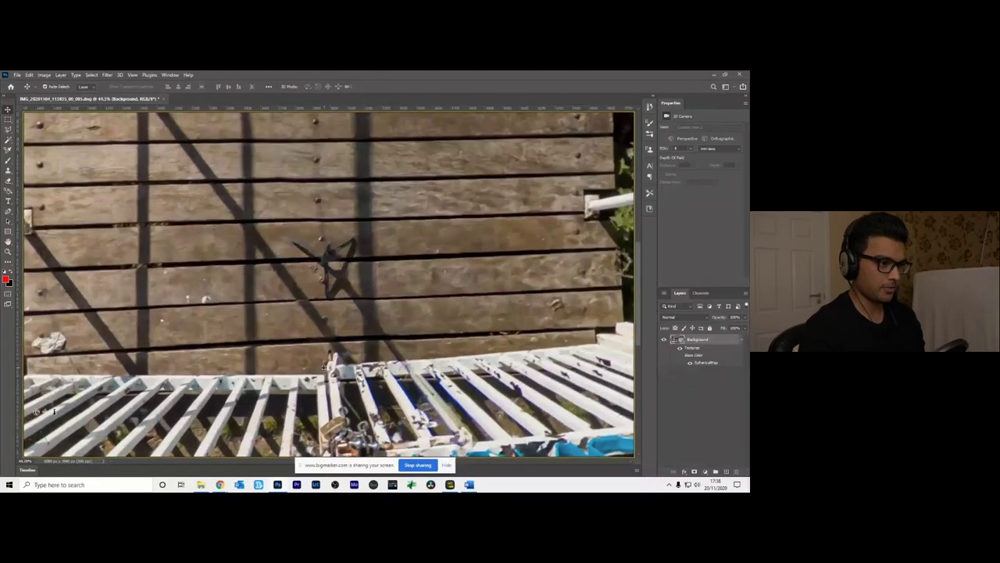
pyautogui.moveTo(434, 266); pyautogui.dragTo(449, 334)
pyautogui.scroll(5, 449, 329)
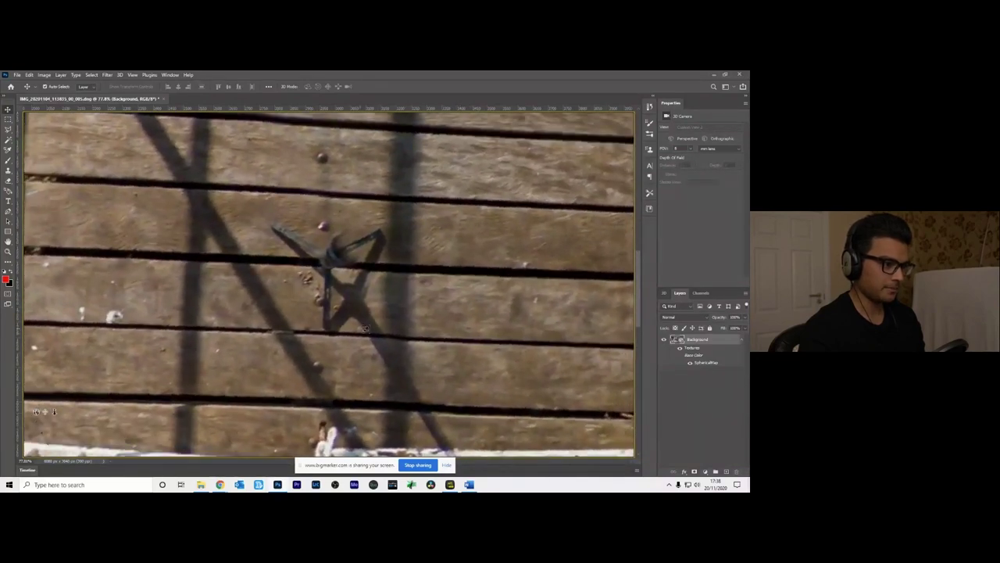
# Choose the Spot Healing Brush and try smaller and larger brush sizes over the tripod leg.
pyautogui.click(10, 266)
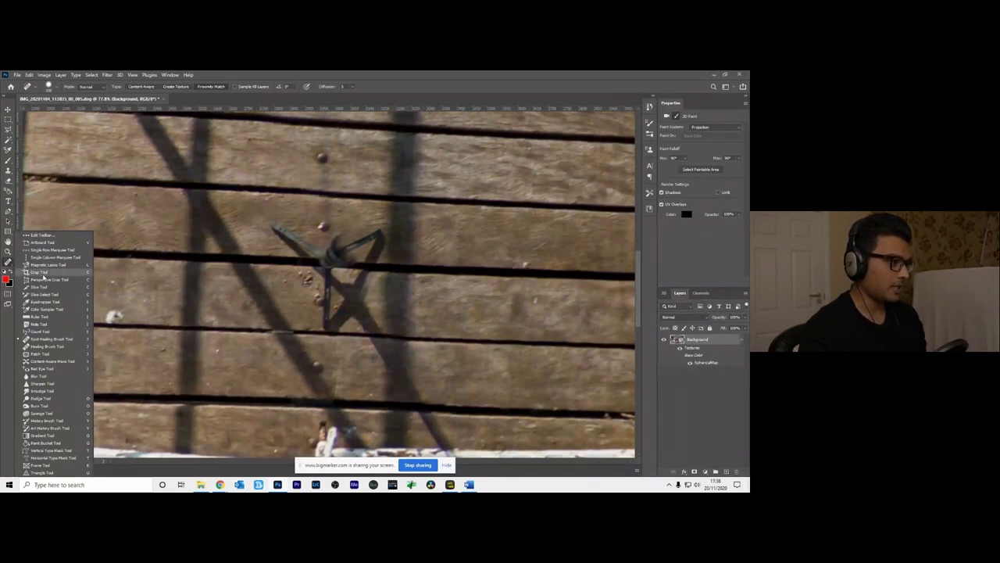
pyautogui.click(48, 339)
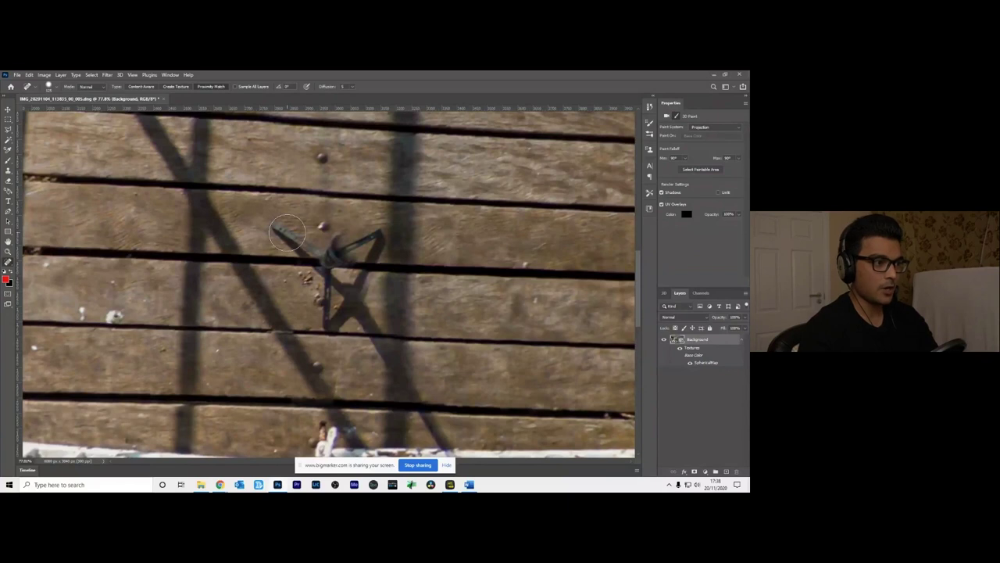
pyautogui.press('[')
pyautogui.press('[')
pyautogui.press('[')
pyautogui.press('[')
pyautogui.press('[')
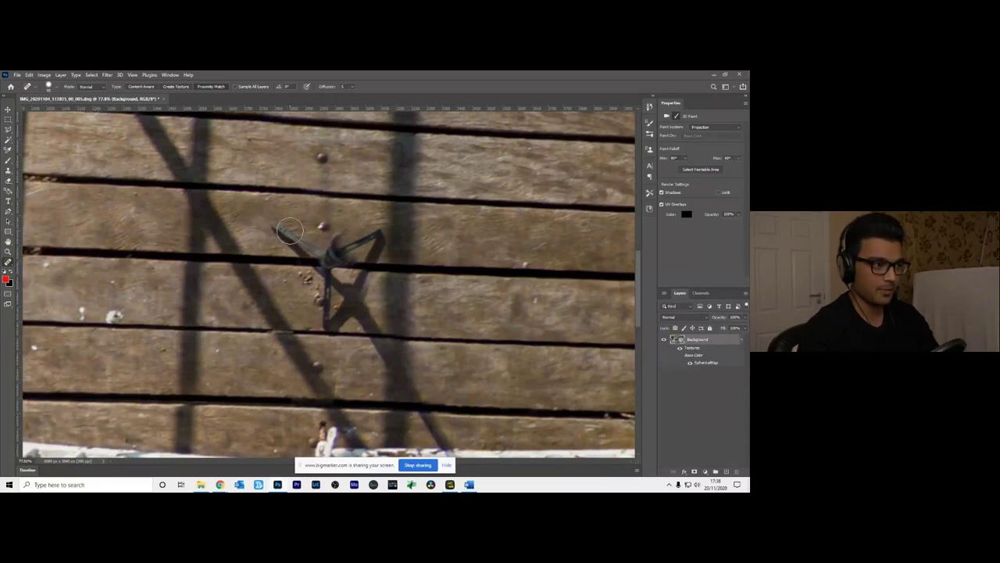
pyautogui.press('[')
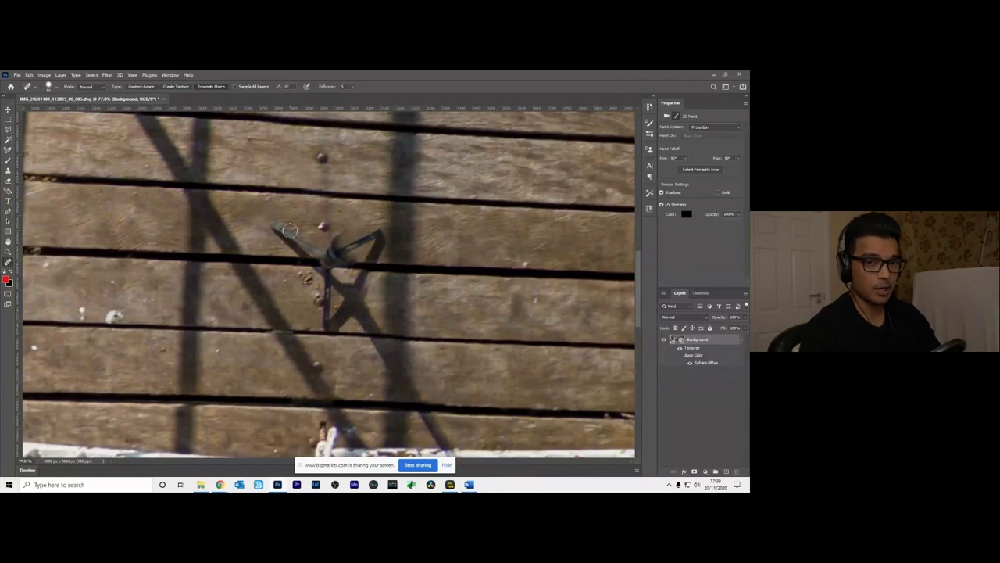
pyautogui.press(']')
pyautogui.press(']')
pyautogui.press(']')
pyautogui.press(']')
pyautogui.press(']')
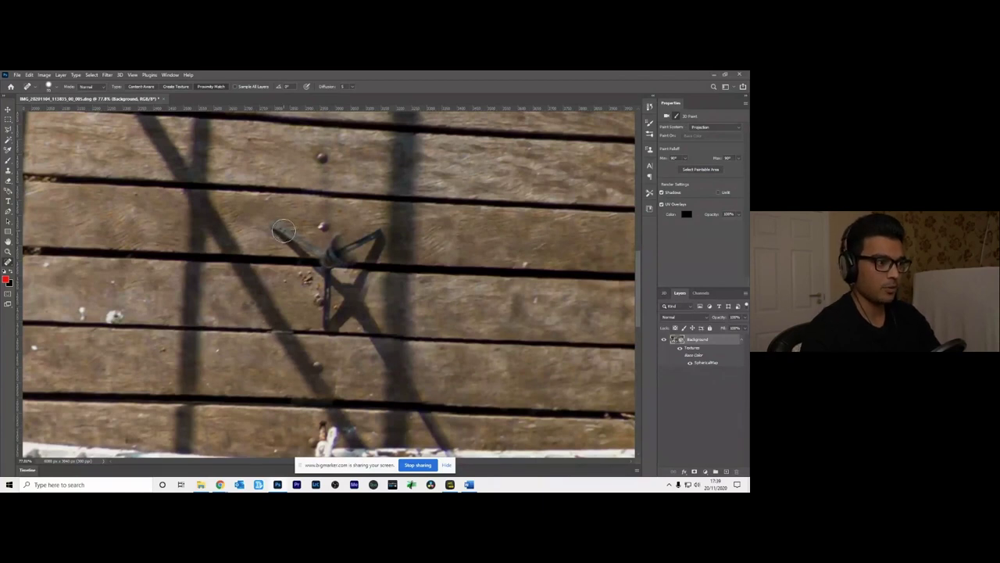
pyautogui.press(']')
pyautogui.press(']')
pyautogui.press(']')
pyautogui.press(']')
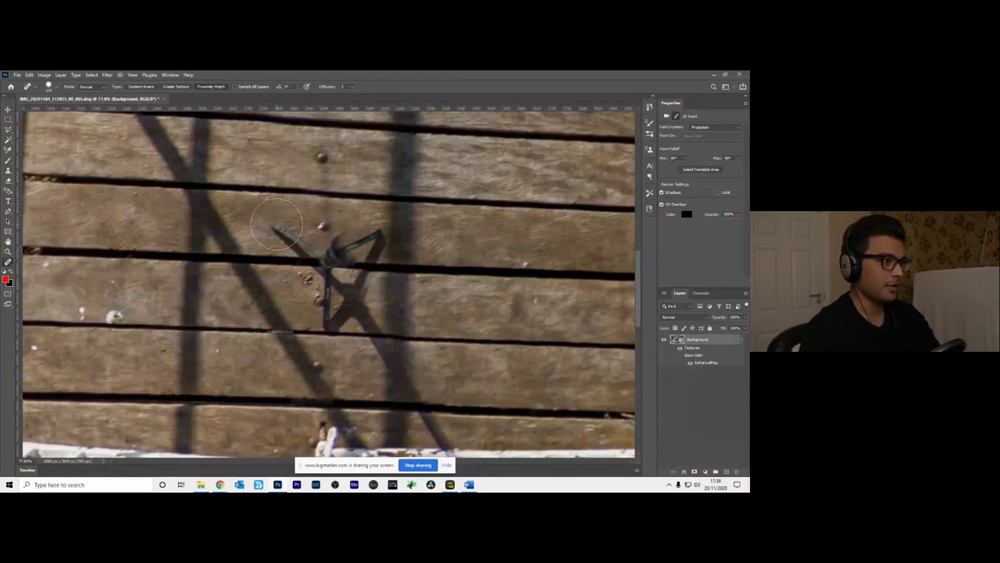
# Reduce the Spot Healing Brush's size and slightly lower its hardness.
pyautogui.click(57, 88)
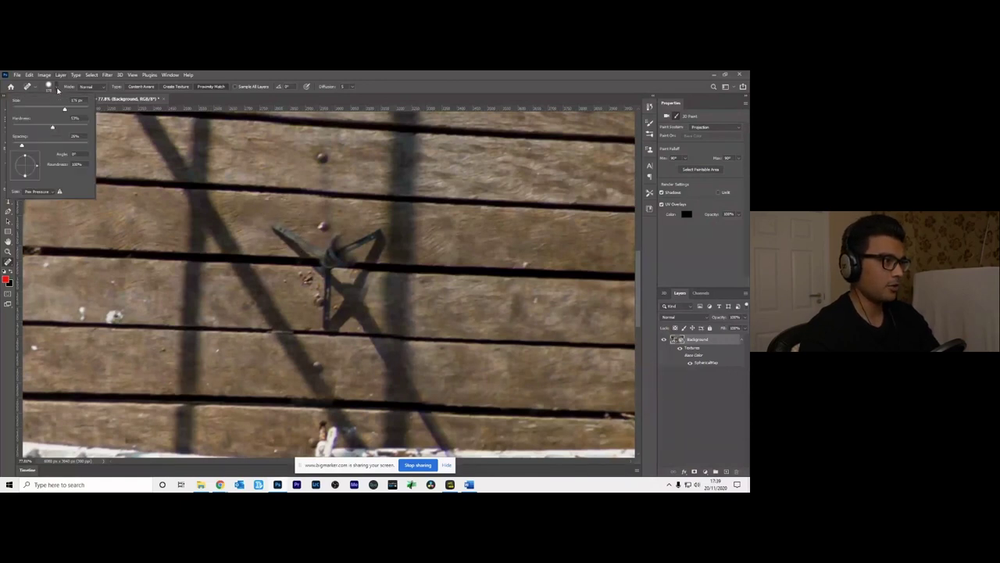
pyautogui.moveTo(64, 112); pyautogui.dragTo(54, 111)
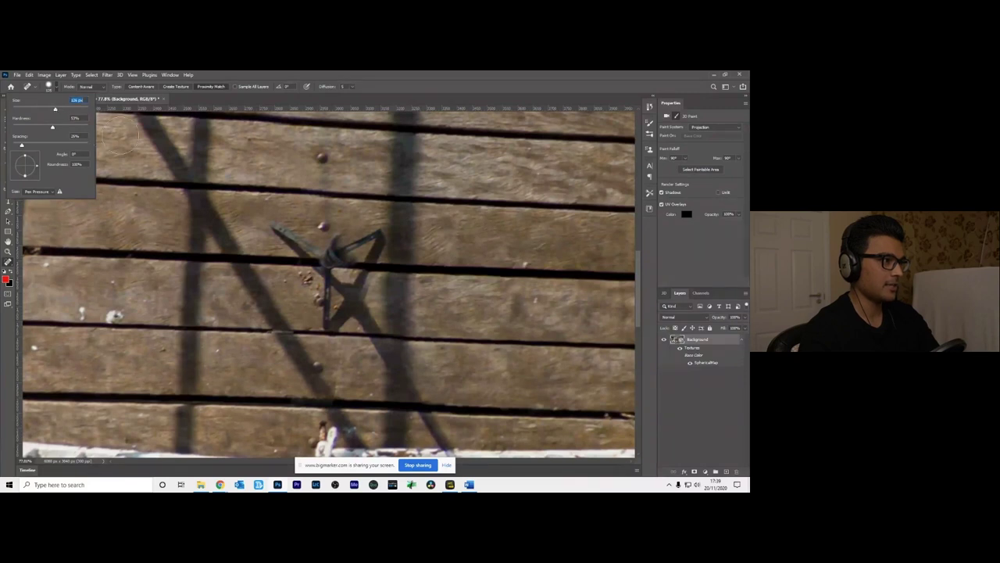
pyautogui.click(50, 129)
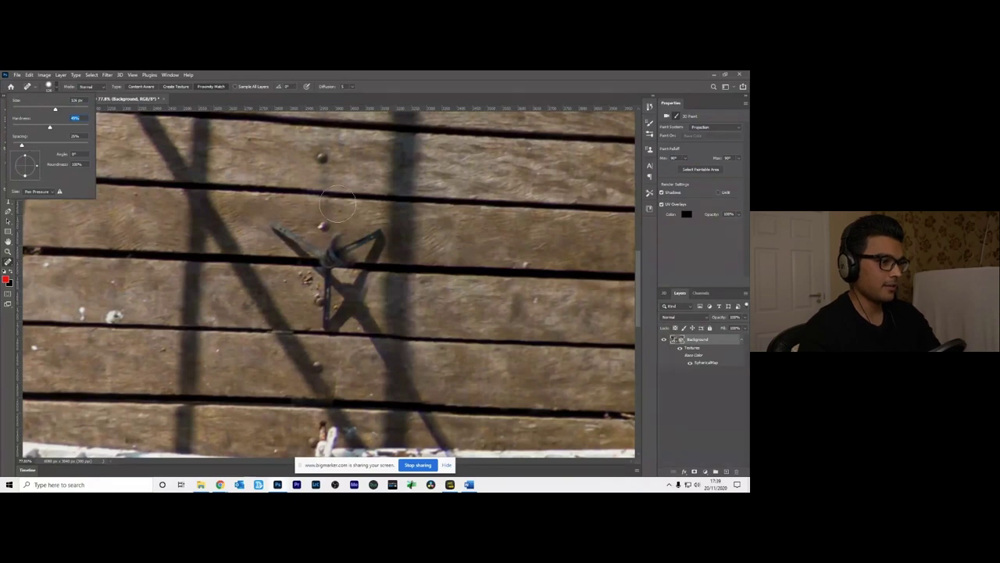
pyautogui.click(254, 107)
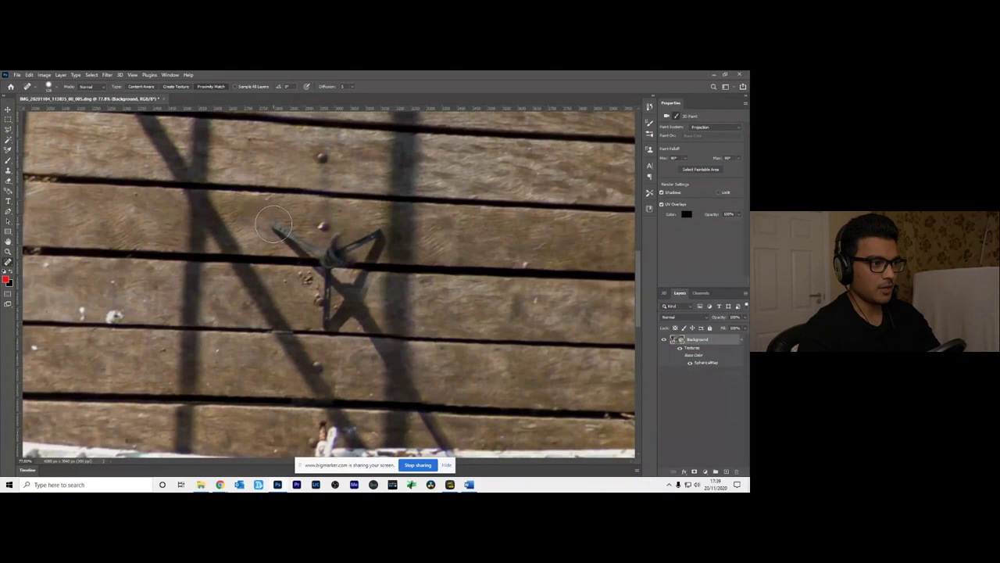
# Try to remove the tripod with Spot Healing Brush strokes along its legs, and undo the strokes.
pyautogui.moveTo(274, 225)
pyautogui.mouseDown()
pyautogui.moveTo(334, 262)
pyautogui.moveTo(326, 327)
pyautogui.moveTo(338, 240)
pyautogui.moveTo(328, 268)
pyautogui.moveTo(379, 227)
pyautogui.moveTo(344, 247)
pyautogui.moveTo(346, 262)
pyautogui.mouseUp()
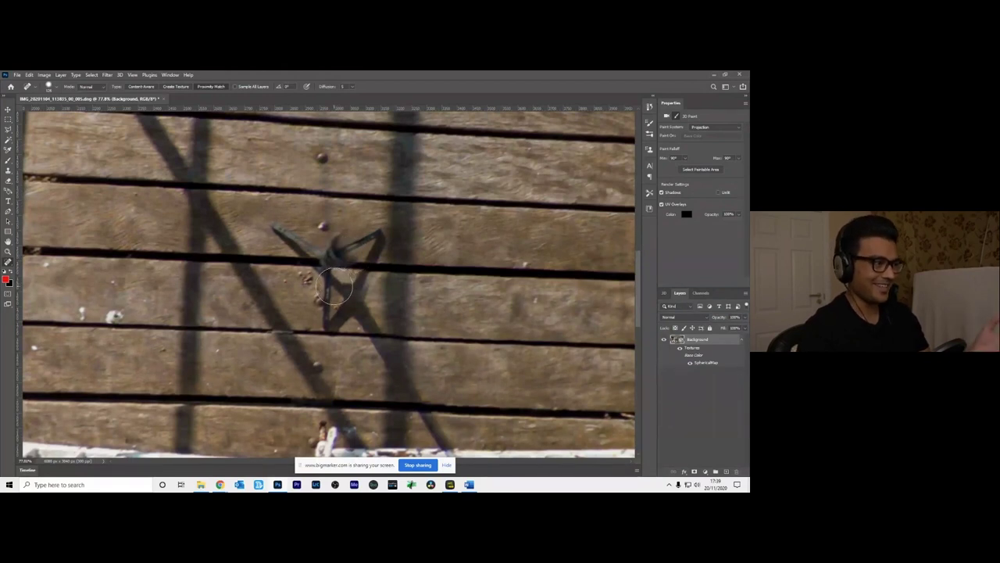
pyautogui.moveTo(335, 288)
pyautogui.mouseDown()
pyautogui.moveTo(326, 322)
pyautogui.moveTo(335, 262)
pyautogui.moveTo(332, 277)
pyautogui.moveTo(330, 262)
pyautogui.moveTo(270, 221)
pyautogui.moveTo(325, 260)
pyautogui.moveTo(377, 232)
pyautogui.moveTo(335, 255)
pyautogui.moveTo(331, 235)
pyautogui.moveTo(318, 324)
pyautogui.mouseUp()
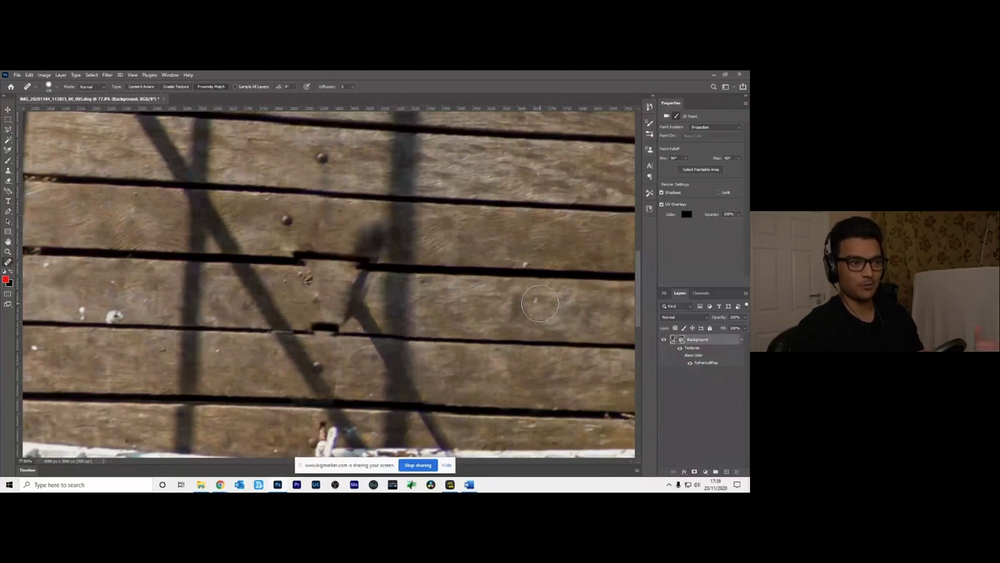
pyautogui.click(367, 241)
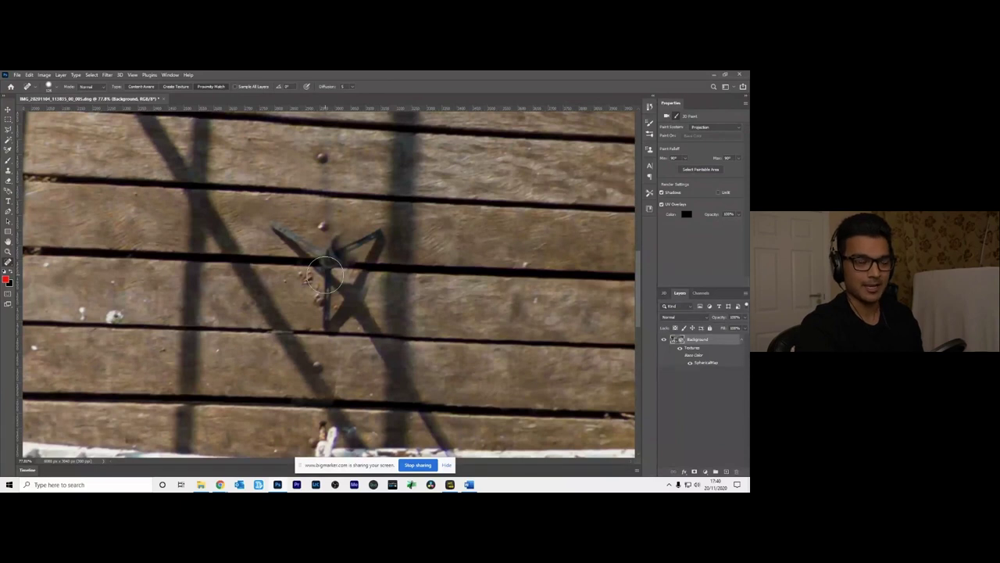
pyautogui.hotkey('ctrl', 'z')
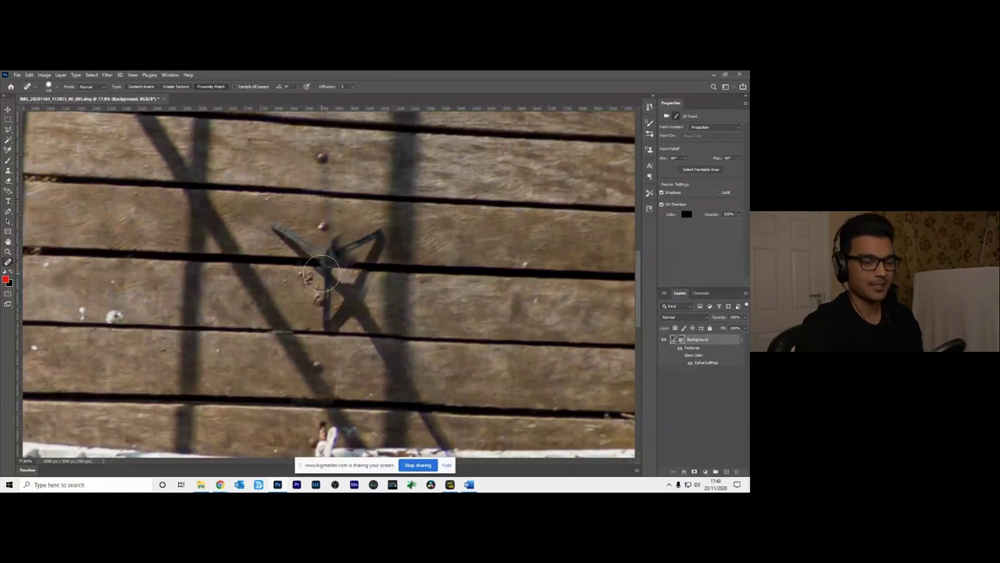
# Use the Clone Stamp to cover the tripod's upper-left leg with clean wood, and shrink the brush to rebuild the dark plank gap.
pyautogui.click(9, 175)
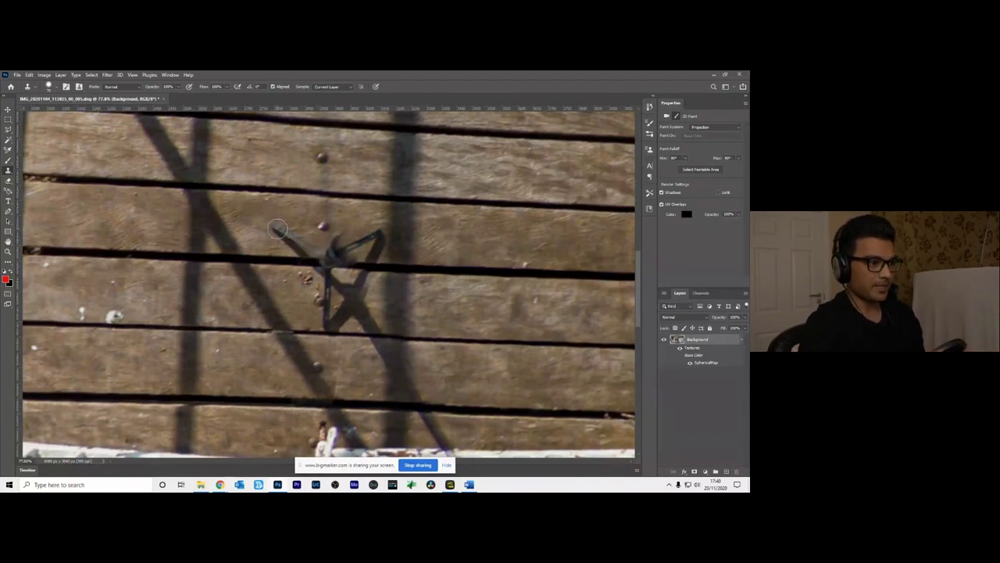
pyautogui.click(327, 259)
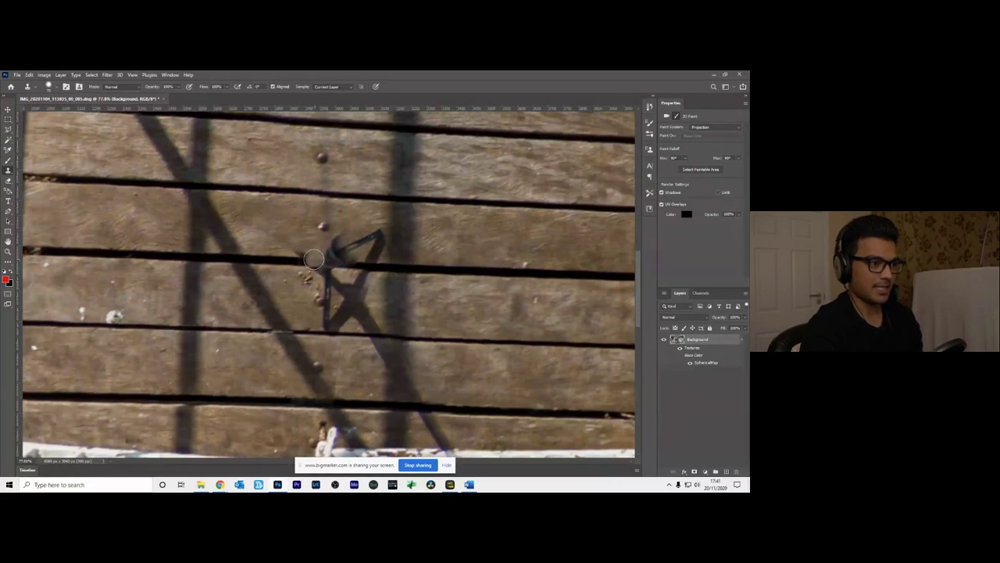
pyautogui.press('[')
pyautogui.press('[')
pyautogui.press('[')
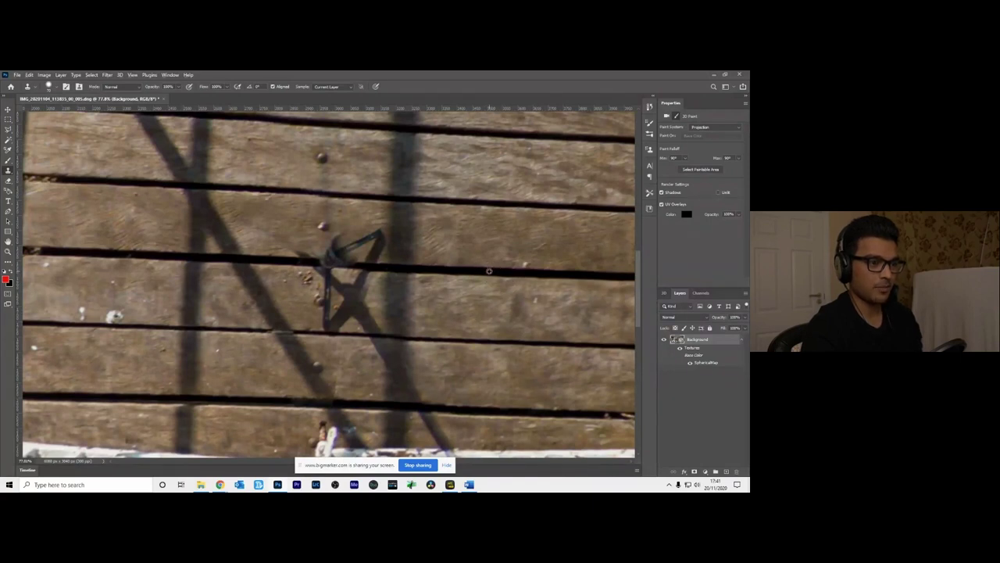
# Enlarge the Clone Stamp brush and cover the tripod's upper-right leg and its shadow with wood sampled from a board farther up the deck.
pyautogui.press(']')
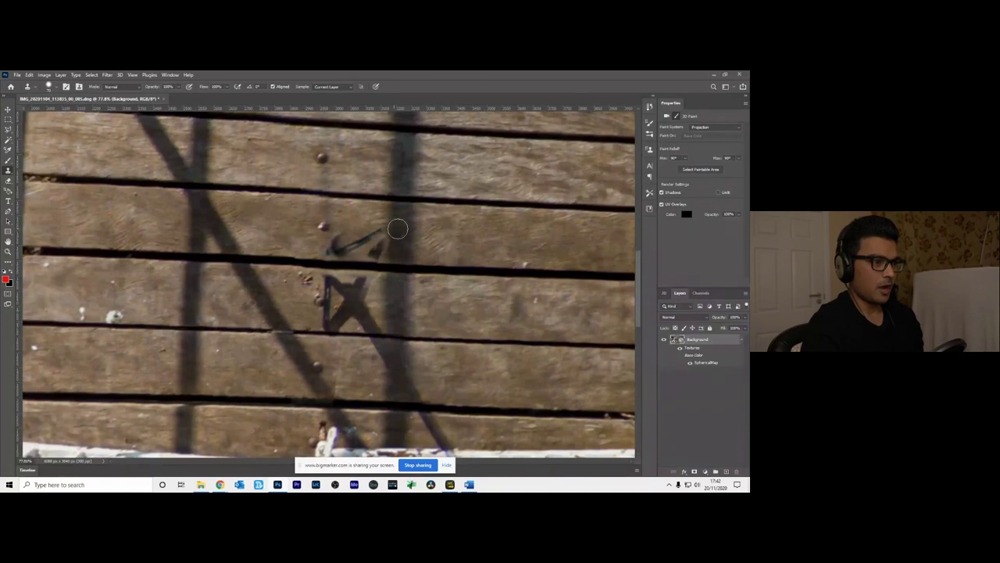
pyautogui.scroll(2, 418, 258)
pyautogui.scroll(3, 418, 259)
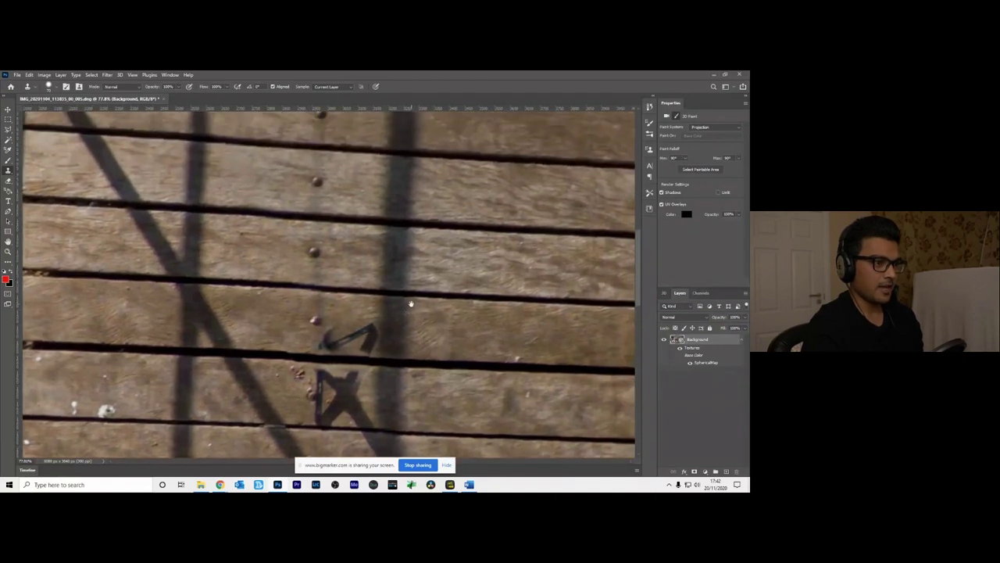
pyautogui.scroll(2, 457, 253)
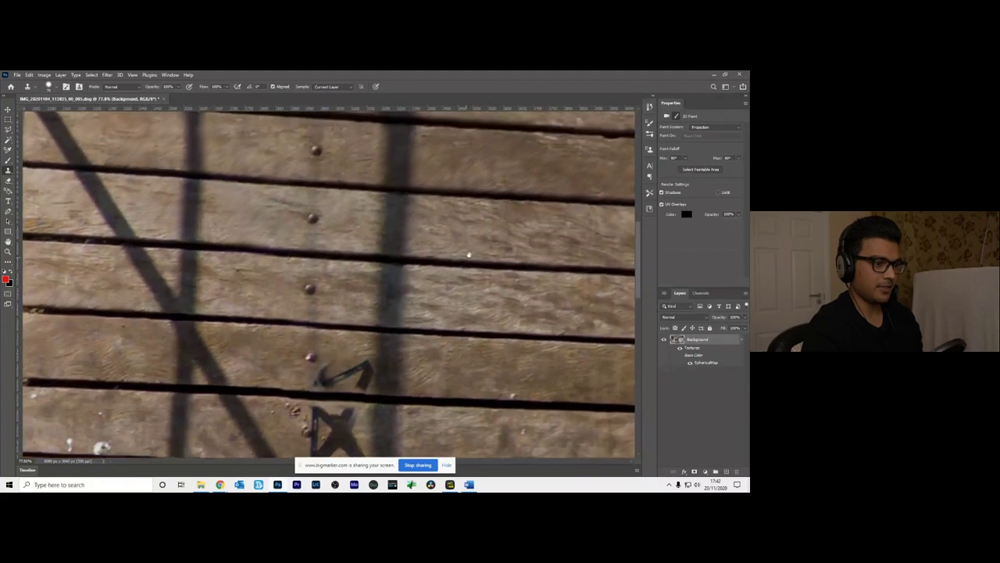
pyautogui.scroll(1, 478, 267)
pyautogui.scroll(1, 478, 267)
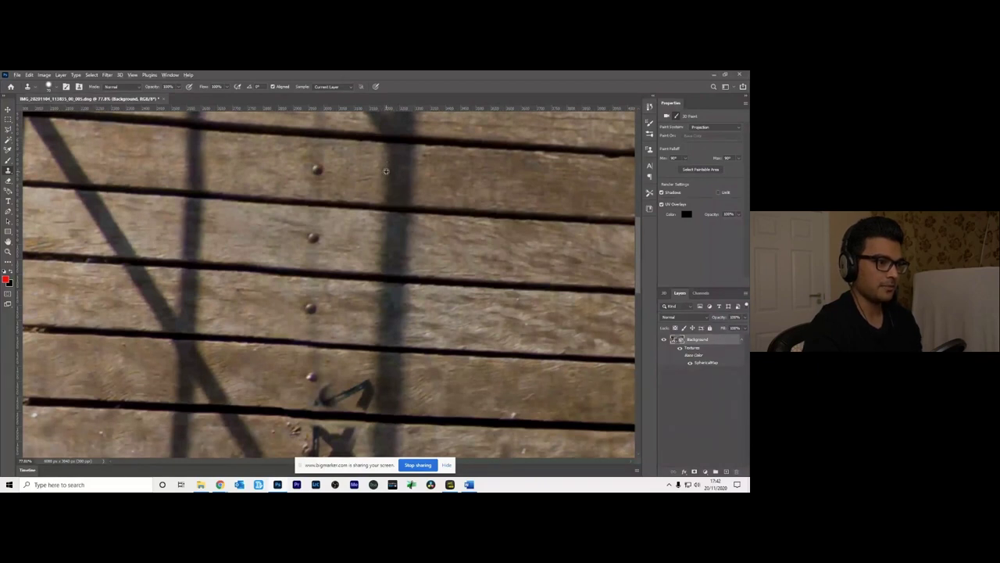
pyautogui.click(375, 386)
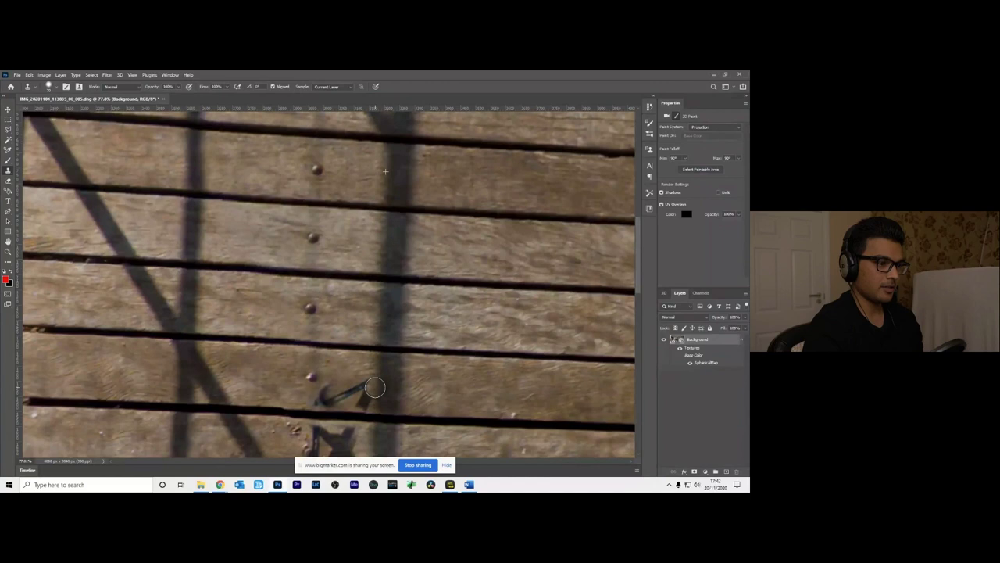
pyautogui.moveTo(373, 387)
pyautogui.mouseDown()
pyautogui.moveTo(344, 394)
pyautogui.moveTo(364, 400)
pyautogui.moveTo(324, 396)
pyautogui.moveTo(334, 387)
pyautogui.moveTo(337, 398)
pyautogui.moveTo(317, 398)
pyautogui.mouseUp()
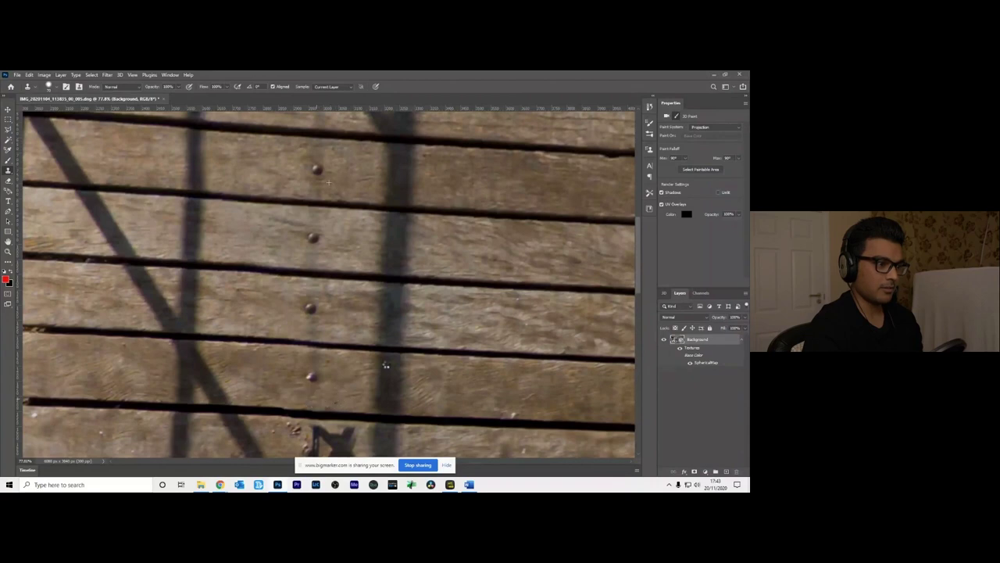
# Rotate the panorama so the planks run vertically, and clone clean wood over the last tripod leg and its star-shaped shadow.
pyautogui.scroll(-3, 382, 361)
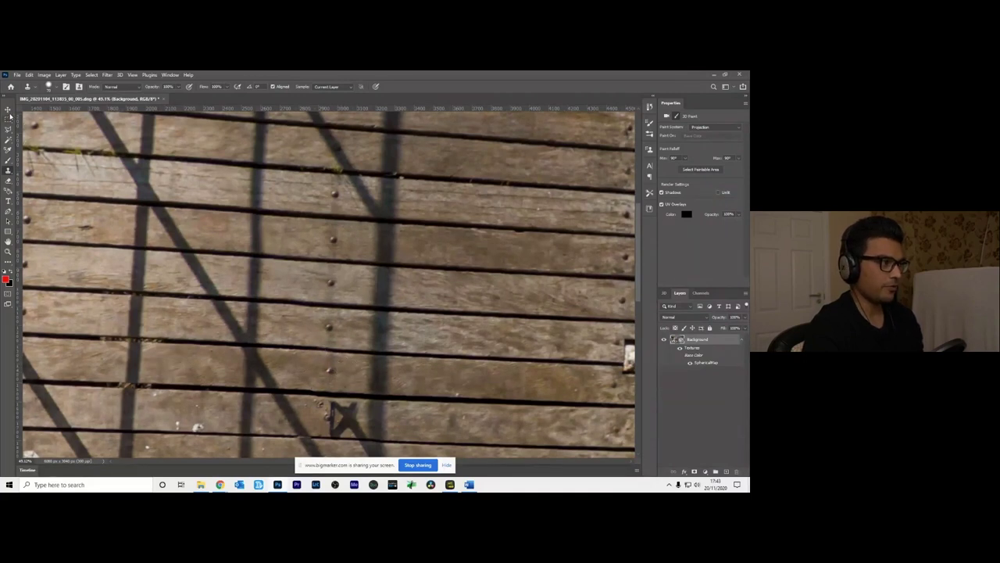
pyautogui.click(8, 110)
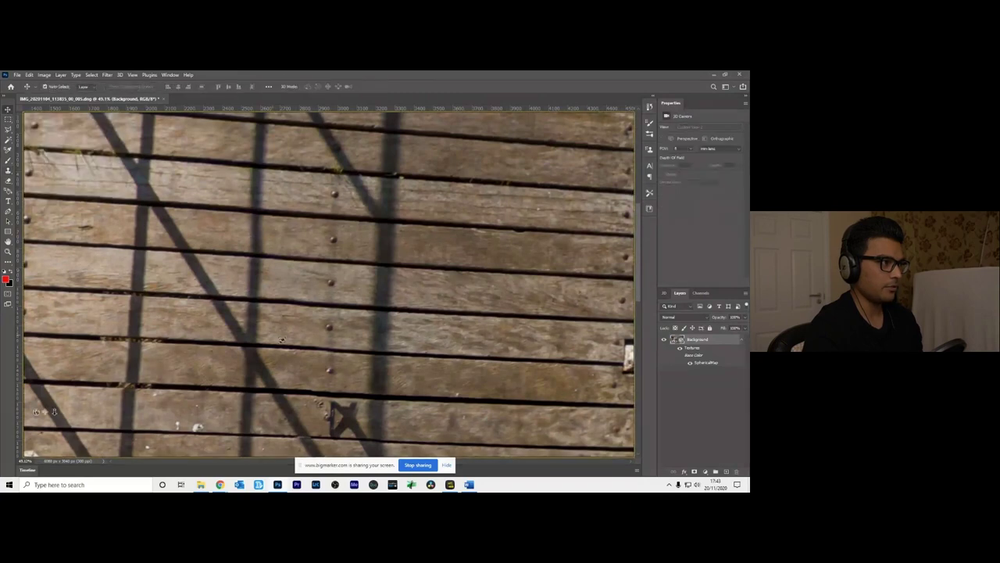
pyautogui.moveTo(342, 367); pyautogui.dragTo(391, 405)
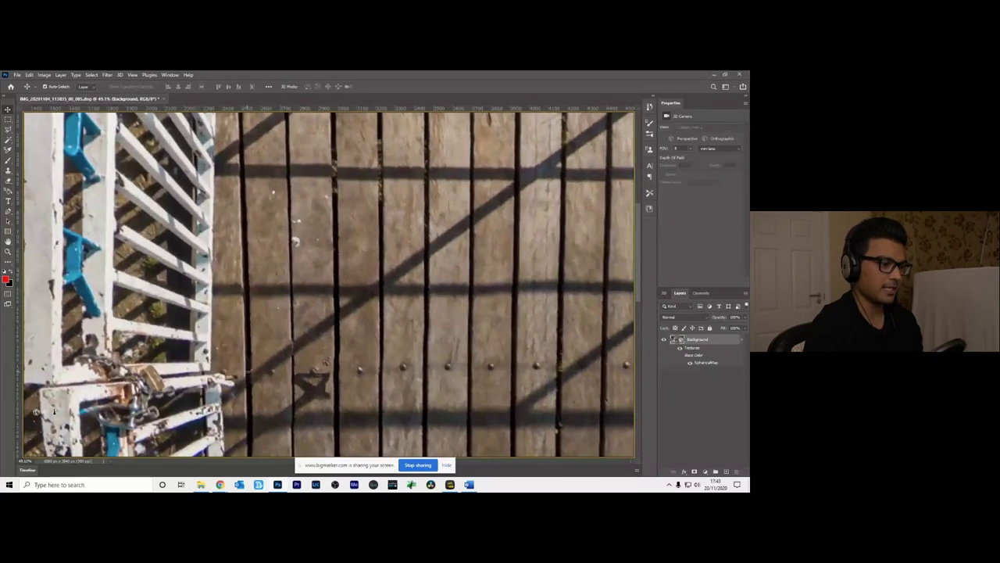
pyautogui.scroll(5, 379, 398)
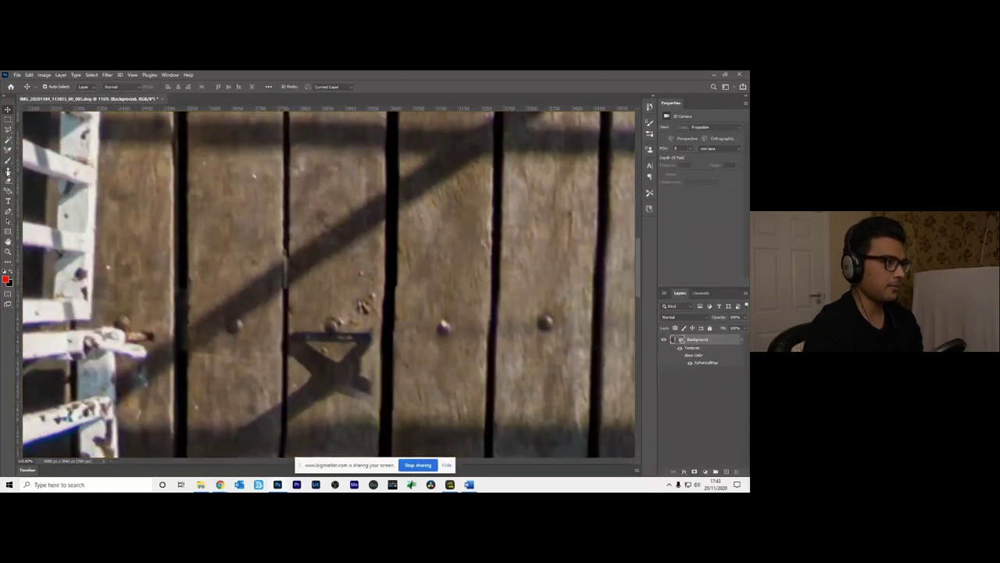
pyautogui.click(8, 172)
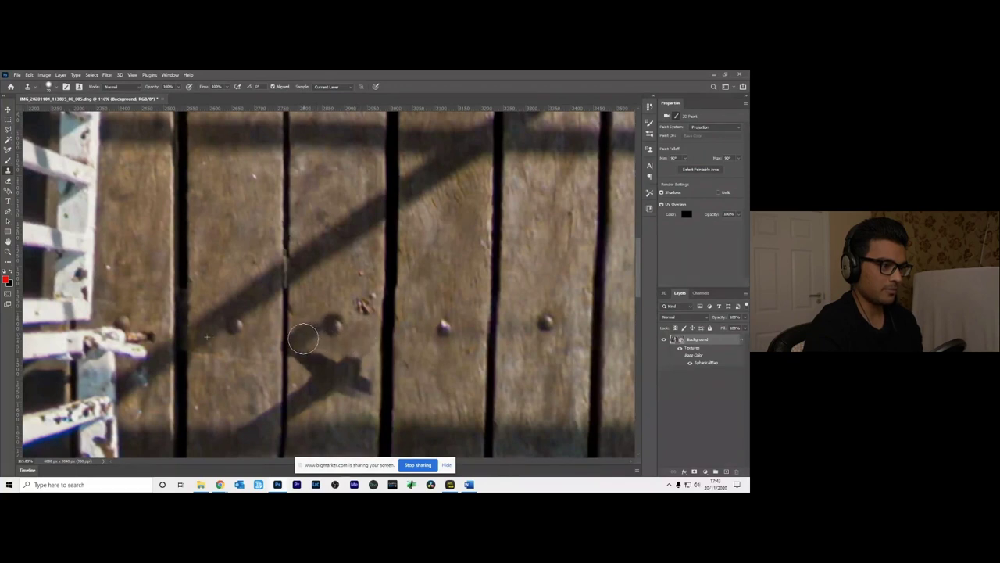
pyautogui.moveTo(309, 349)
pyautogui.mouseDown()
pyautogui.moveTo(353, 367)
pyautogui.moveTo(340, 388)
pyautogui.moveTo(322, 381)
pyautogui.moveTo(317, 401)
pyautogui.moveTo(360, 395)
pyautogui.mouseUp()
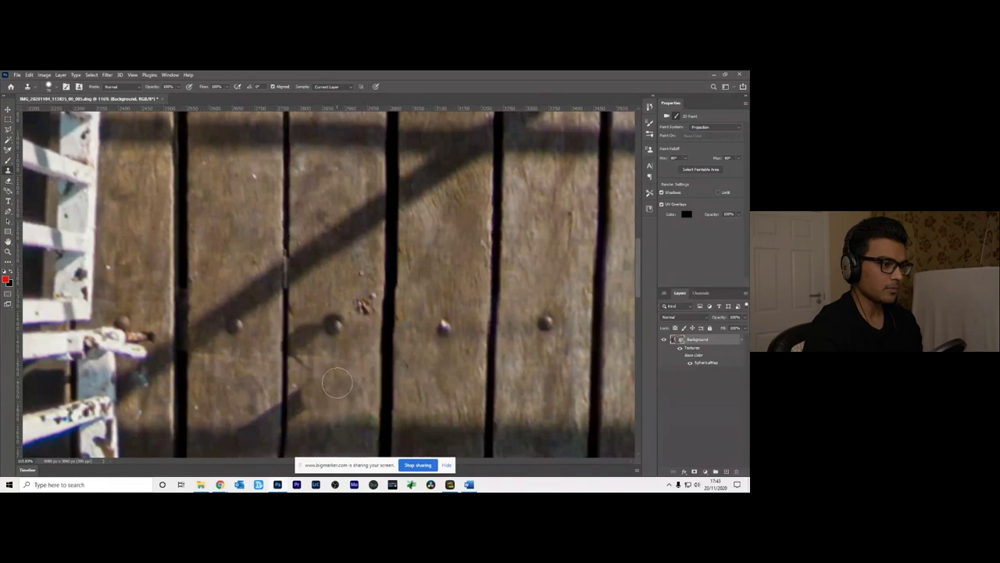
pyautogui.moveTo(336, 382); pyautogui.dragTo(349, 287)
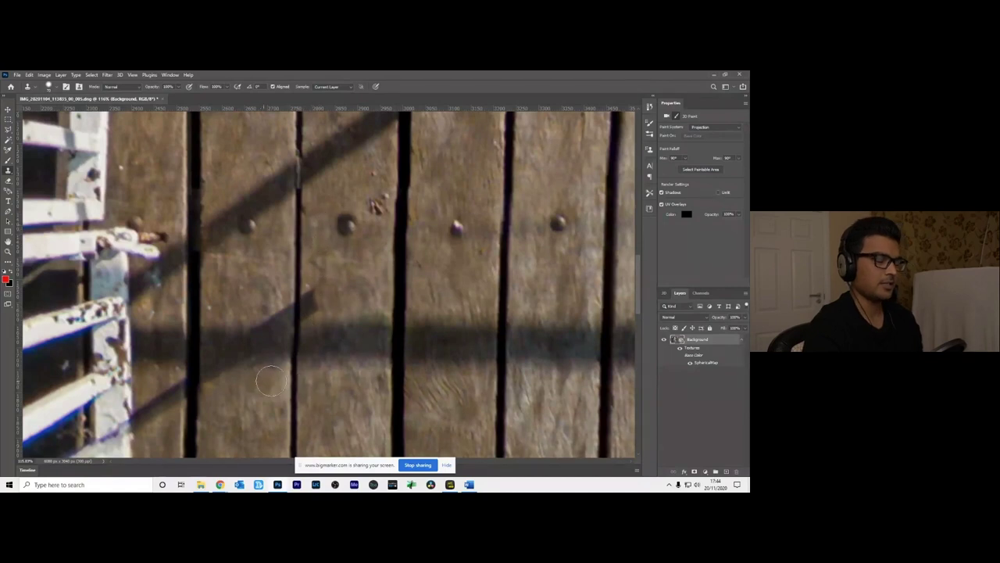
# Rotate the panorama so the planks run horizontally, and clone clean wood over the leftover shadow stub beside the wide shadow.
pyautogui.press('v')
pyautogui.moveTo(367, 195); pyautogui.dragTo(483, 214)
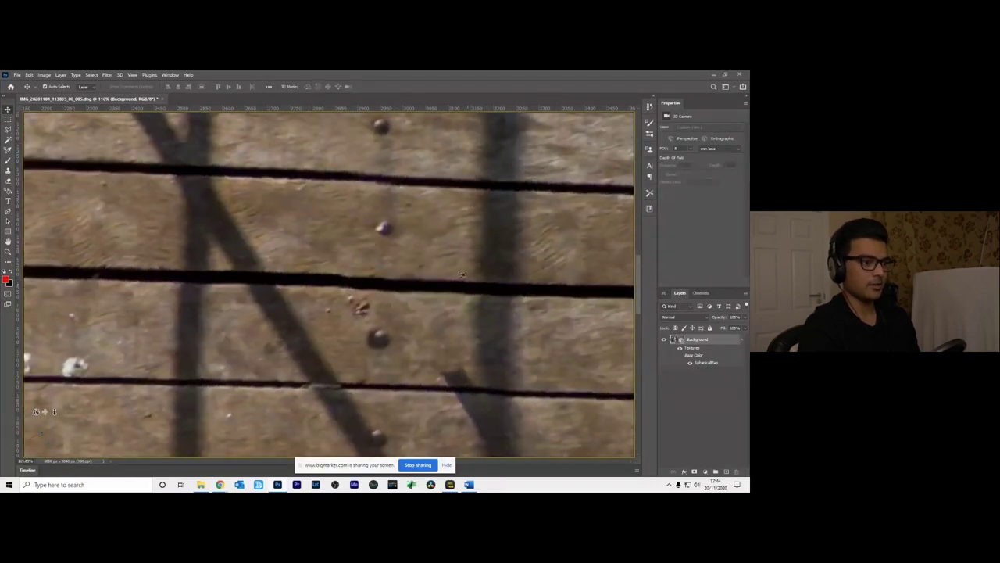
pyautogui.click(7, 171)
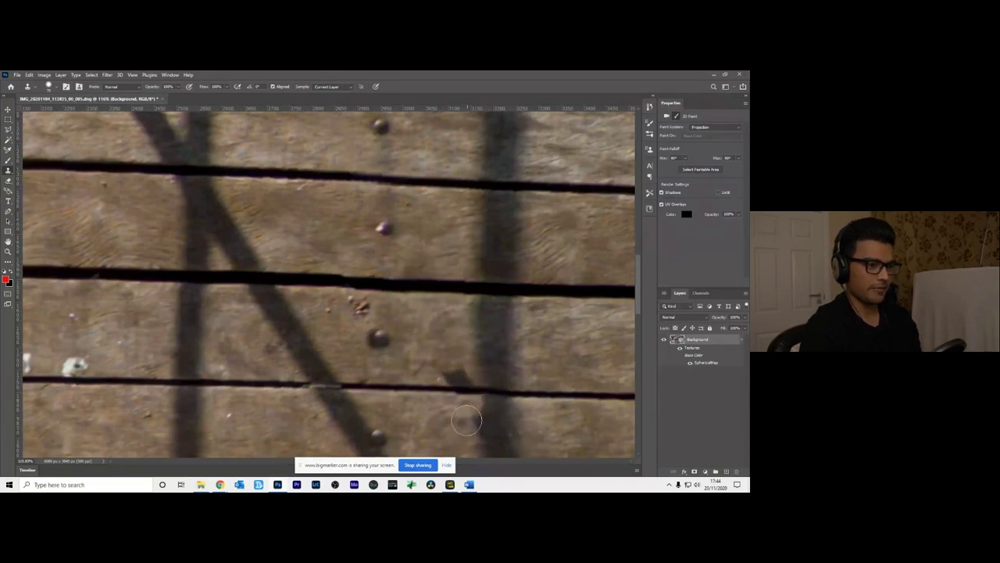
pyautogui.scroll(-1, 474, 359)
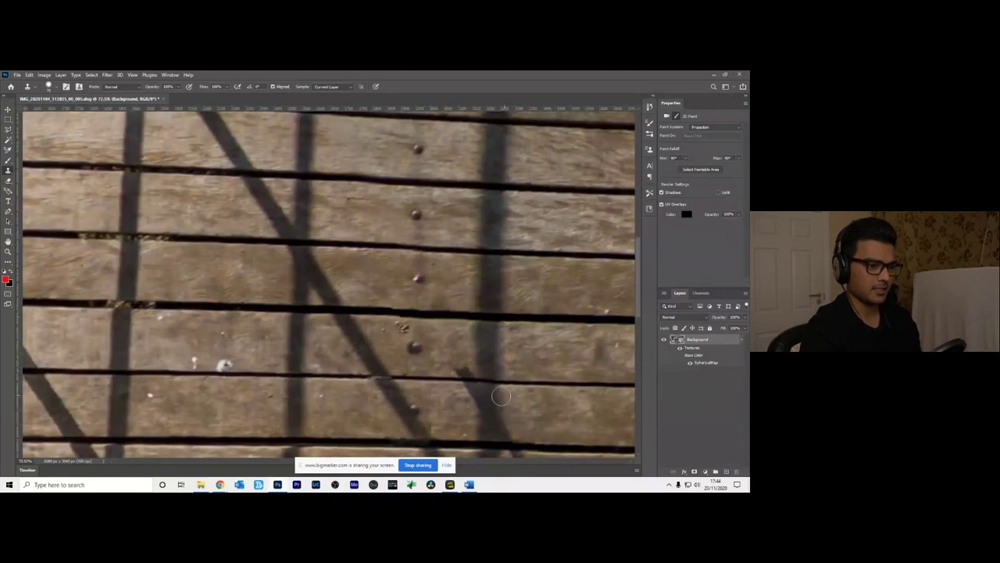
pyautogui.moveTo(518, 435)
pyautogui.mouseDown()
pyautogui.moveTo(453, 414)
pyautogui.moveTo(422, 384)
pyautogui.mouseUp()
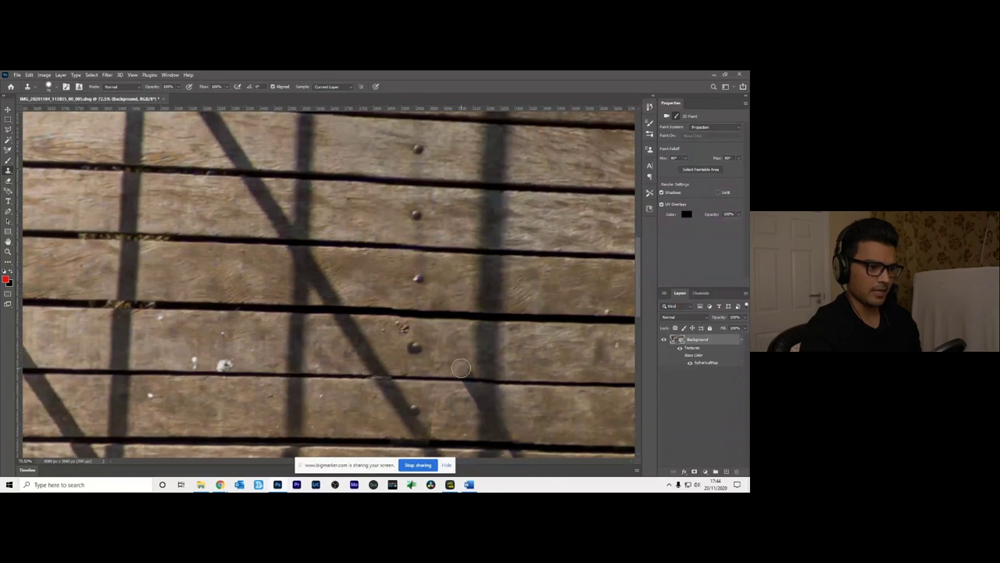
pyautogui.moveTo(461, 368); pyautogui.dragTo(458, 358)
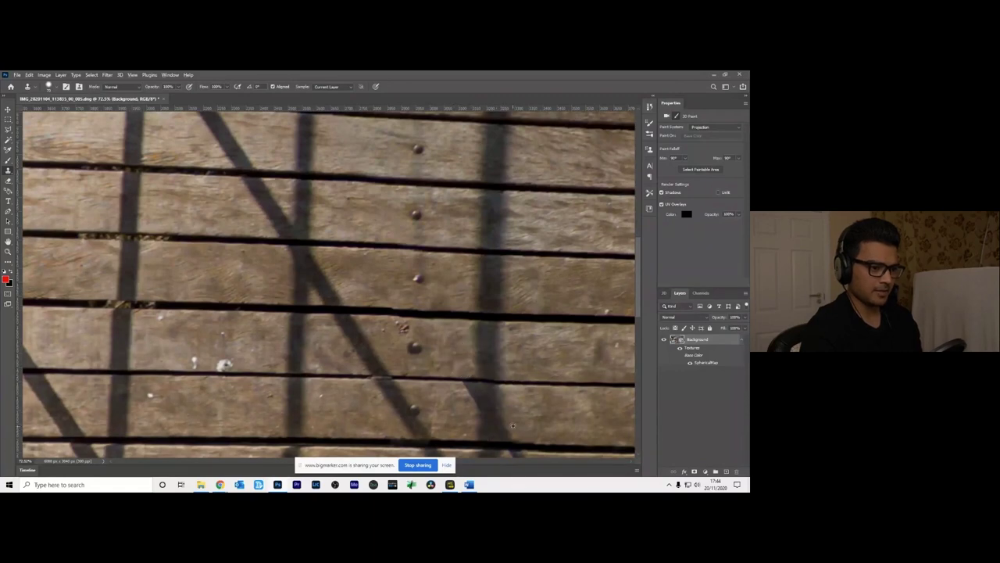
pyautogui.scroll(3, 513, 425)
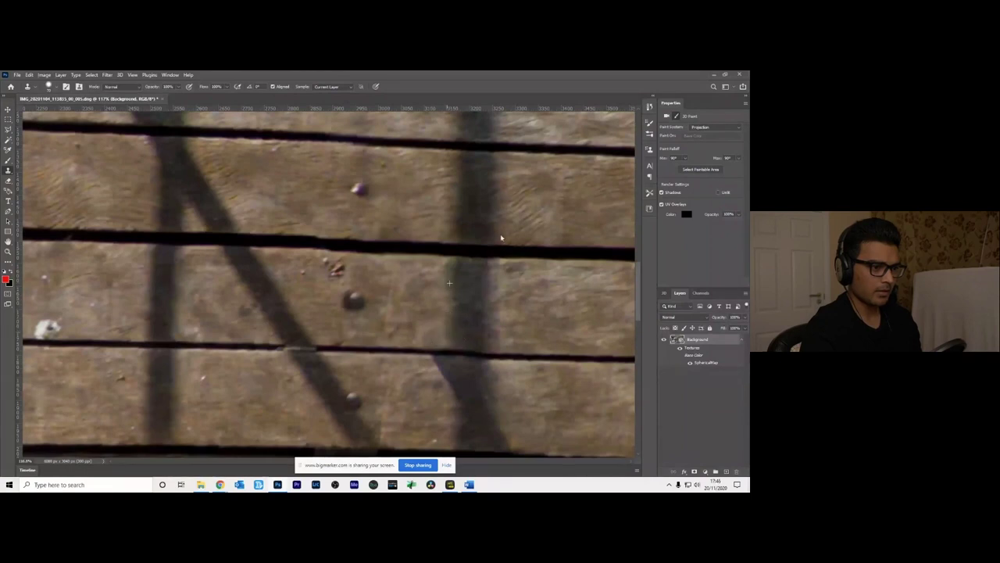
pyautogui.scroll(-2, 478, 322)
pyautogui.scroll(-1, 480, 320)
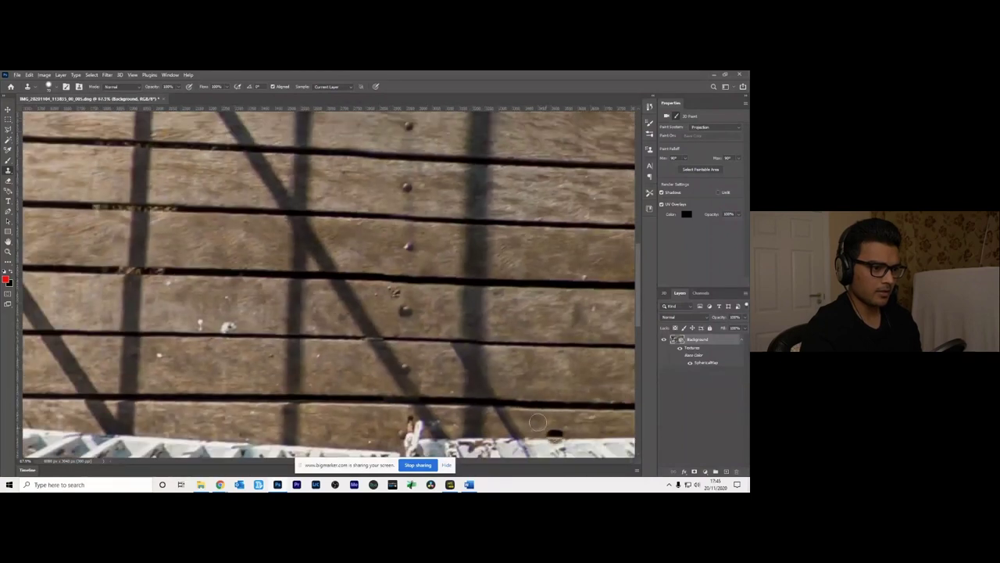
pyautogui.scroll(3, 521, 399)
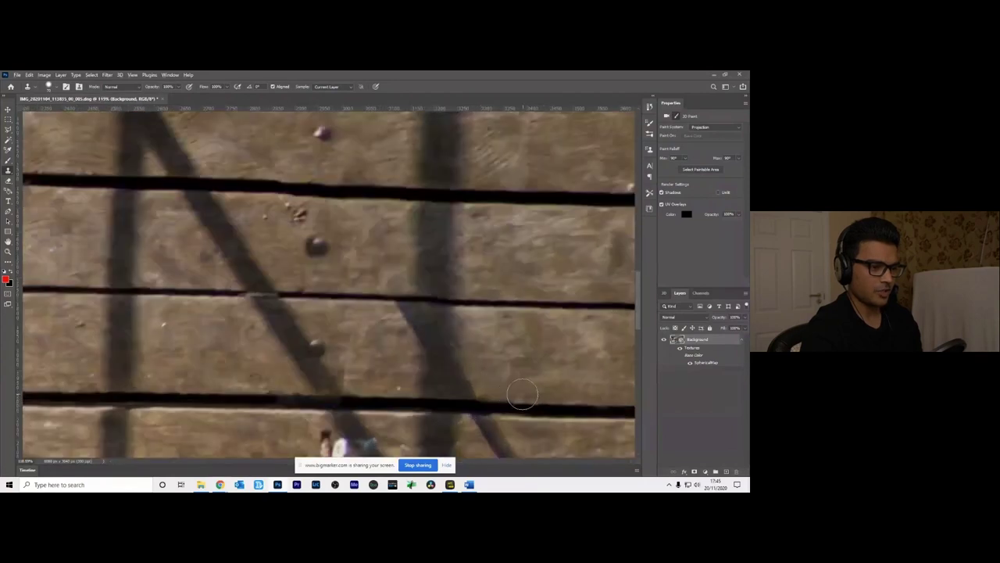
pyautogui.press('v')
pyautogui.moveTo(483, 365)
pyautogui.mouseDown()
pyautogui.moveTo(500, 343)
pyautogui.moveTo(516, 375)
pyautogui.moveTo(493, 367)
pyautogui.moveTo(484, 383)
pyautogui.mouseUp()
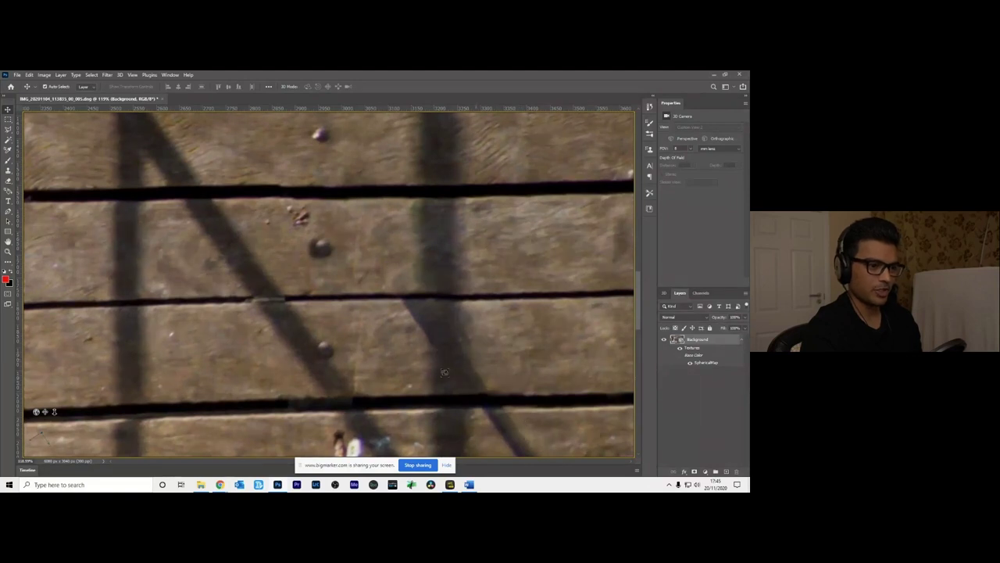
pyautogui.scroll(-5, 332, 282)
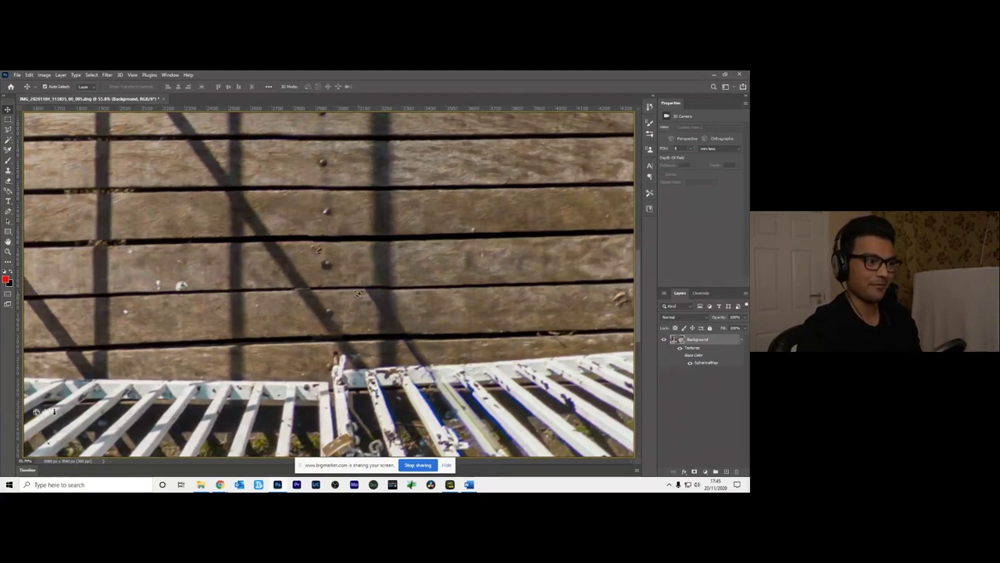
# Switch to the browser, check the webinar's chat, Q&A questions and Slack channel, and return to Photoshop.
pyautogui.moveTo(222, 486)
pyautogui.click(148, 457)
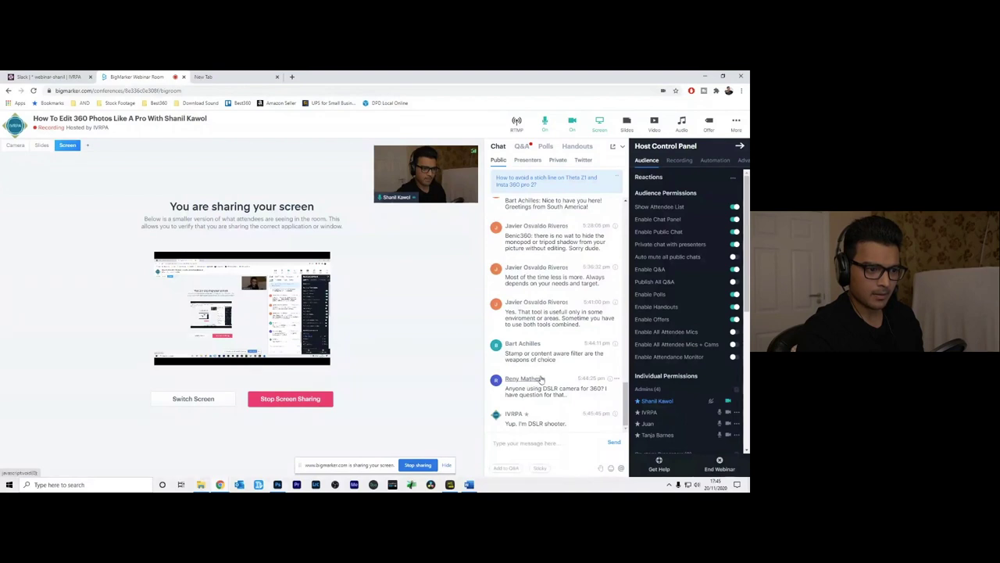
pyautogui.click(522, 146)
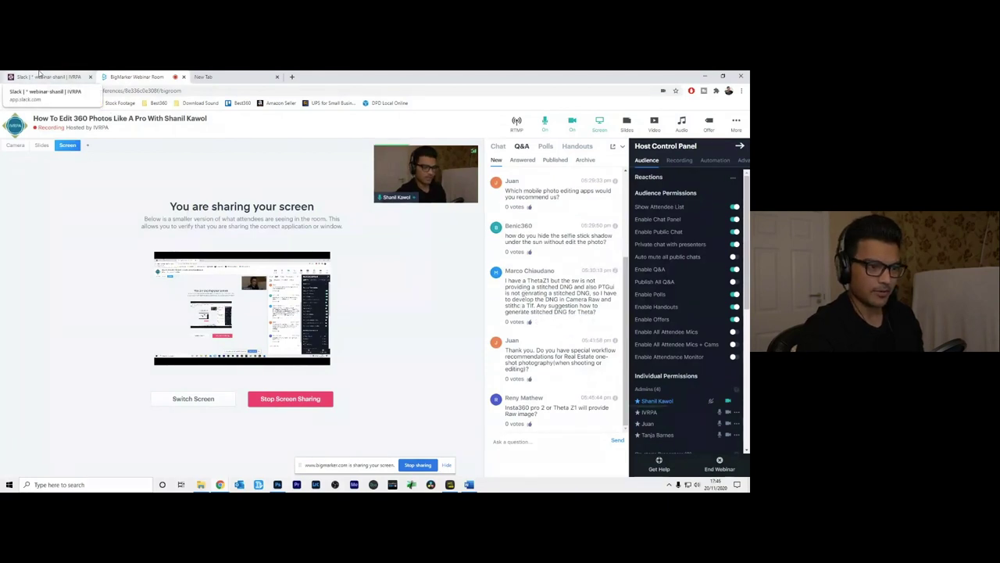
pyautogui.click(41, 76)
pyautogui.click(703, 76)
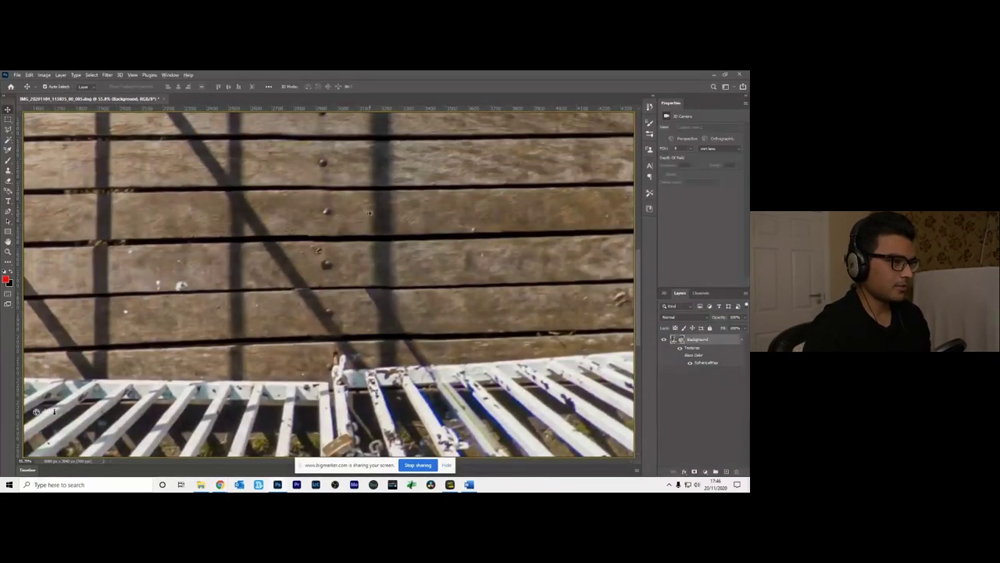
# Export the spherical panorama to the computer as the JPEG copy.jpg in the RAW Photo Demo folder.
pyautogui.scroll(-2, 370, 213)
pyautogui.scroll(-2, 369, 213)
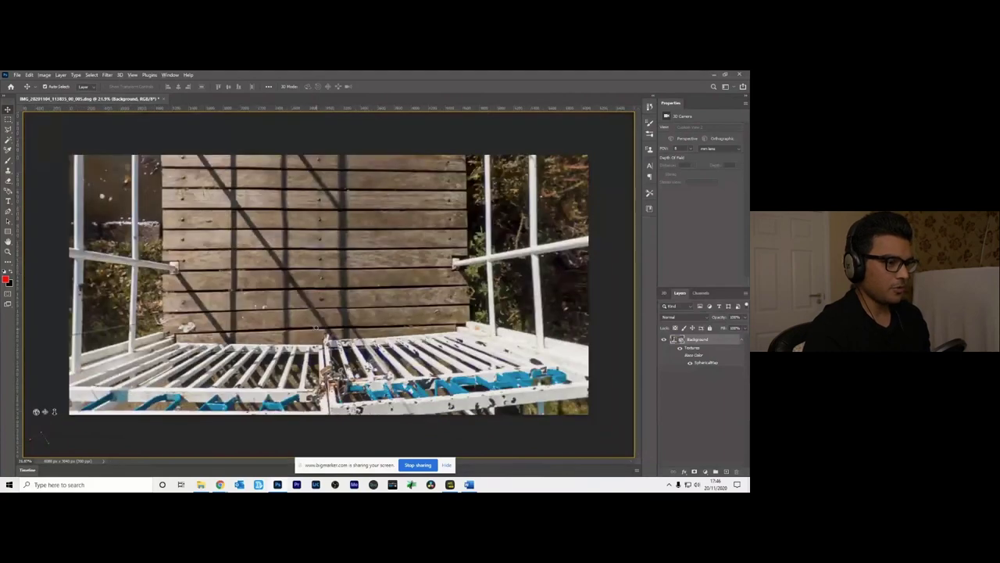
pyautogui.scroll(1, 316, 327)
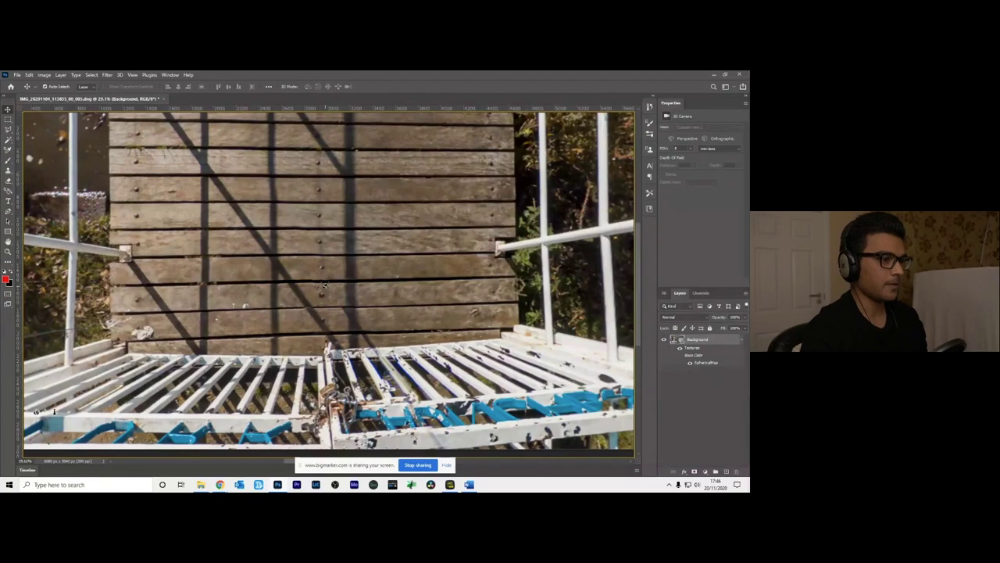
pyautogui.click(119, 75)
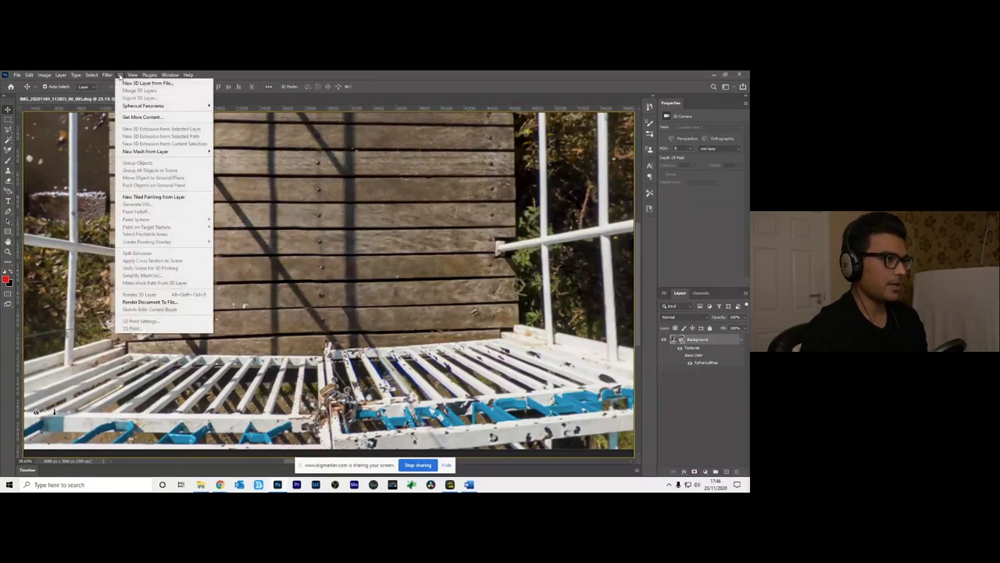
pyautogui.moveTo(151, 107)
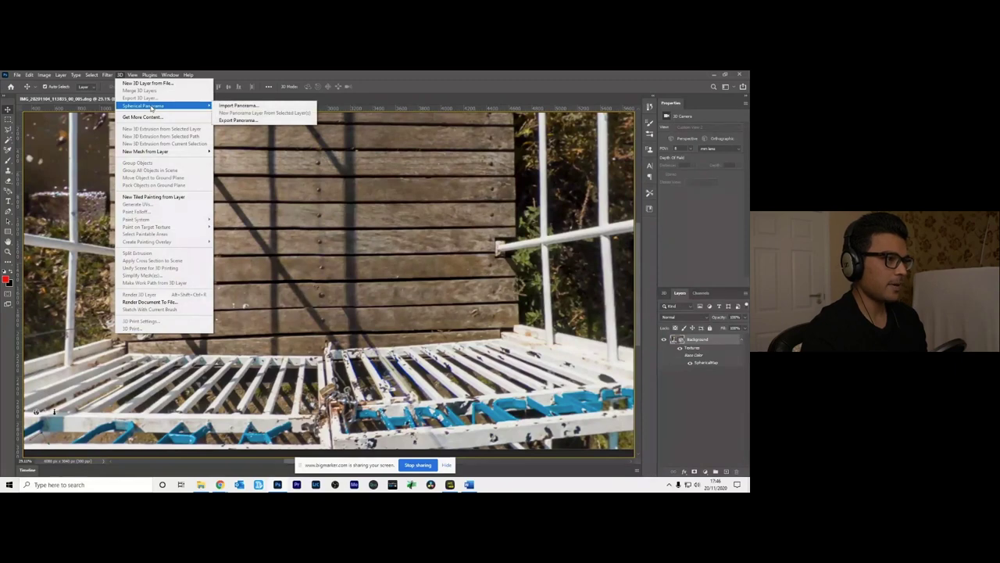
pyautogui.click(231, 121)
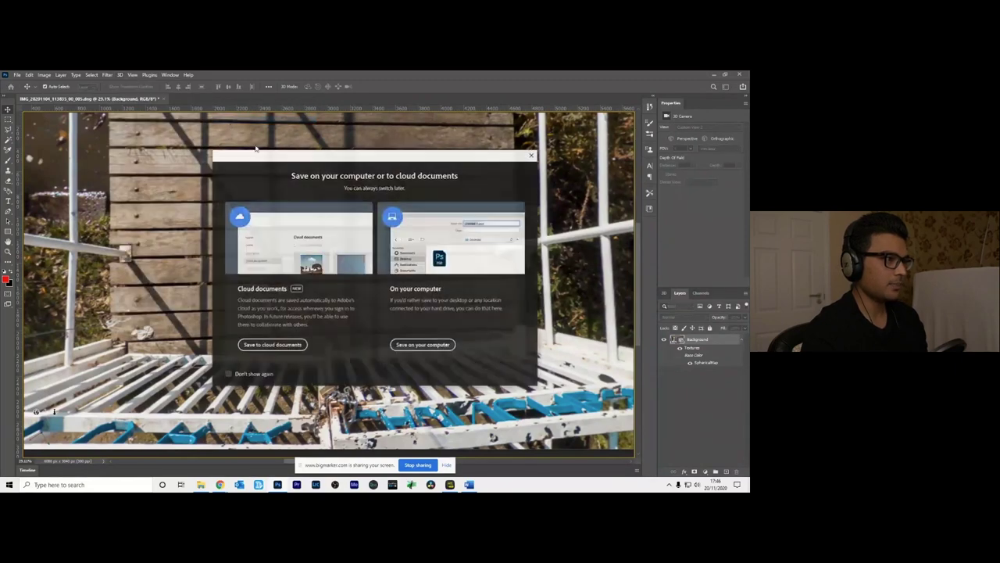
pyautogui.click(423, 345)
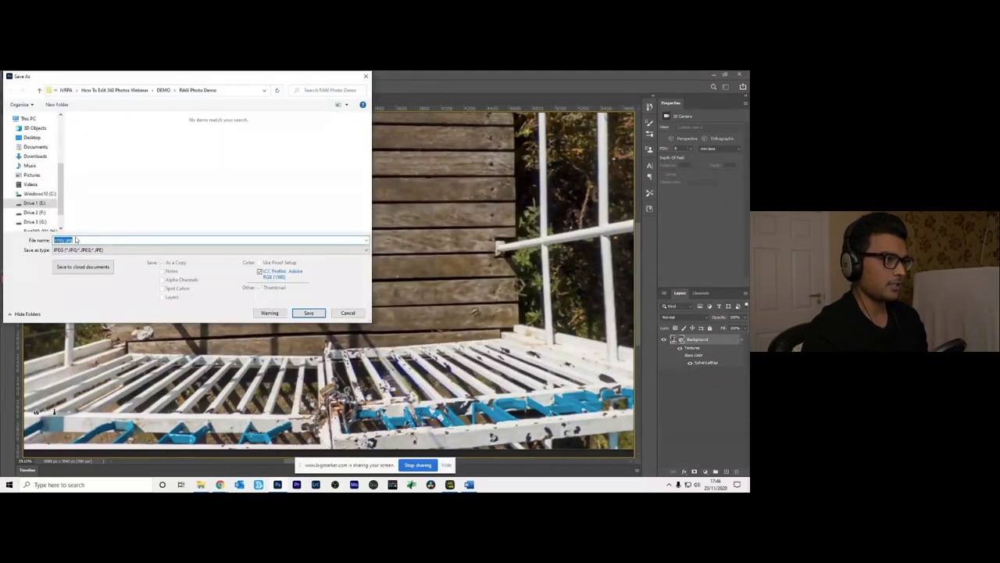
pyautogui.click(309, 313)
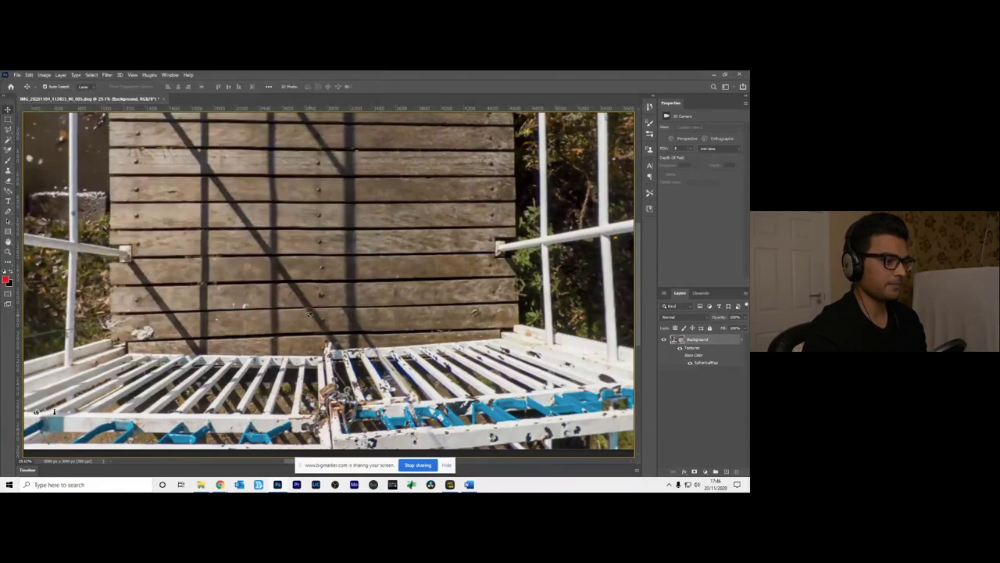
# Find copy.jpg in the RAW Photo Demo folder and load it into GoPro VR Player.
pyautogui.click(200, 484)
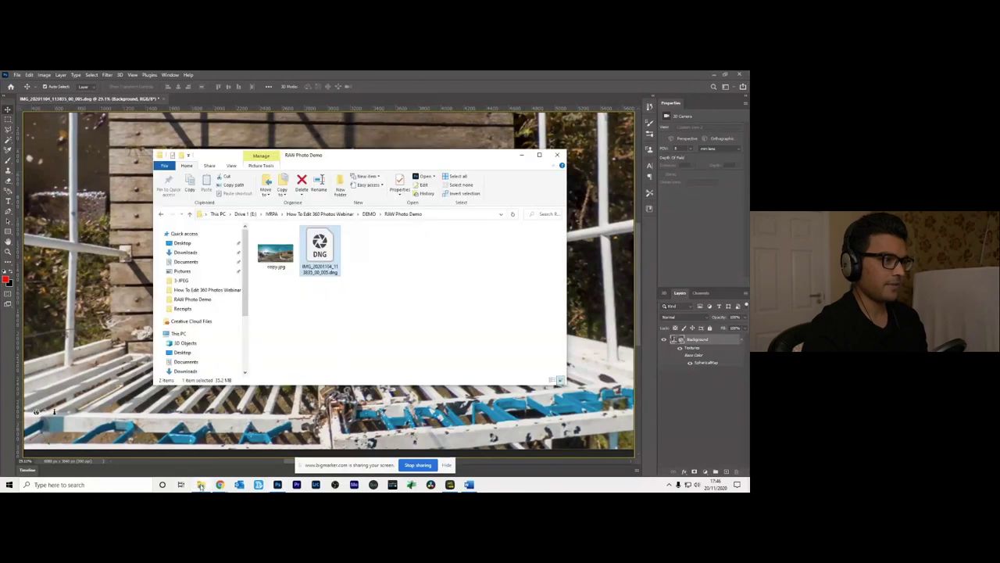
pyautogui.click(273, 264)
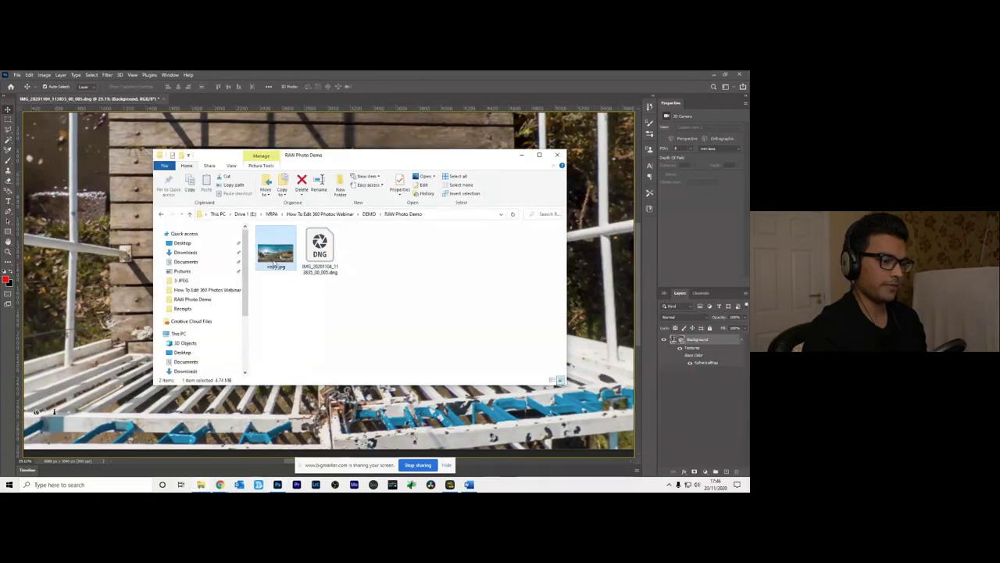
pyautogui.click(393, 485)
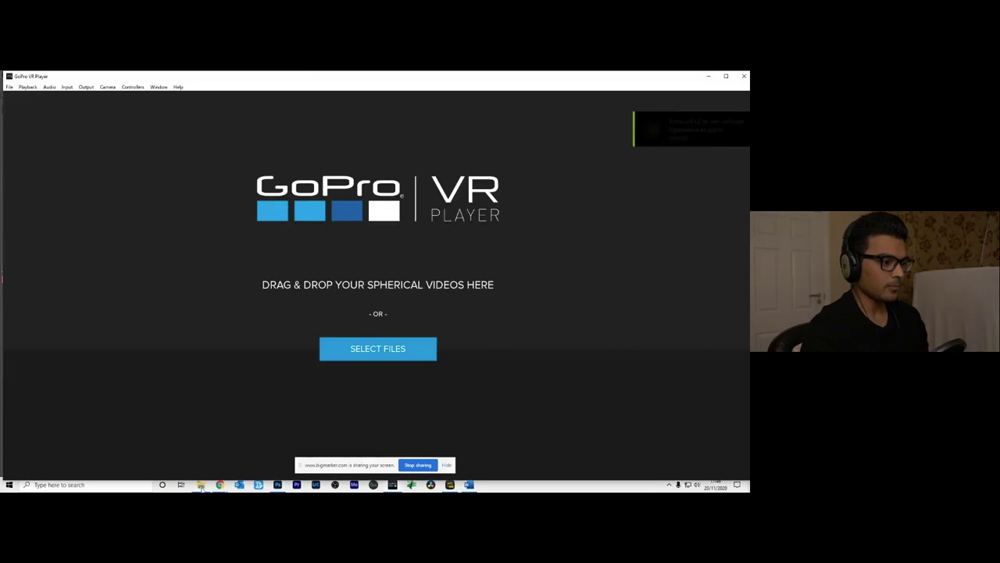
pyautogui.click(201, 484)
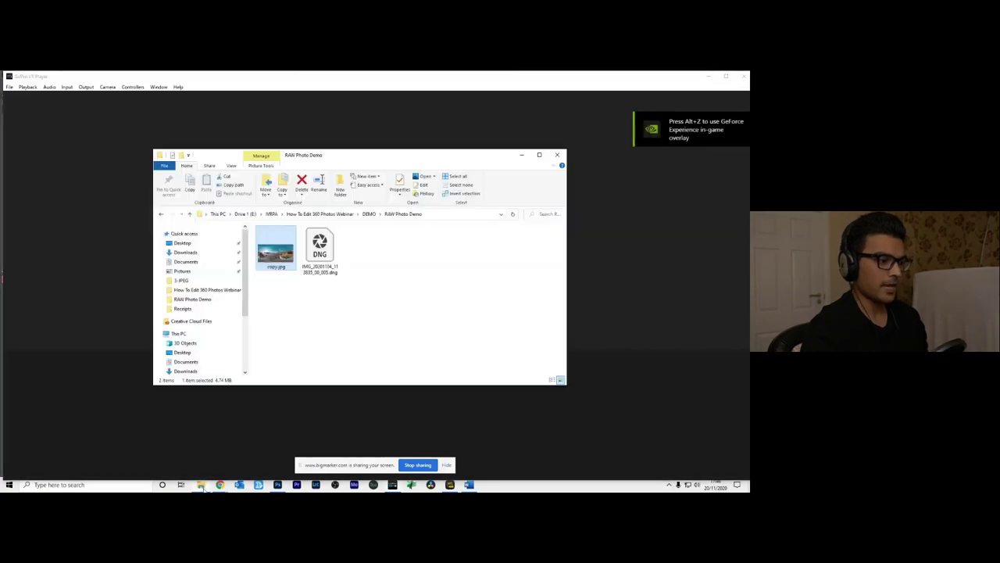
pyautogui.moveTo(313, 152); pyautogui.dragTo(554, 197)
pyautogui.moveTo(517, 300); pyautogui.dragTo(265, 261)
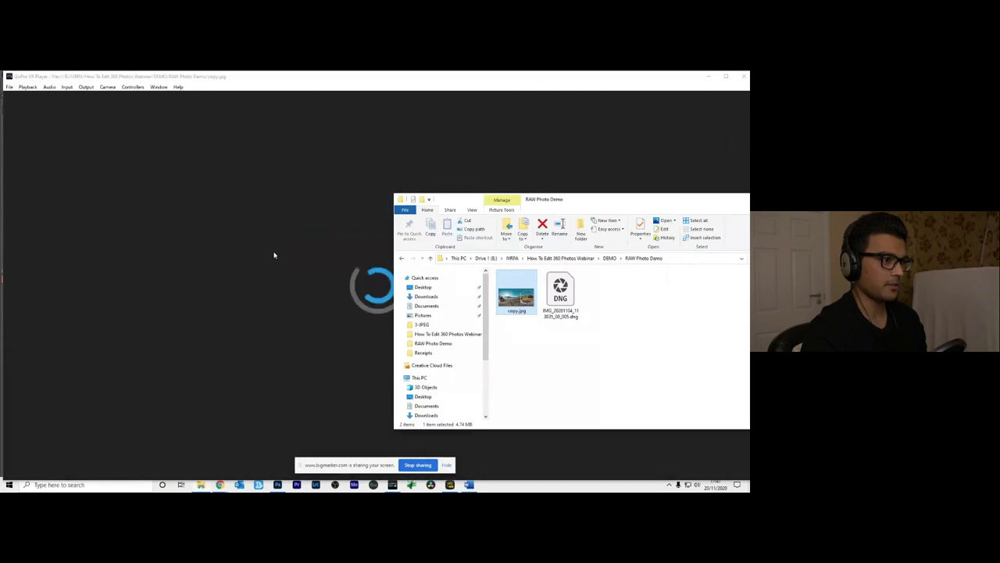
# Look around the exported panorama, from the deck under the camera to the river and bridge, and close the player.
pyautogui.click(232, 242)
pyautogui.moveTo(226, 259); pyautogui.dragTo(374, 319)
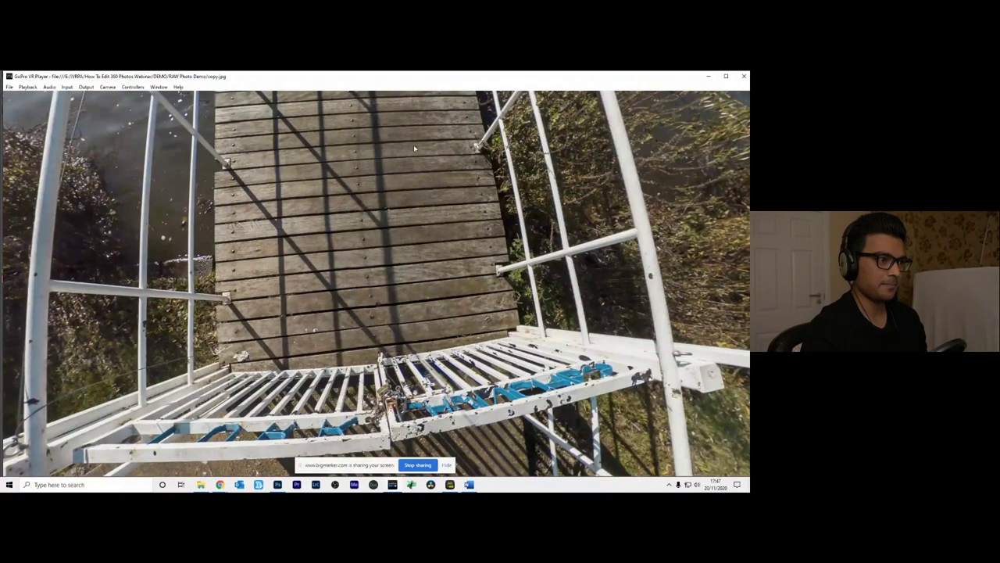
pyautogui.moveTo(413, 145); pyautogui.dragTo(314, 228)
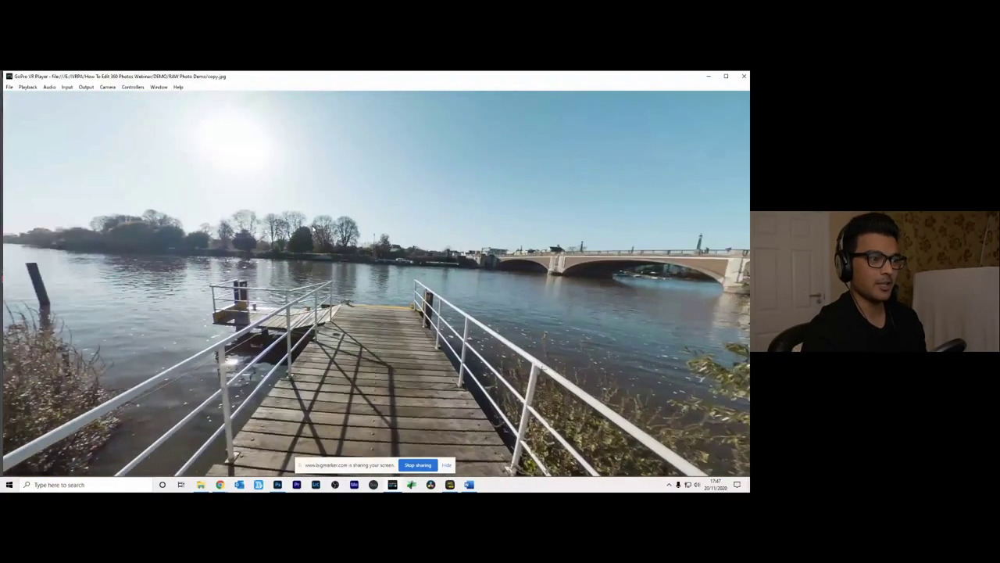
pyautogui.click(742, 79)
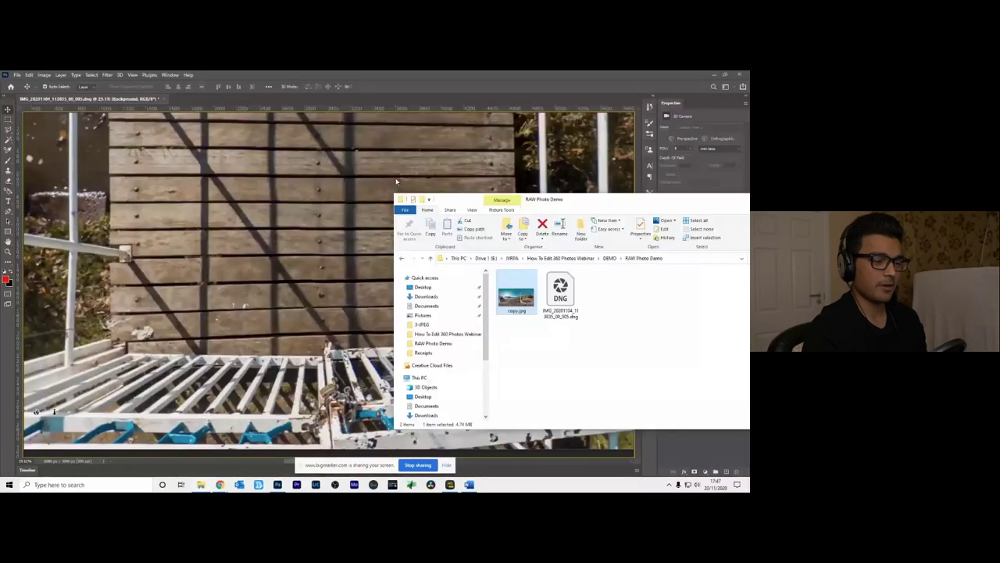
# Switch to the browser, check the webinar's Slack channel and the attendees' Q&A questions, and stop the screen sharing.
pyautogui.moveTo(514, 290); pyautogui.dragTo(404, 300)
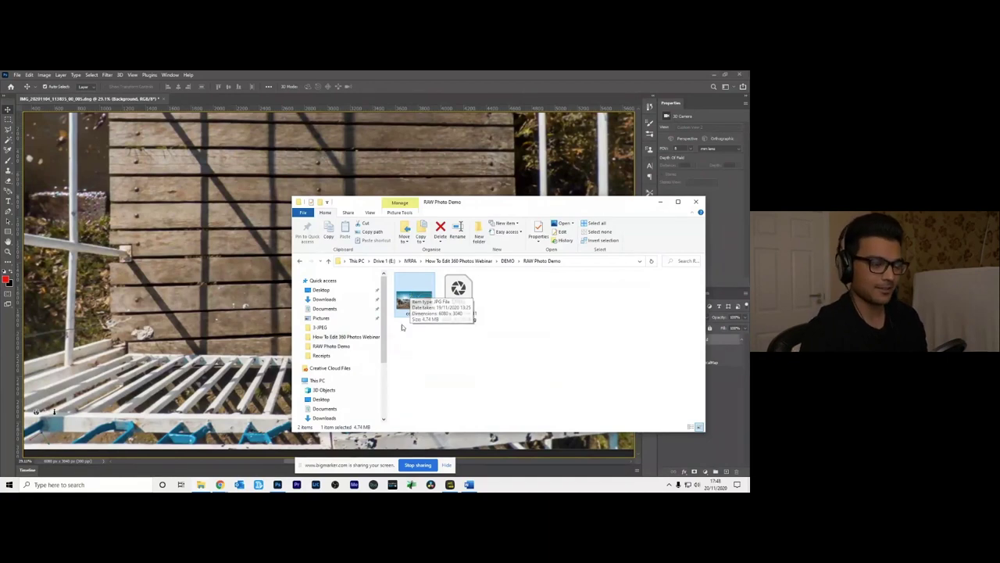
pyautogui.moveTo(220, 486)
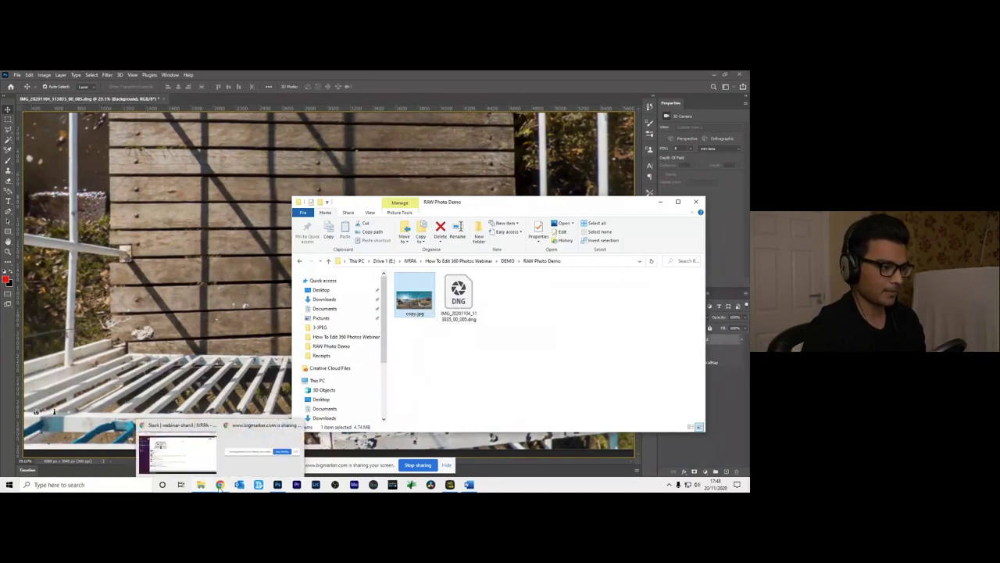
pyautogui.click(179, 452)
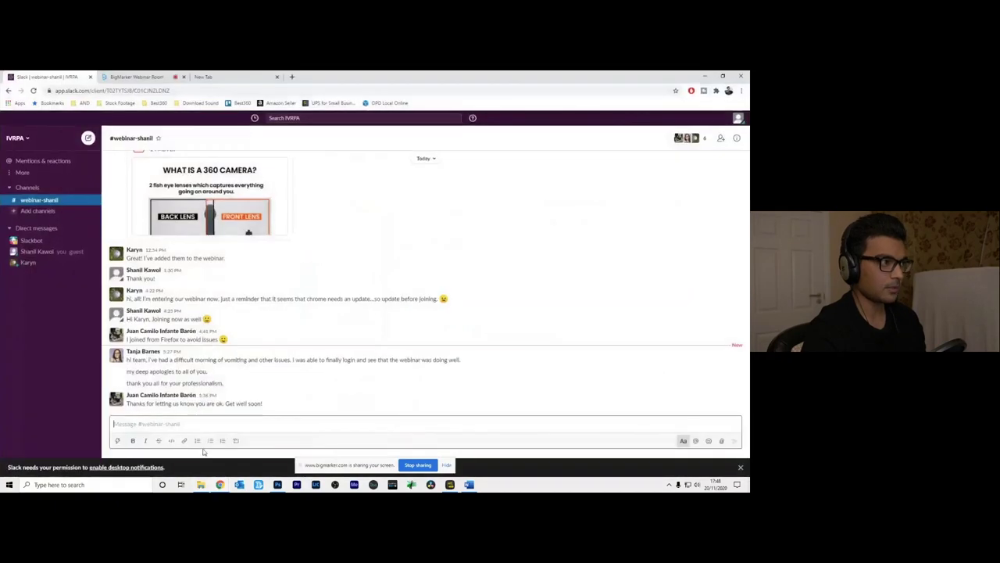
pyautogui.click(137, 77)
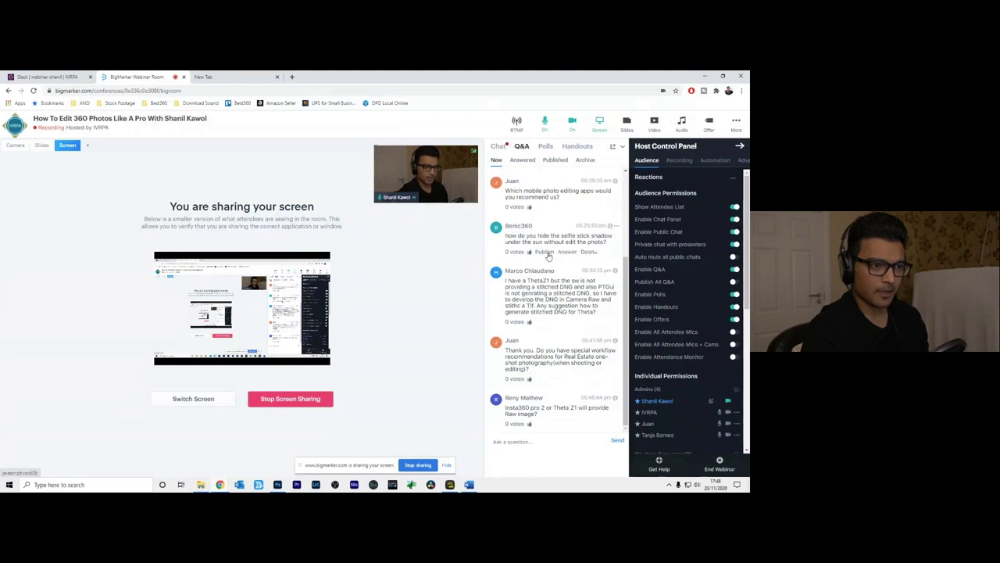
pyautogui.click(418, 465)
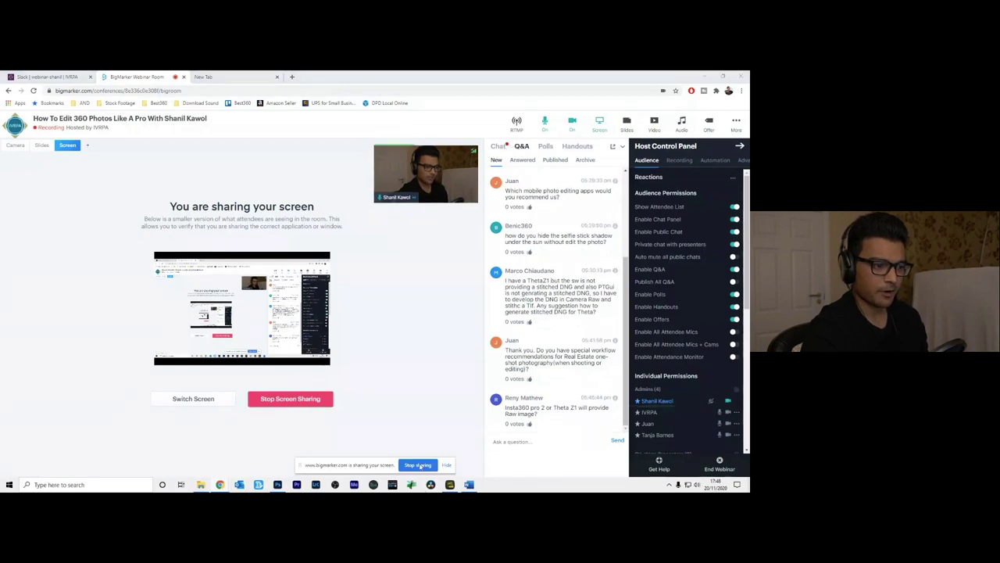
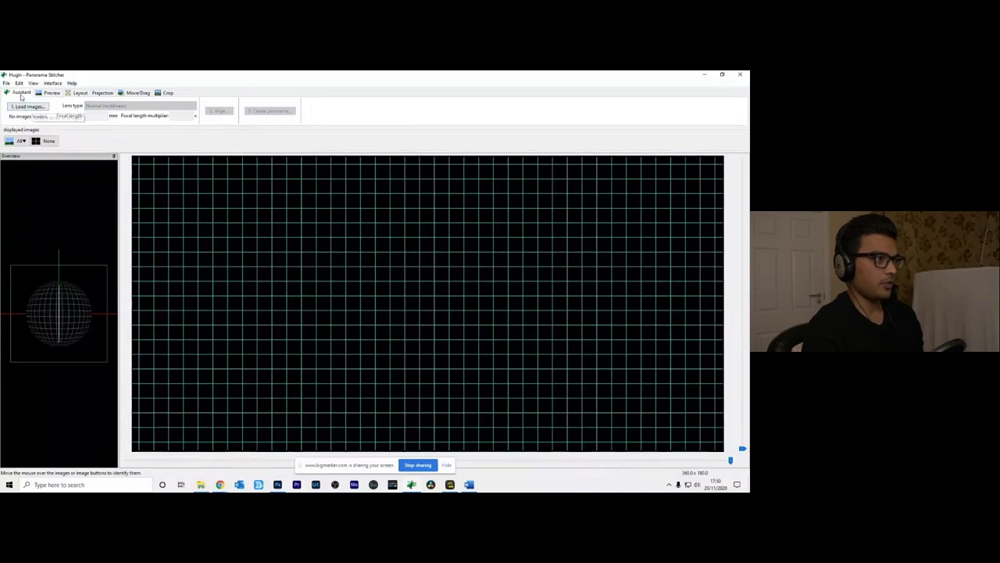
# Load copy.jpg from the RAW Photo Demo folder into the Hugin panorama stitcher.
pyautogui.click(28, 107)
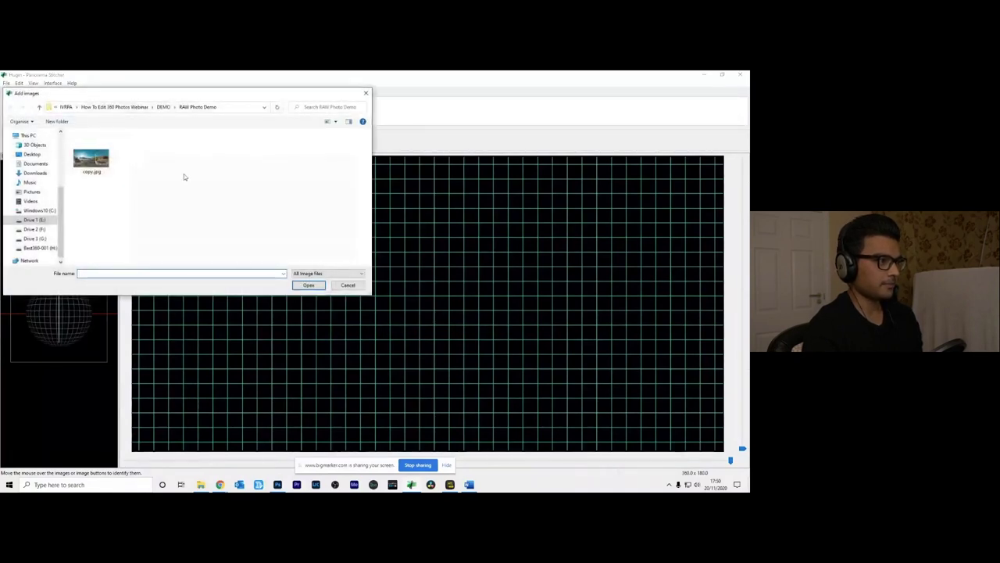
pyautogui.click(91, 159)
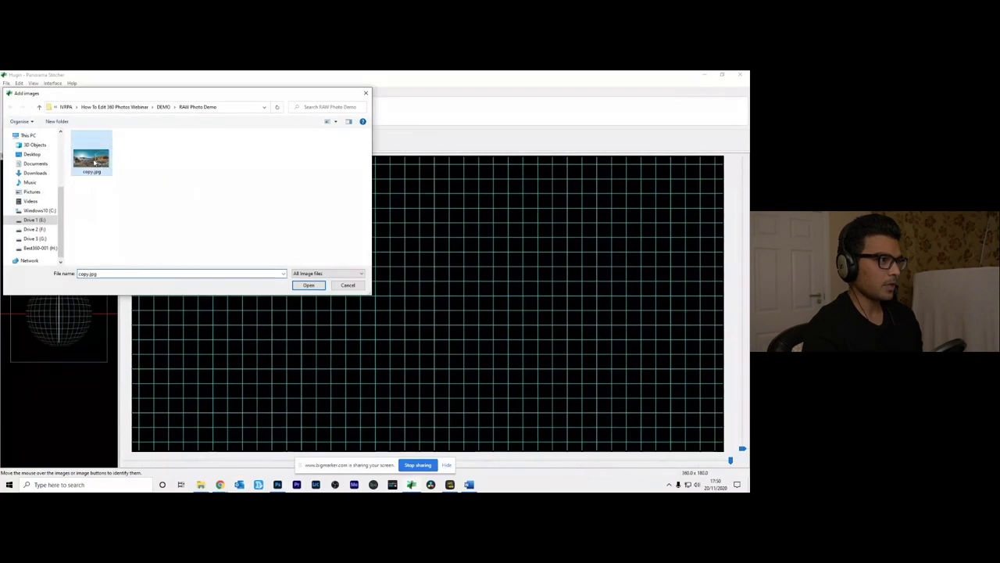
pyautogui.click(309, 286)
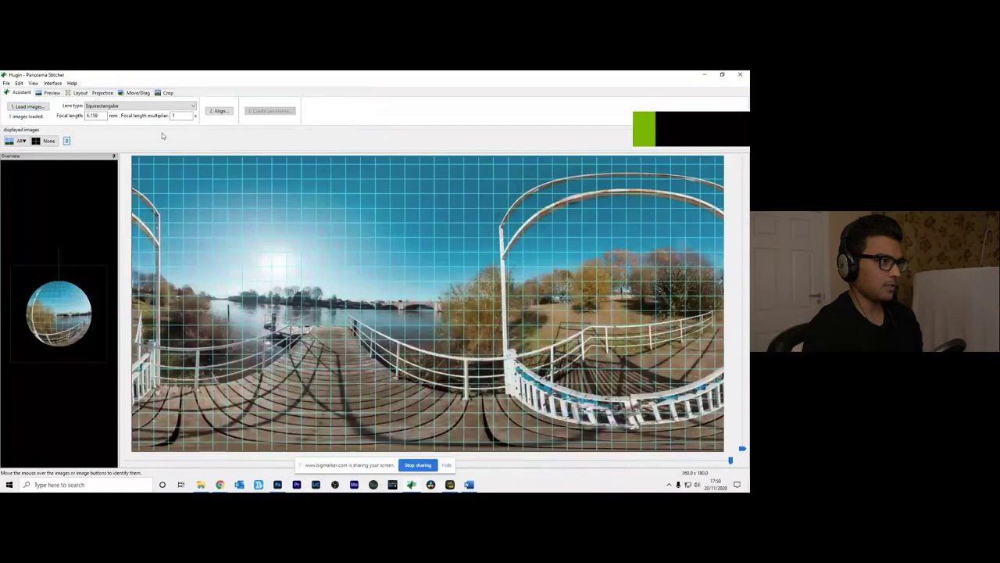
# Reposition the panorama freehand in Move/Drag mode so the pier faces the centre and the horizon sits level on the grid.
pyautogui.click(125, 94)
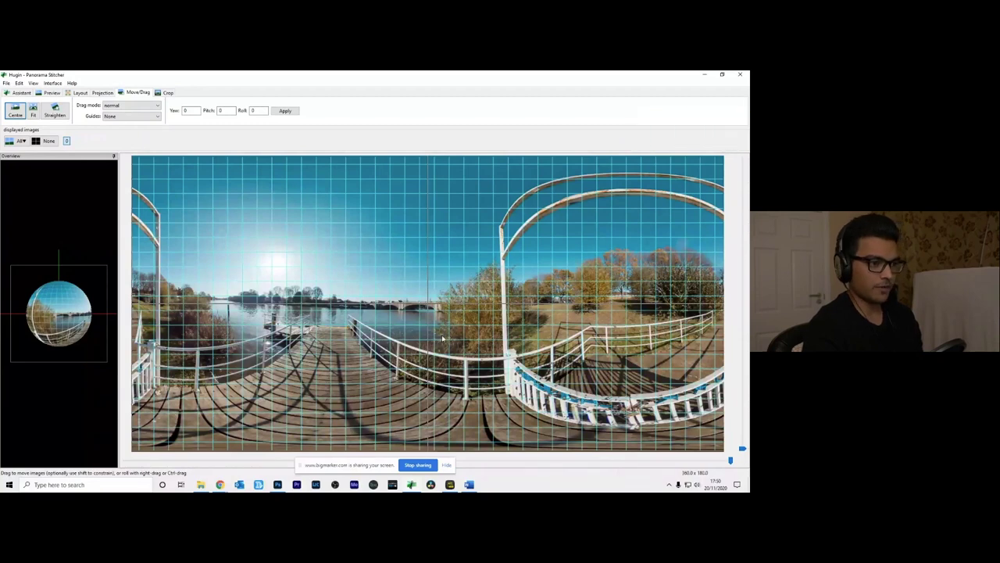
pyautogui.moveTo(358, 335); pyautogui.dragTo(454, 352)
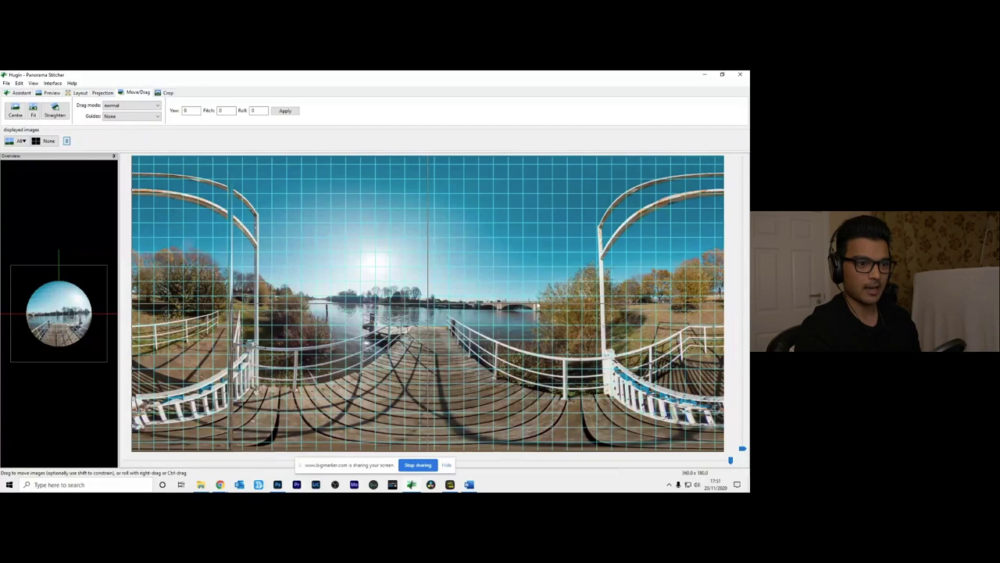
pyautogui.moveTo(429, 318); pyautogui.dragTo(431, 316)
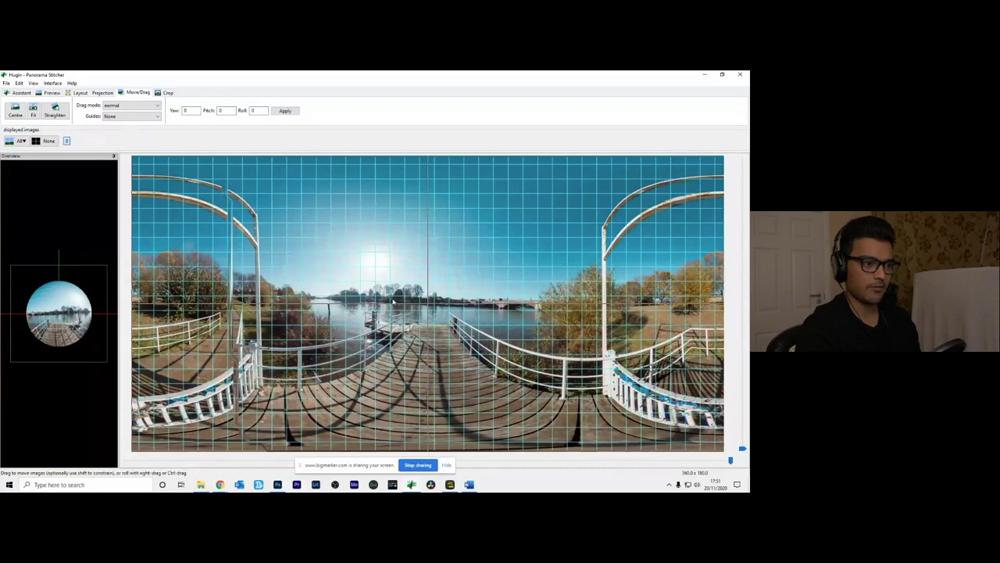
pyautogui.moveTo(393, 301); pyautogui.dragTo(419, 316)
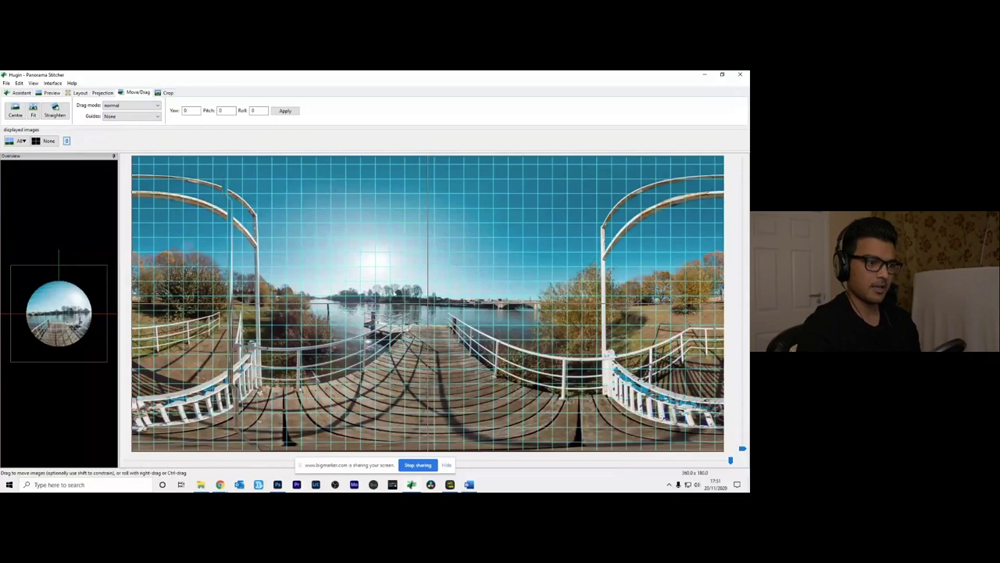
pyautogui.moveTo(419, 315); pyautogui.dragTo(384, 334)
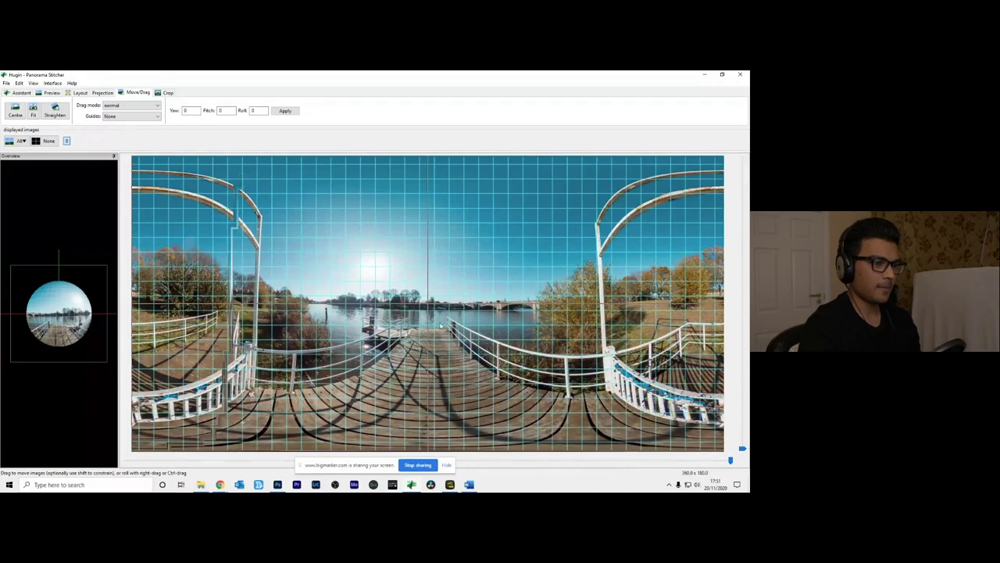
# Set the panorama output to 6080 by 3040 pixels in JPEG format with quality 100.
pyautogui.click(17, 93)
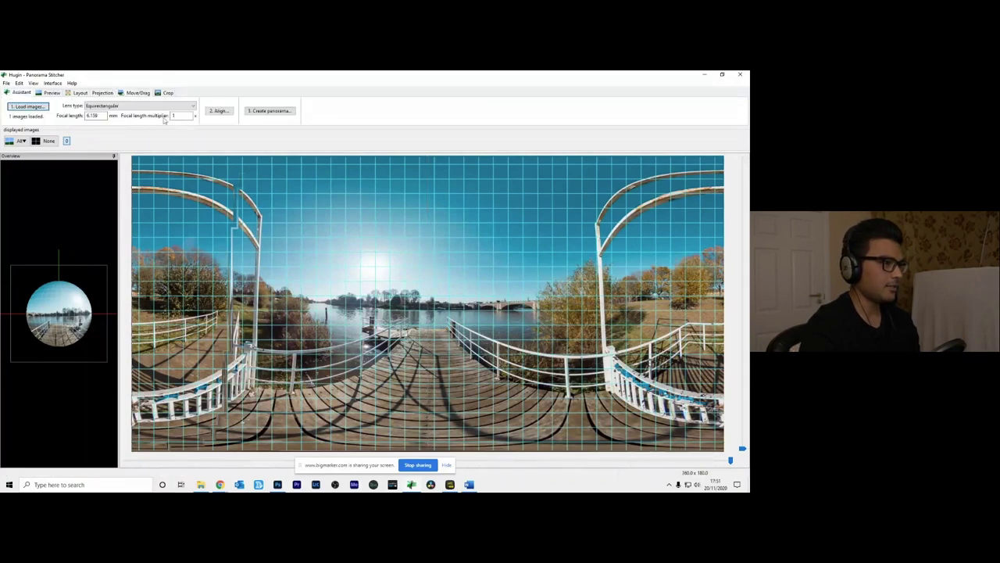
pyautogui.click(270, 115)
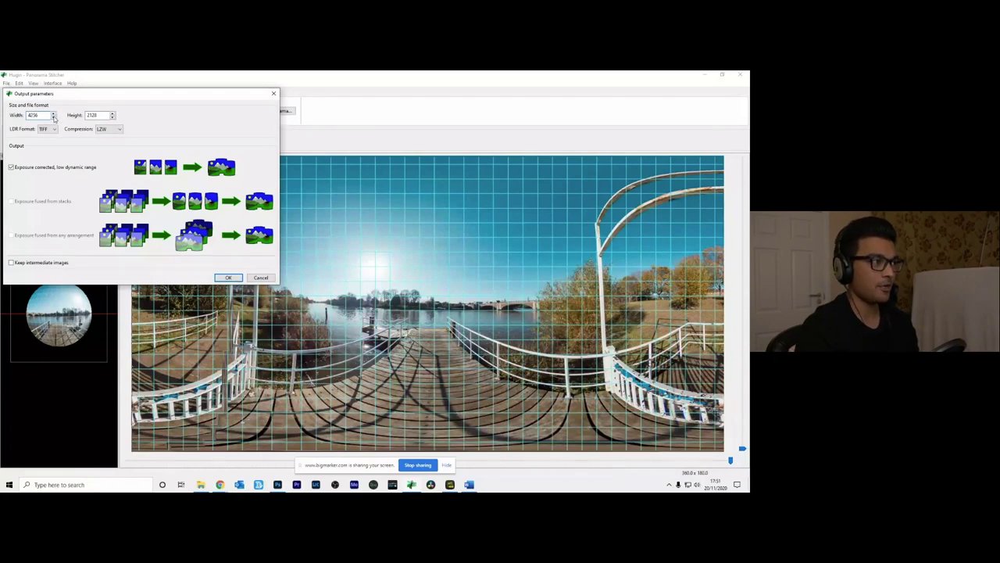
pyautogui.doubleClick(33, 115)
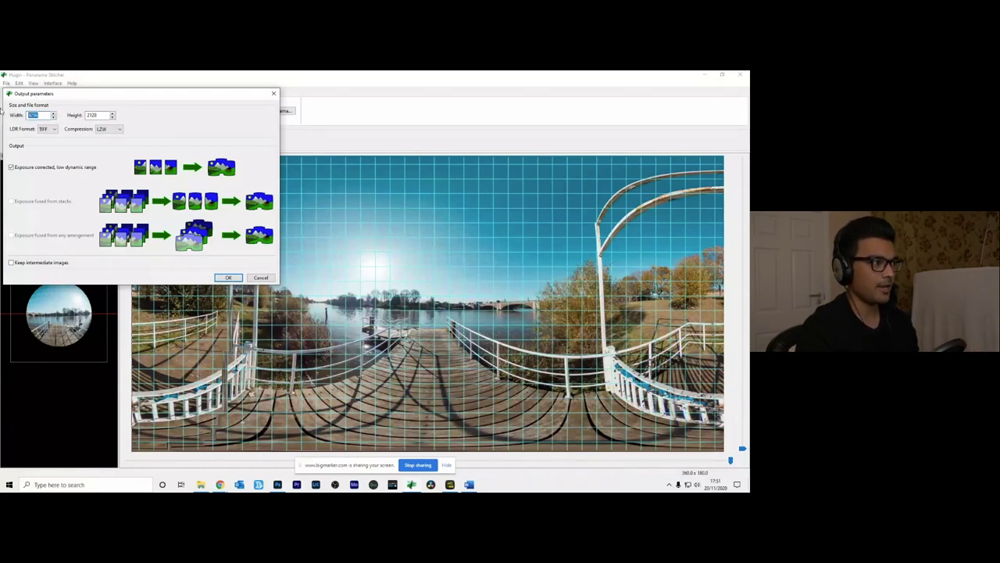
pyautogui.write('6080')
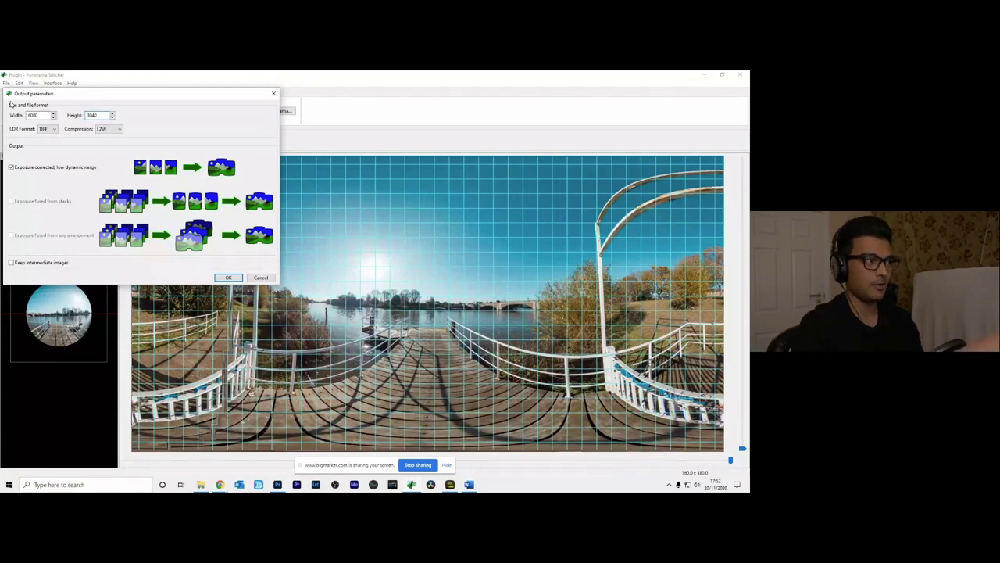
pyautogui.click(47, 129)
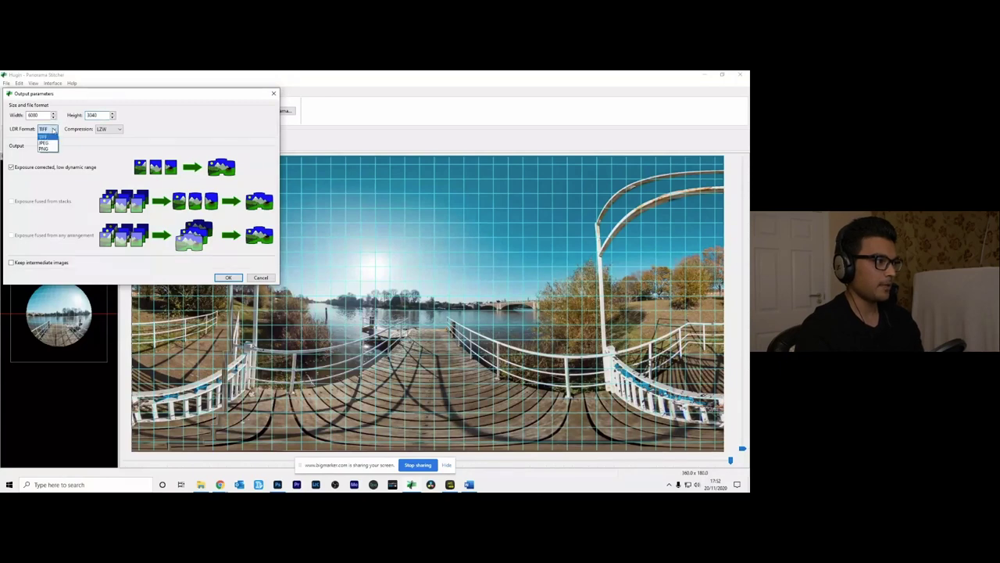
pyautogui.click(47, 143)
pyautogui.doubleClick(97, 129)
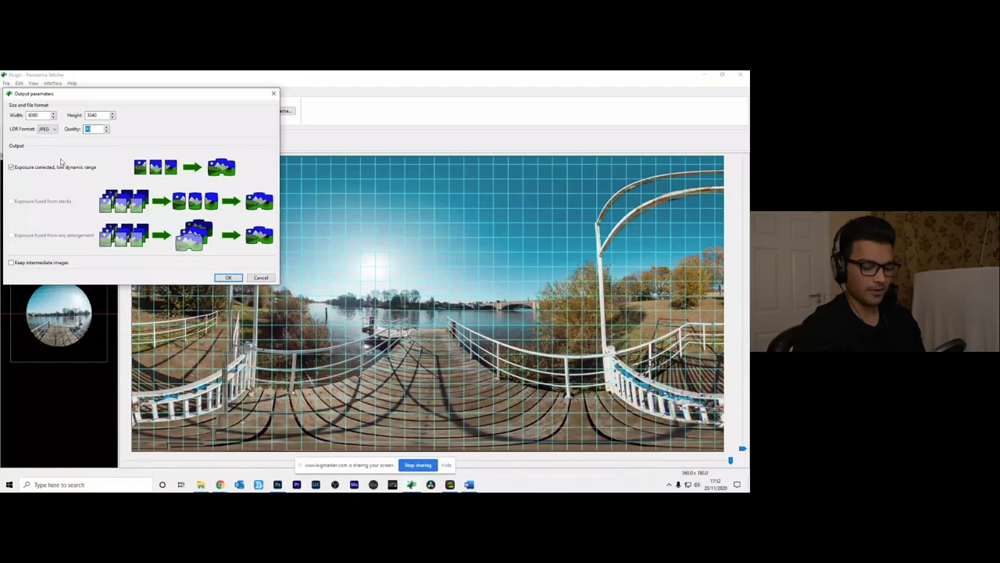
pyautogui.write('100')
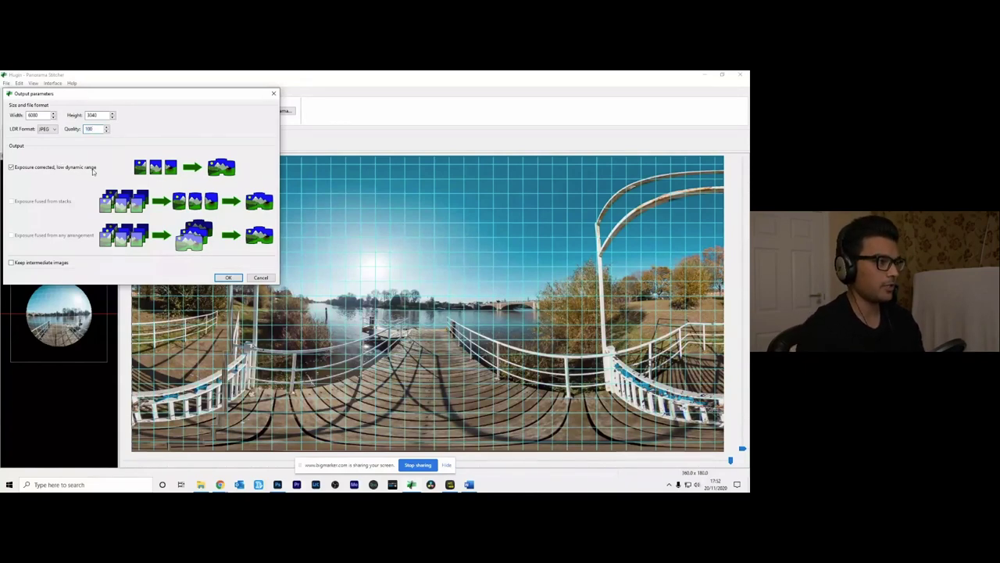
# Create the panorama, saving the project as copy - copy.pto and using copy - copy as the output prefix.
pyautogui.click(227, 278)
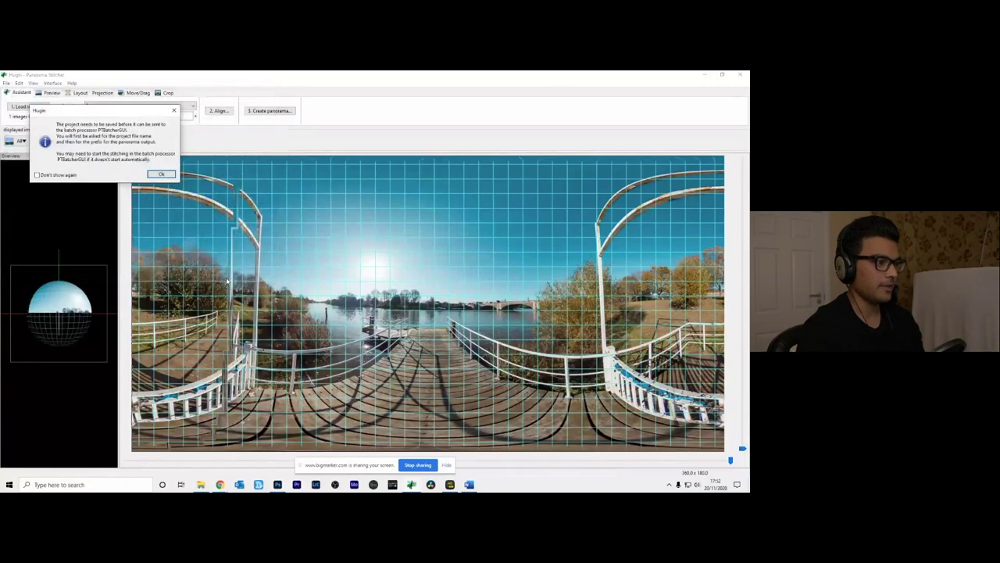
pyautogui.click(160, 175)
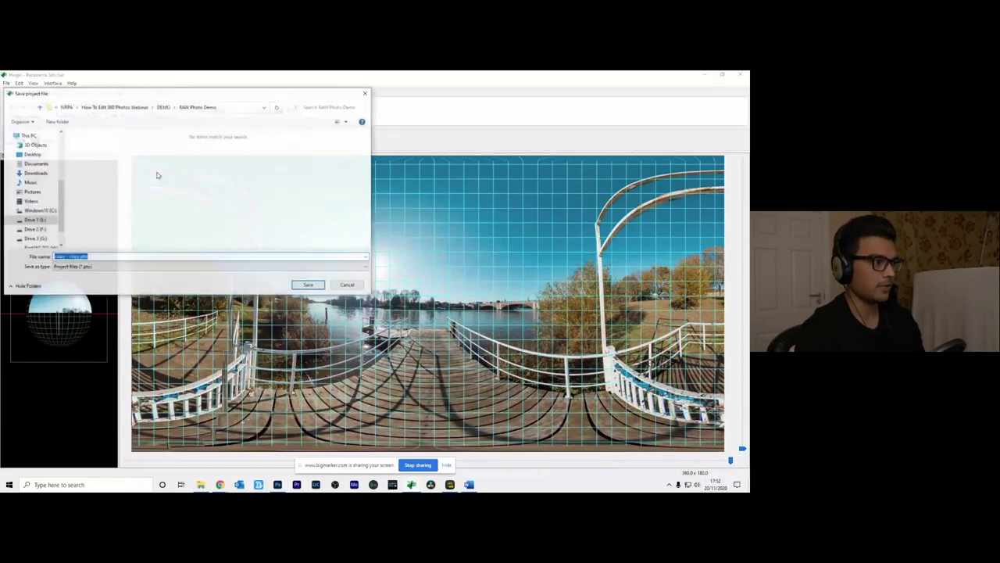
pyautogui.click(309, 285)
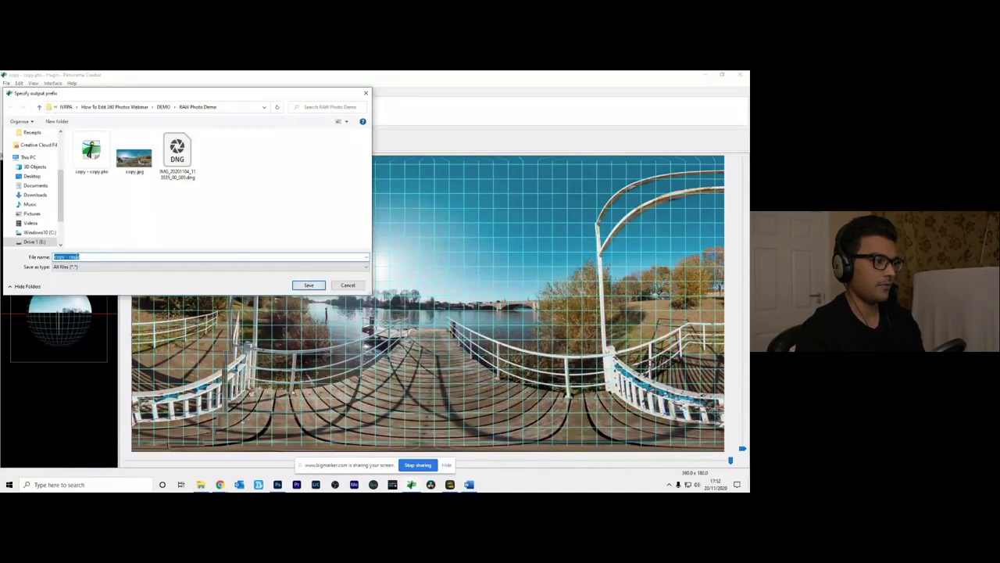
pyautogui.click(304, 285)
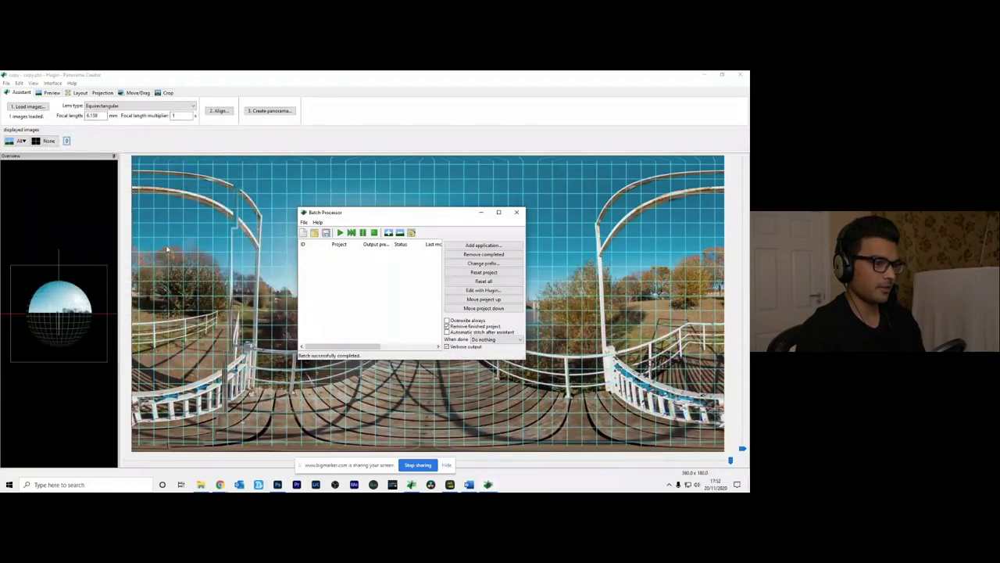
# Check the stitched copy - copy.jpg in the RAW Photo Demo folder and minimize the folder and Batch Processor windows.
pyautogui.click(200, 485)
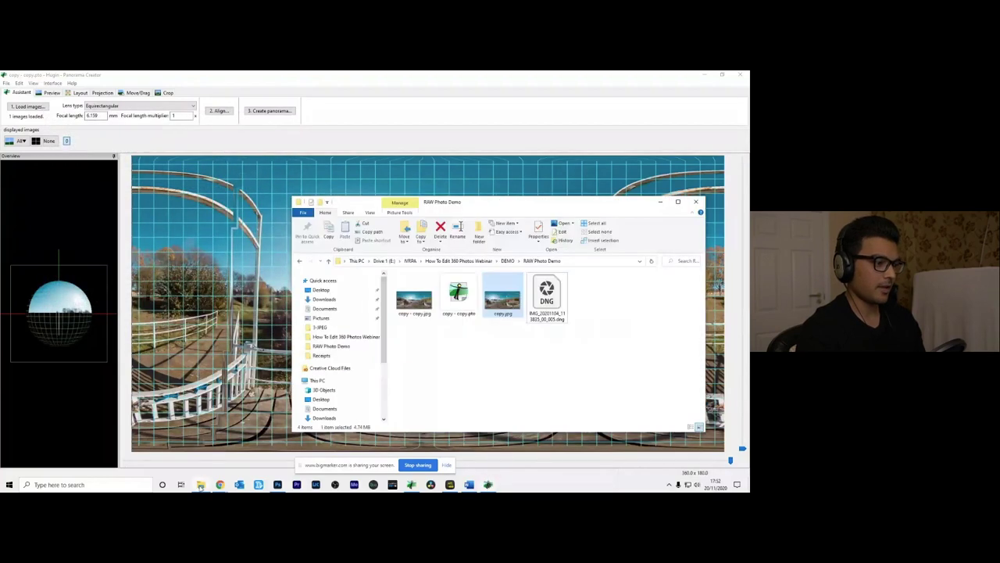
pyautogui.click(415, 311)
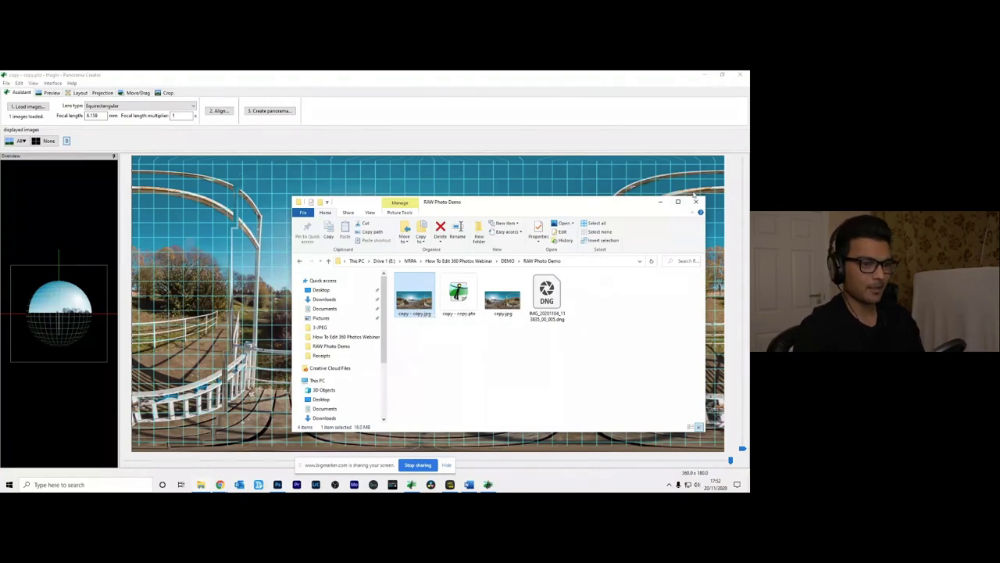
pyautogui.click(659, 201)
pyautogui.click(482, 212)
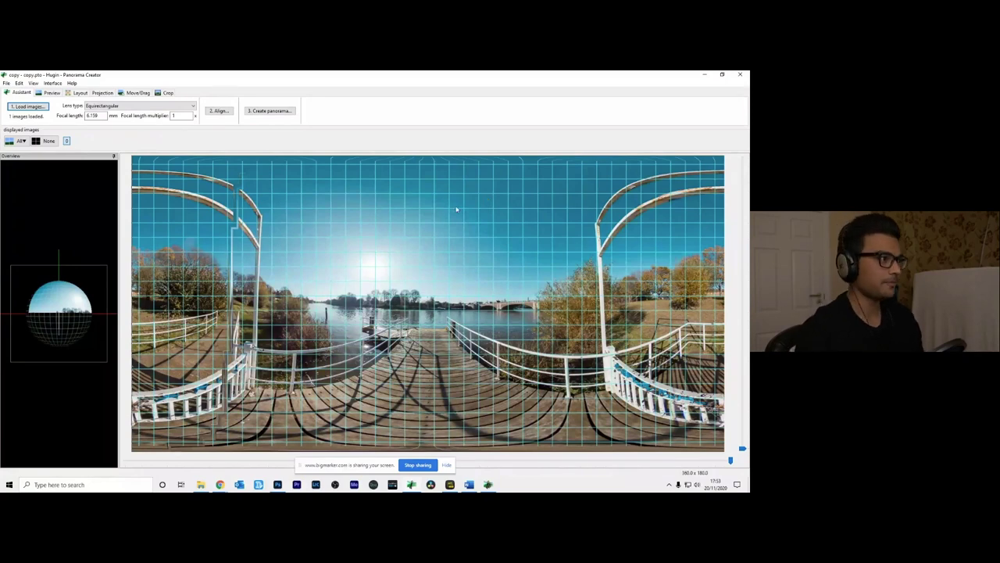
# Close Hugin, discard the changes to the open DNG document in Photoshop, and exit Photoshop.
pyautogui.click(739, 76)
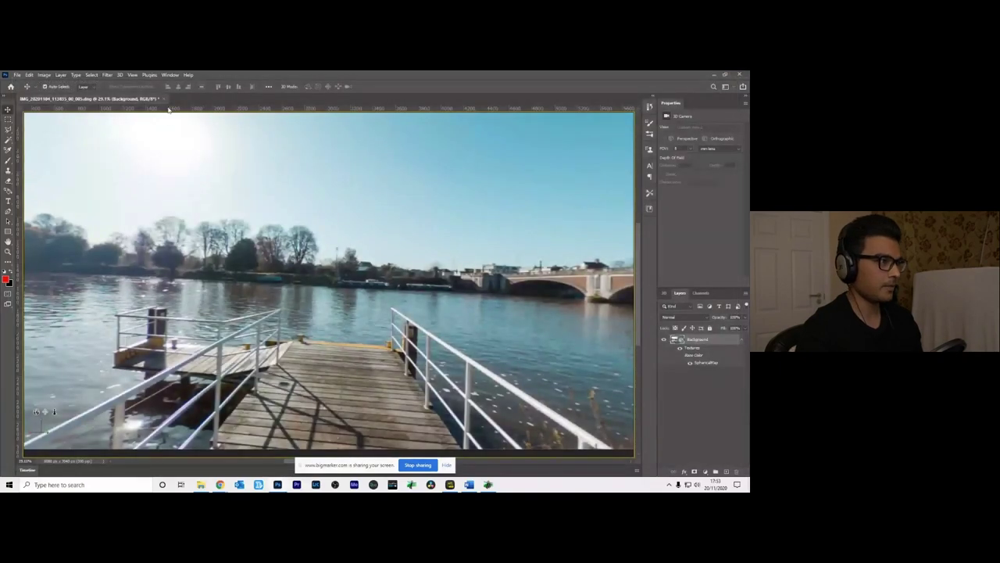
pyautogui.click(164, 99)
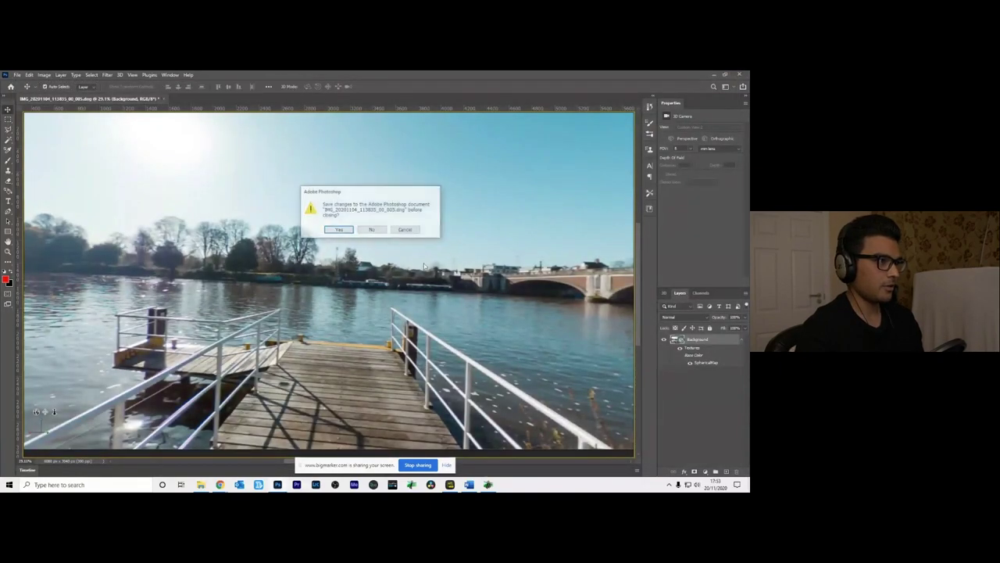
pyautogui.click(376, 229)
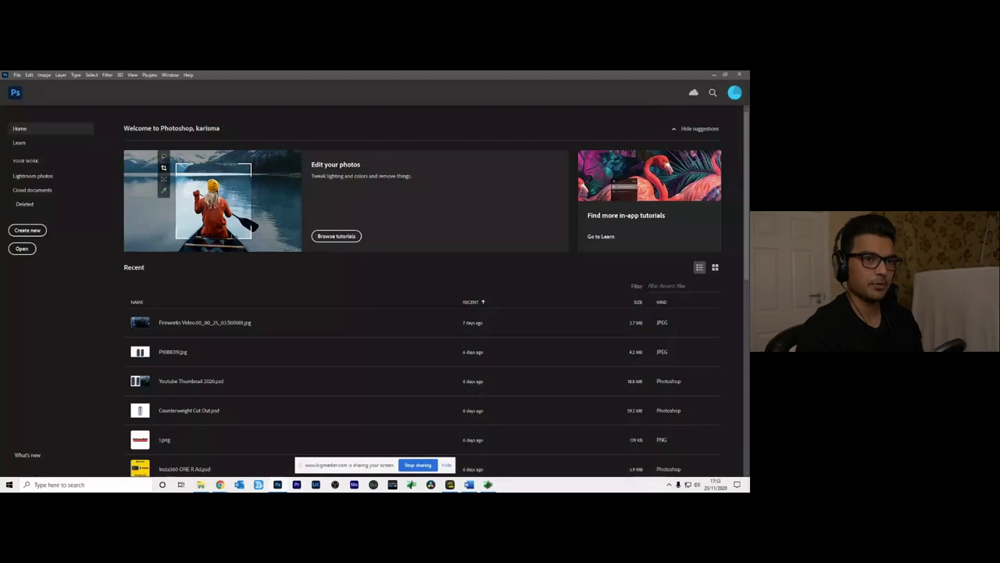
pyautogui.click(739, 75)
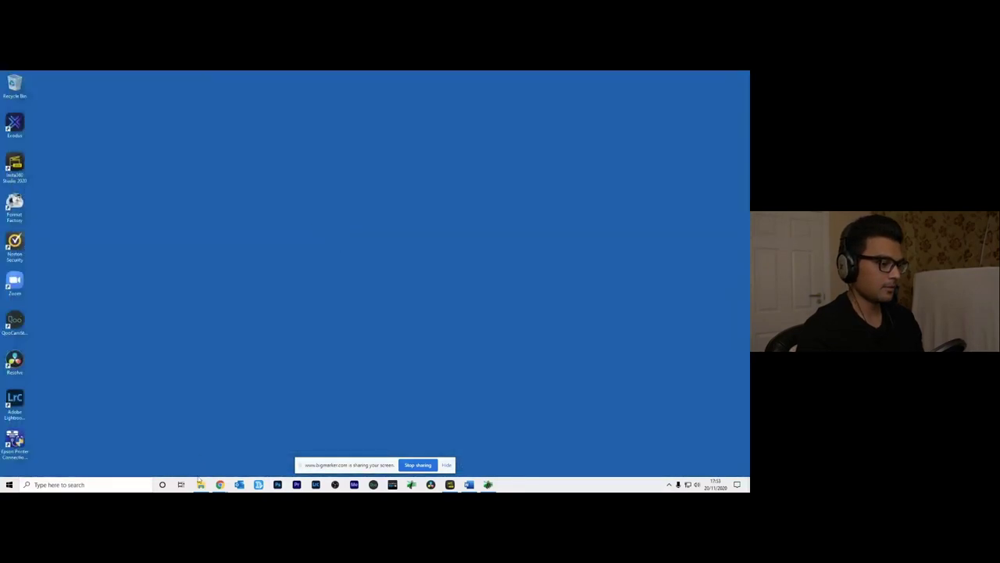
# Open the 1-RAW Photos folder inside DEMO > Timelapse Demo in a maximized File Explorer window.
pyautogui.click(200, 485)
pyautogui.click(508, 261)
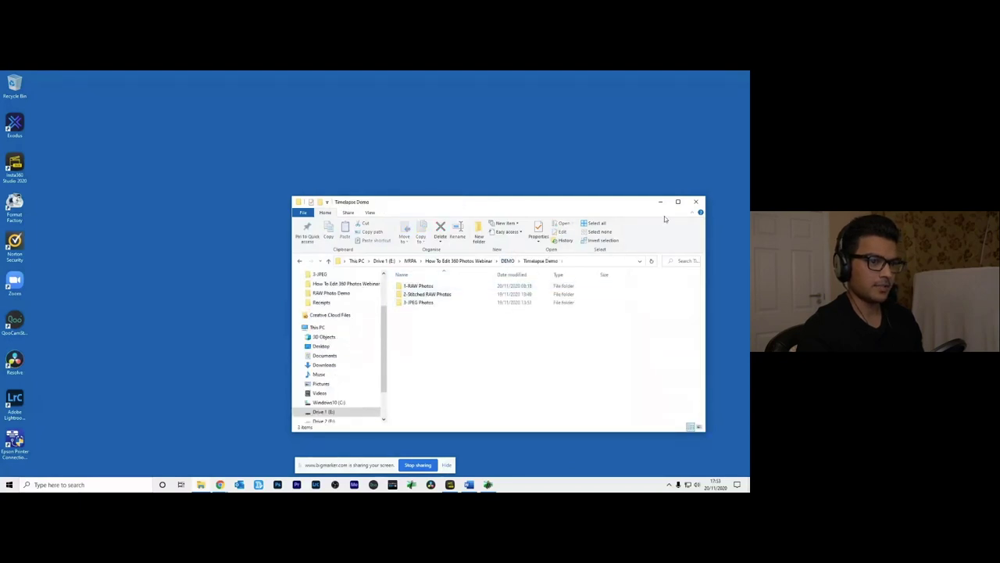
pyautogui.click(678, 202)
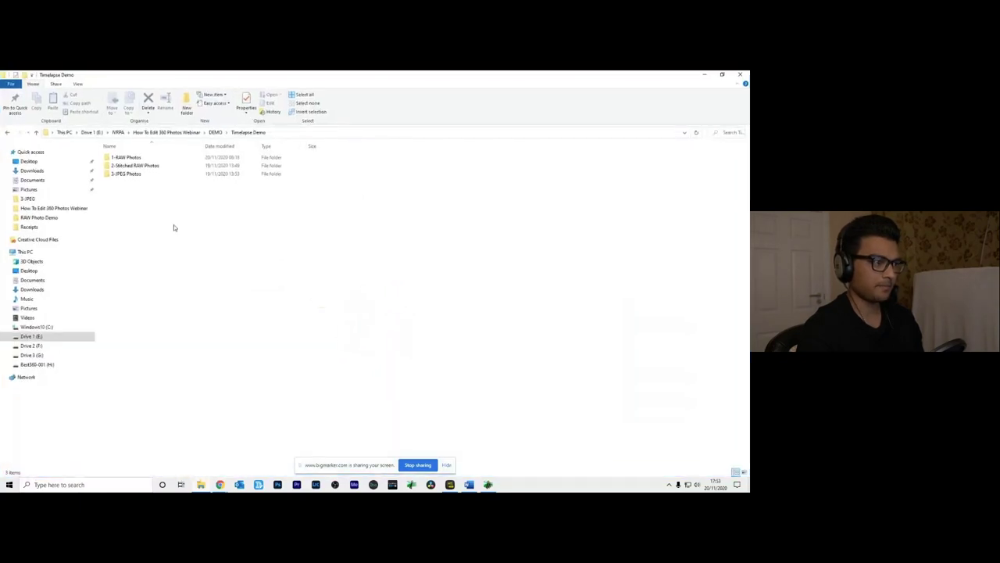
pyautogui.doubleClick(136, 160)
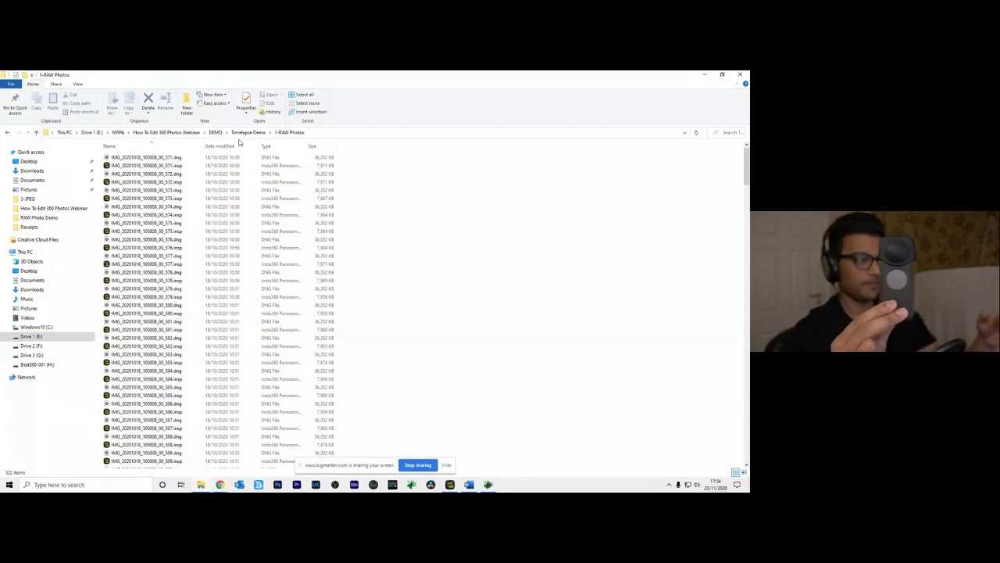
# Show the RAW photos as large icons and point out the first DNG file and its matching INSP file.
pyautogui.click(78, 84)
pyautogui.click(137, 96)
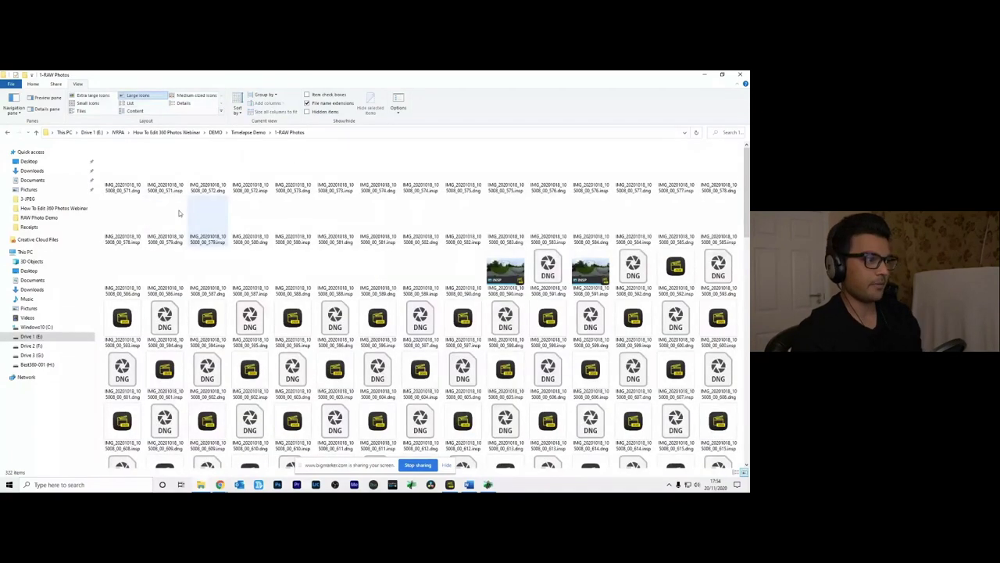
pyautogui.click(129, 183)
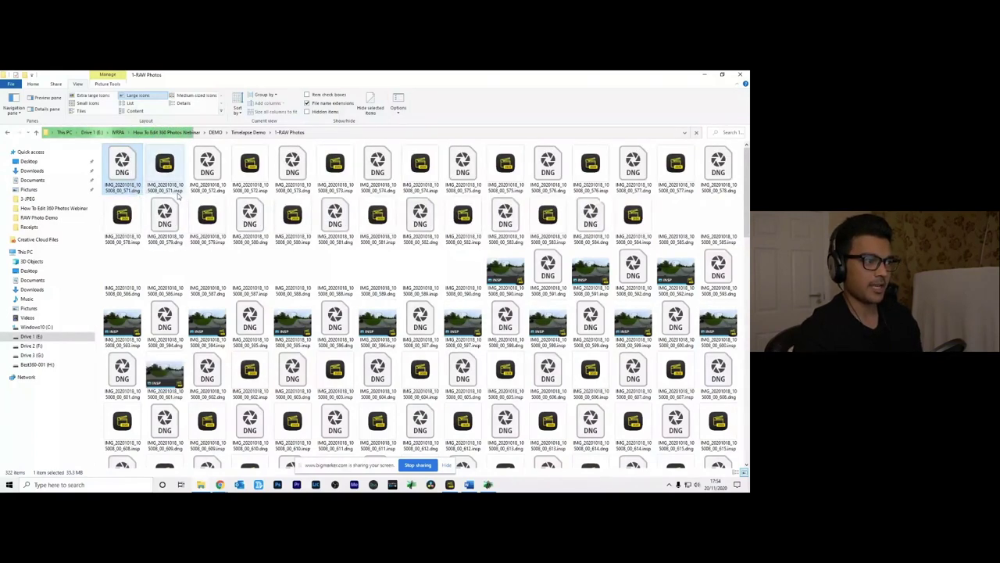
pyautogui.click(177, 191)
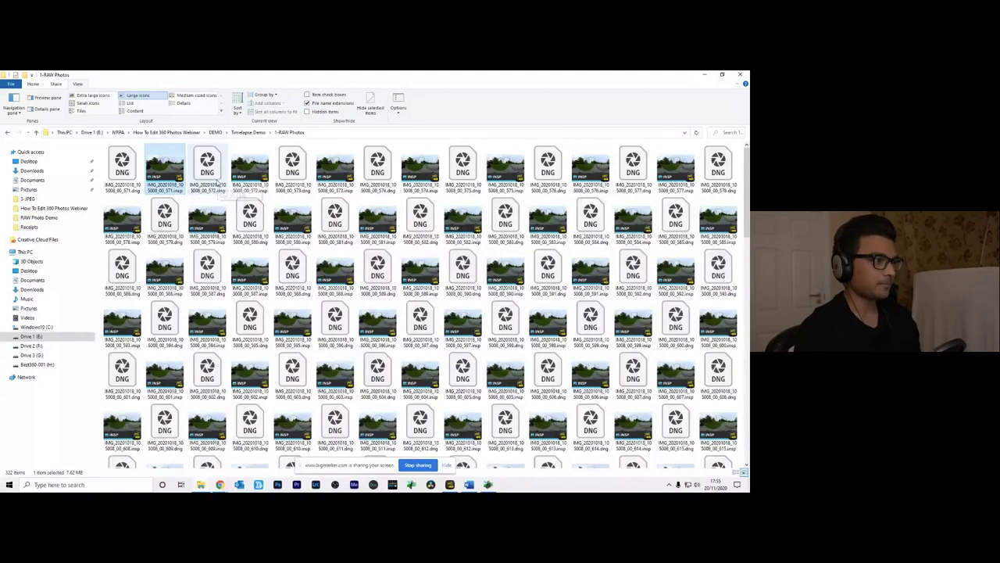
# Switch the 1-RAW Photos folder to the details view, sort its files by type and look through the DNG files.
pyautogui.click(180, 104)
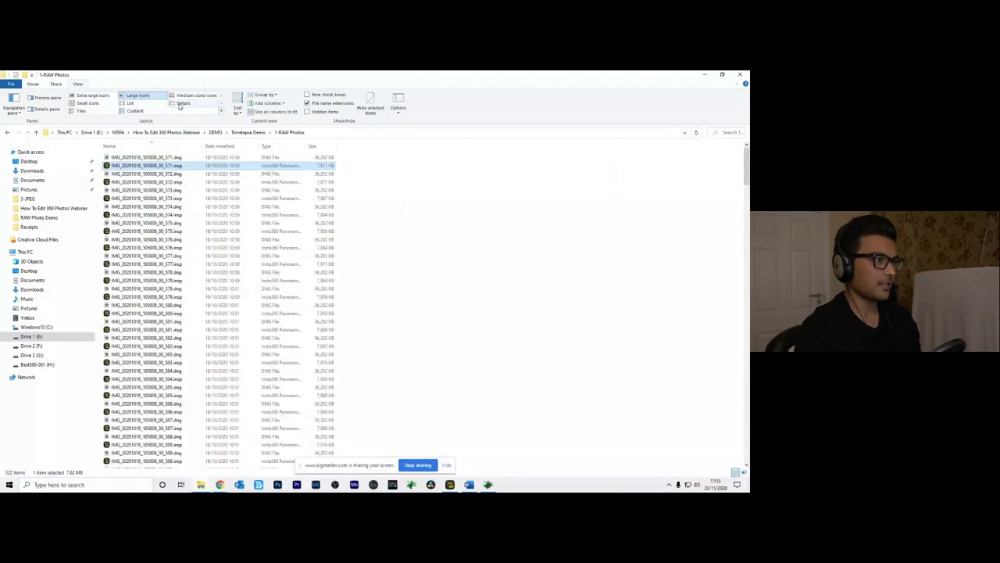
pyautogui.click(238, 109)
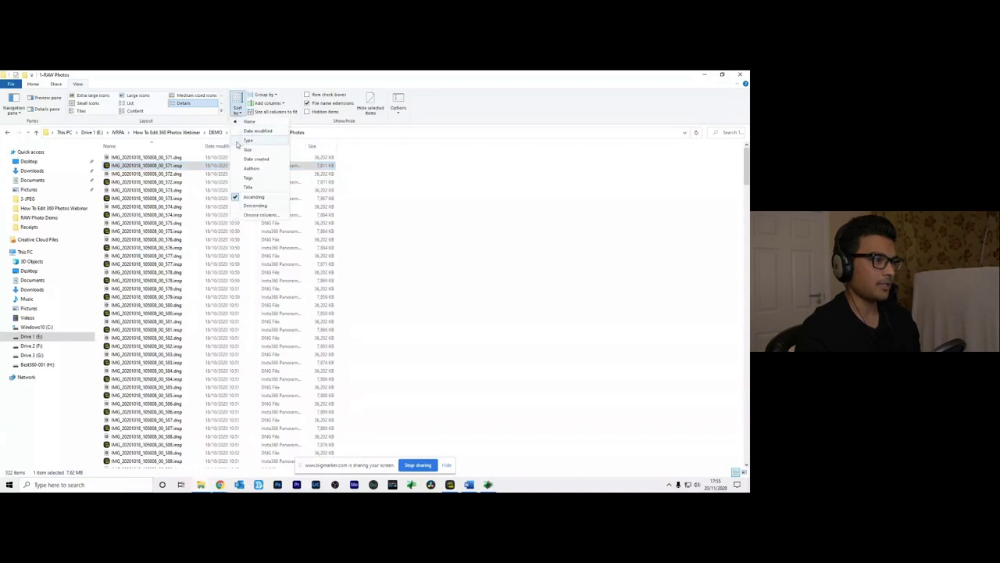
pyautogui.click(249, 140)
pyautogui.scroll(10, 204, 234)
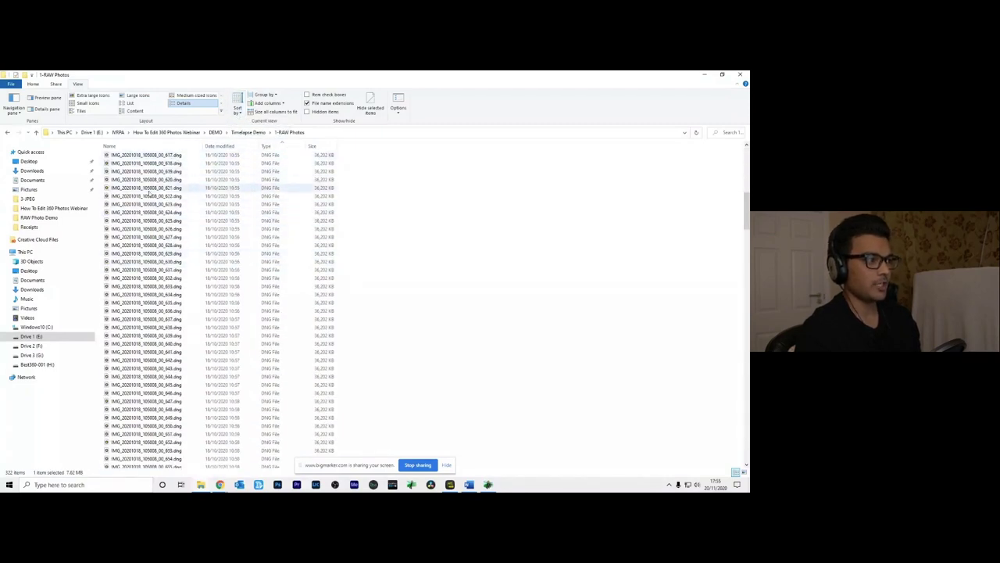
# Select all the DNG files in the 1-RAW Photos folder, from the first one to the last before the INSP files.
pyautogui.scroll(15, 167, 222)
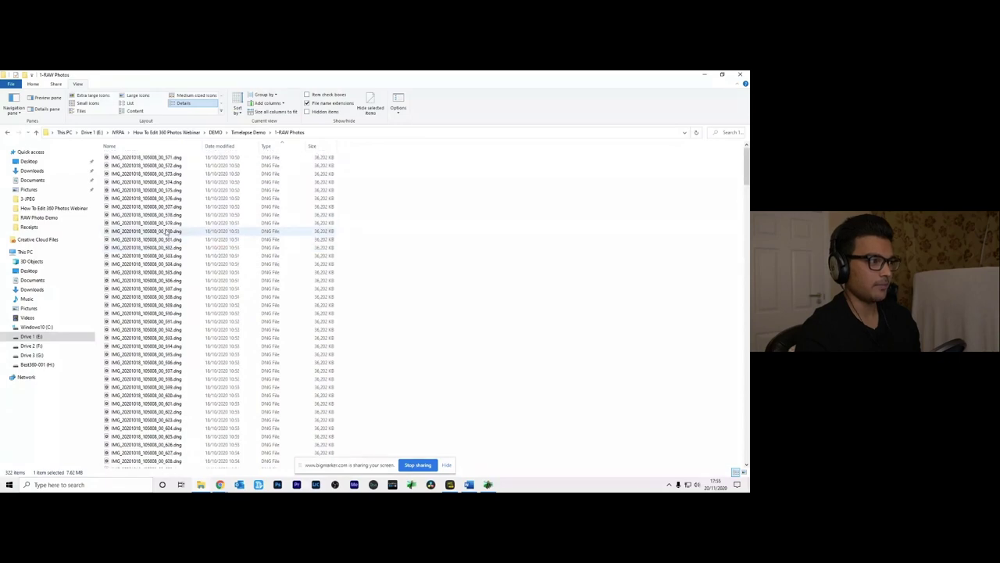
pyautogui.click(166, 158)
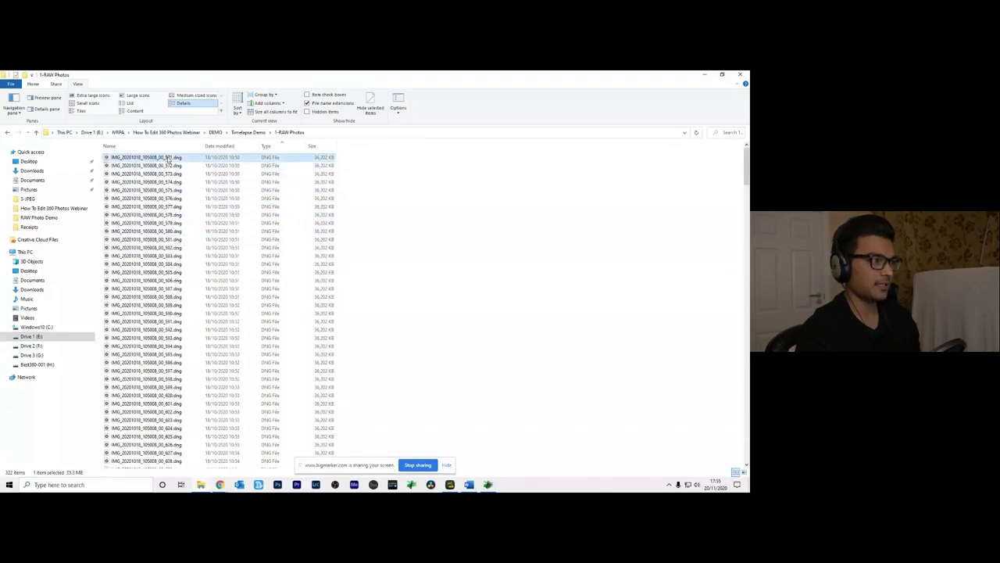
pyautogui.moveTo(746, 165); pyautogui.dragTo(746, 297)
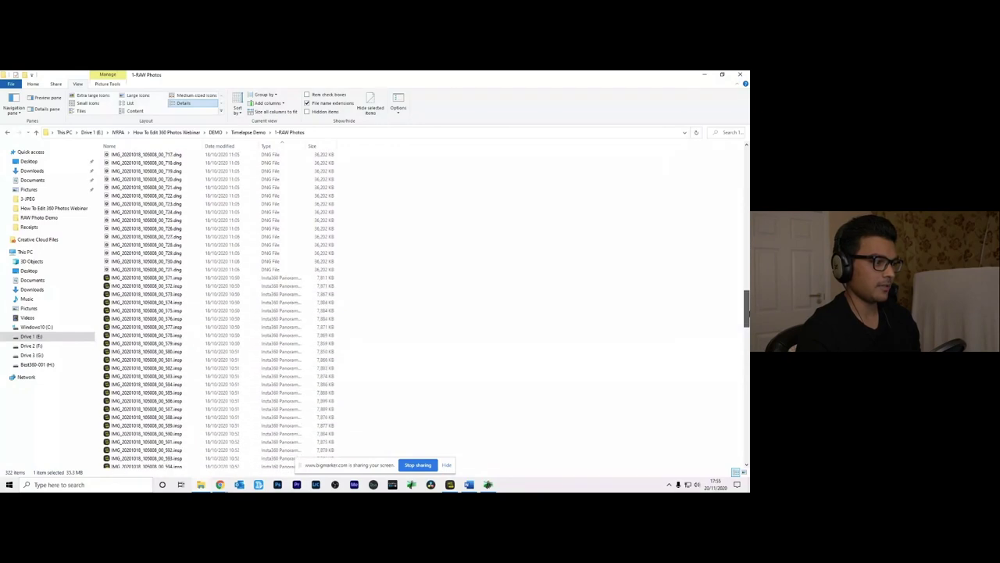
pyautogui.keyDown('shift'); pyautogui.click(176, 270); pyautogui.keyUp('shift')
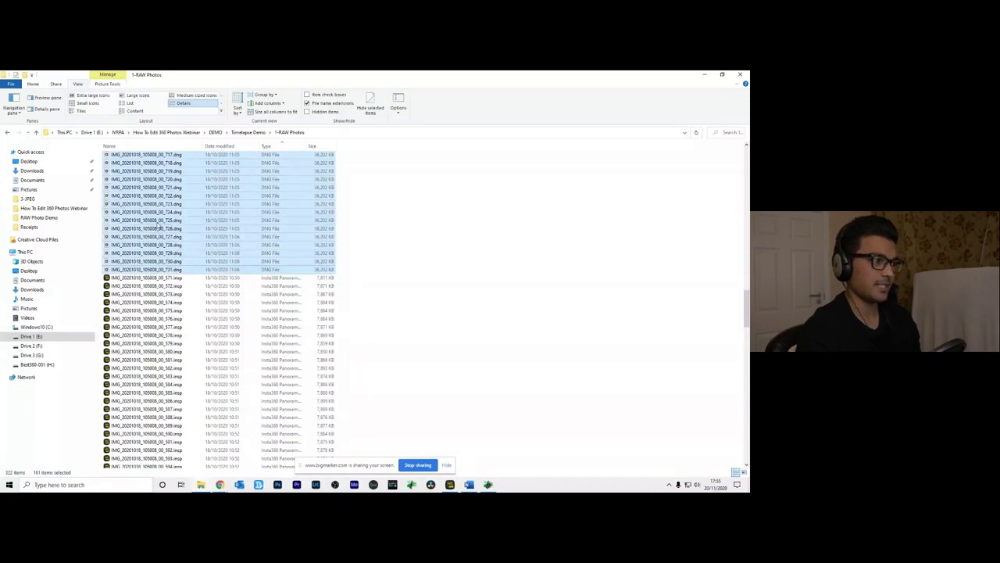
# Switch to Insta360 Studio and remove the previously loaded DNG photo from the footage list.
pyautogui.moveTo(450, 484)
pyautogui.click(450, 449)
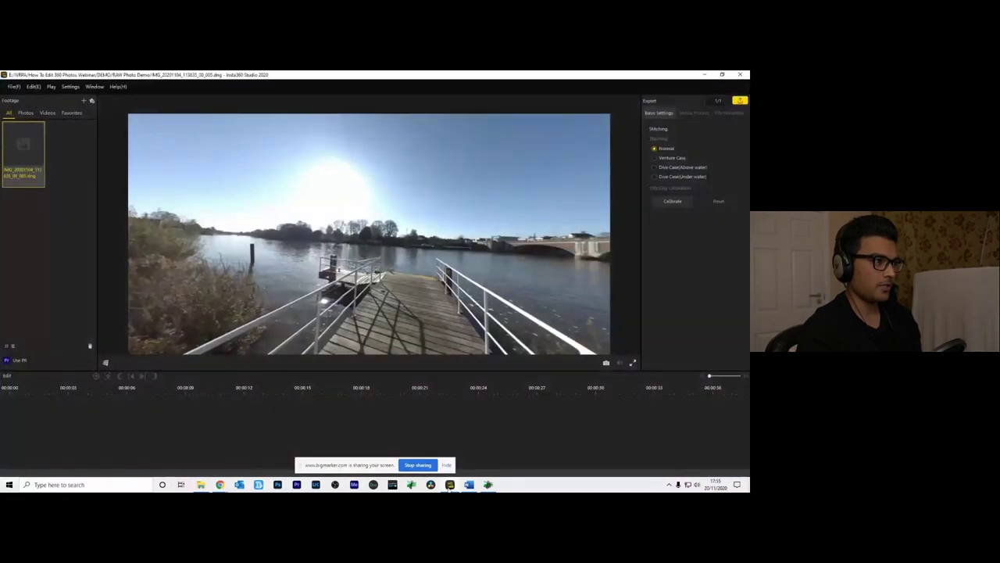
pyautogui.click(90, 345)
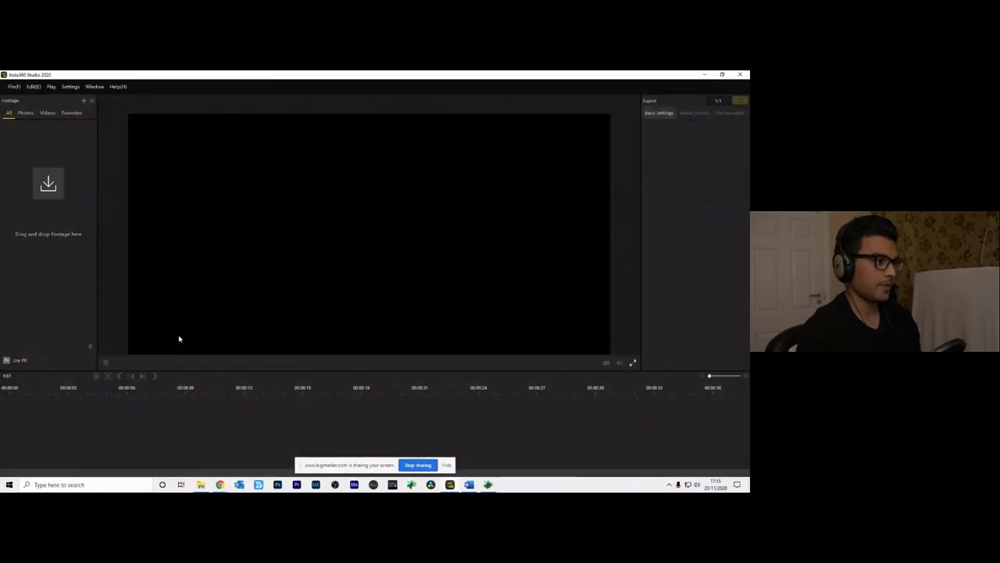
# Load the selected DNG files from a smaller File Explorer window into the Insta360 Studio footage list and minimize that window.
pyautogui.click(200, 484)
pyautogui.doubleClick(273, 75)
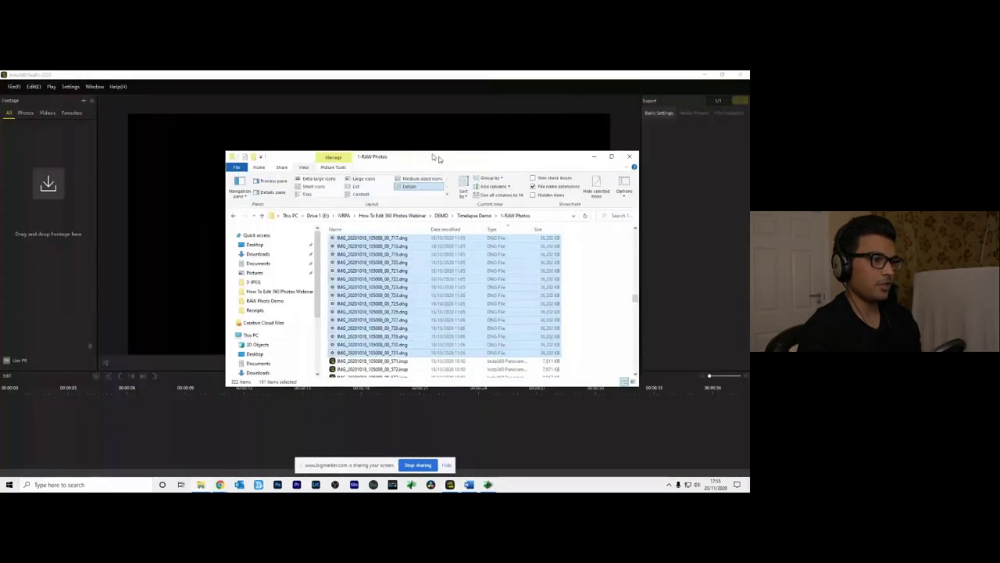
pyautogui.moveTo(373, 149); pyautogui.dragTo(481, 186)
pyautogui.moveTo(447, 303); pyautogui.dragTo(48, 200)
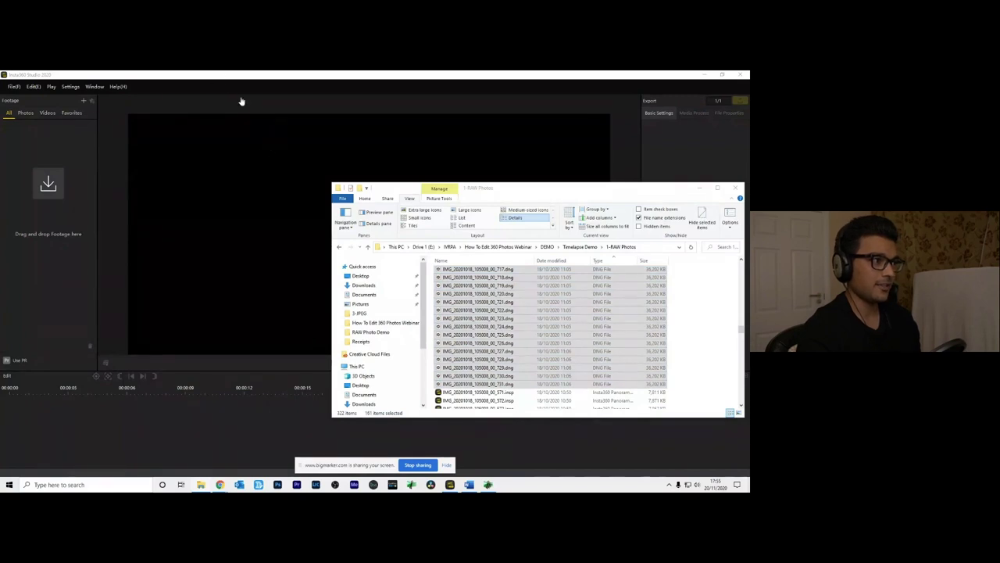
pyautogui.click(707, 188)
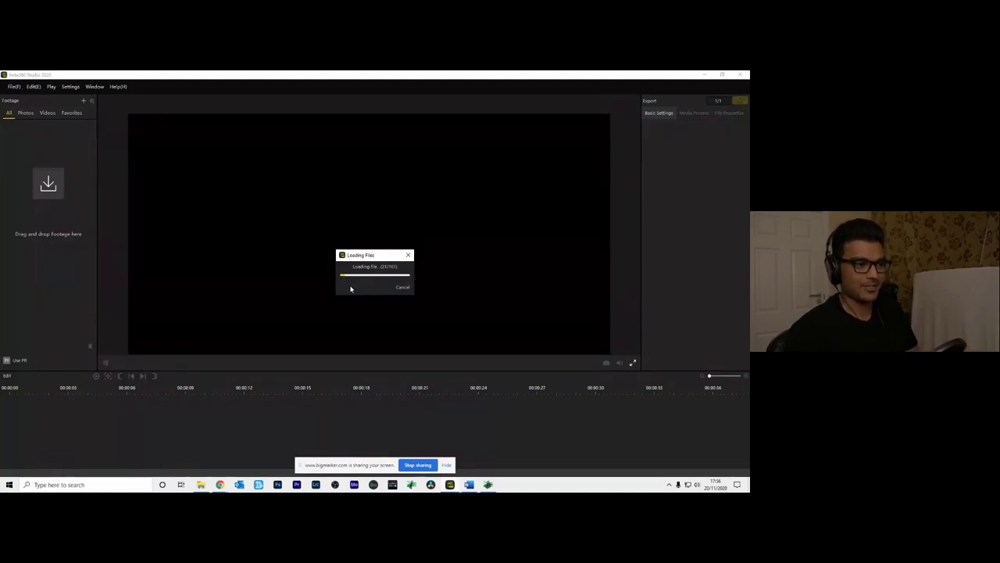
# Switch to the BigMarker webinar room in Chrome and read the attendee questions in the Q&A while the files load.
pyautogui.click(215, 485)
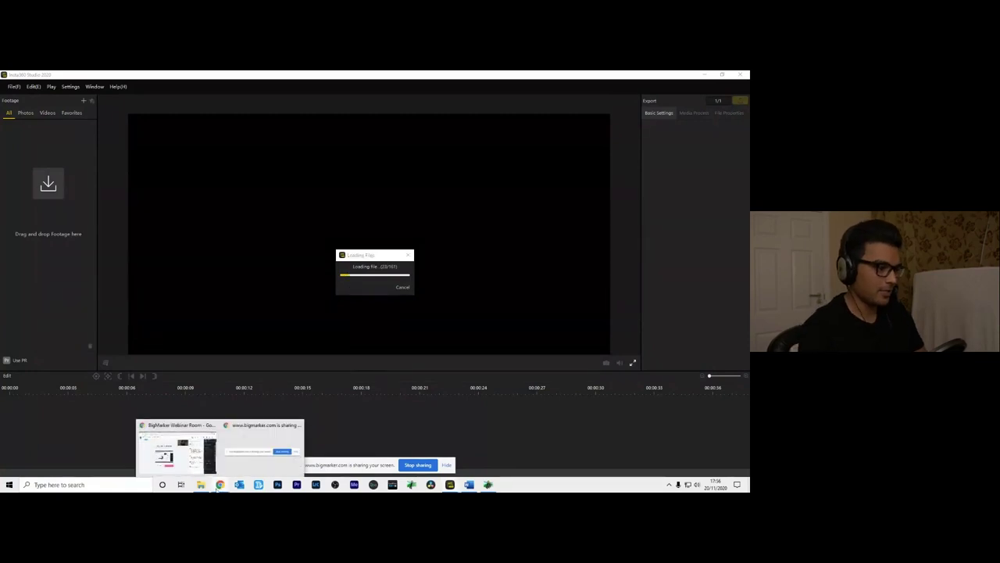
pyautogui.click(171, 455)
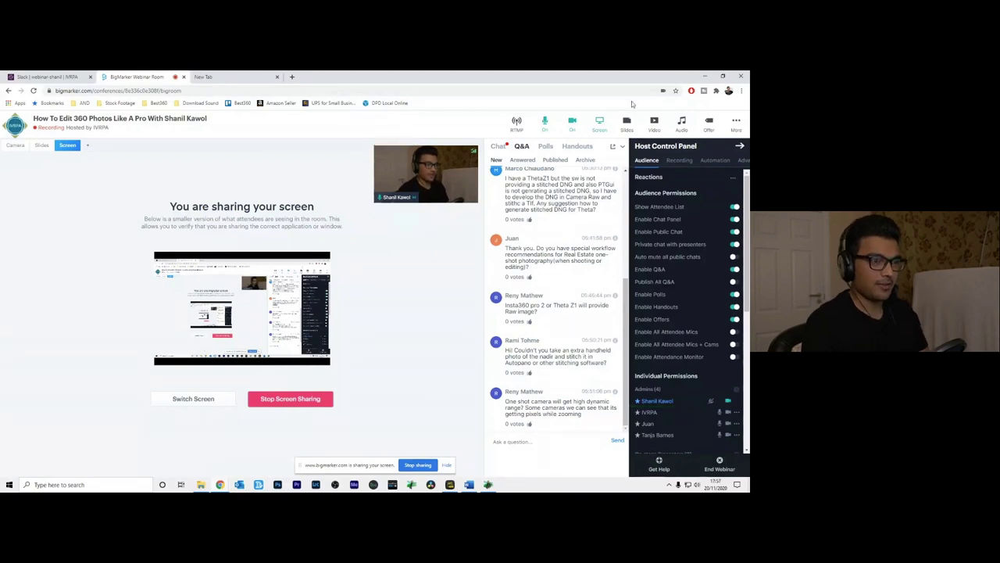
pyautogui.click(706, 78)
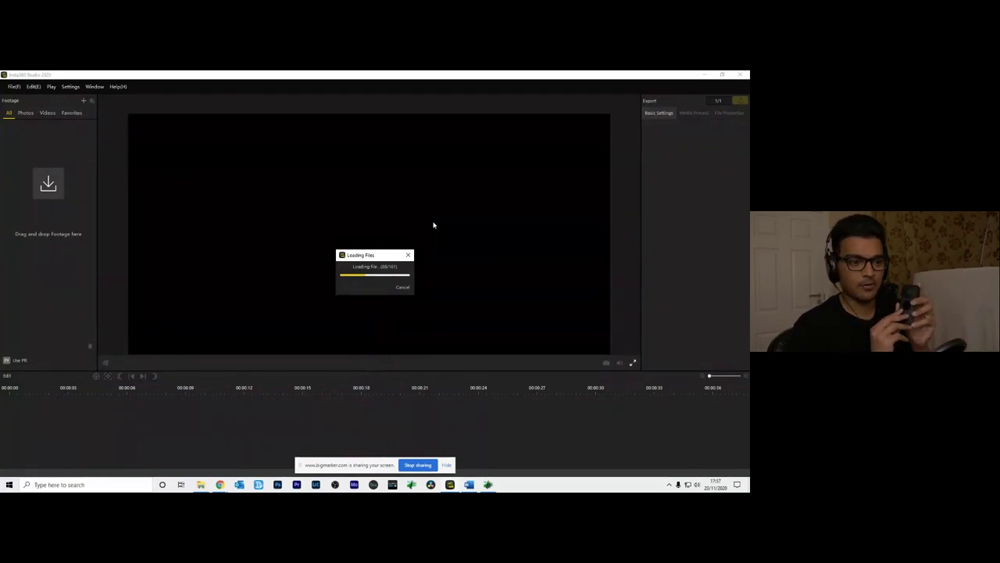
pyautogui.moveTo(220, 483)
pyautogui.click(212, 459)
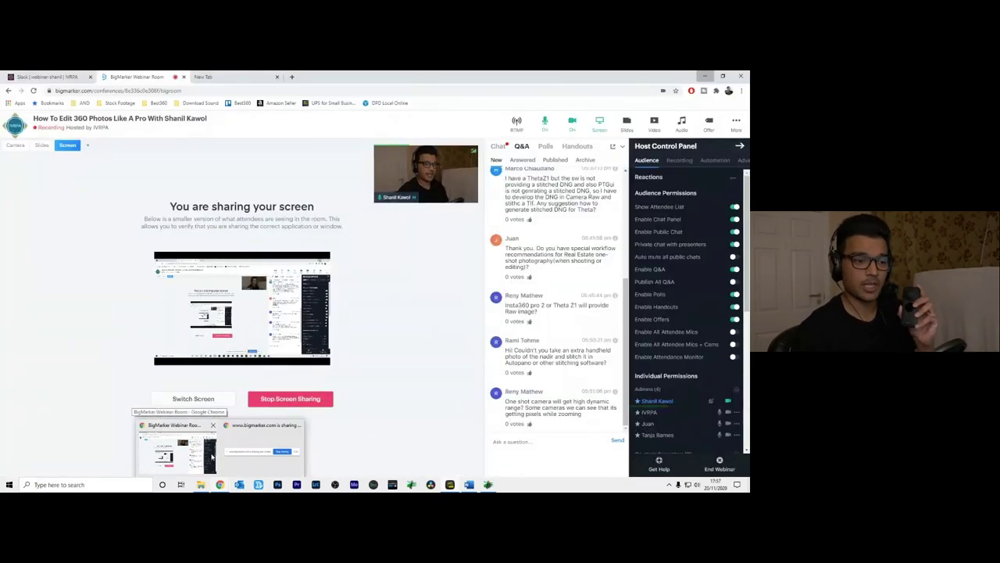
pyautogui.click(212, 457)
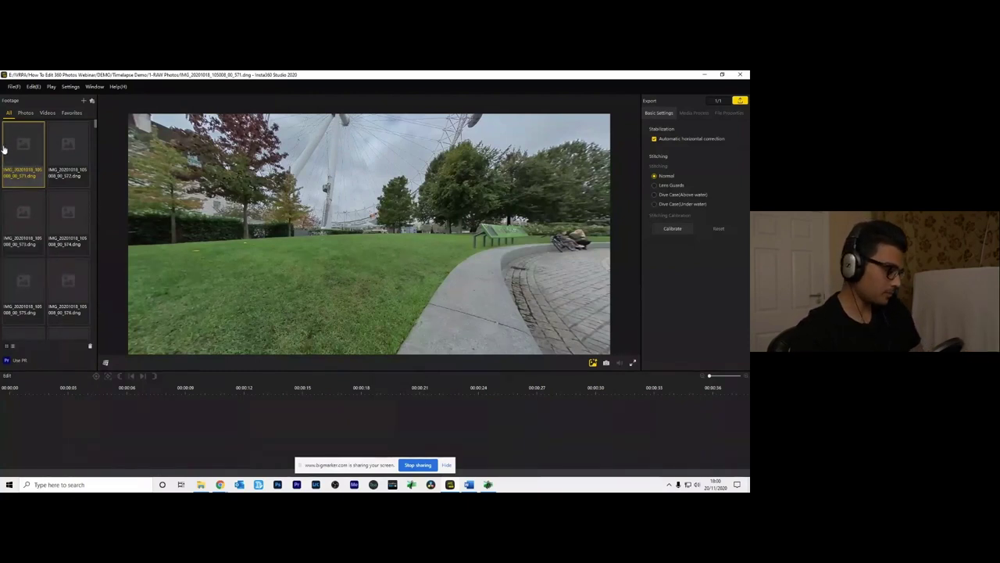
# Set up a batch export of all loaded DNG photos to Timelapse Demo > 2-Stitched RAW Photos and cancel it.
pyautogui.hotkey('ctrl', 'a')
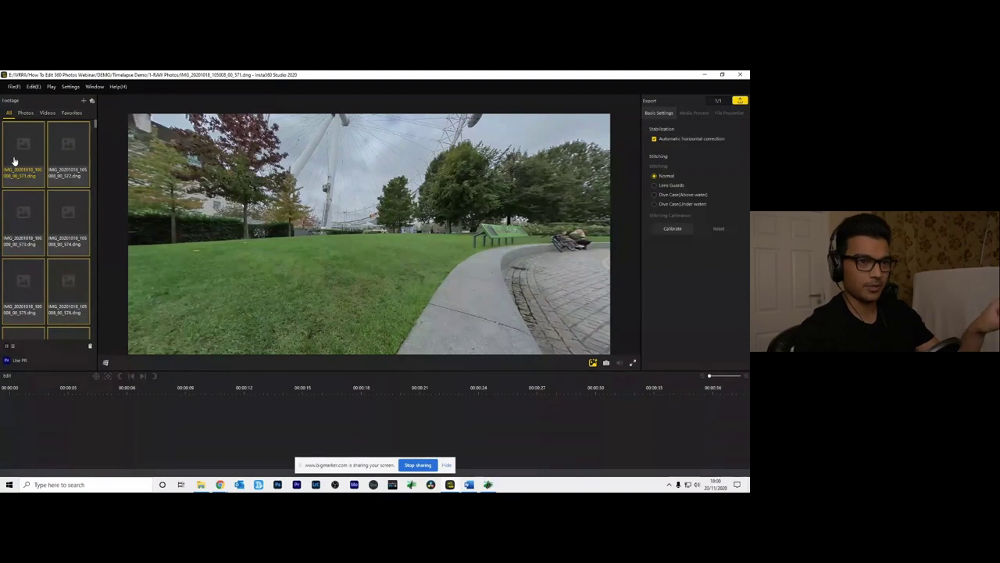
pyautogui.click(740, 102)
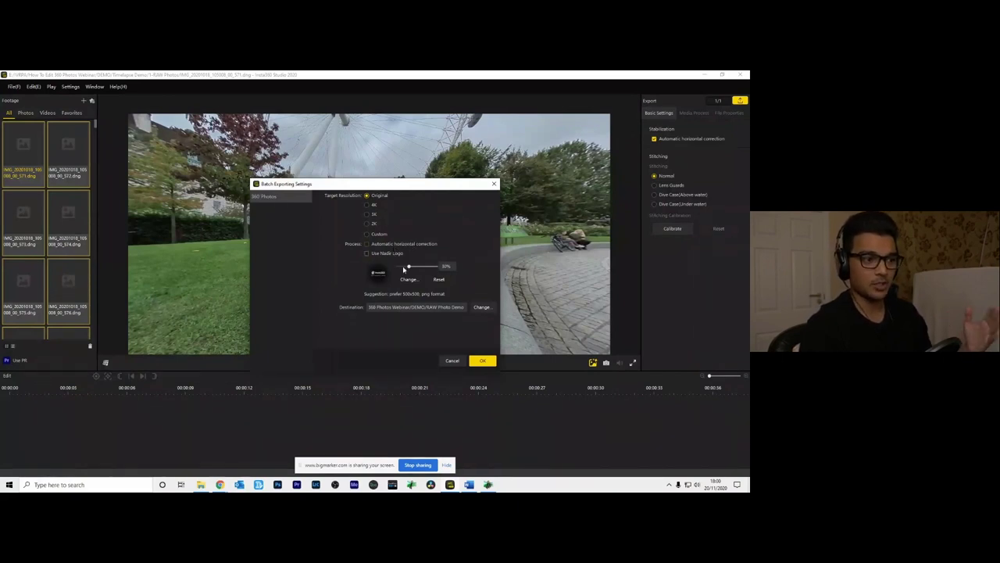
pyautogui.click(481, 307)
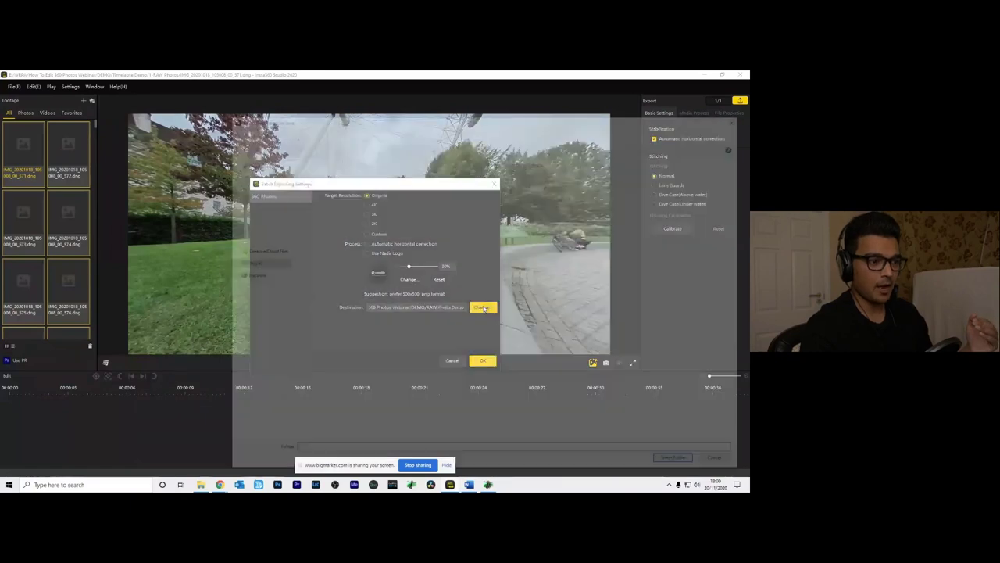
pyautogui.click(436, 129)
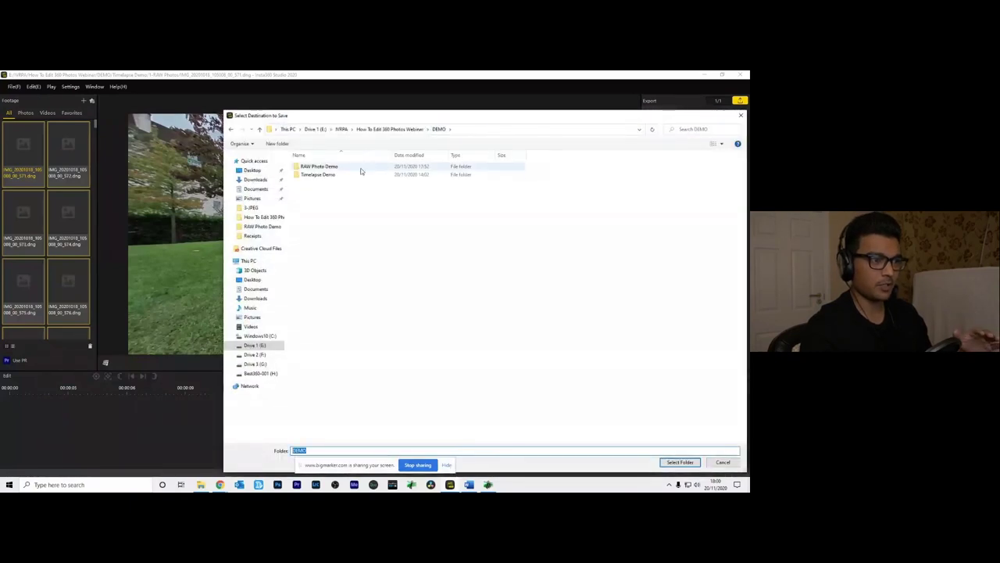
pyautogui.doubleClick(342, 178)
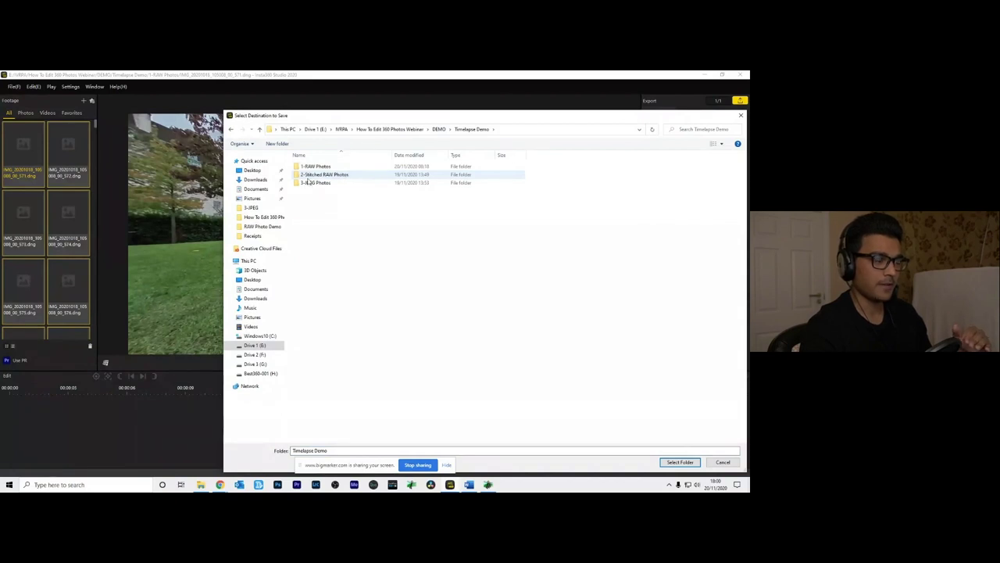
pyautogui.click(306, 169)
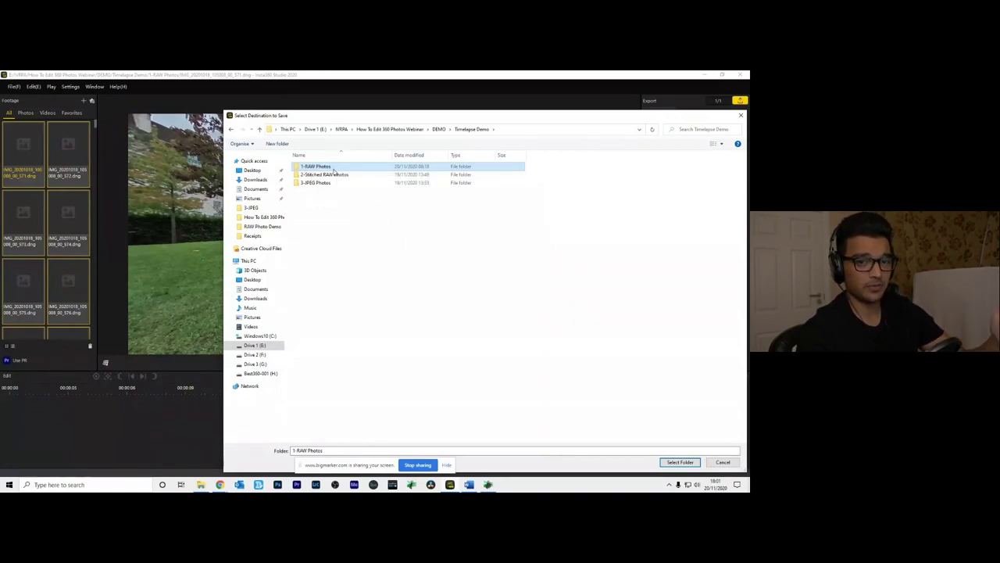
pyautogui.click(317, 175)
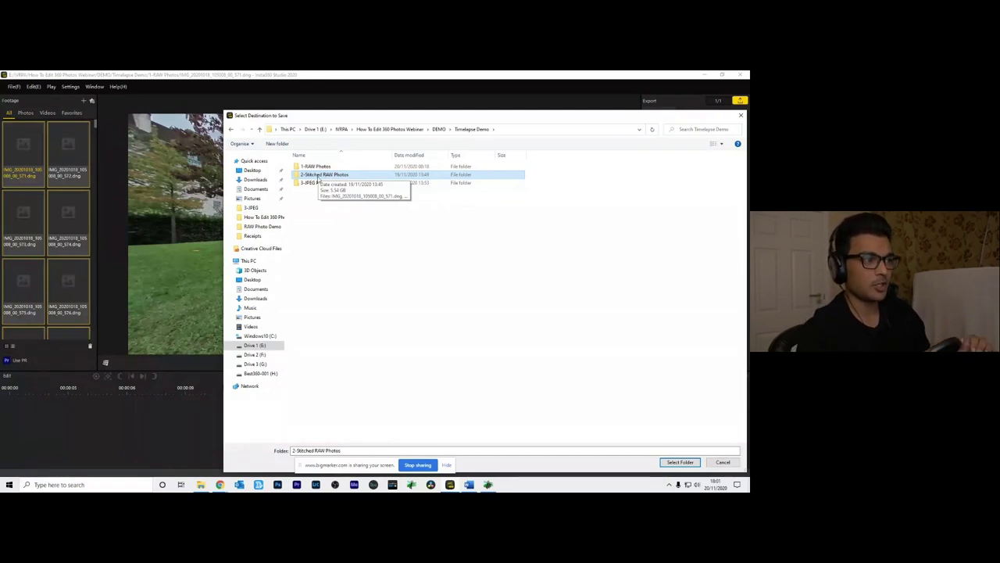
pyautogui.doubleClick(320, 175)
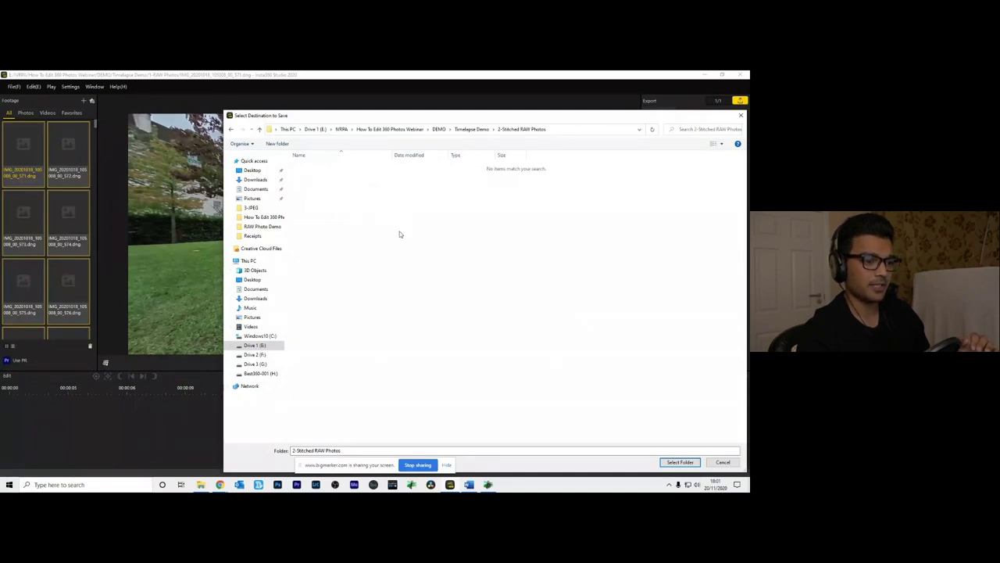
pyautogui.click(675, 463)
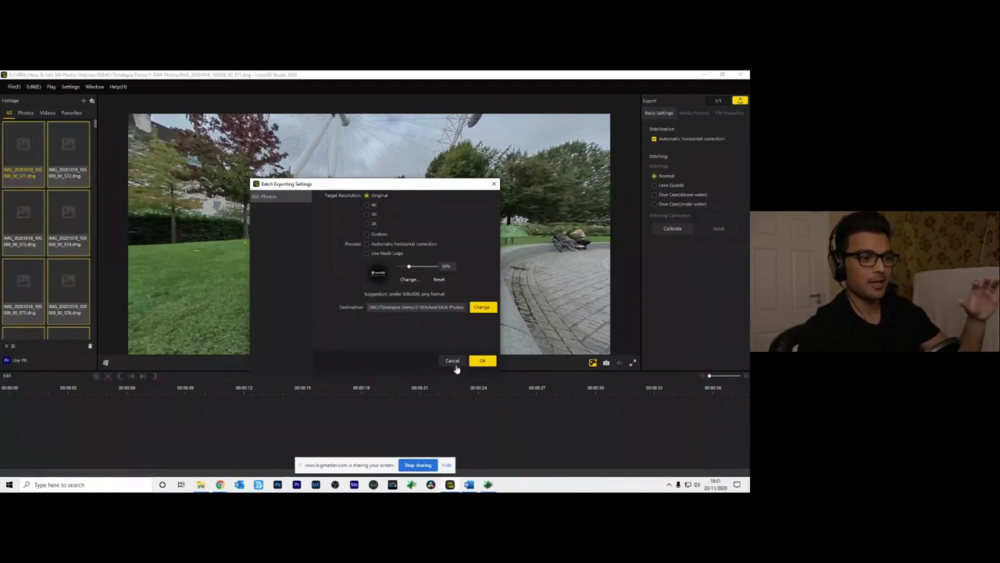
pyautogui.click(452, 362)
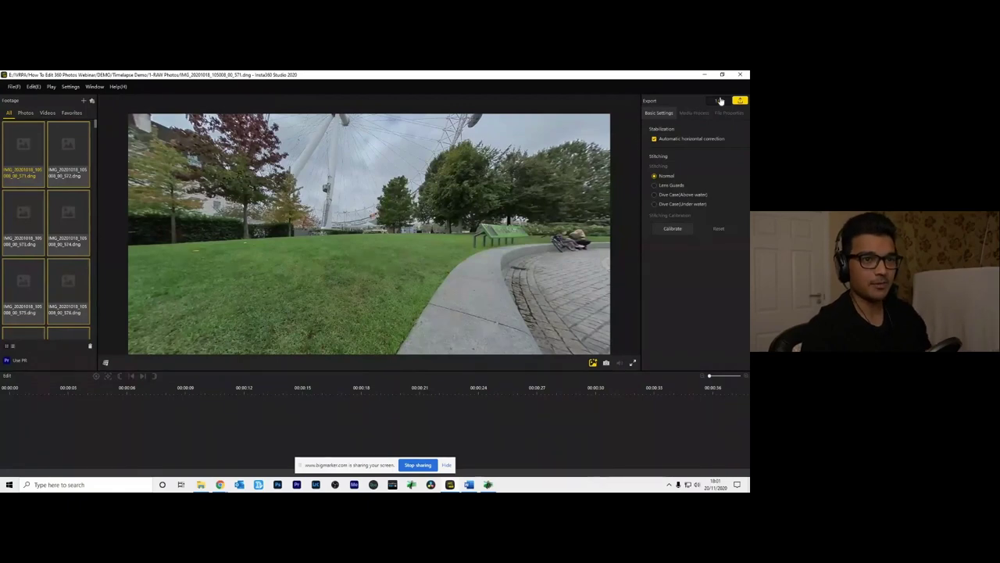
# Close Insta360 Studio, open the 2-Stitched RAW Photos folder in a maximized File Explorer window and select its first DNG file.
pyautogui.click(744, 74)
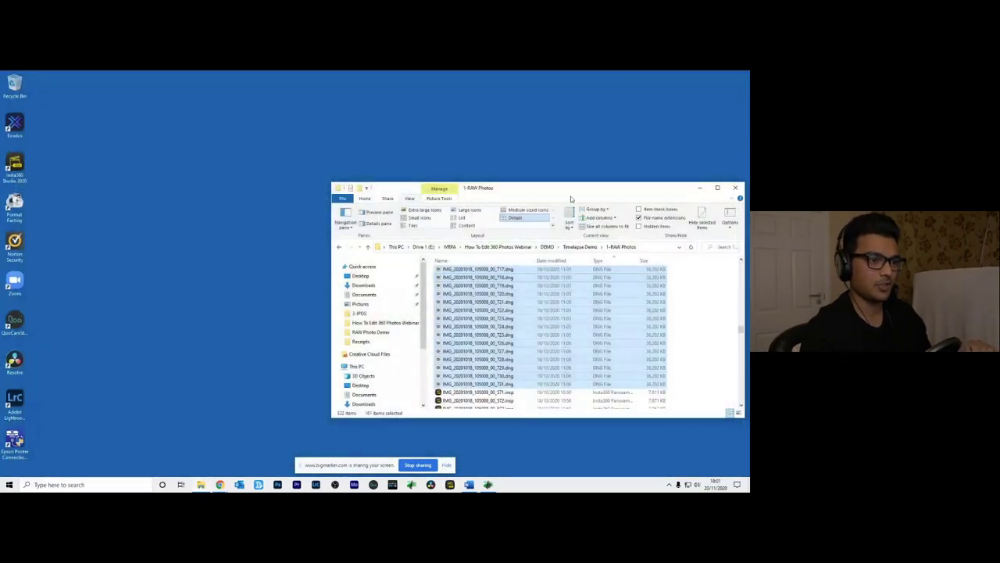
pyautogui.doubleClick(570, 183)
pyautogui.click(579, 135)
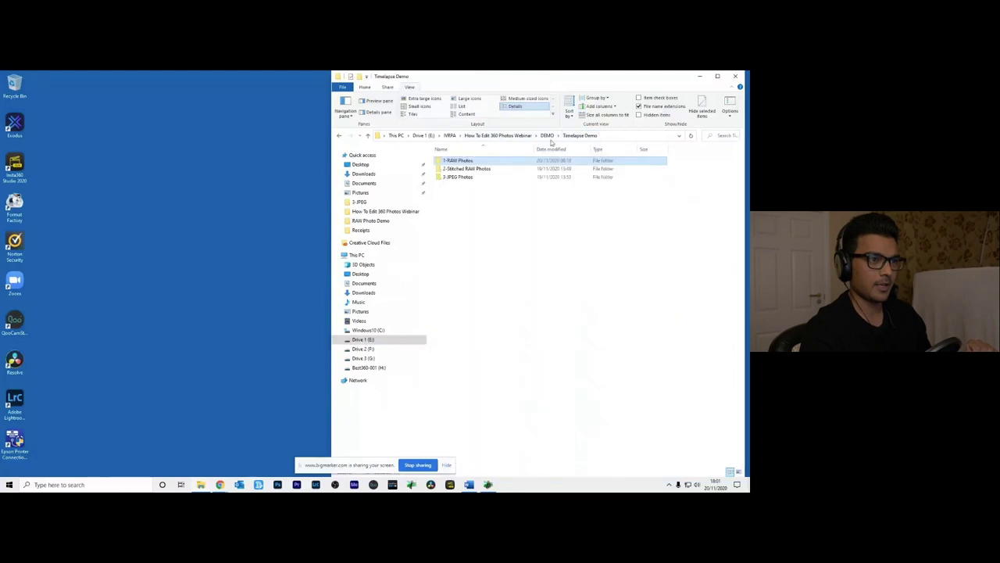
pyautogui.doubleClick(483, 170)
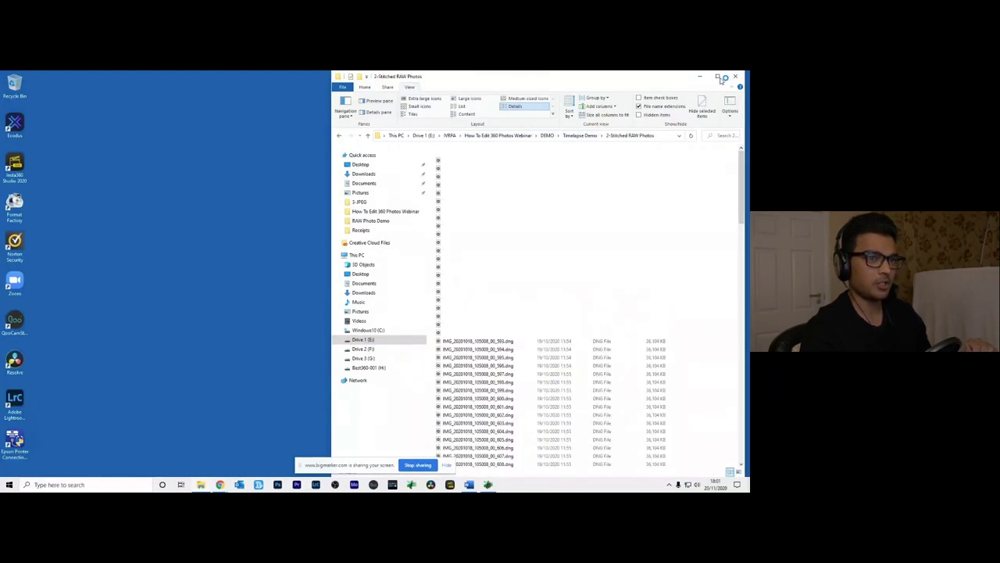
pyautogui.click(719, 77)
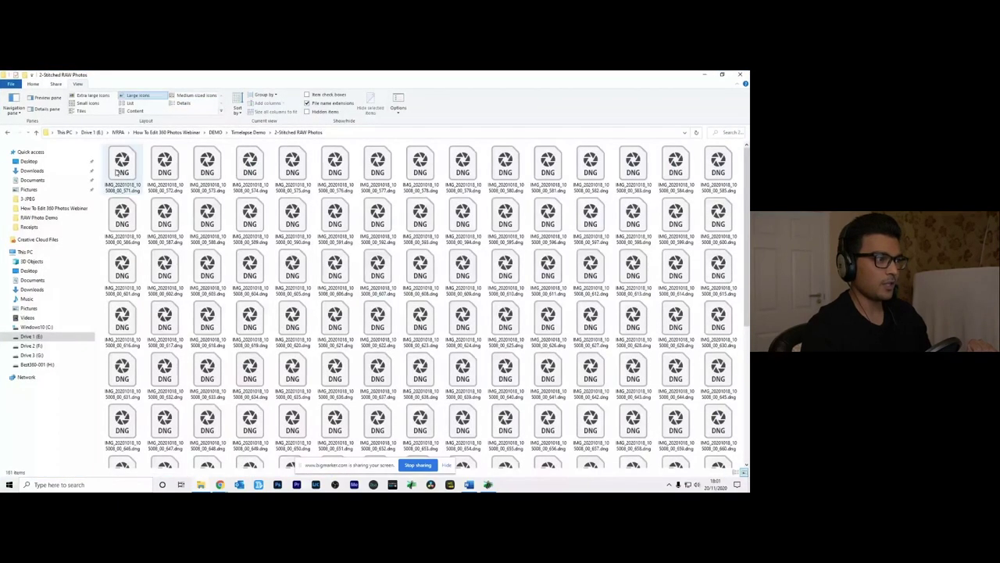
pyautogui.click(119, 168)
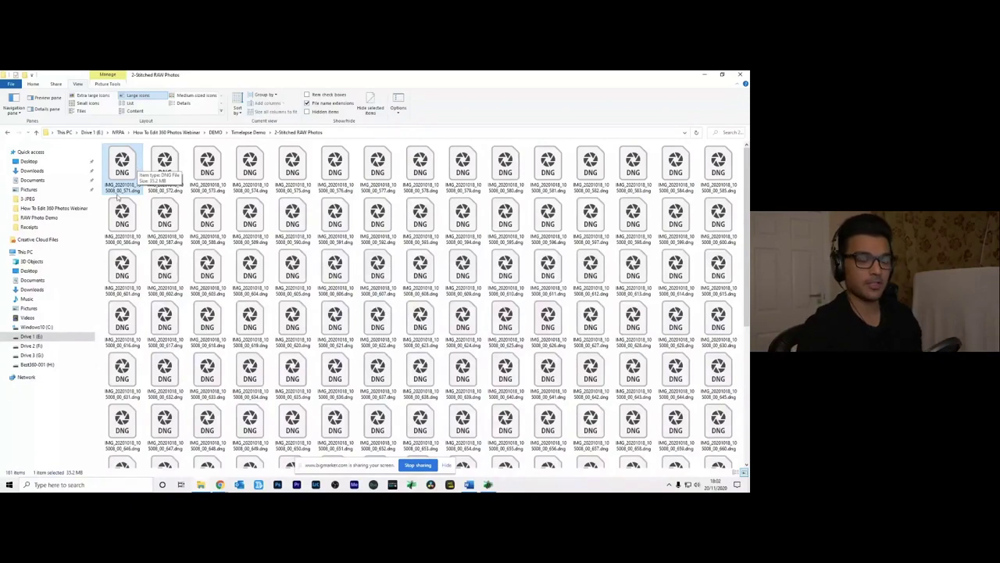
# Open Lightroom Classic and import all photos from the 2-Stitched RAW folder on the Best360-001 (H:) drive.
pyautogui.click(314, 485)
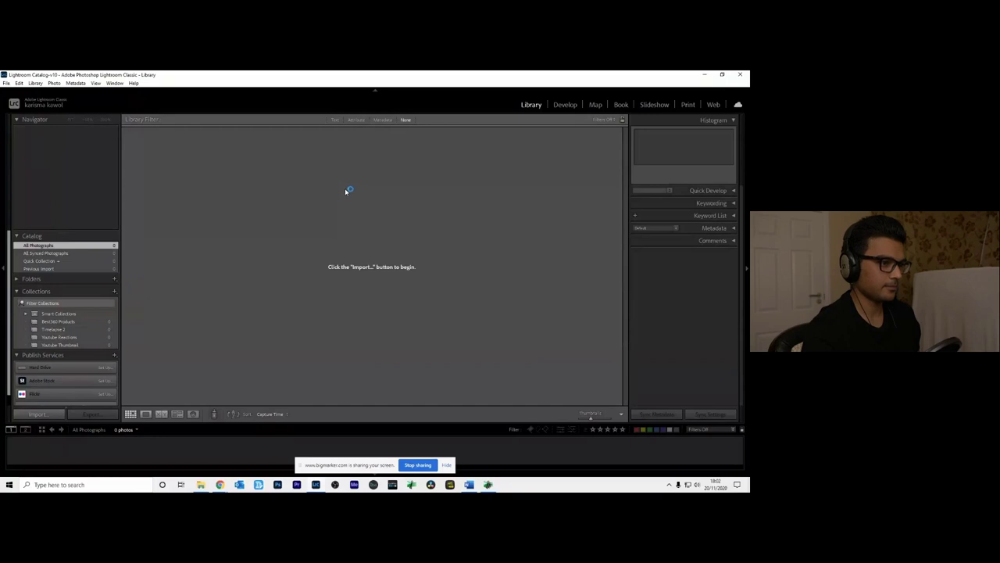
pyautogui.click(34, 415)
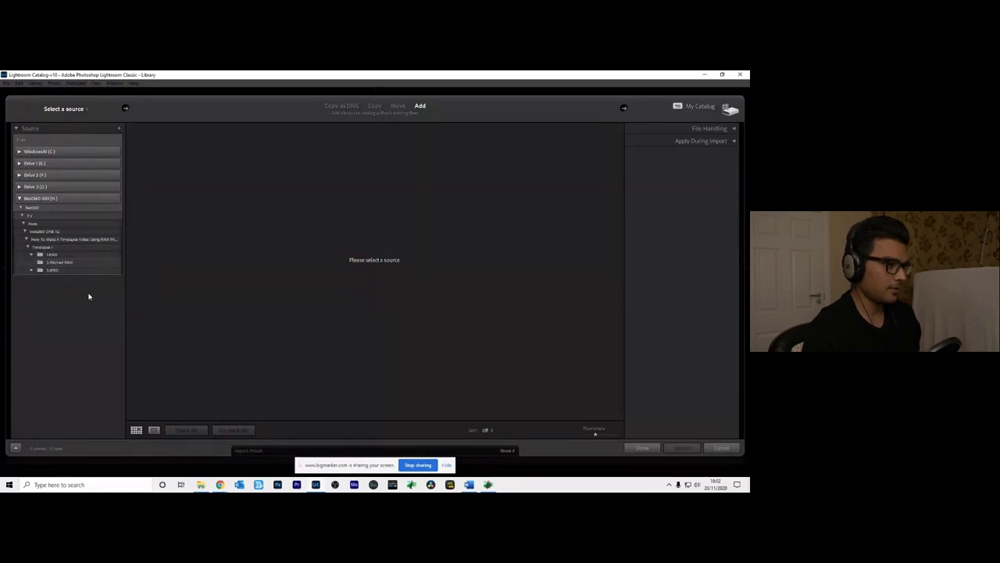
pyautogui.click(50, 264)
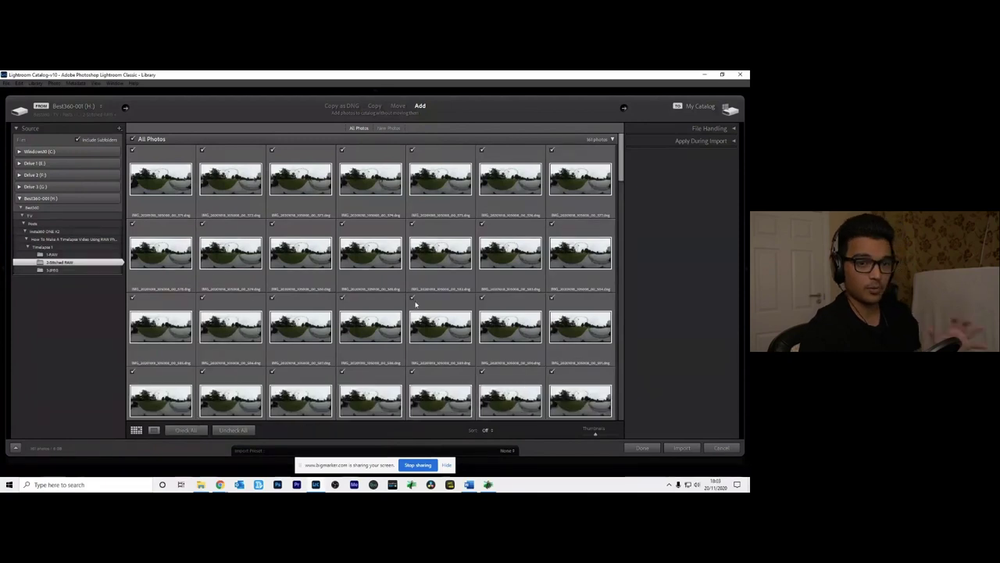
pyautogui.click(680, 449)
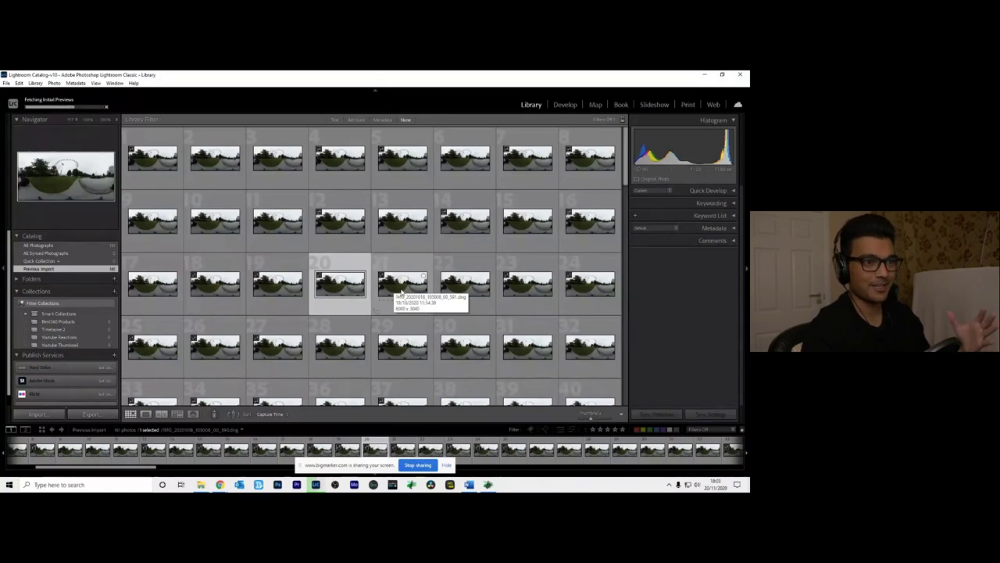
# Open the first imported timelapse photo in the Develop module.
pyautogui.click(564, 106)
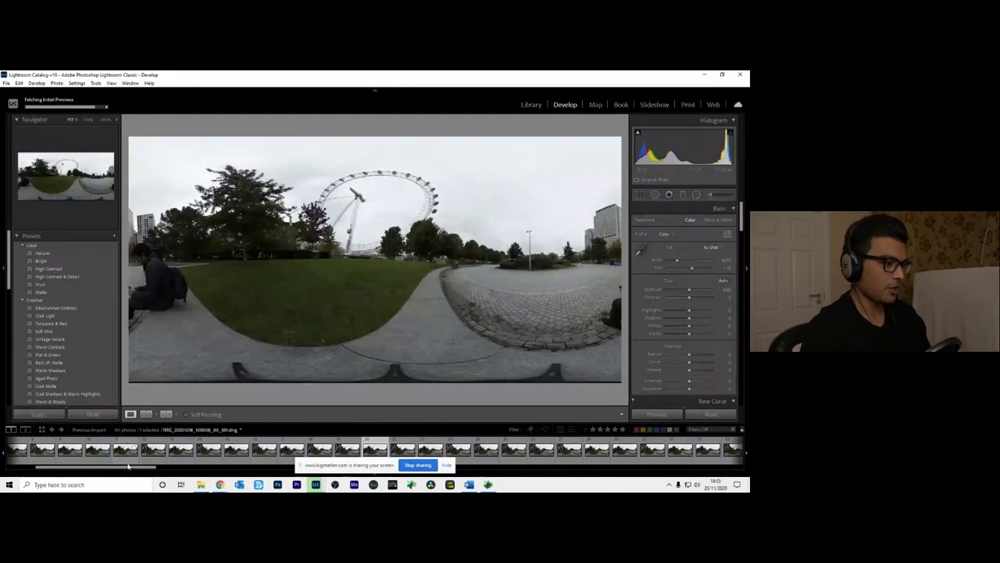
pyautogui.moveTo(129, 469); pyautogui.dragTo(98, 469)
pyautogui.click(26, 455)
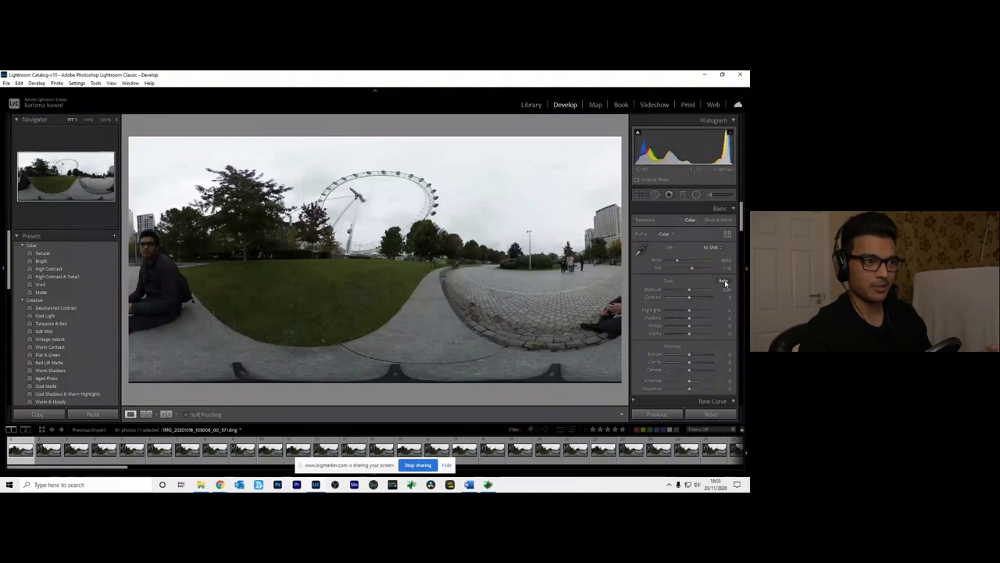
# Apply automatic tone to the first timelapse photo, undo it to compare with the original, and reapply it.
pyautogui.click(725, 282)
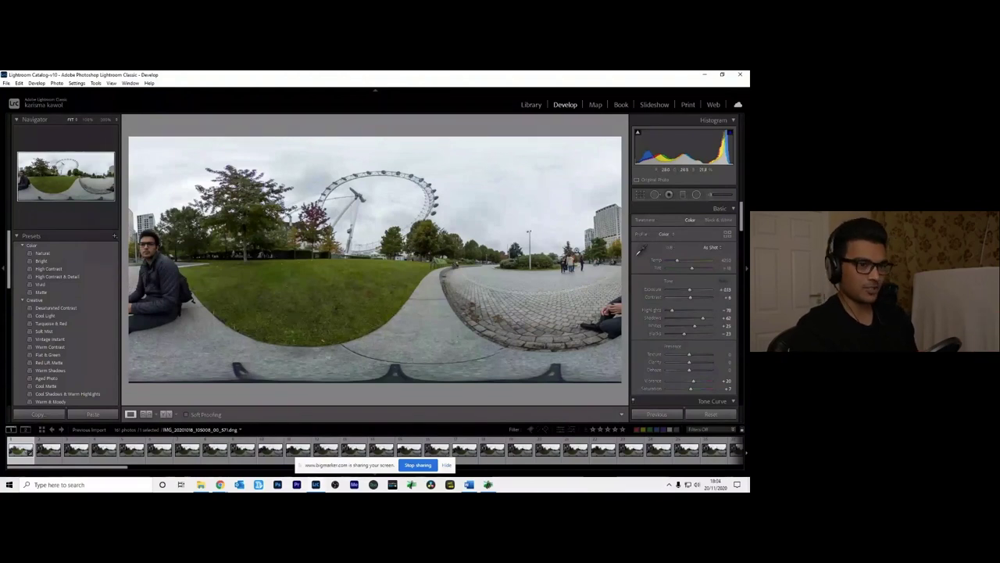
pyautogui.hotkey('ctrl', 'z')
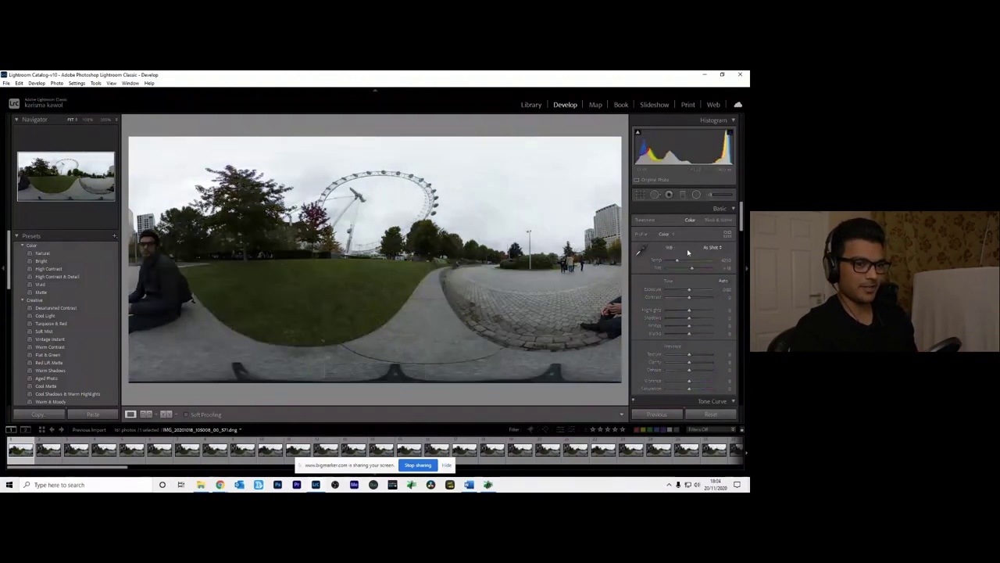
pyautogui.click(723, 282)
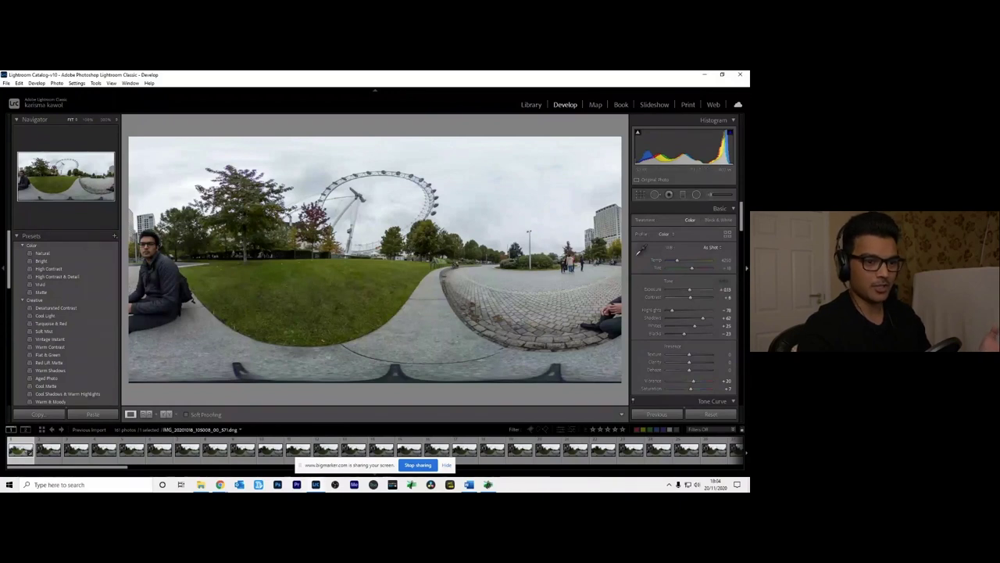
# Shift the grass hue with the HSL targeted adjustment to yellow +38 and green +25, comparing it with the previous look.
pyautogui.moveTo(738, 231); pyautogui.dragTo(747, 271)
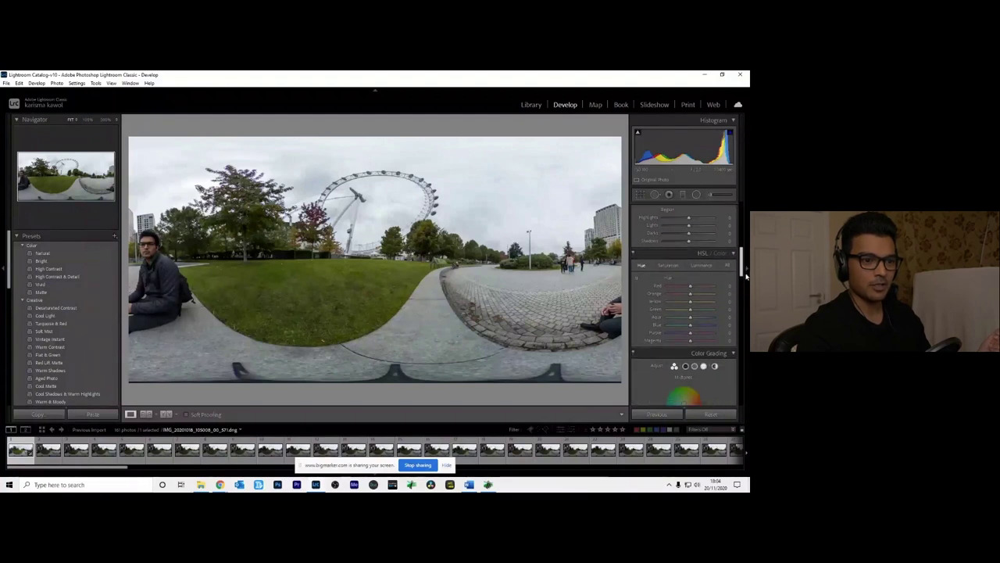
pyautogui.click(636, 280)
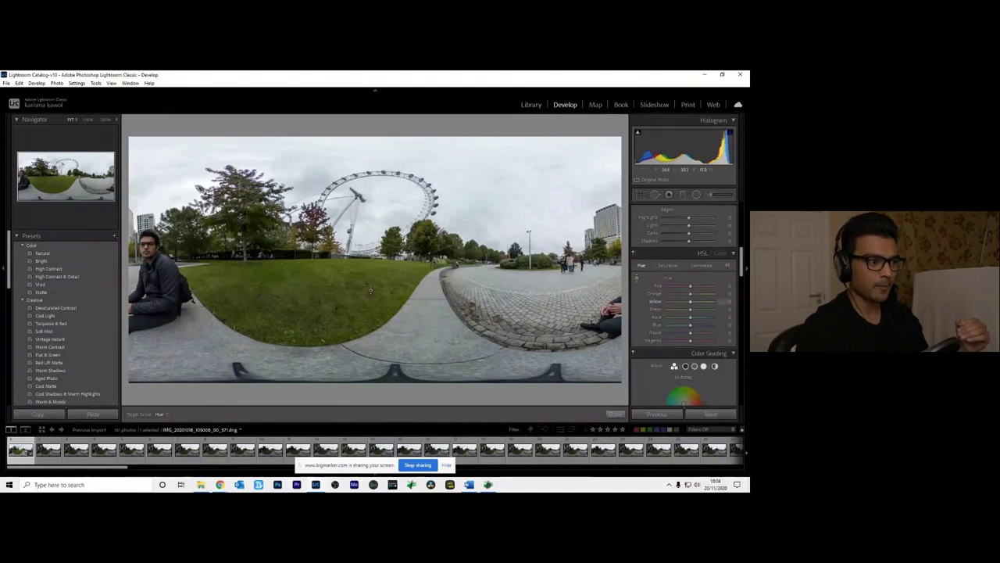
pyautogui.moveTo(367, 283); pyautogui.dragTo(370, 265)
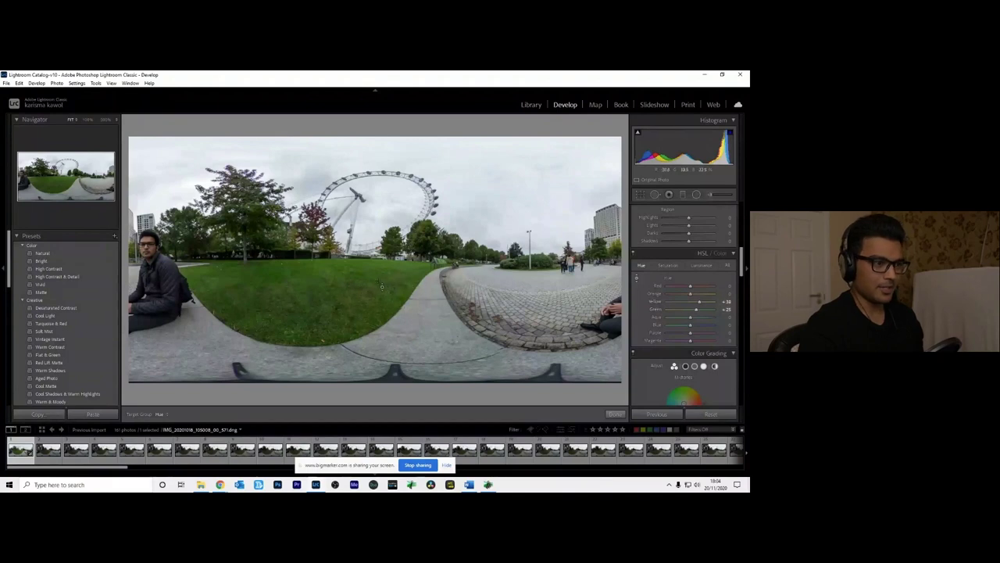
pyautogui.hotkey('ctrl', 'z')
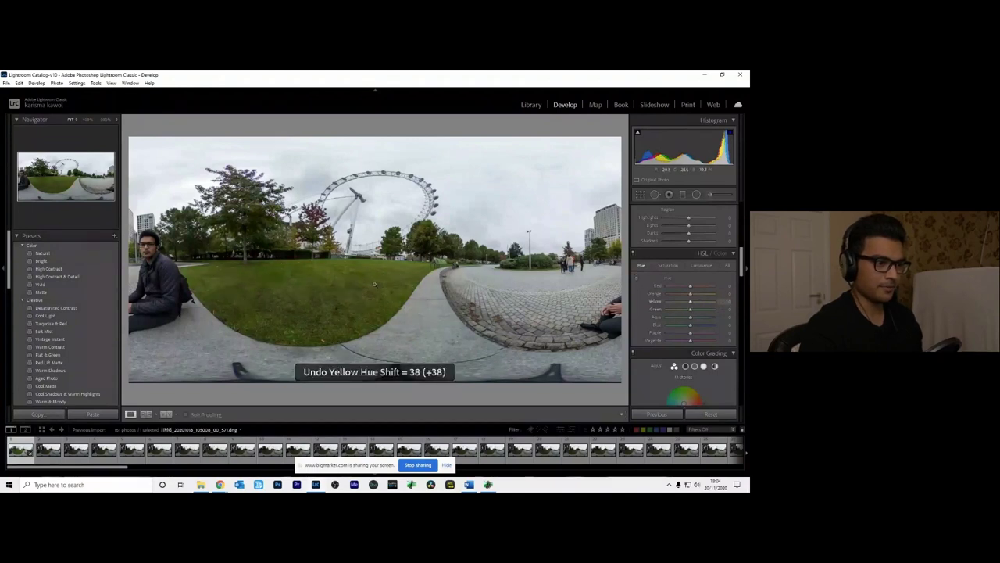
pyautogui.hotkey('ctrl', 'shift', 'z')
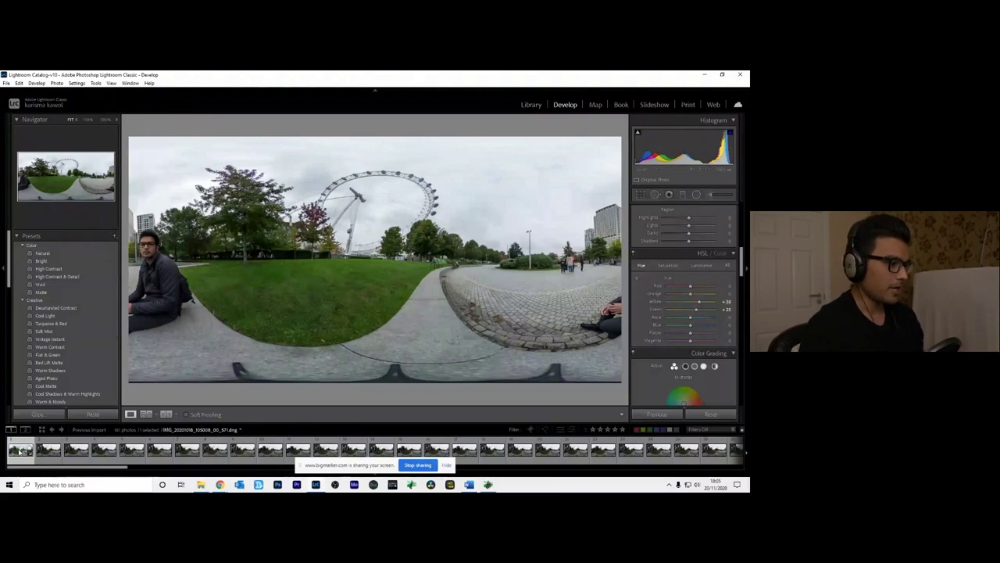
# Copy all develop settings from the first photo and synchronize them across all imported photos.
pyautogui.click(34, 415)
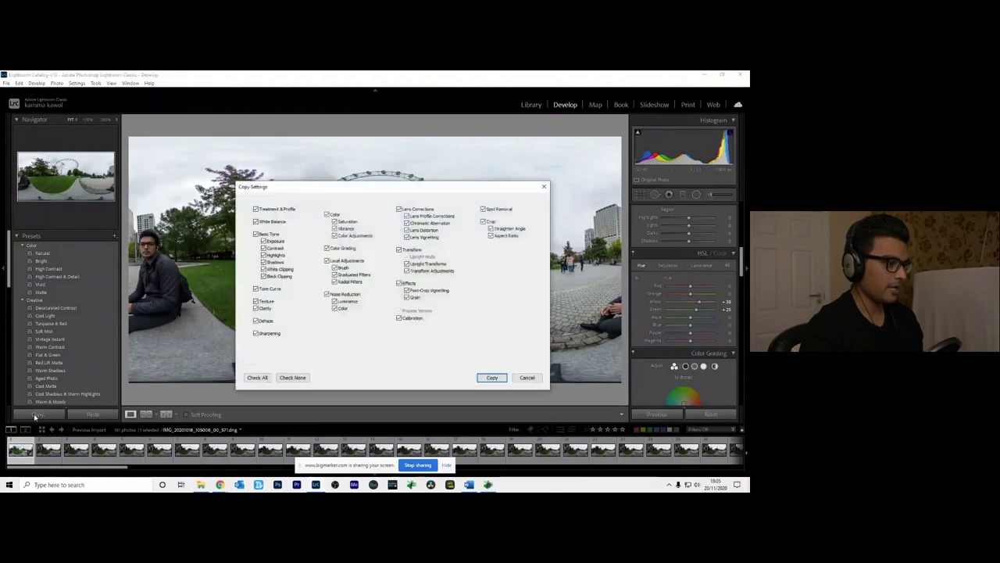
pyautogui.click(258, 378)
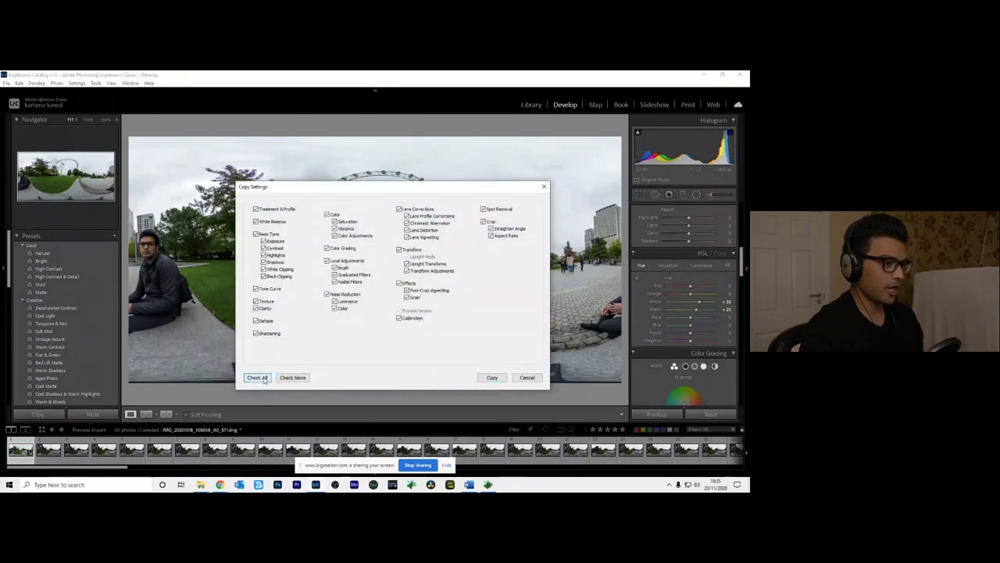
pyautogui.click(493, 378)
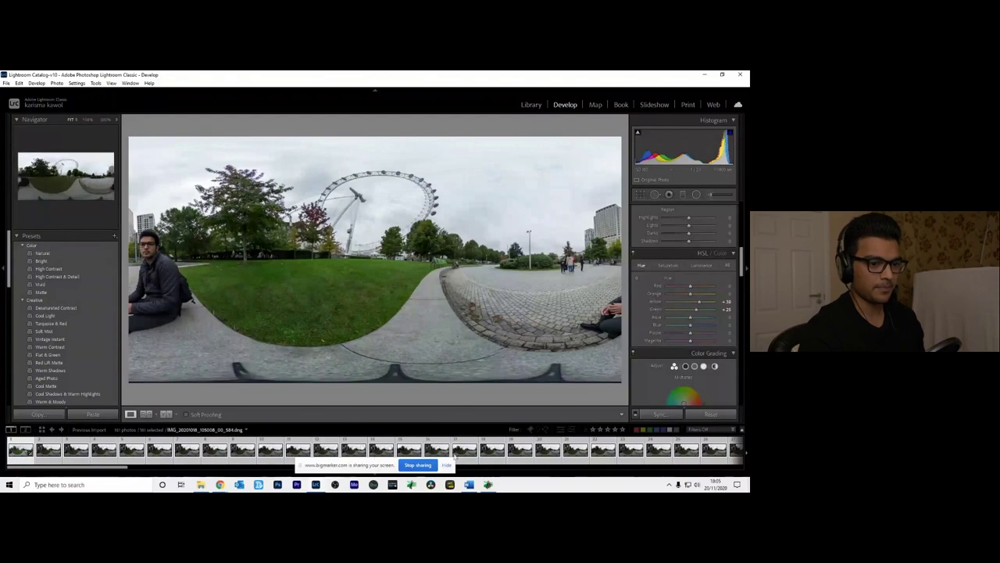
pyautogui.click(656, 415)
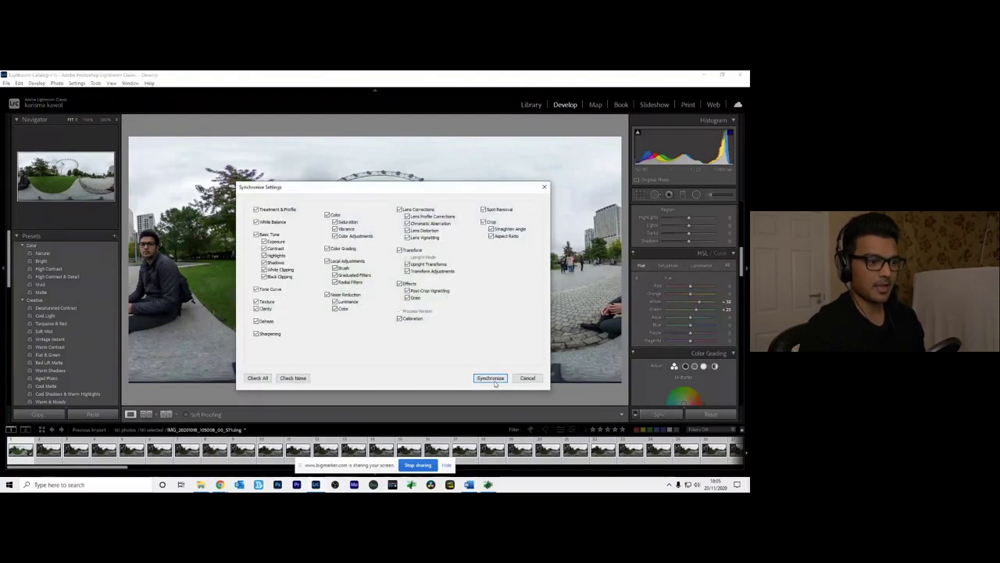
pyautogui.click(493, 379)
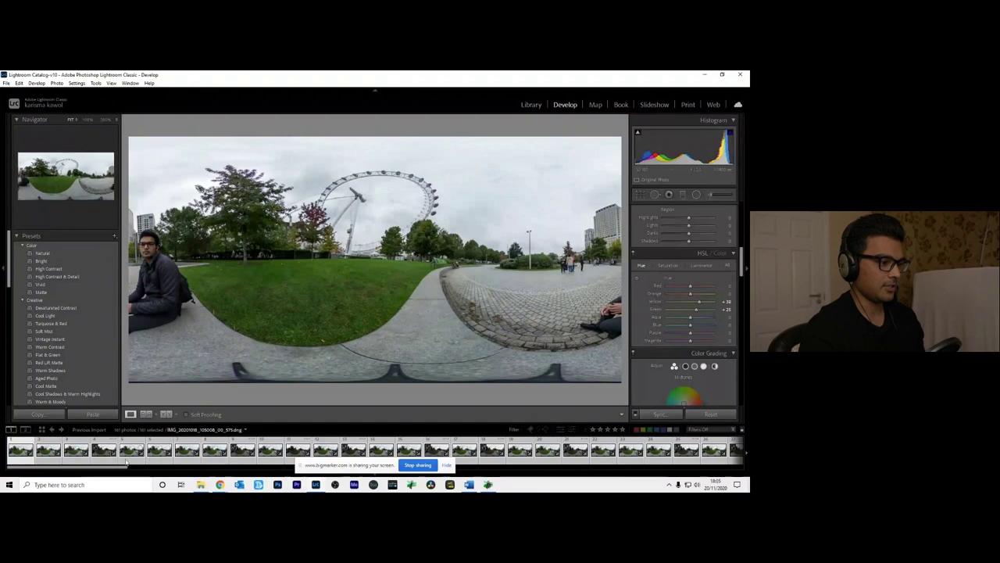
# Check the synchronized edits on several other photos along the timelapse sequence.
pyautogui.click(186, 452)
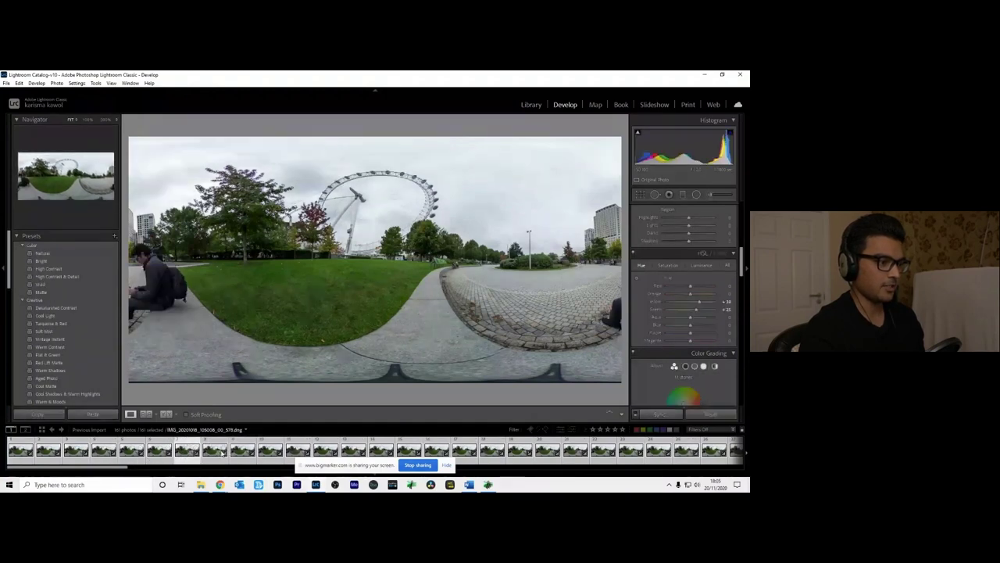
pyautogui.click(237, 451)
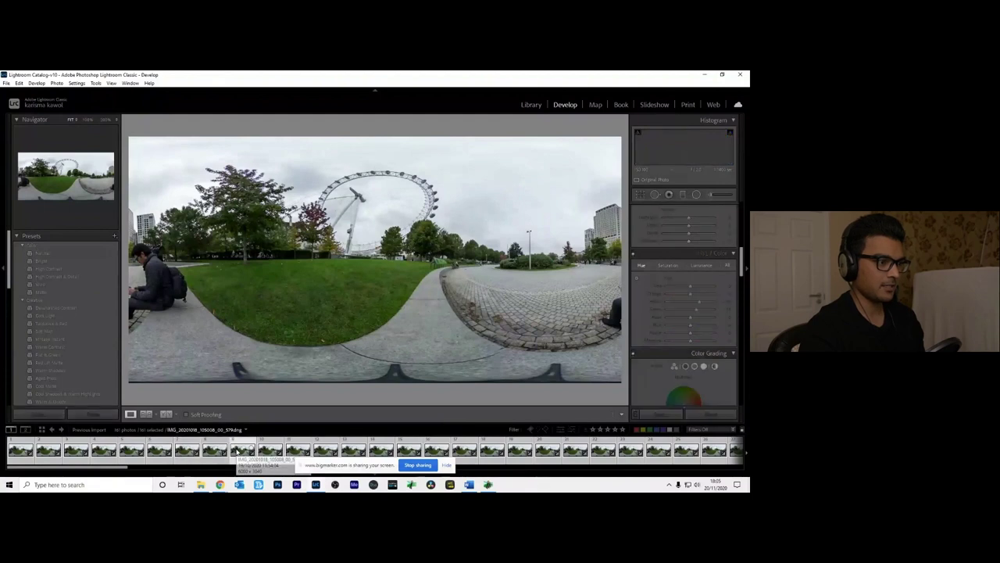
pyautogui.click(297, 451)
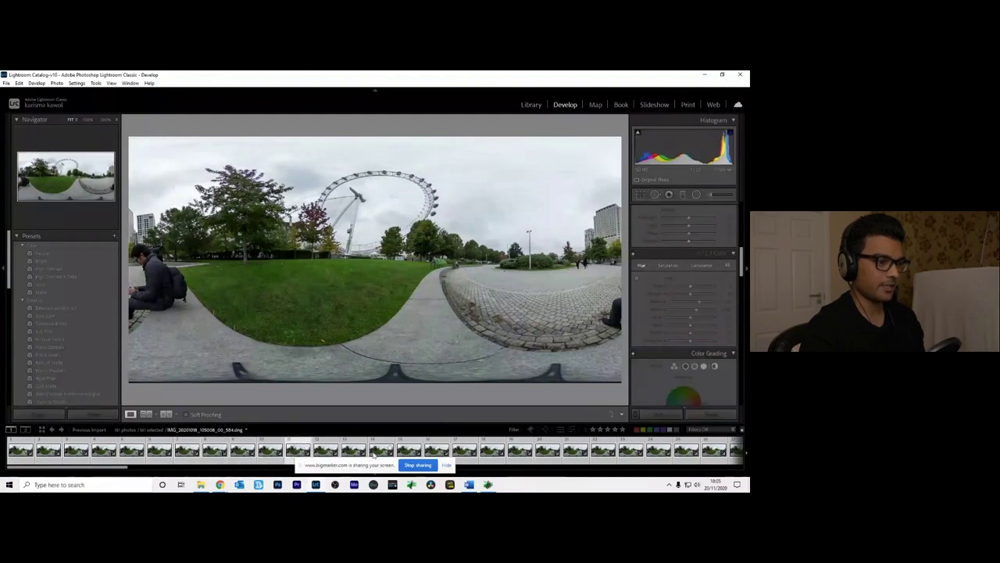
pyautogui.click(381, 451)
pyautogui.click(436, 451)
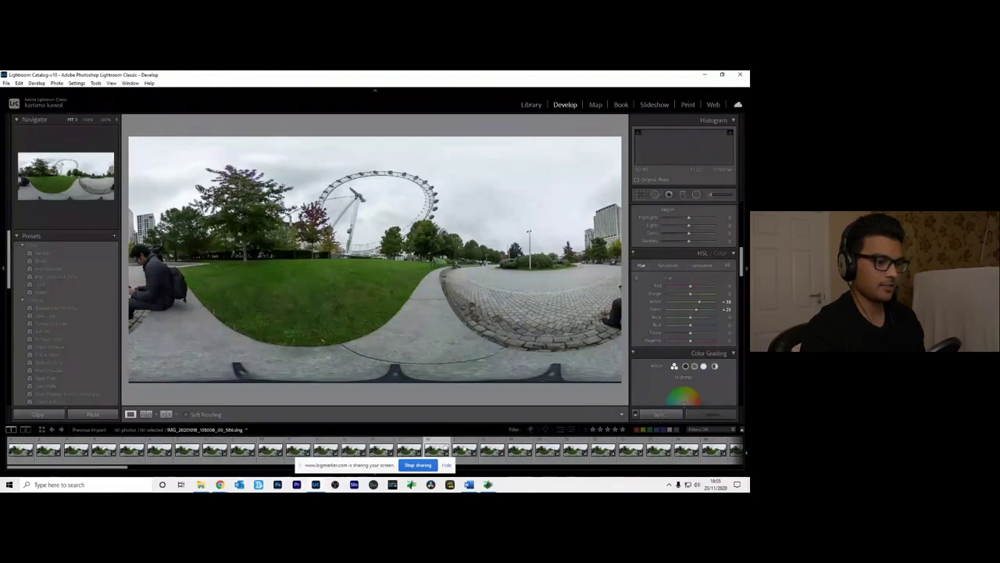
pyautogui.click(492, 451)
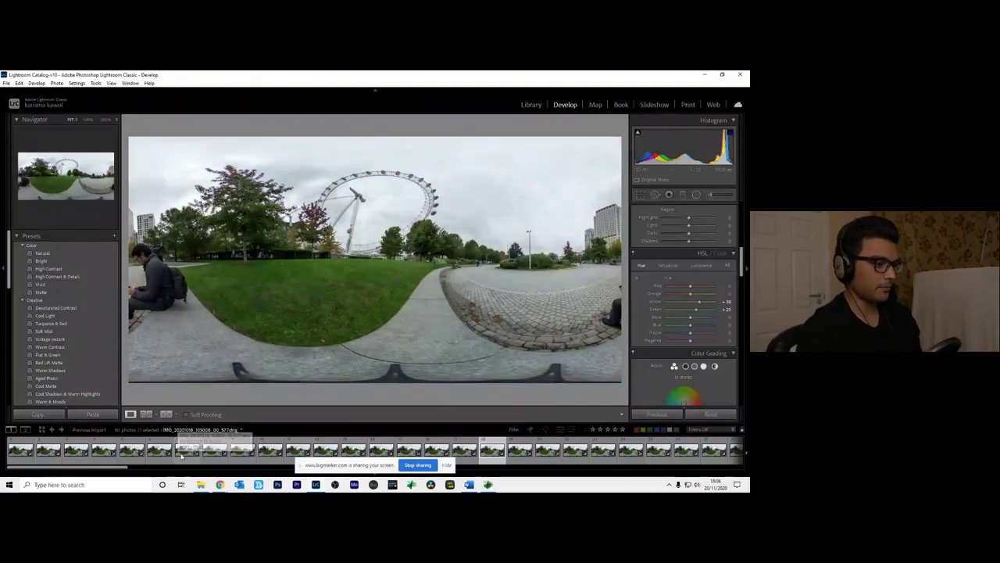
# Select all the timelapse photos and open the export settings for them.
pyautogui.hotkey('ctrl', 'a')
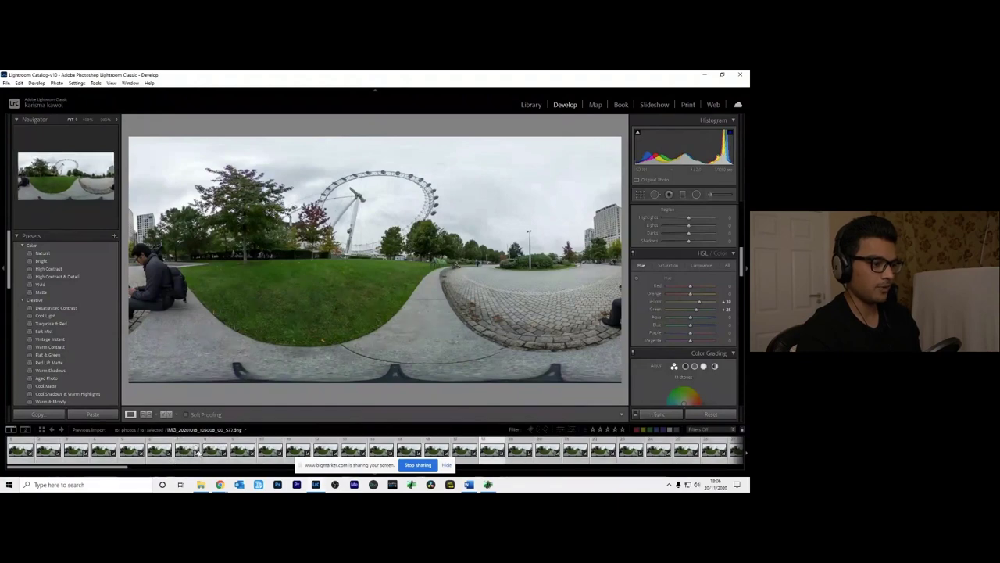
pyautogui.click(6, 83)
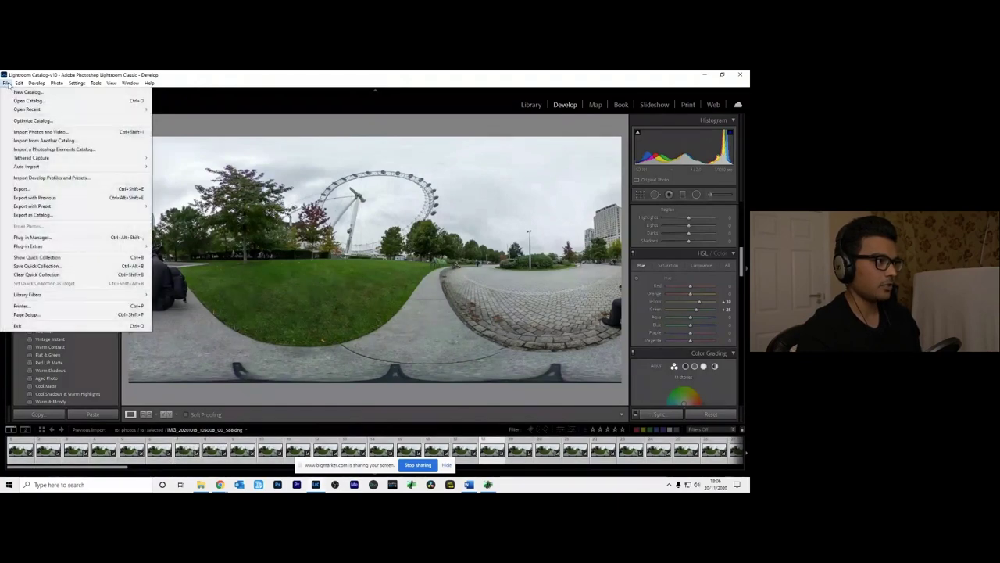
pyautogui.click(75, 190)
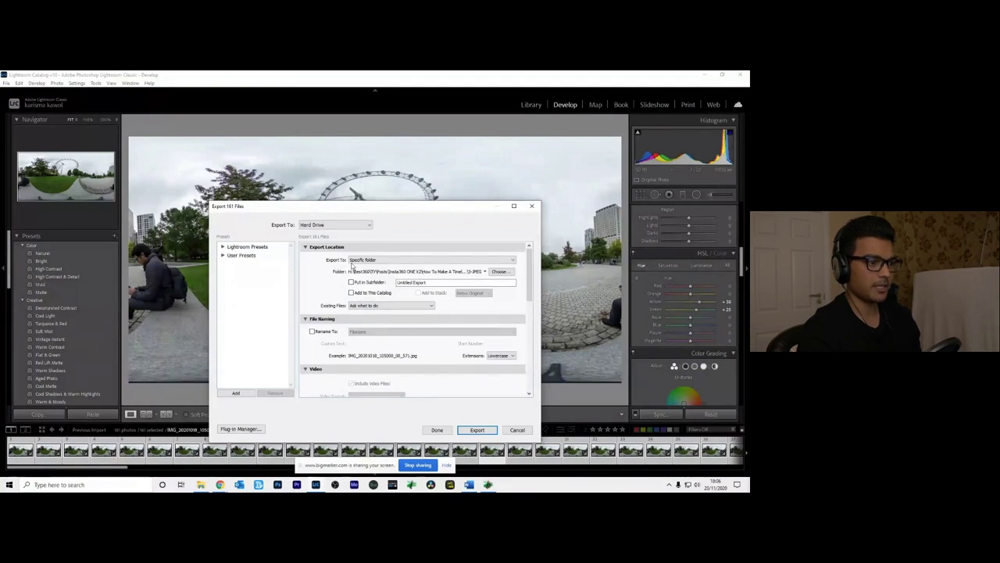
# Set the export folder to Drive 1 (E:) > IVRPA > How To Edit 360 Photos Webinar > DEMO > Timelapse Demo > 3-JPEG Photos.
pyautogui.click(498, 272)
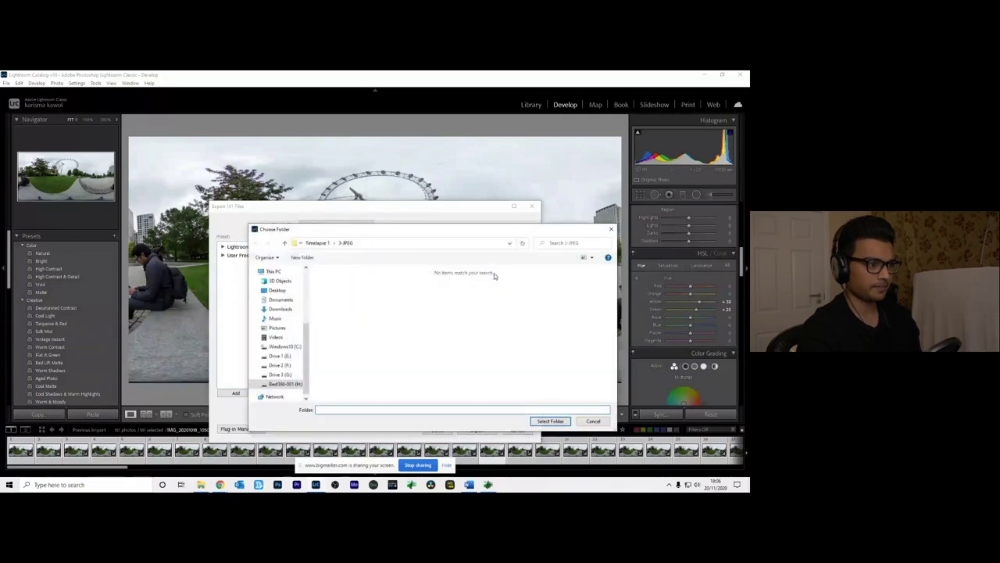
pyautogui.click(281, 375)
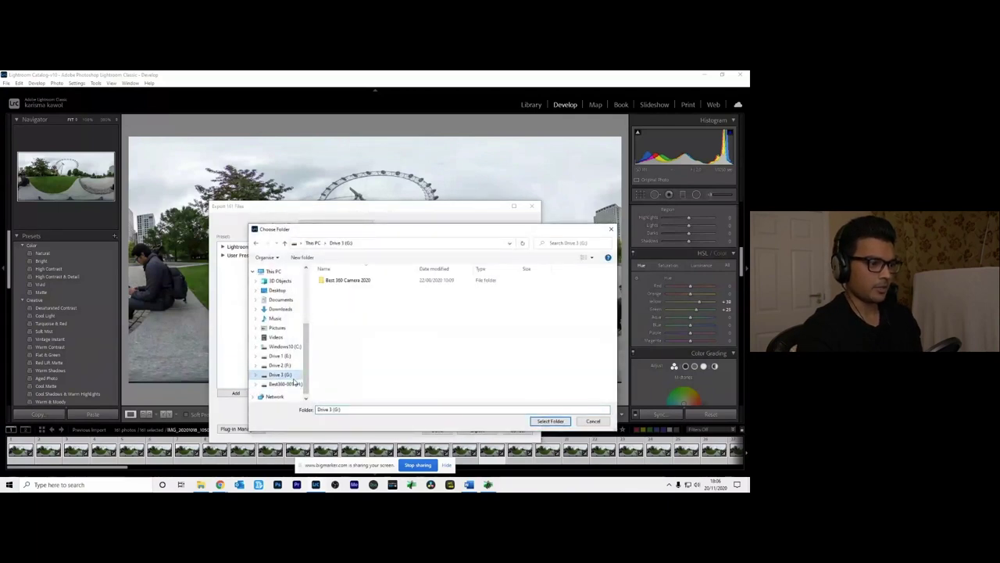
pyautogui.click(286, 383)
pyautogui.click(280, 356)
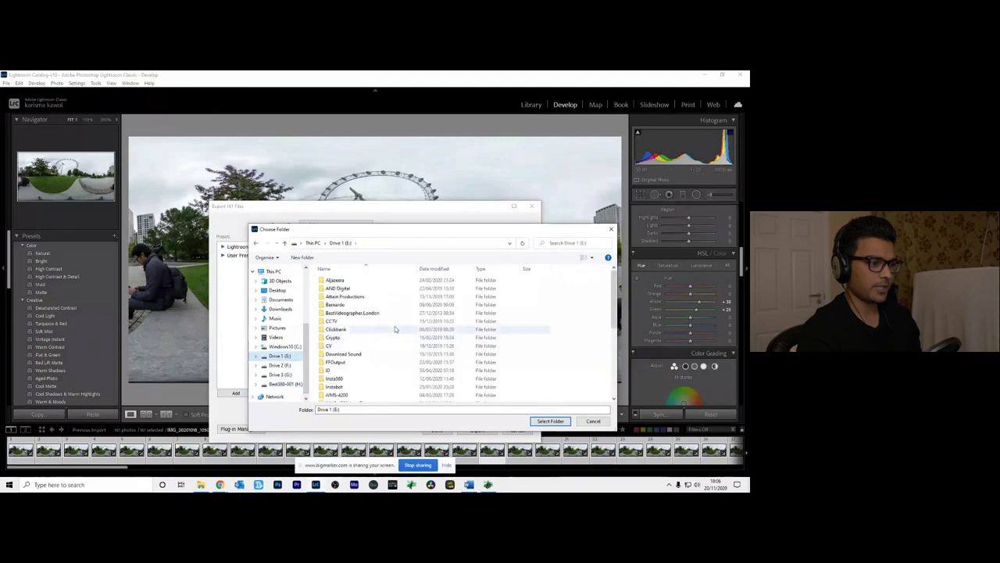
pyautogui.scroll(-2, 367, 336)
pyautogui.click(348, 365)
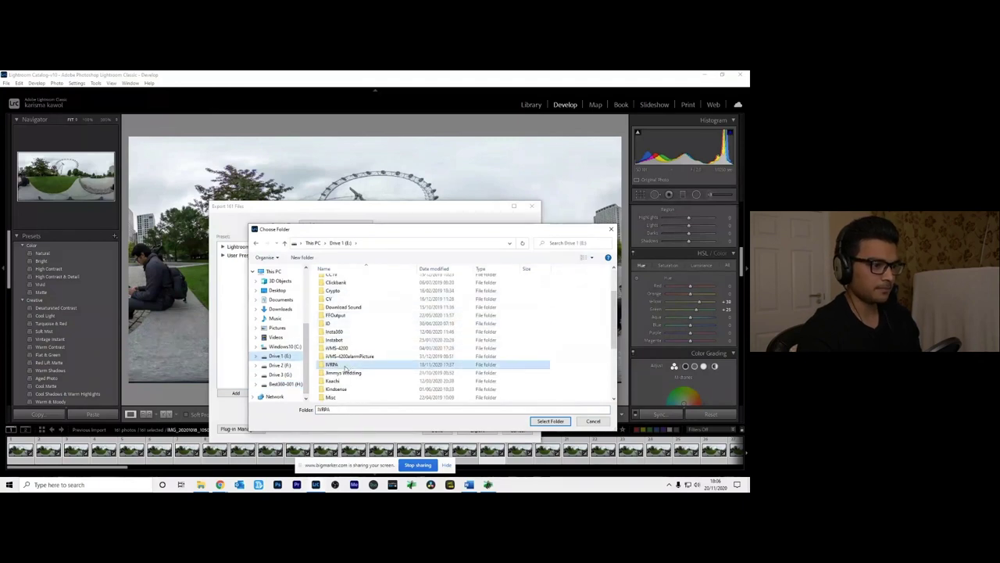
pyautogui.click(349, 367)
pyautogui.doubleClick(348, 366)
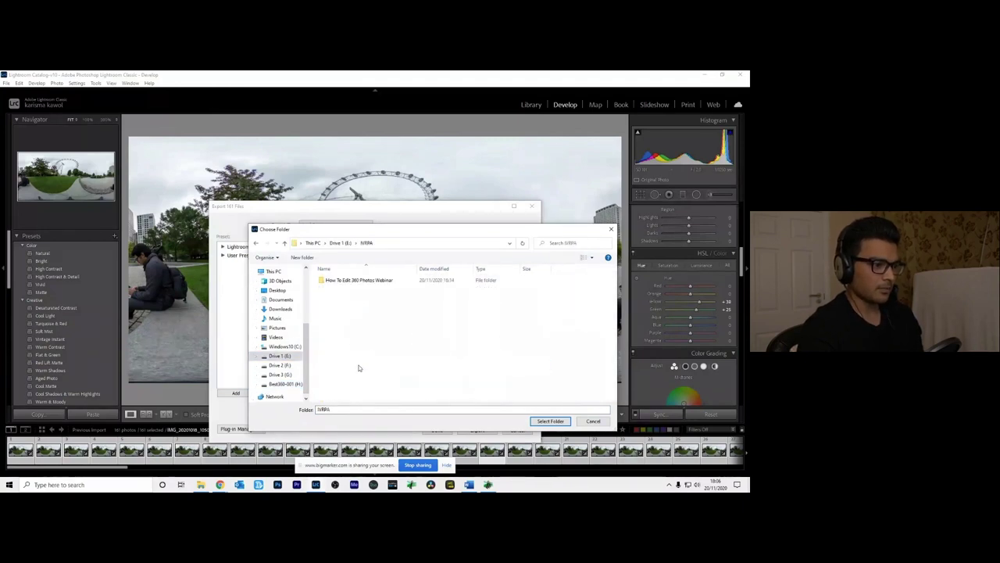
pyautogui.doubleClick(336, 280)
pyautogui.doubleClick(336, 280)
pyautogui.doubleClick(362, 288)
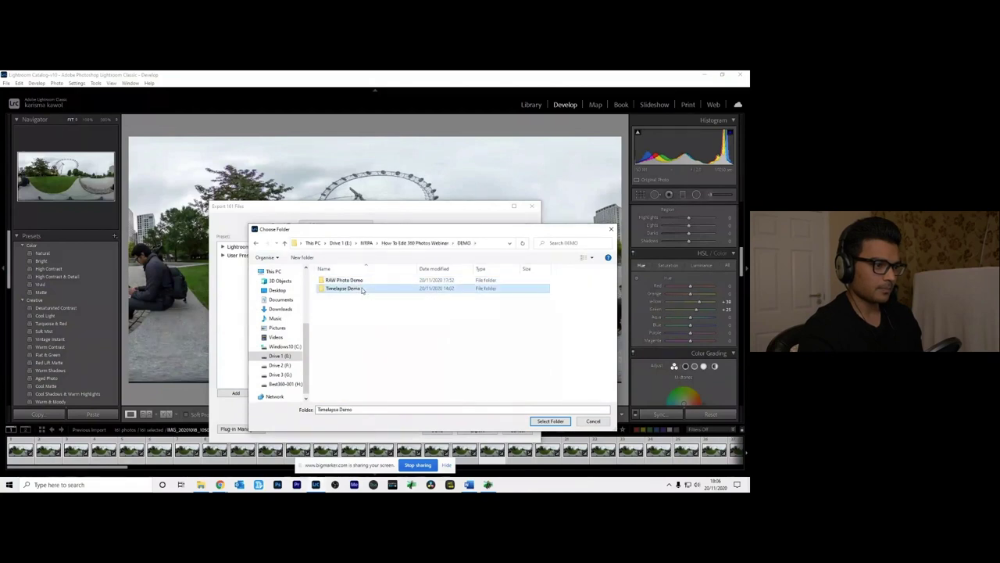
pyautogui.click(349, 282)
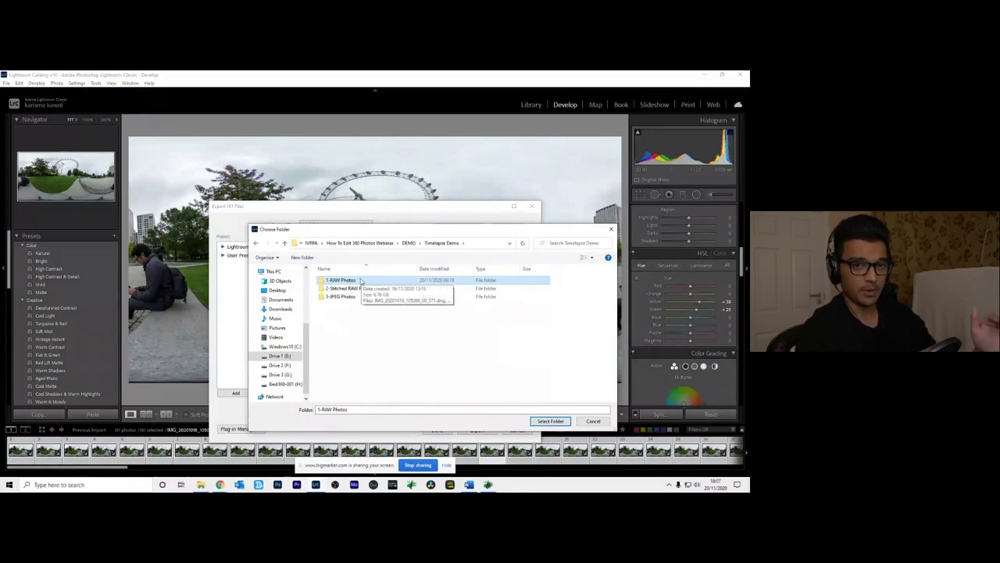
pyautogui.click(364, 289)
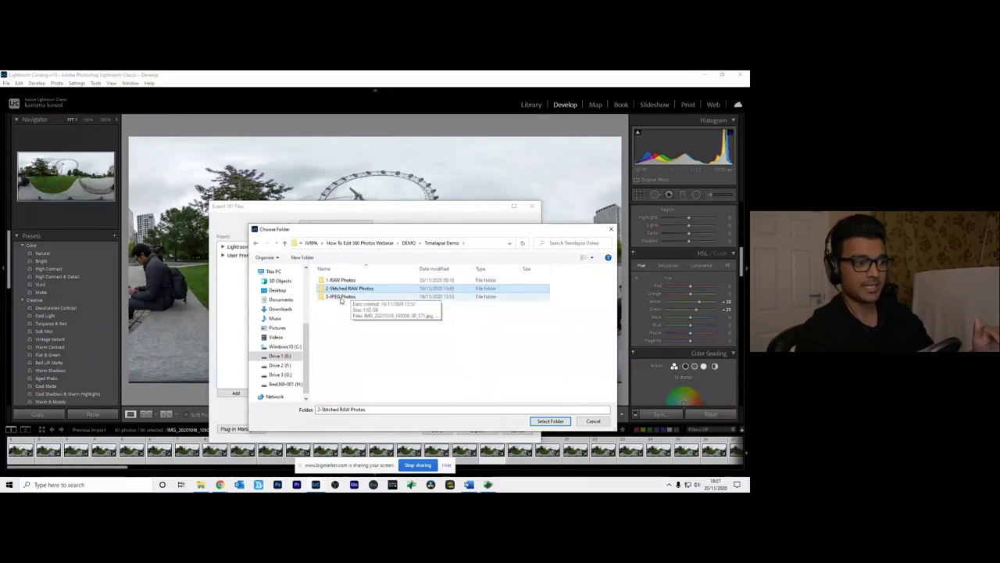
pyautogui.click(341, 297)
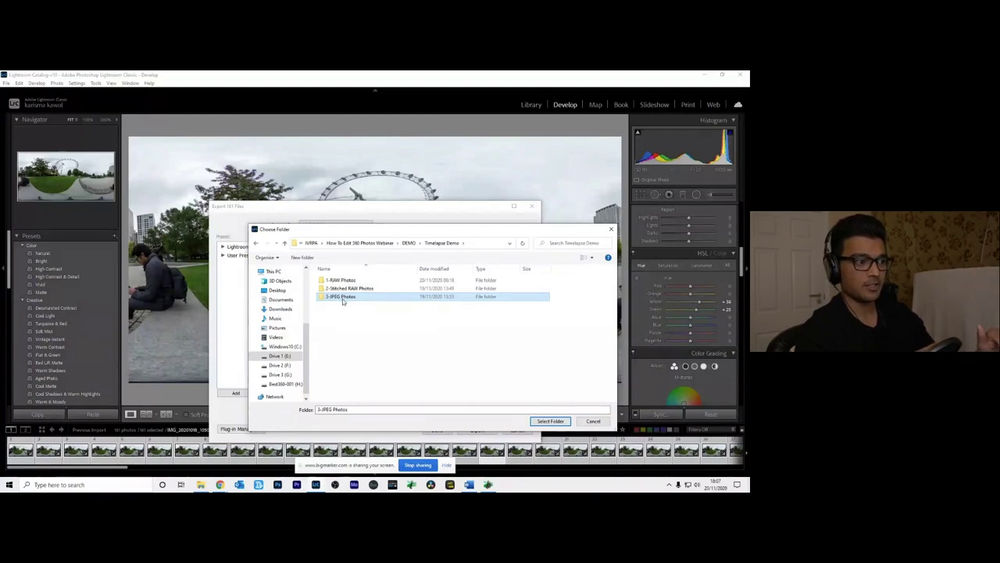
pyautogui.doubleClick(343, 299)
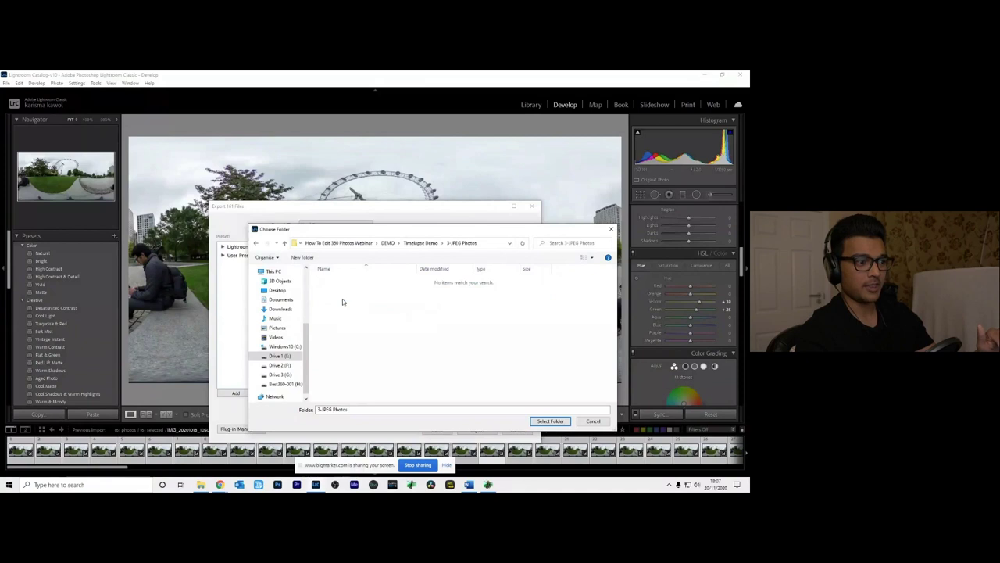
pyautogui.click(550, 421)
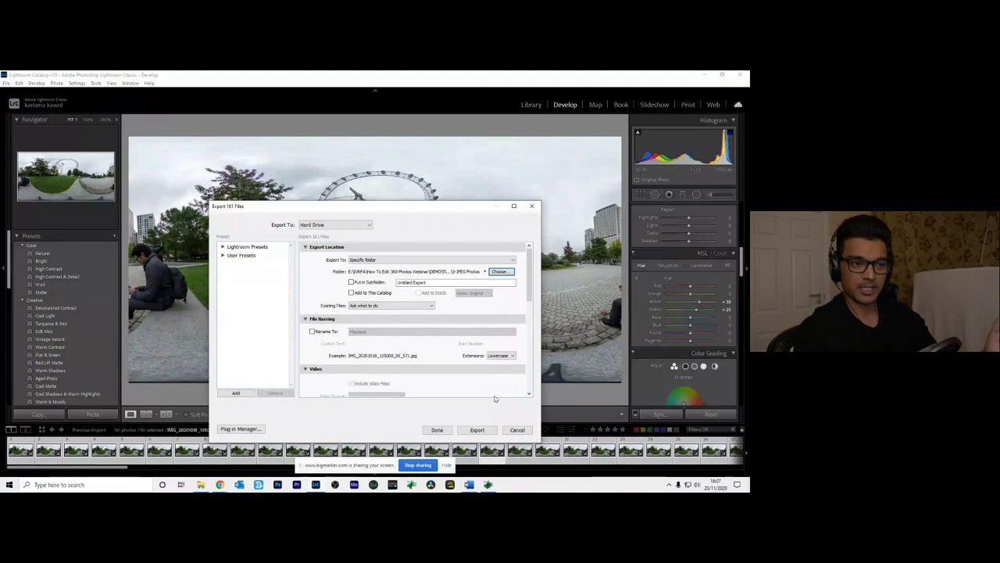
# Start exporting the photos as sRGB JPEGs at quality 100 and close Lightroom Classic to return to File Explorer.
pyautogui.moveTo(528, 291); pyautogui.dragTo(533, 336)
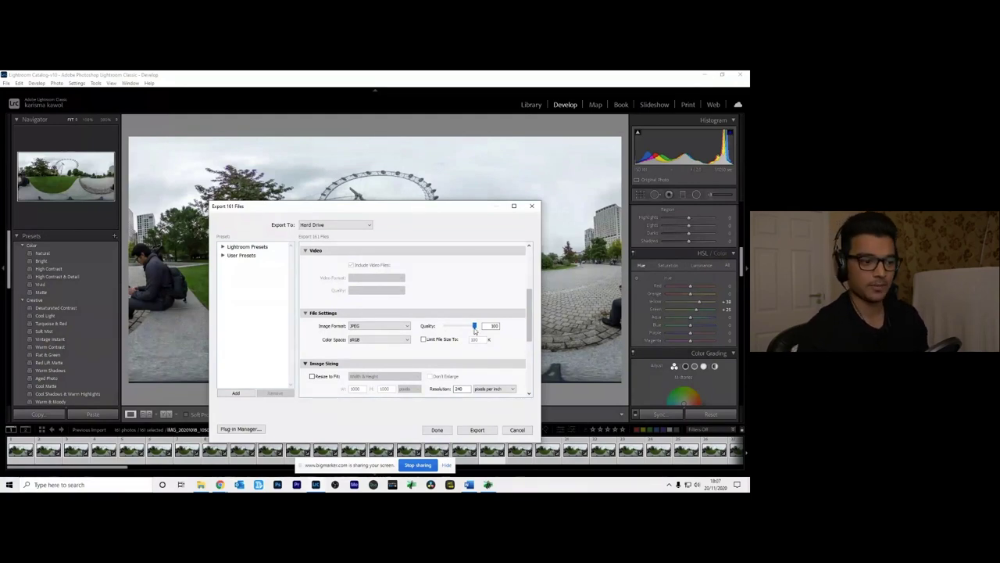
pyautogui.click(476, 430)
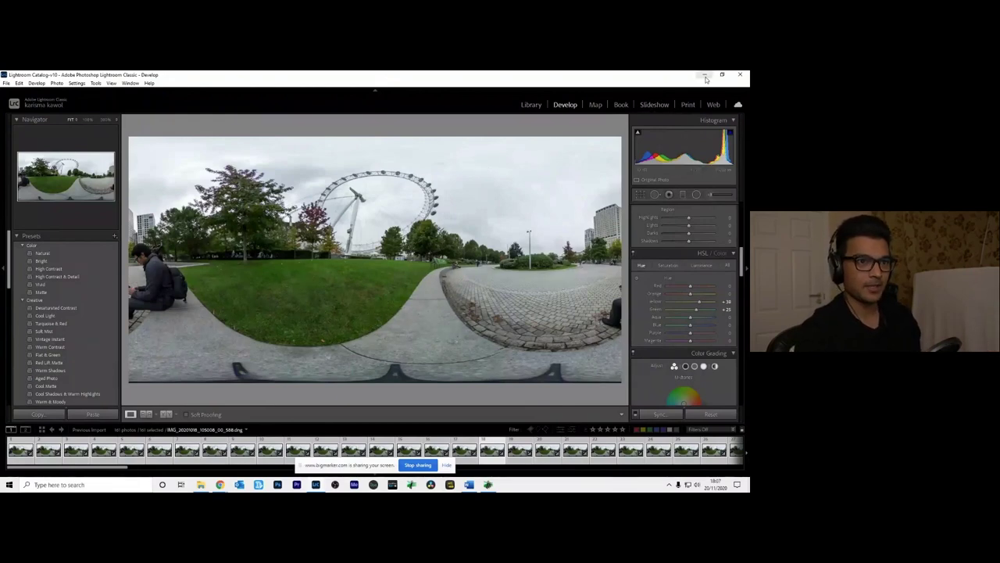
pyautogui.click(740, 75)
pyautogui.click(422, 282)
pyautogui.click(440, 313)
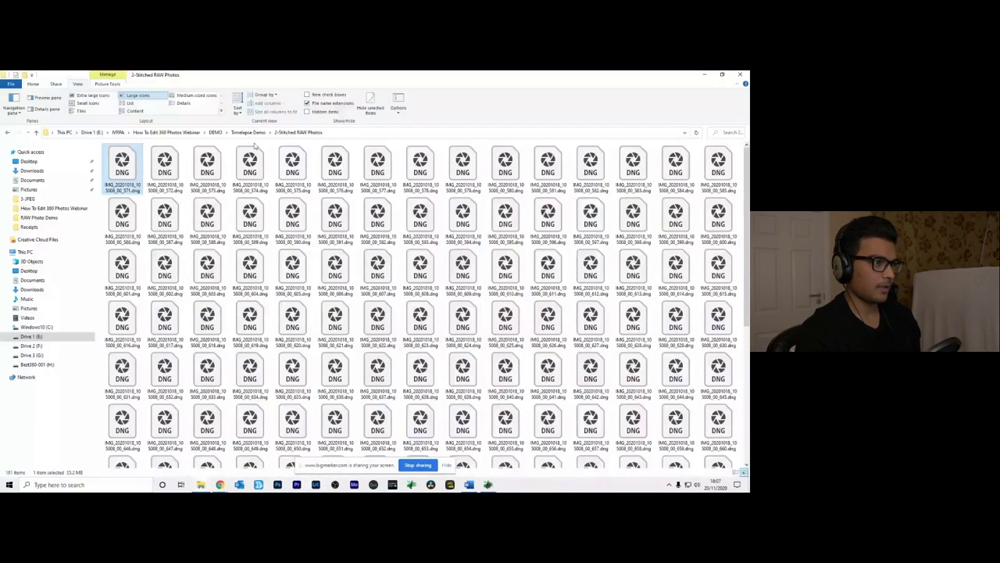
# View the exported photos in the Timelapse Demo's 3-JPEG Photos folder and switch to Adobe Premiere Pro.
pyautogui.click(249, 132)
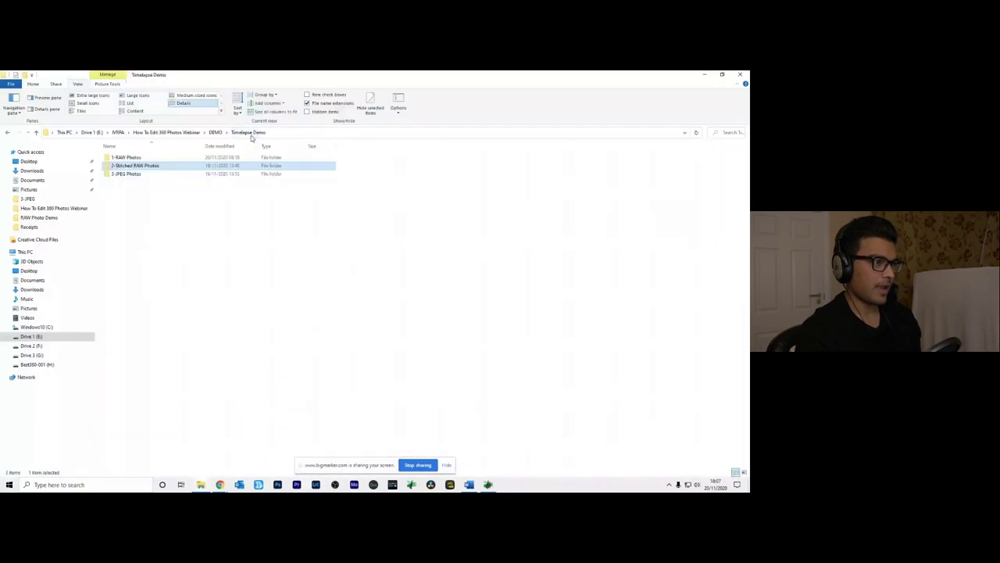
pyautogui.doubleClick(167, 173)
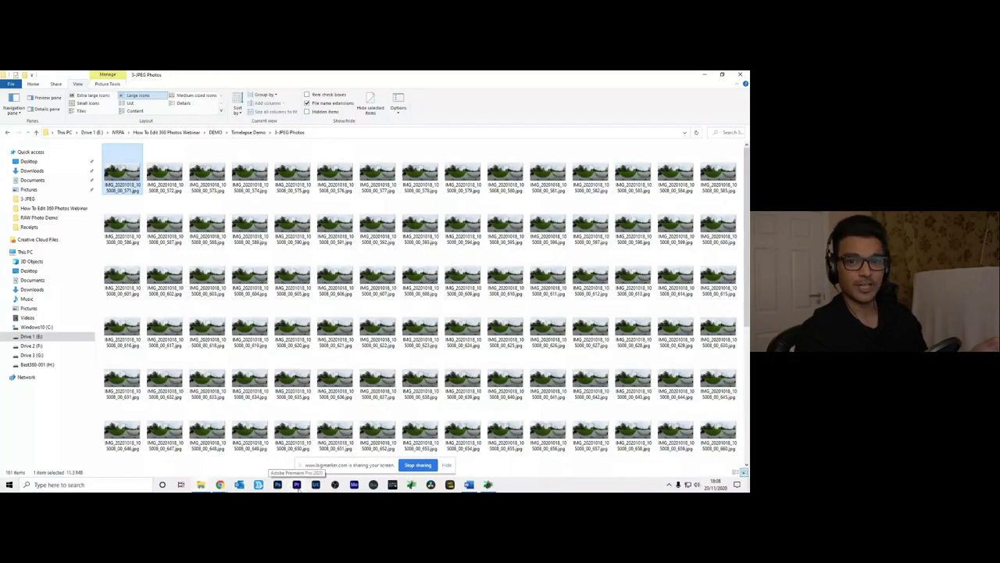
pyautogui.click(296, 486)
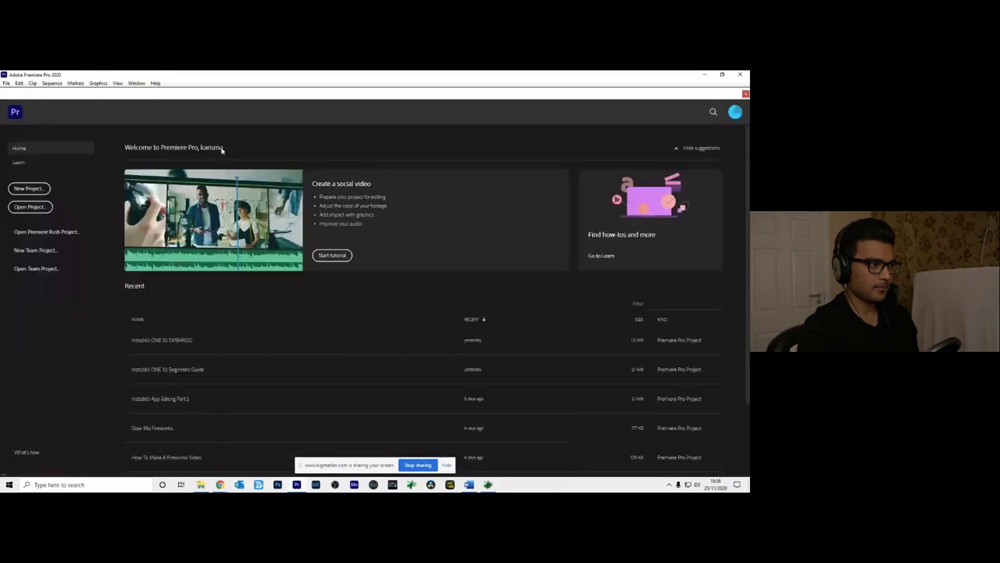
# Create a new project named Timelapse 1 in Drive 1 (E:) > IVRPA > How To Edit 360 Photos Webinar > DEMO > Timelapse Demo.
pyautogui.click(32, 192)
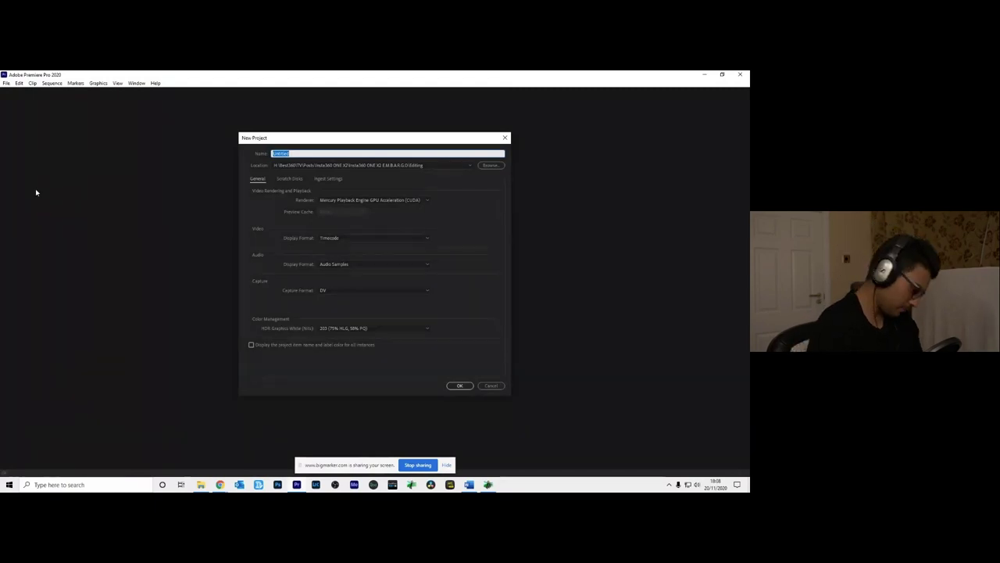
pyautogui.write('Timelapse 1')
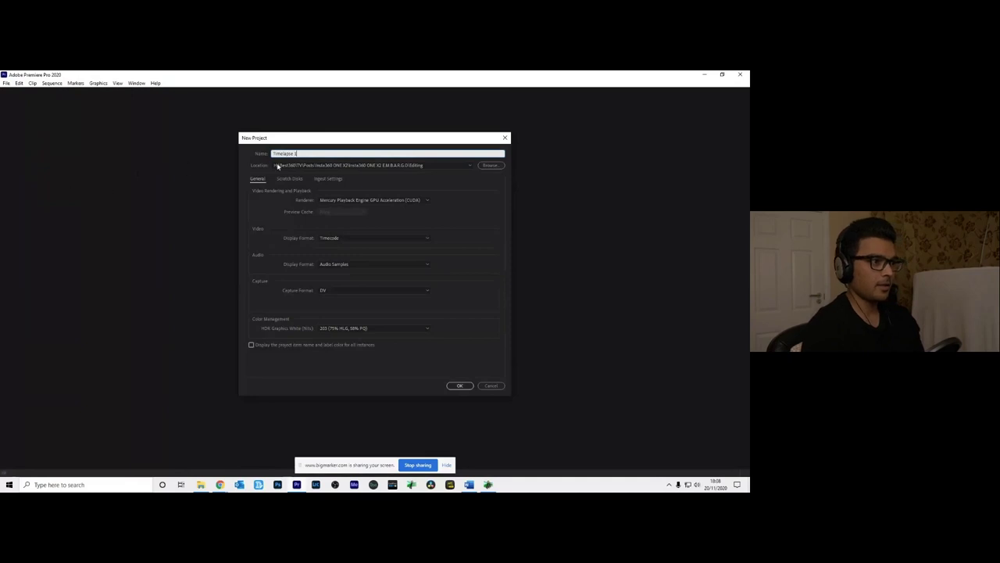
pyautogui.click(490, 165)
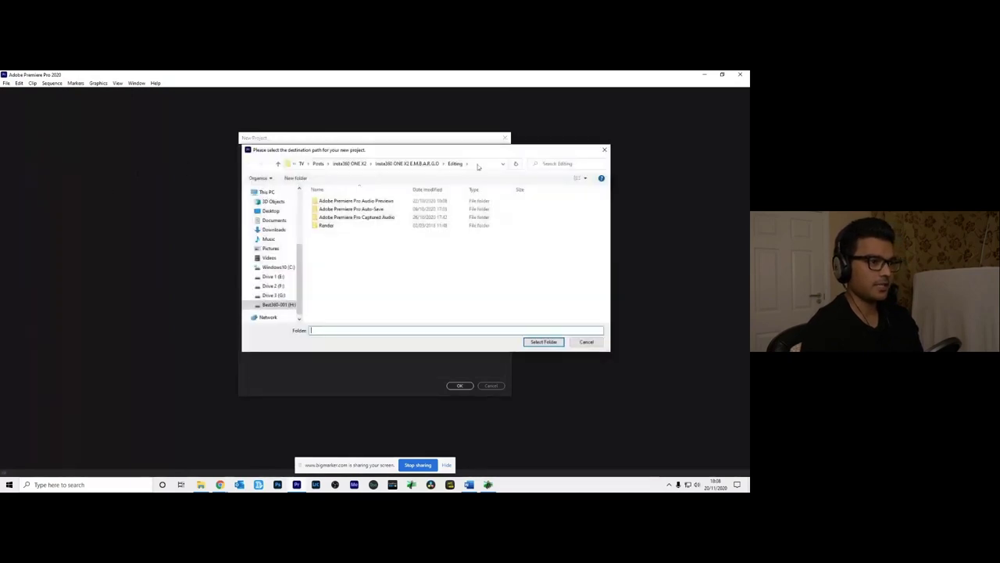
pyautogui.click(273, 278)
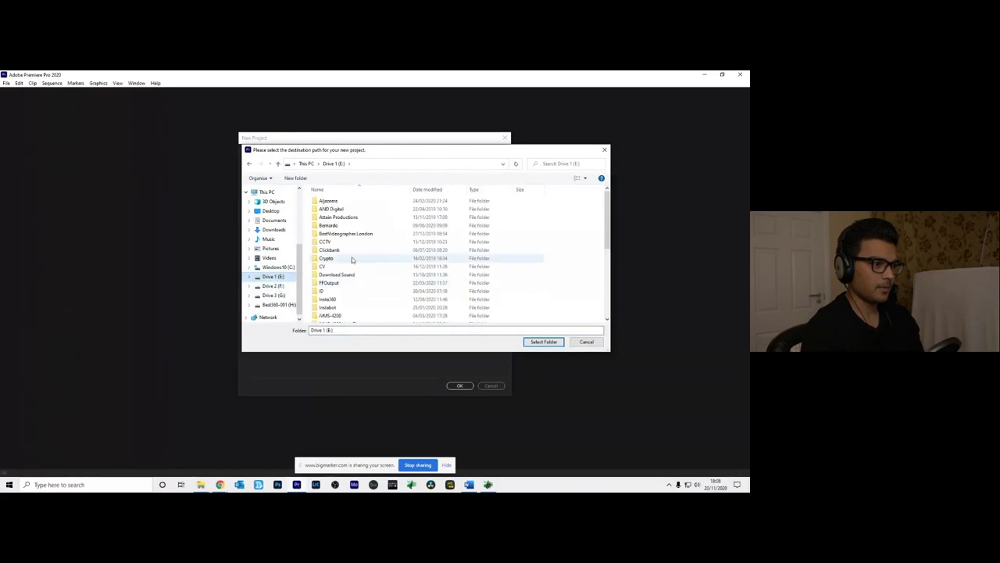
pyautogui.scroll(-3, 345, 283)
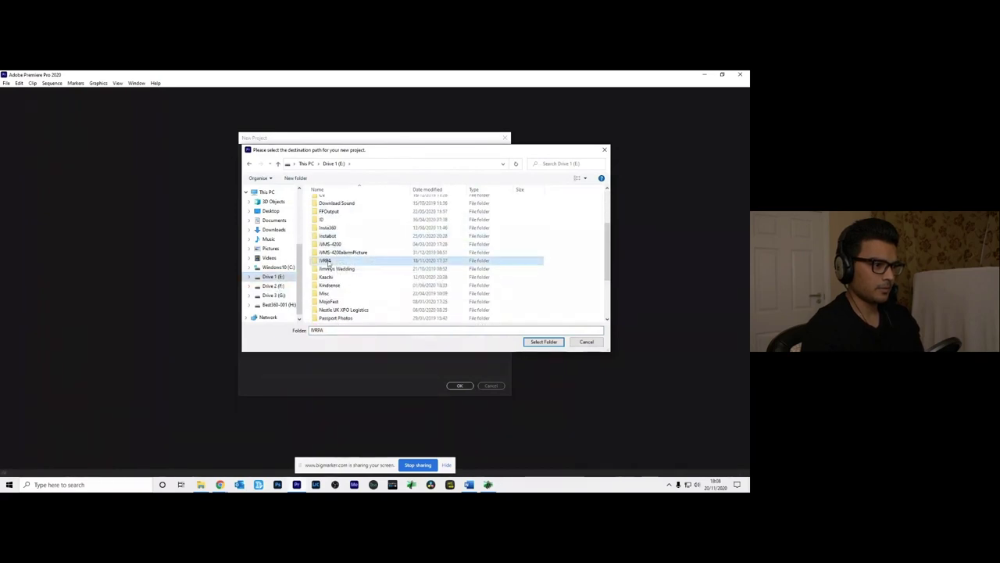
pyautogui.doubleClick(327, 261)
pyautogui.doubleClick(344, 202)
pyautogui.doubleClick(344, 202)
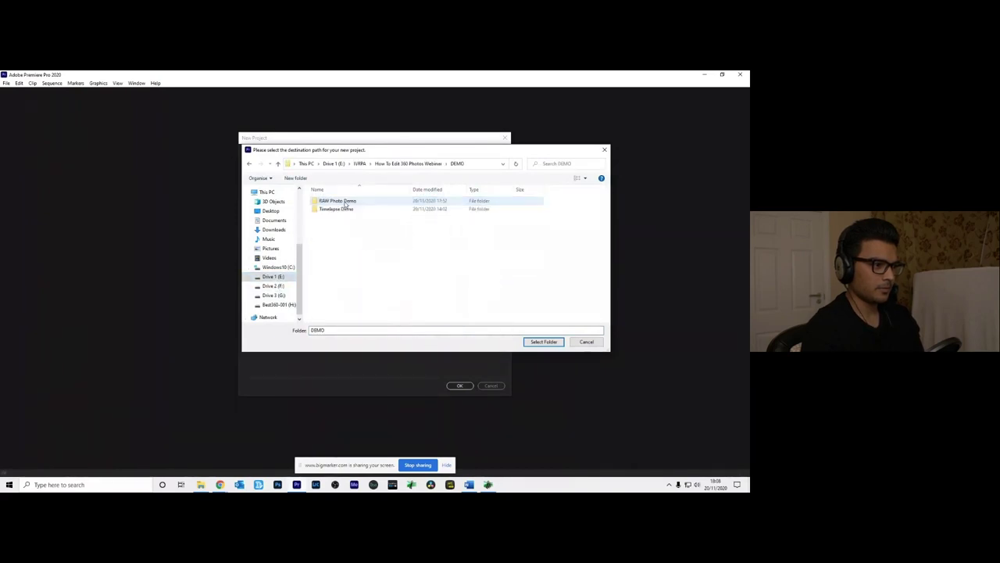
pyautogui.doubleClick(342, 208)
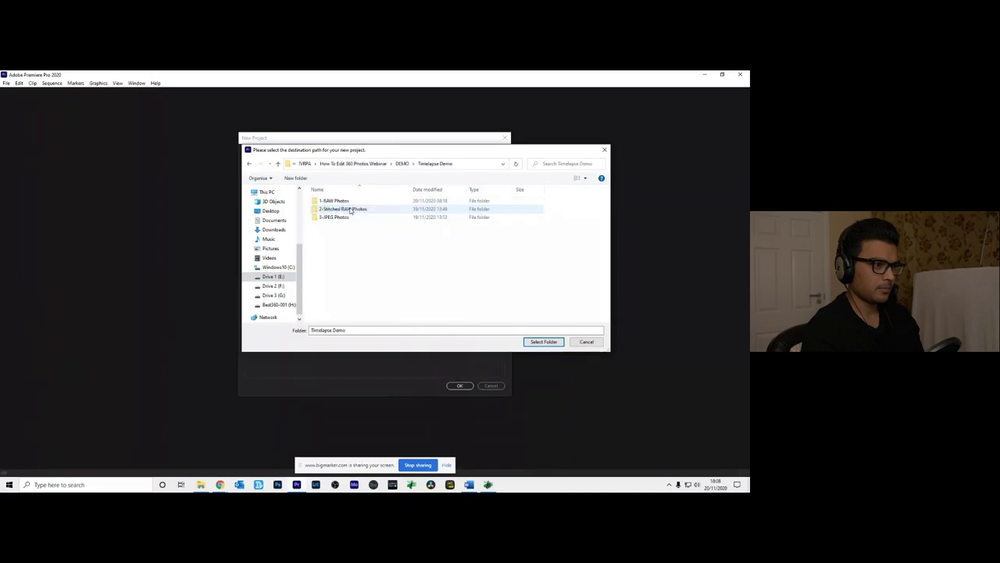
pyautogui.click(534, 341)
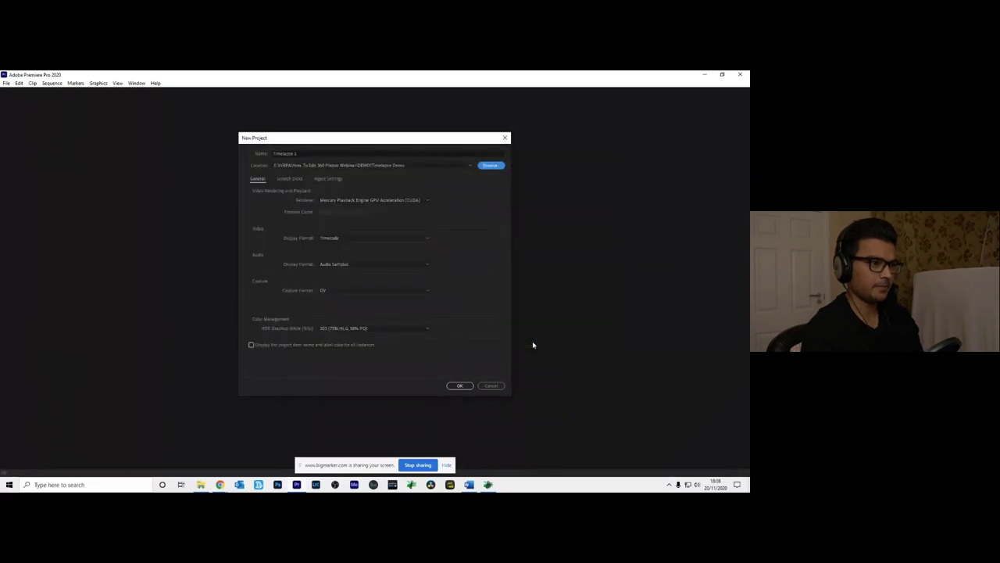
pyautogui.click(460, 385)
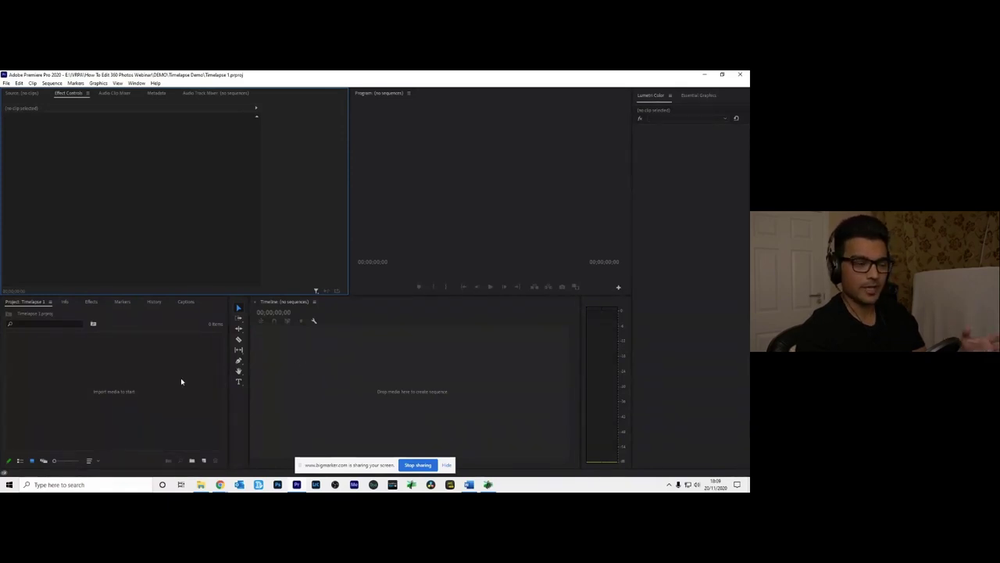
# Import the JPEGs from Timelapse 1 > 3-JPEG as an image sequence starting with IMG_20201018_105008_00_571.jpg.
pyautogui.click(13, 304)
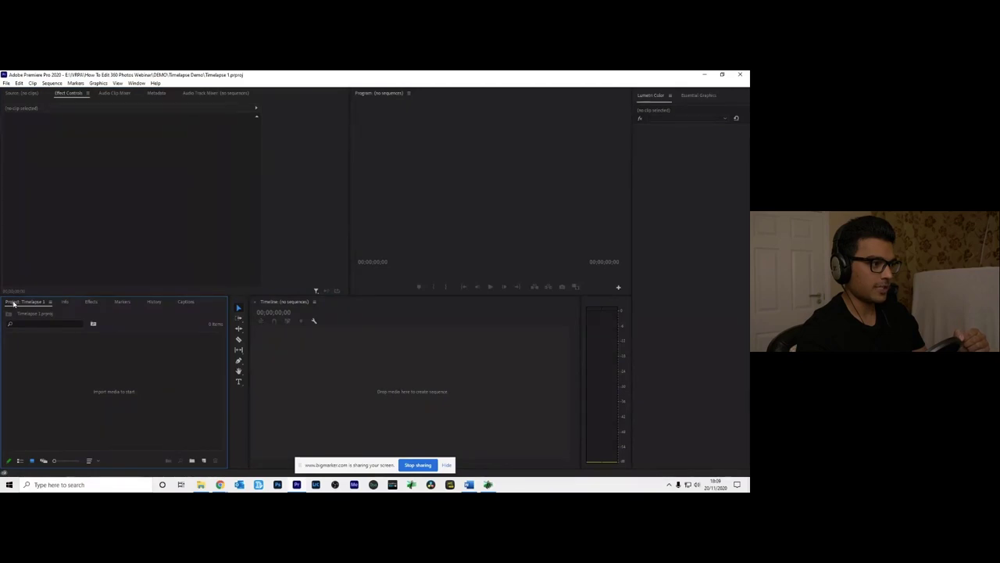
pyautogui.rightClick(32, 367)
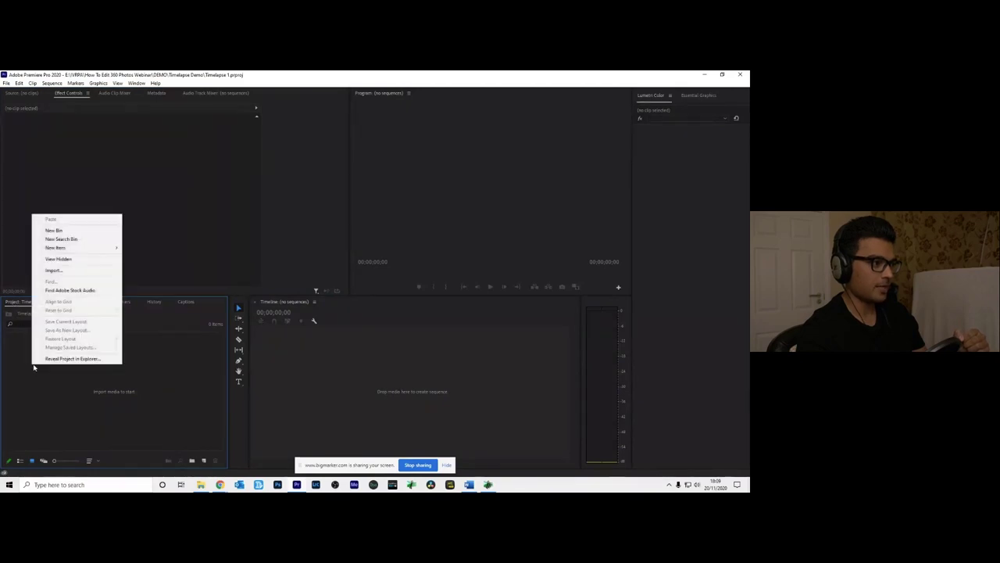
pyautogui.click(73, 271)
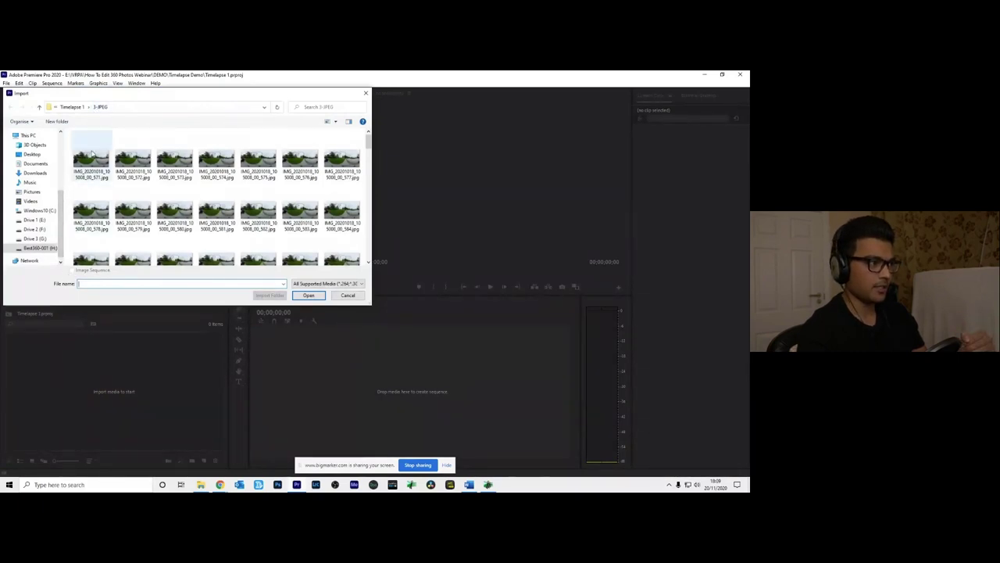
pyautogui.click(92, 154)
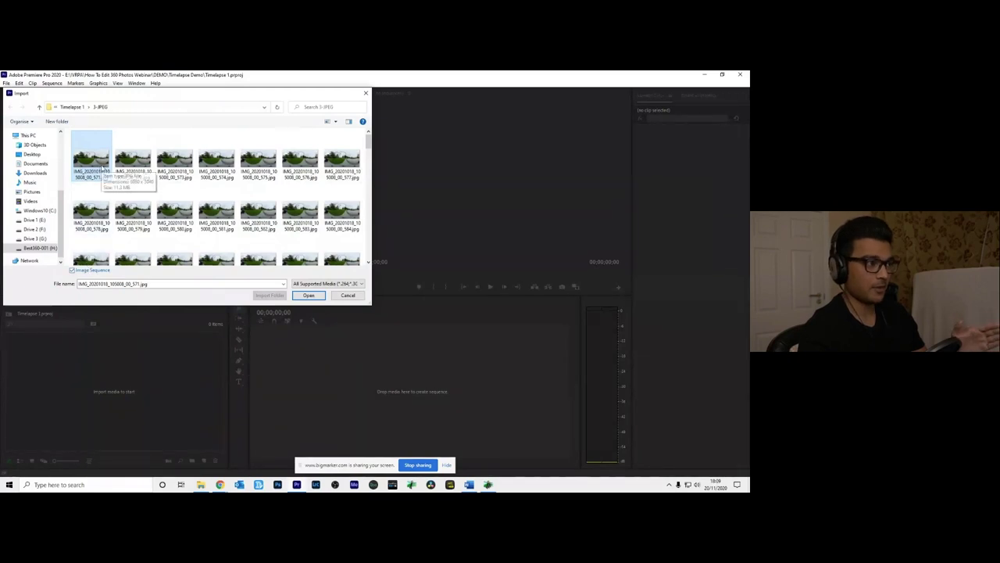
pyautogui.click(309, 295)
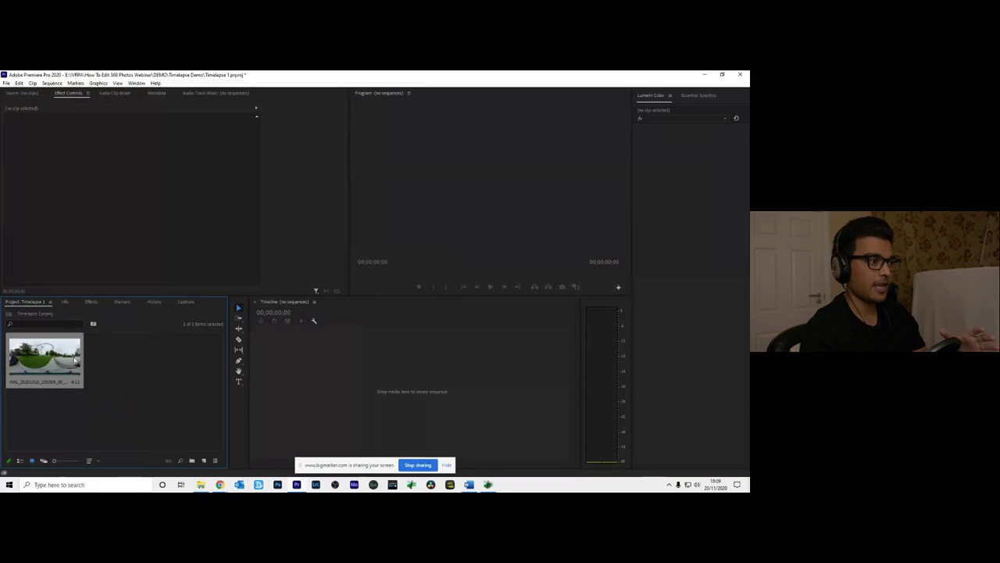
# Preview the imported timelapse clip by playing it from near its start in the Source Monitor.
pyautogui.doubleClick(44, 363)
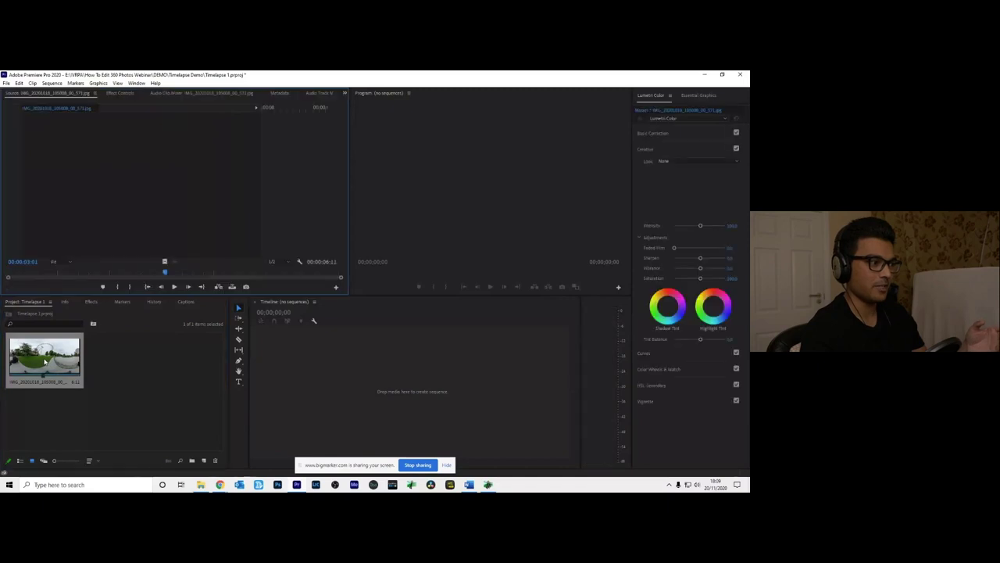
pyautogui.click(24, 272)
pyautogui.moveTo(24, 272); pyautogui.dragTo(73, 272)
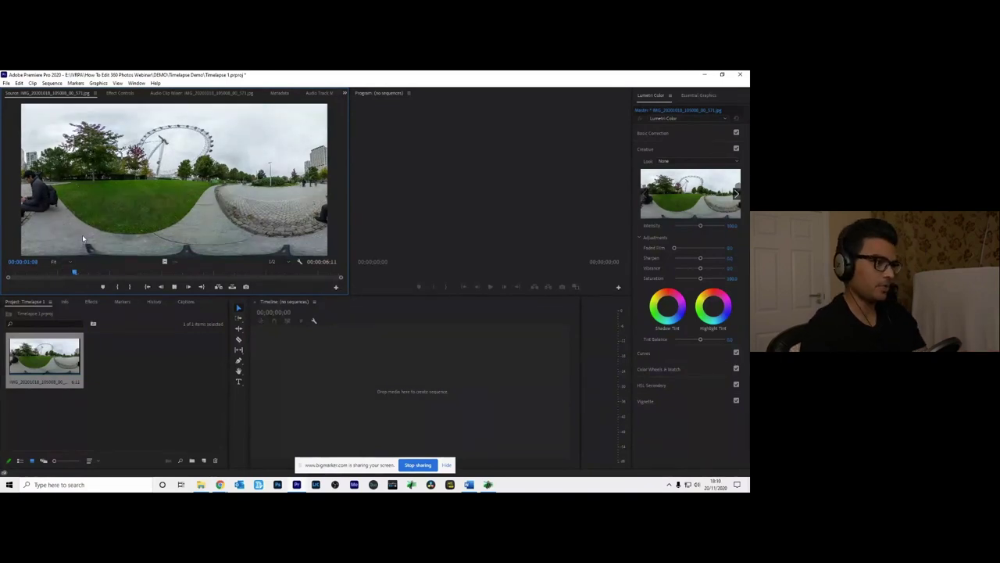
pyautogui.press('space')
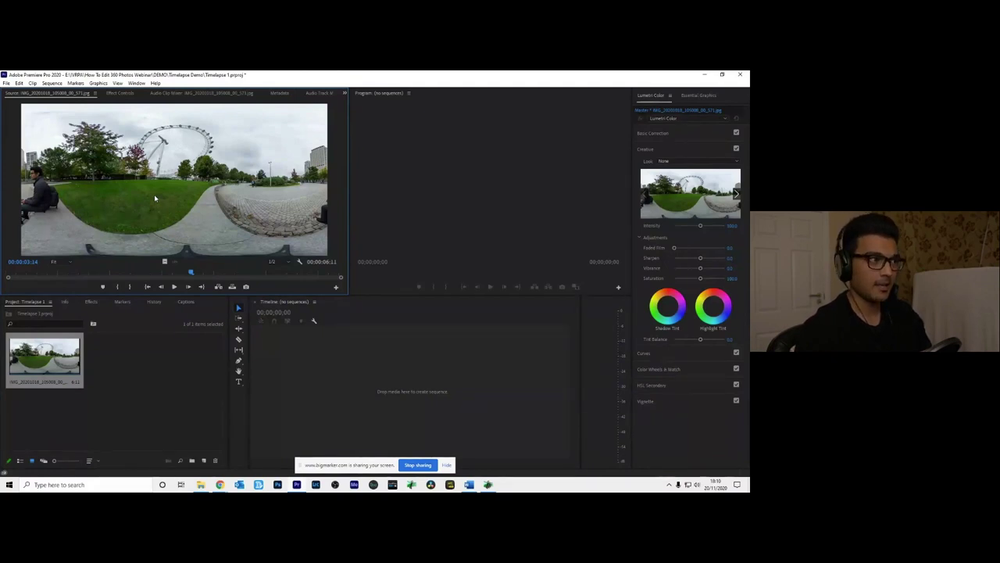
# Set up proxy creation for the timelapse clip with the QuickTime format and the DNxHR VR Monoscopic Proxy preset.
pyautogui.rightClick(55, 361)
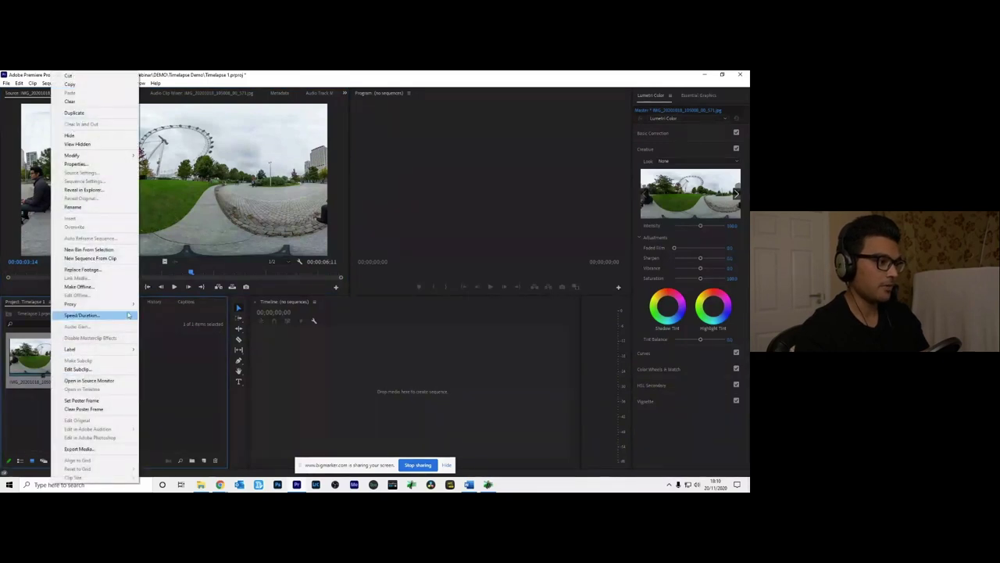
pyautogui.moveTo(122, 306)
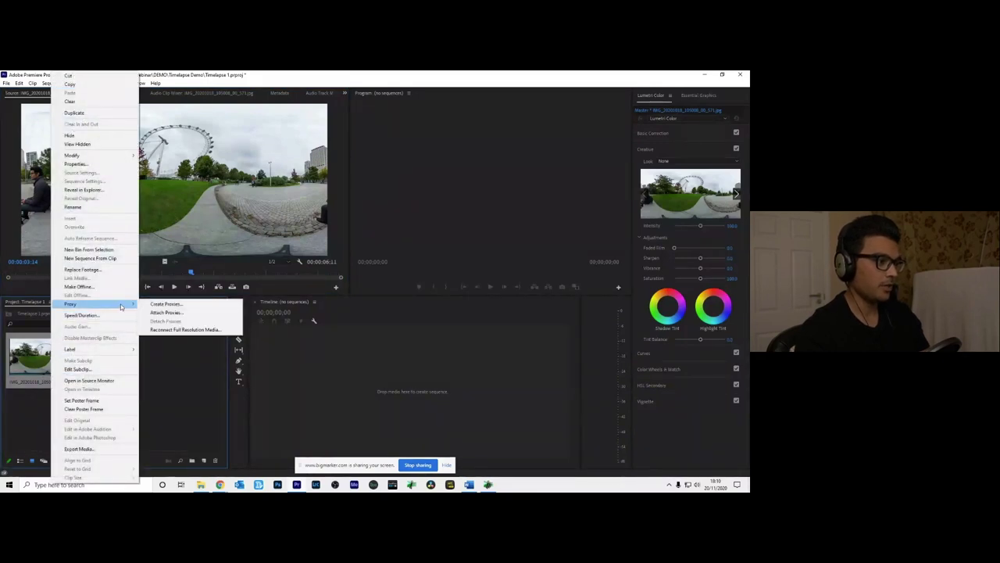
pyautogui.click(161, 303)
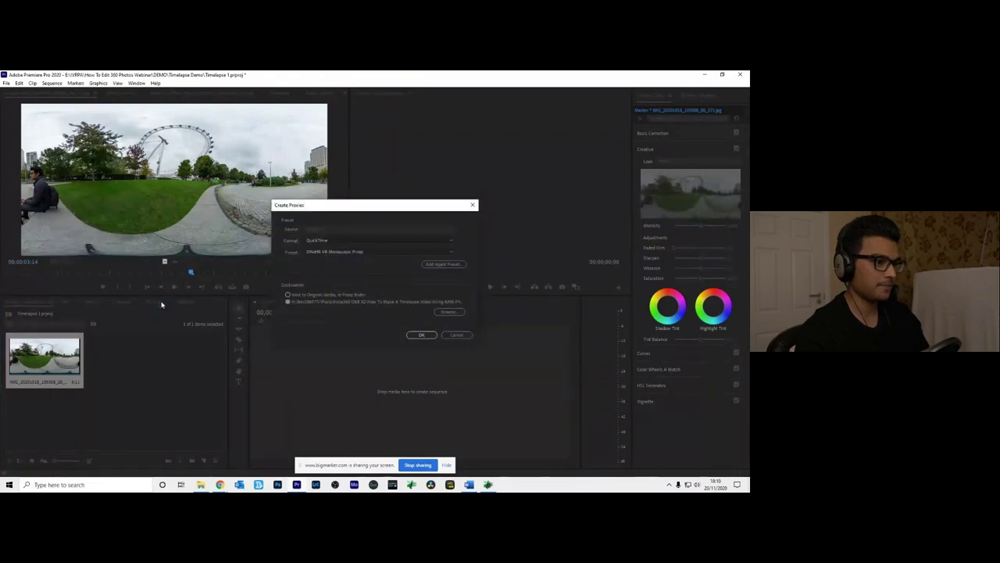
pyautogui.click(330, 241)
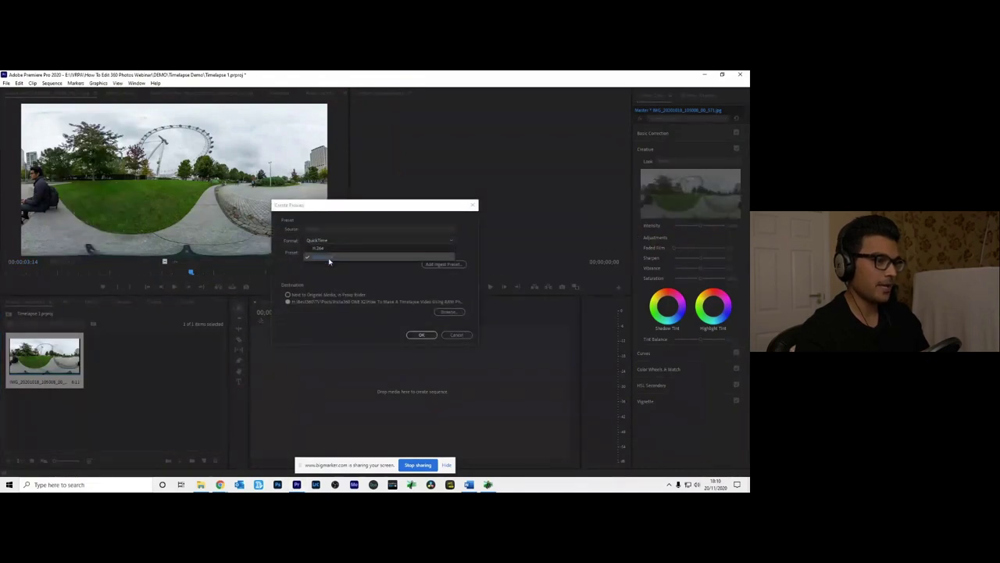
pyautogui.click(329, 258)
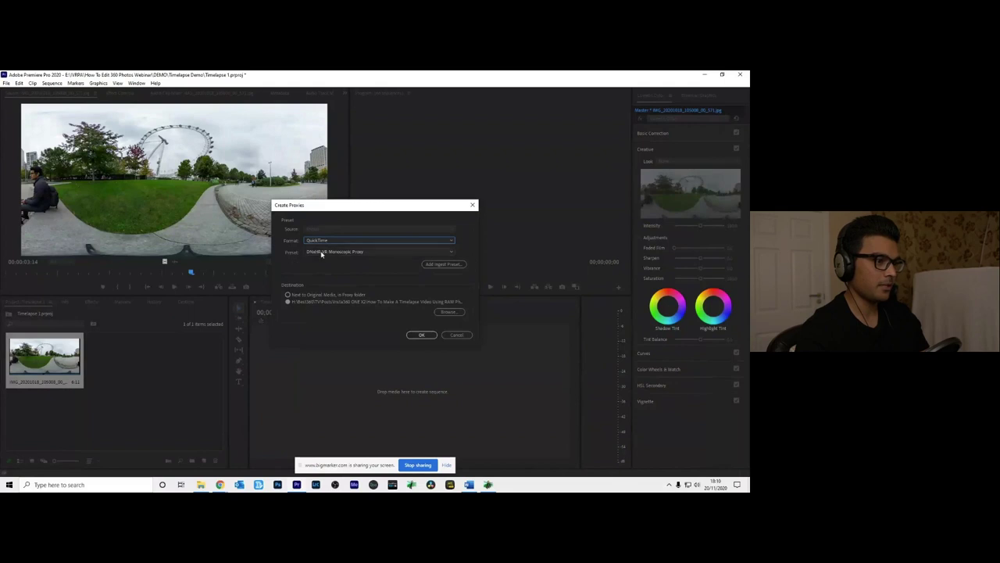
pyautogui.click(322, 252)
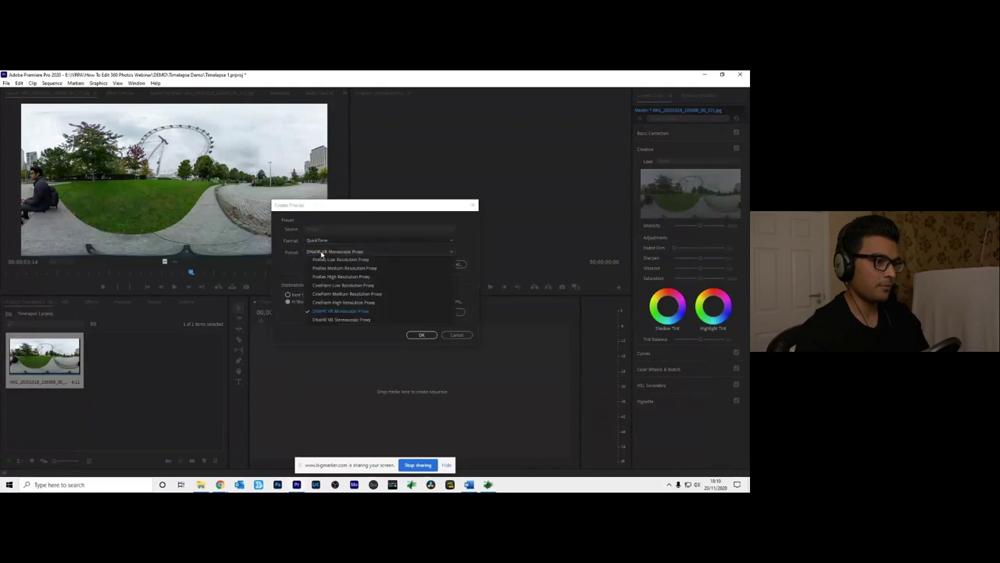
pyautogui.click(357, 311)
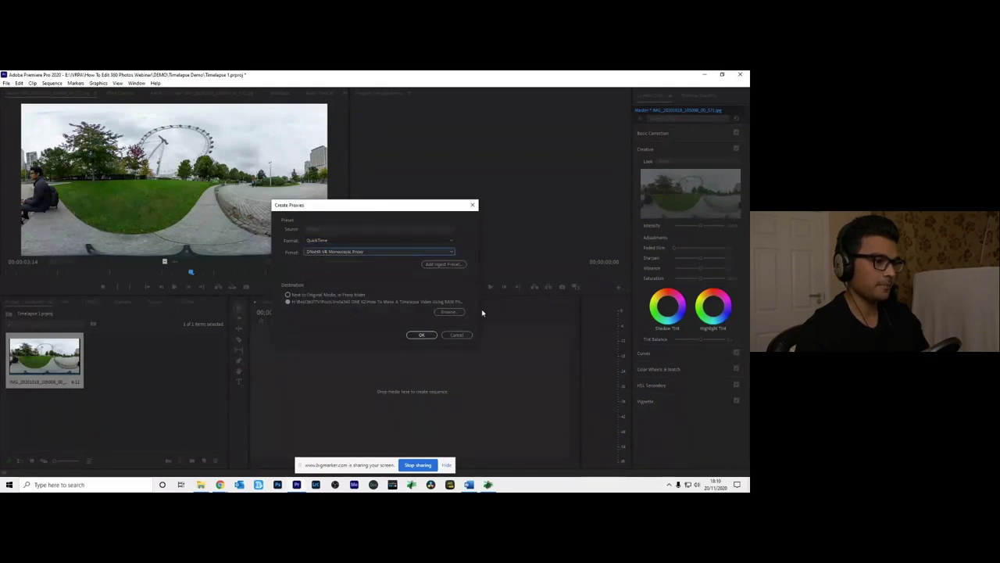
# Set the proxy destination to Drive 1 (E:) > IVRPA > How To Edit 360 Photos Webinar > DEMO > Timelapse Demo.
pyautogui.click(449, 311)
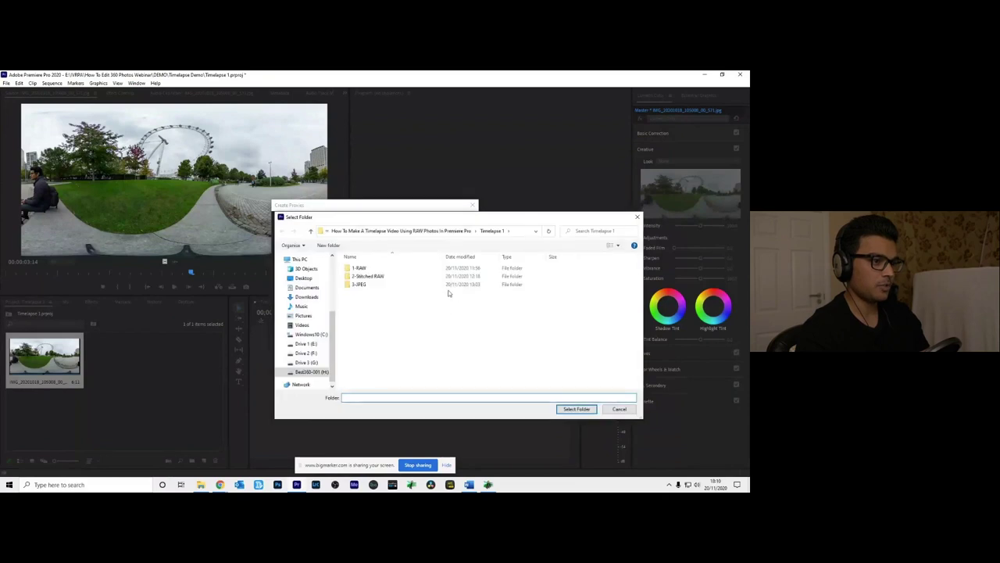
pyautogui.click(315, 344)
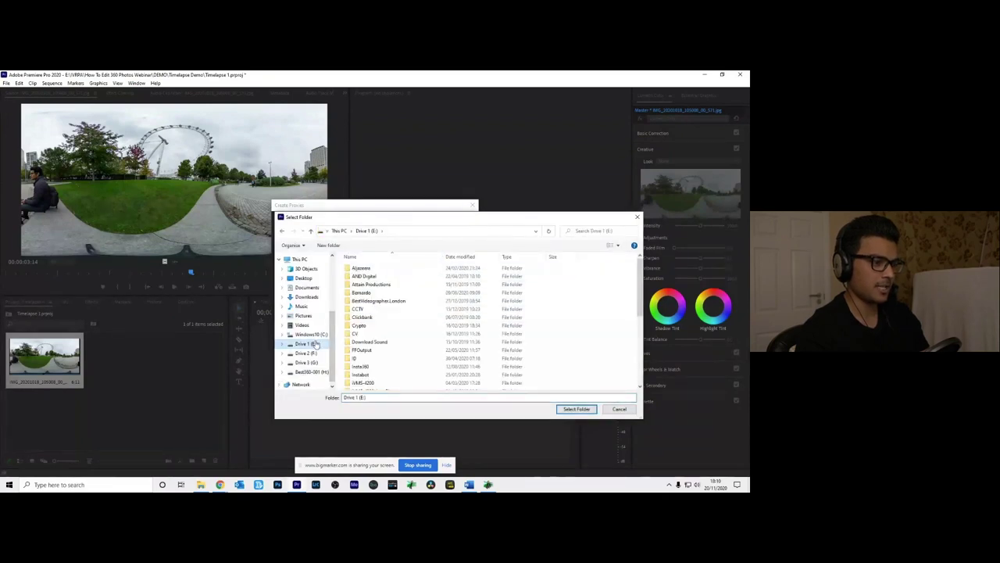
pyautogui.scroll(-3, 404, 328)
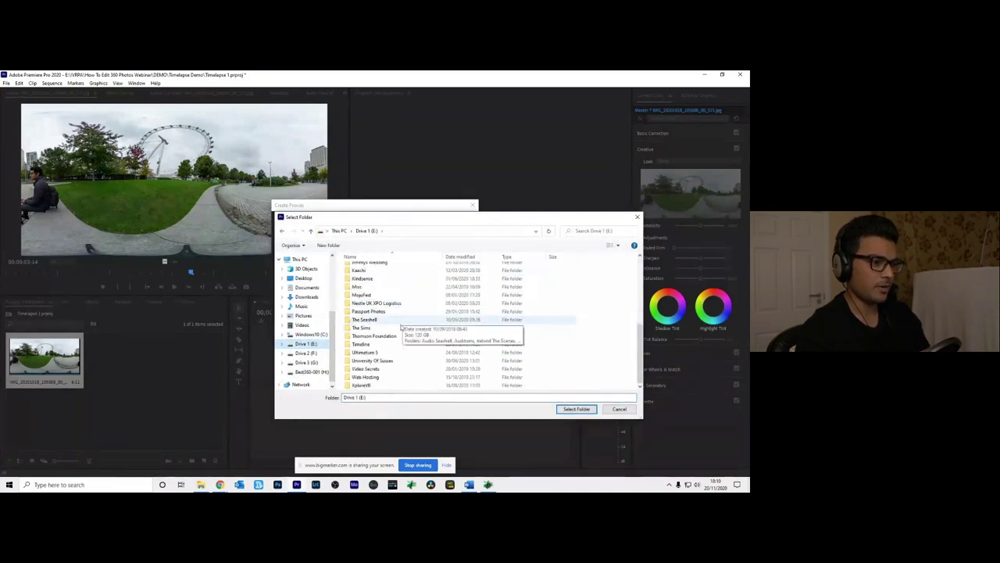
pyautogui.scroll(4, 418, 326)
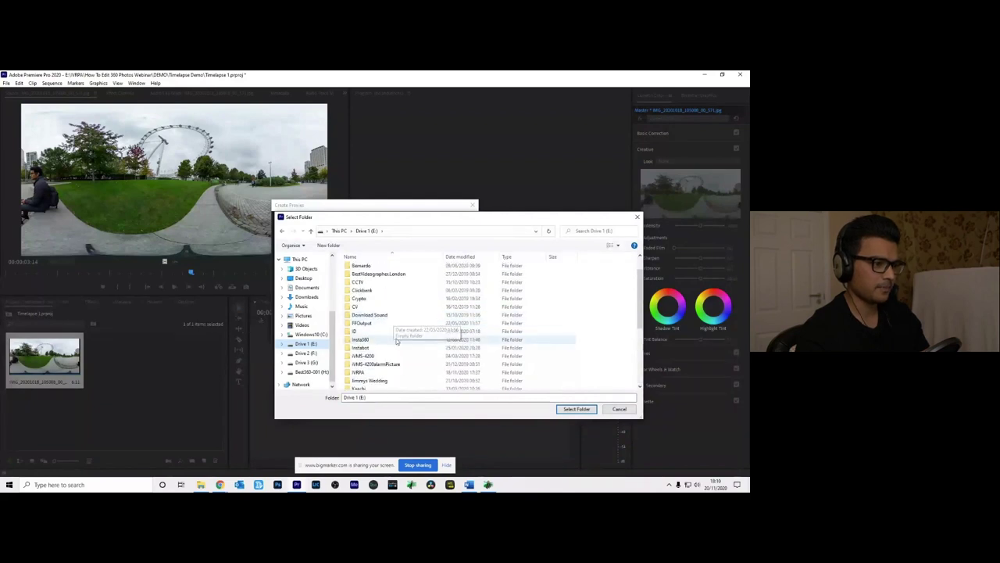
pyautogui.doubleClick(374, 373)
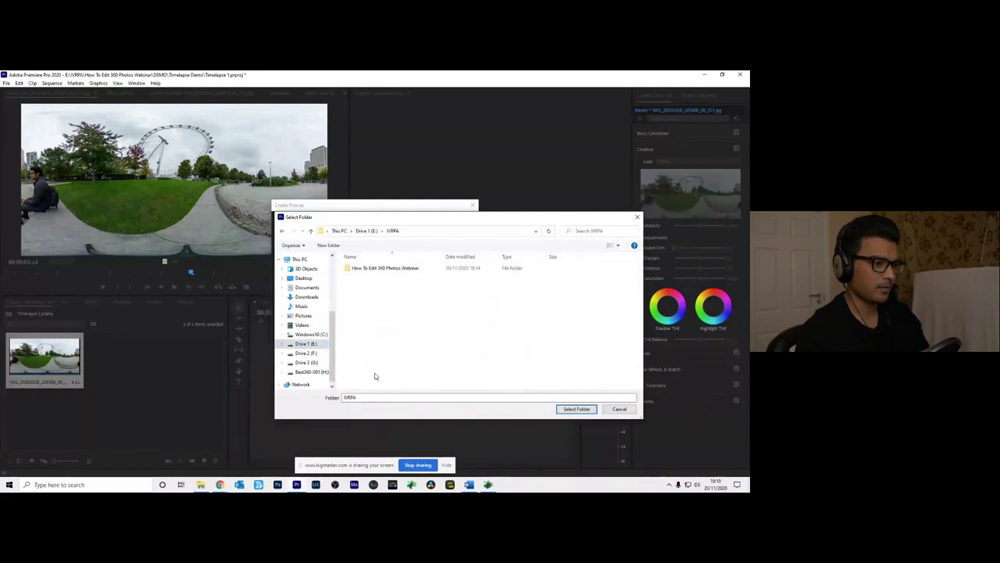
pyautogui.doubleClick(371, 269)
pyautogui.doubleClick(368, 269)
pyautogui.doubleClick(373, 276)
pyautogui.click(577, 408)
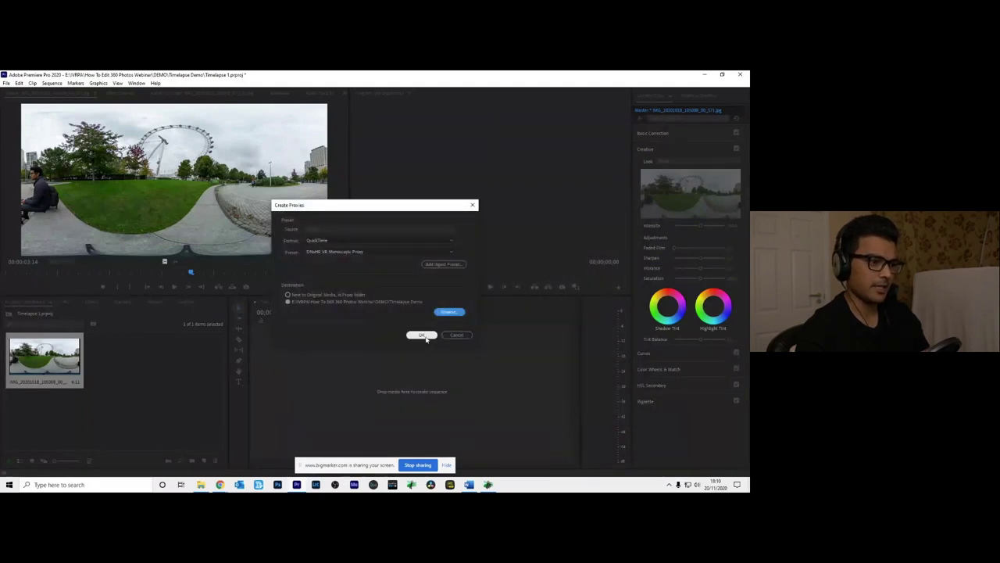
# Start encoding the clip's proxy in Media Encoder and return to Premiere Pro.
pyautogui.click(420, 335)
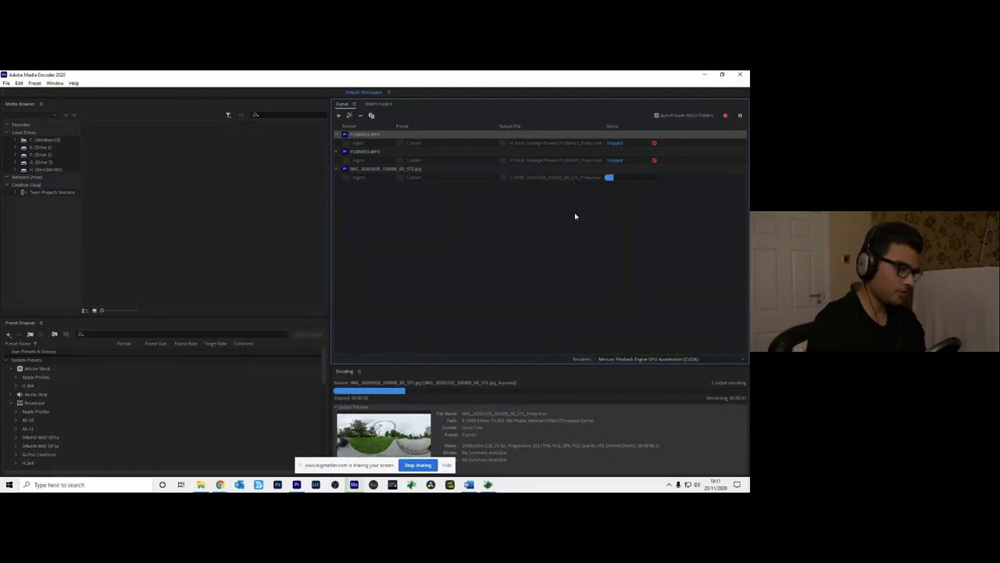
pyautogui.click(297, 485)
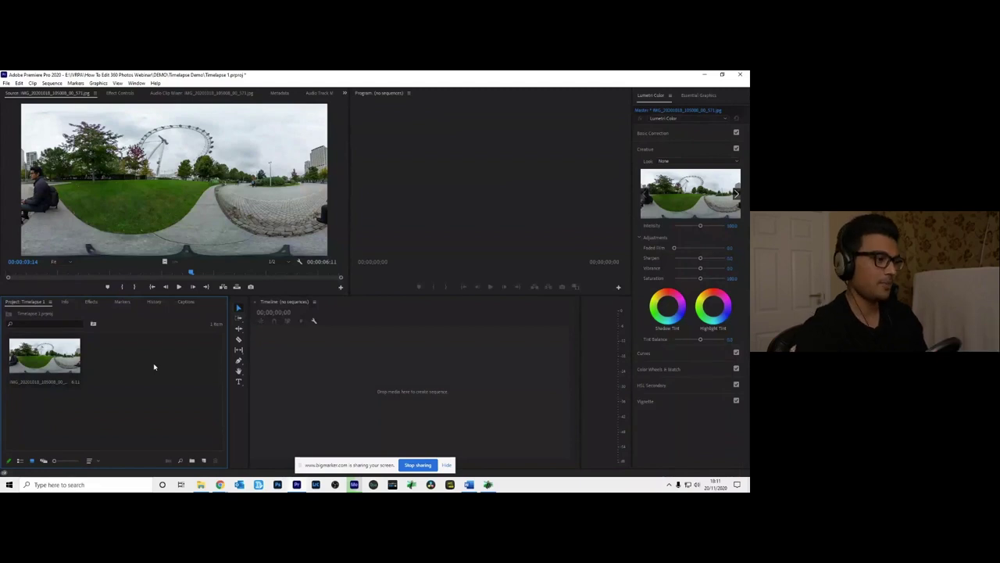
# Create a new sequence from the DSLR 1080p30 preset with the frame size set to 3840 by 2160.
pyautogui.click(204, 463)
pyautogui.click(228, 365)
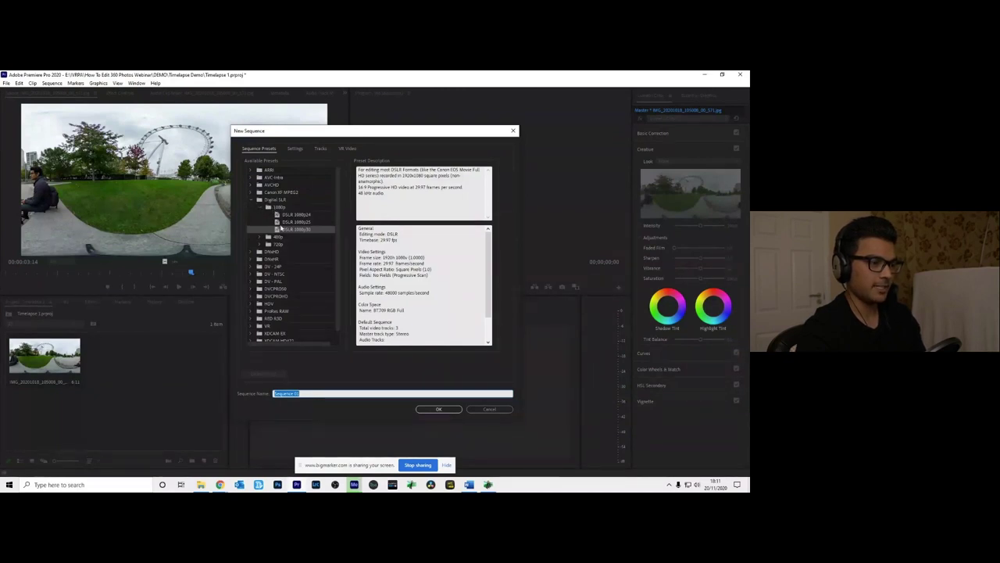
pyautogui.click(298, 232)
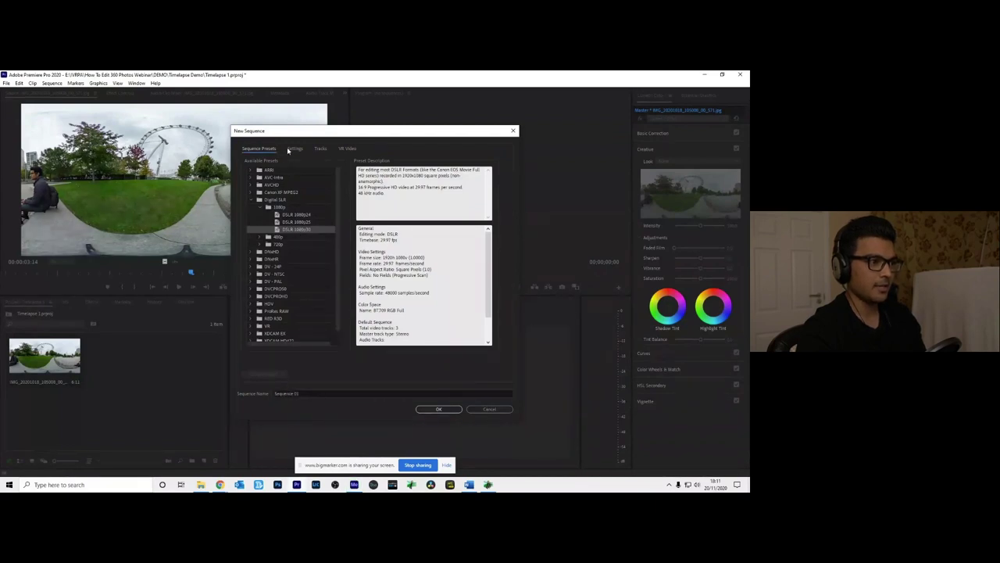
pyautogui.click(294, 149)
pyautogui.click(318, 193)
pyautogui.write('3840')
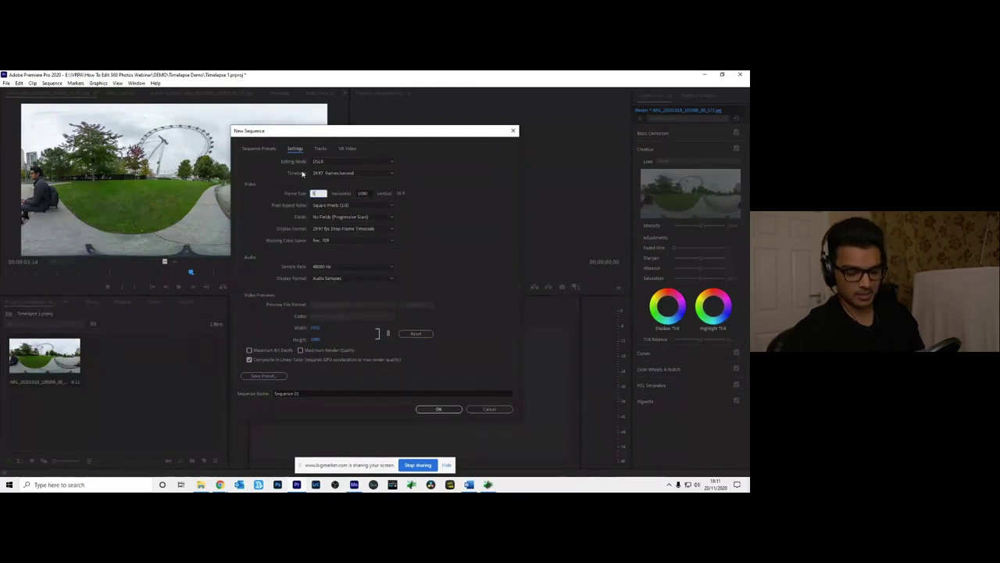
pyautogui.press('Tab')
pyautogui.write('21')
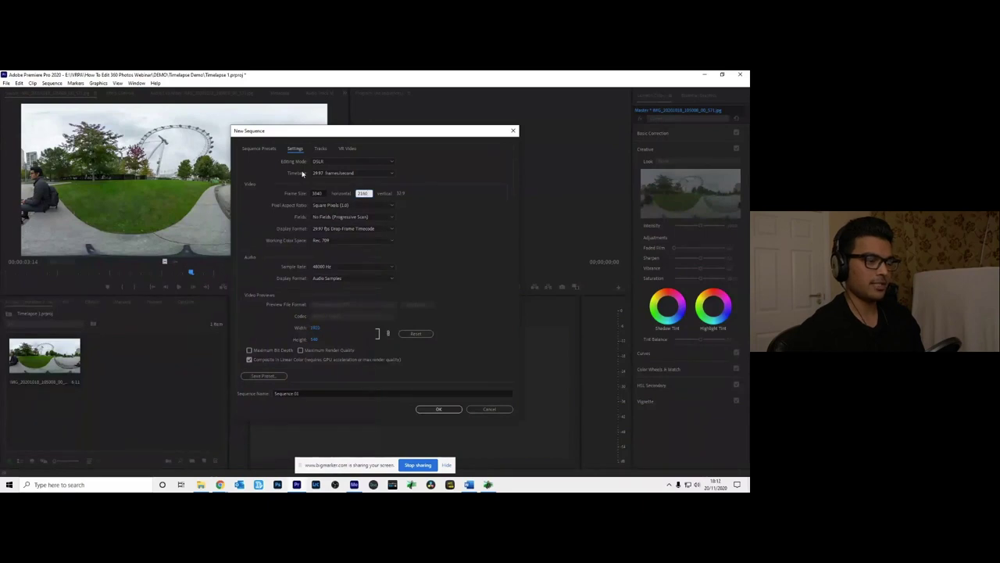
pyautogui.write('60')
pyautogui.click(429, 208)
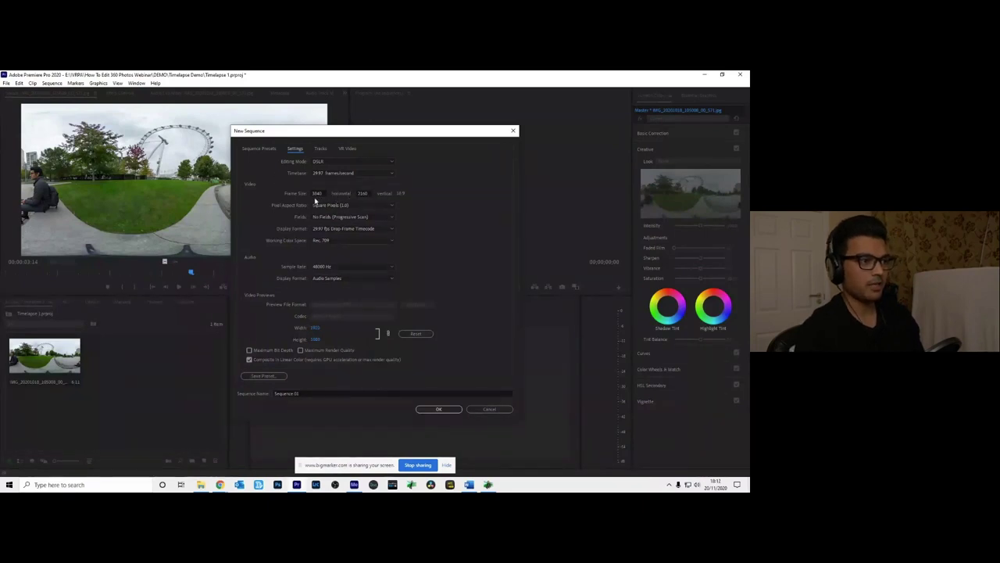
pyautogui.click(447, 410)
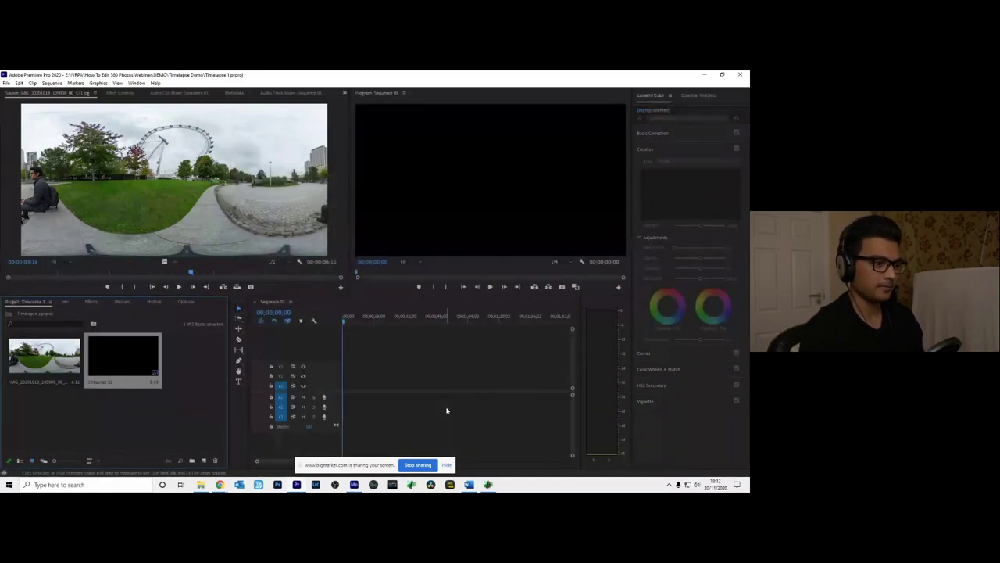
# Place only the timelapse clip's video at the start of track V1, keep the existing sequence settings, and select the placed clip.
pyautogui.click(165, 261)
pyautogui.moveTo(266, 310); pyautogui.dragTo(338, 389)
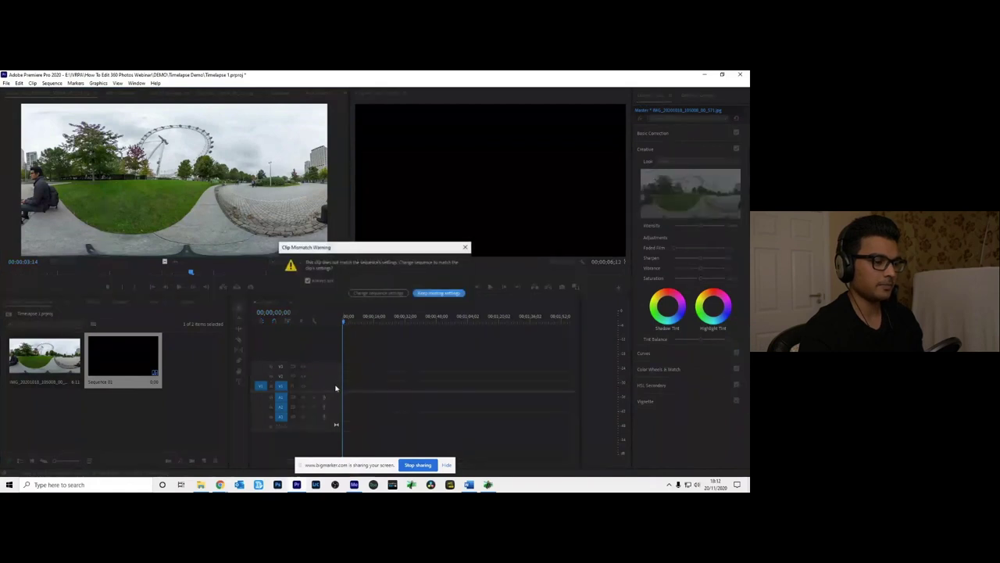
pyautogui.click(441, 293)
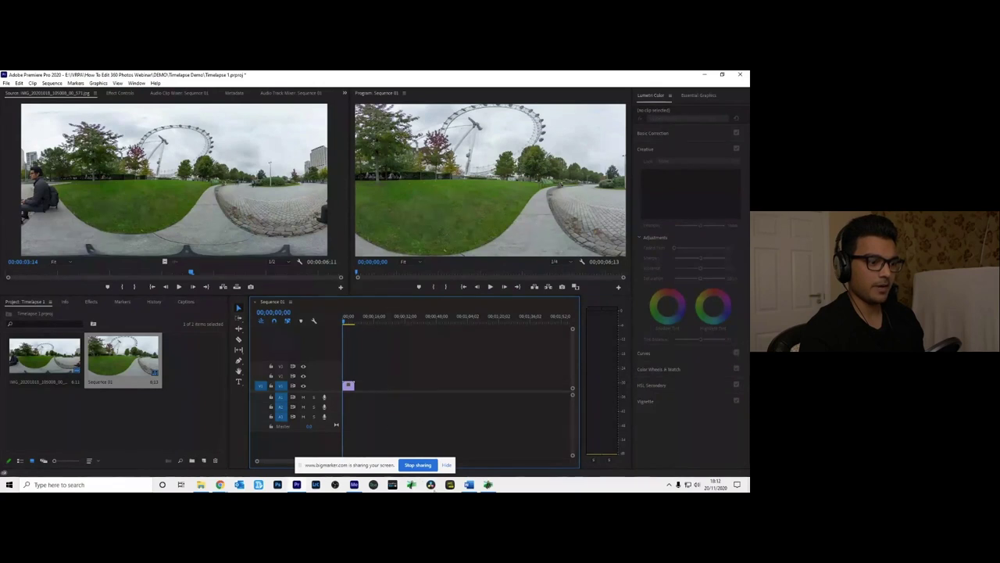
pyautogui.click(348, 387)
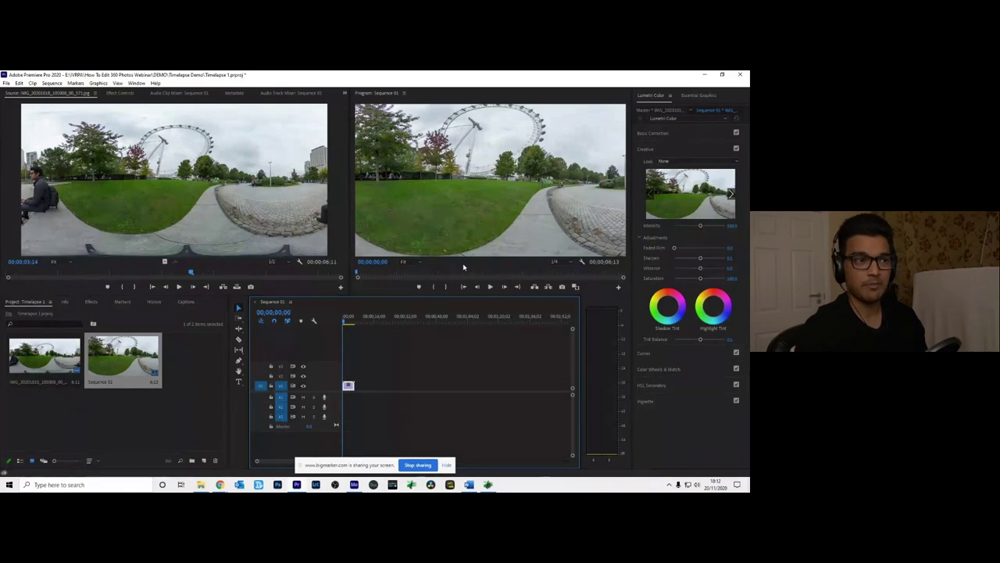
# Add the Toggle Proxies control to the Program Monitor's transport controls.
pyautogui.click(618, 289)
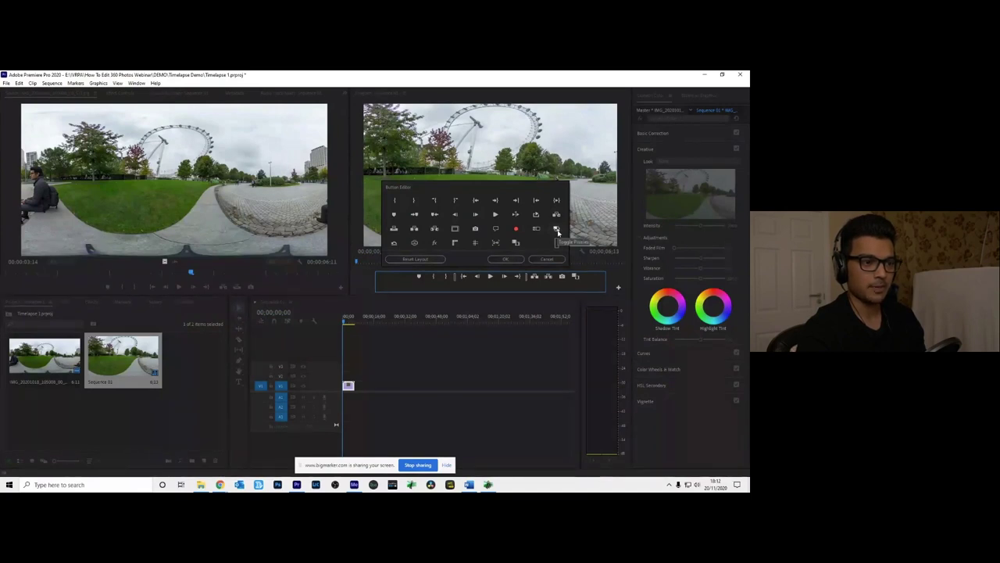
pyautogui.moveTo(558, 231); pyautogui.dragTo(589, 277)
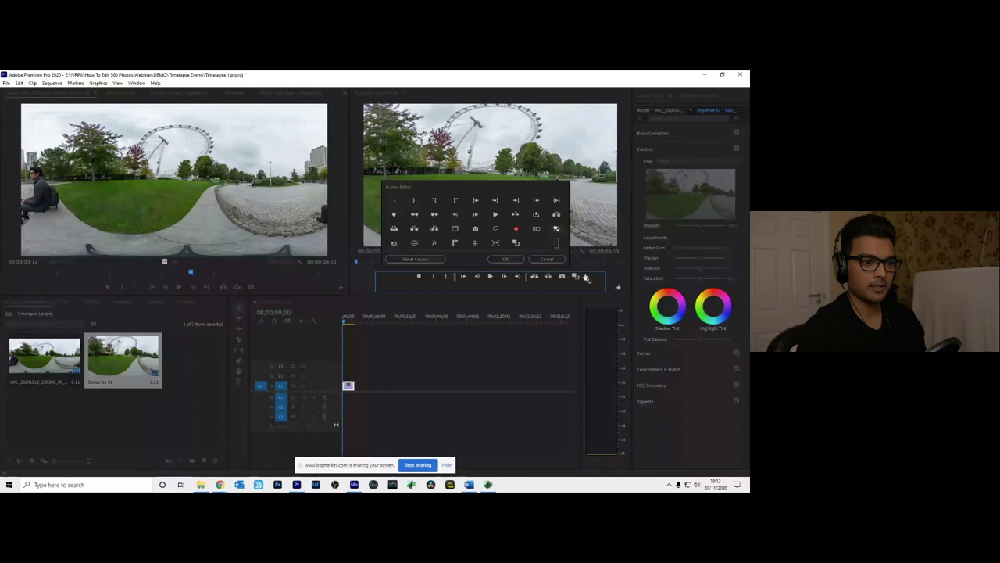
pyautogui.click(505, 259)
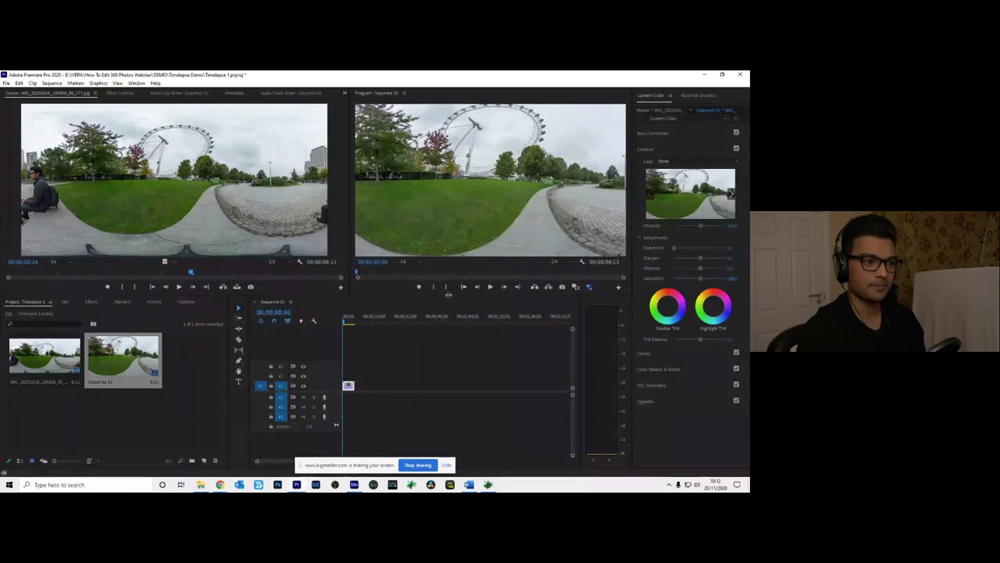
# Preview the sequence in the Program Monitor by playing from the start and scrubbing around the middle of the clip.
pyautogui.click(332, 321)
pyautogui.press('space')
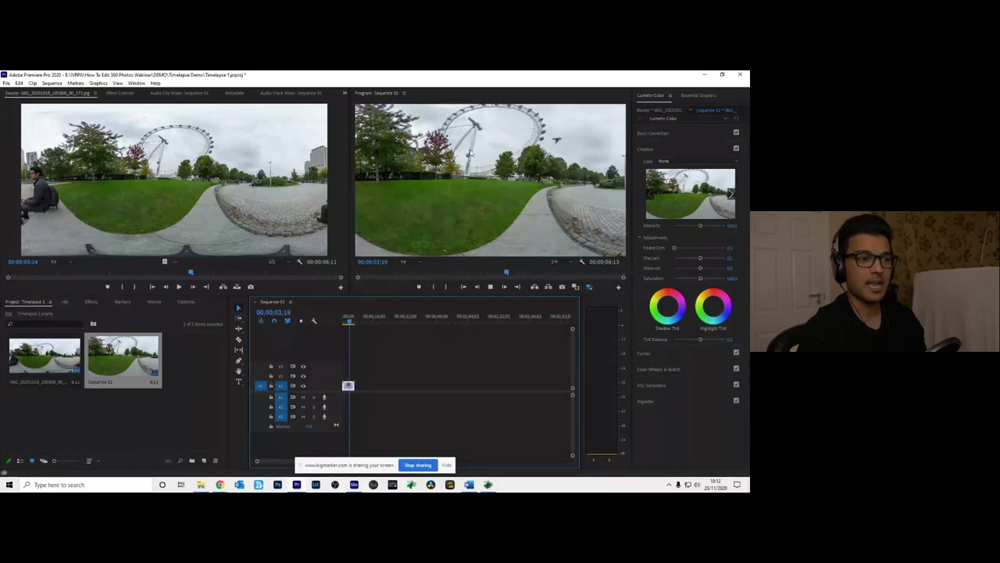
pyautogui.press('space')
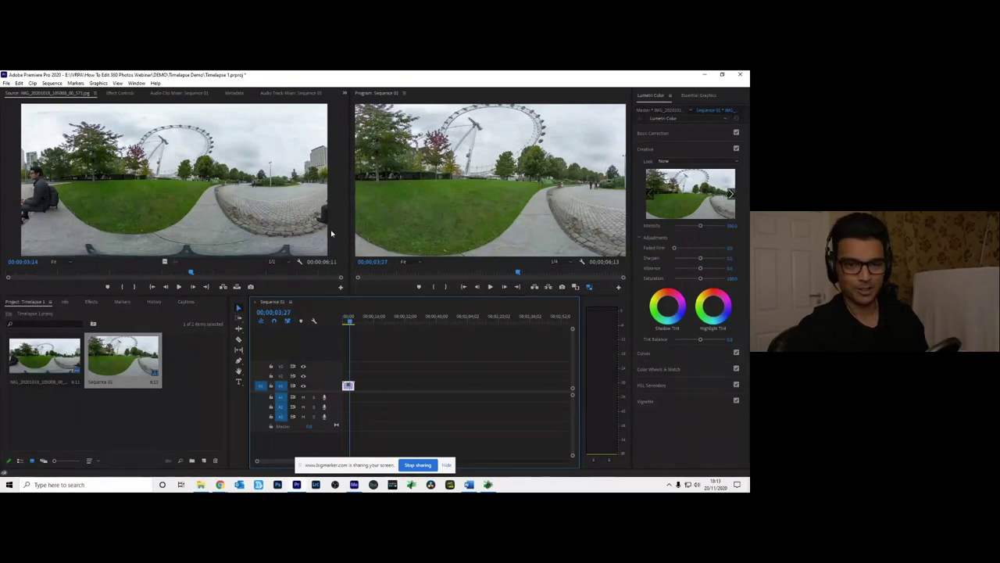
pyautogui.moveTo(348, 324); pyautogui.dragTo(351, 322)
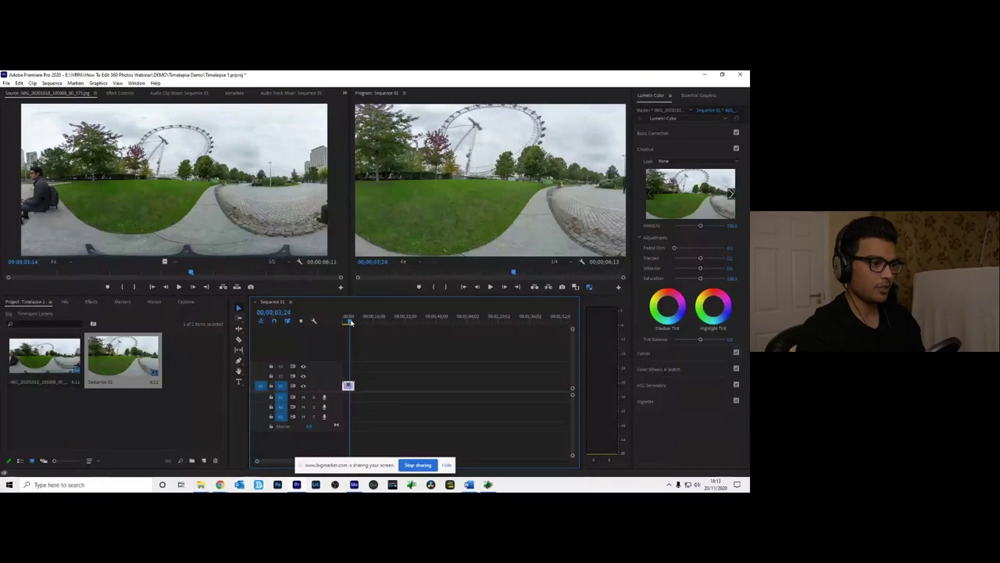
# Find the GoPro FX Reframe effect and apply it to the timelapse clip on V1.
pyautogui.click(91, 301)
pyautogui.click(75, 311)
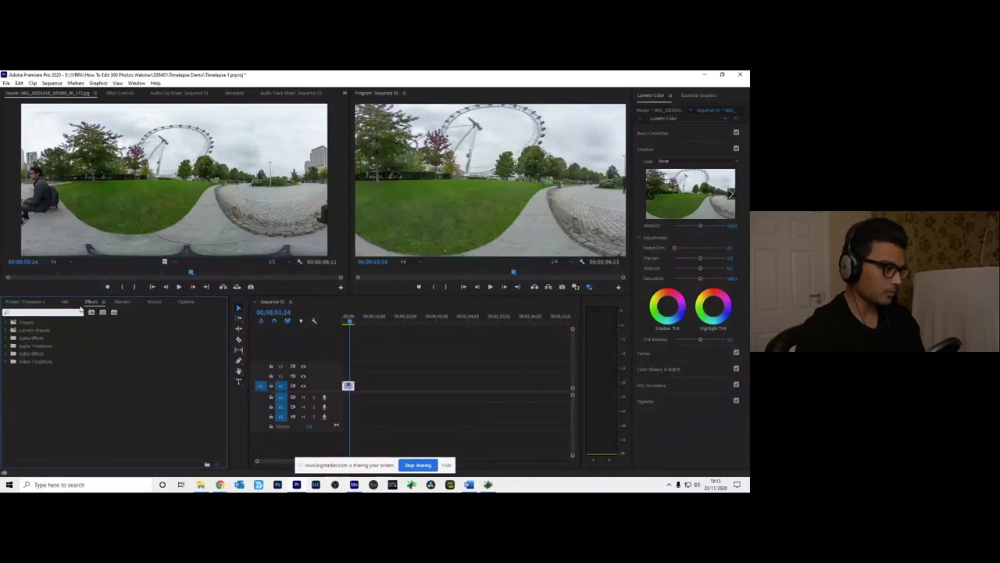
pyautogui.write('refr')
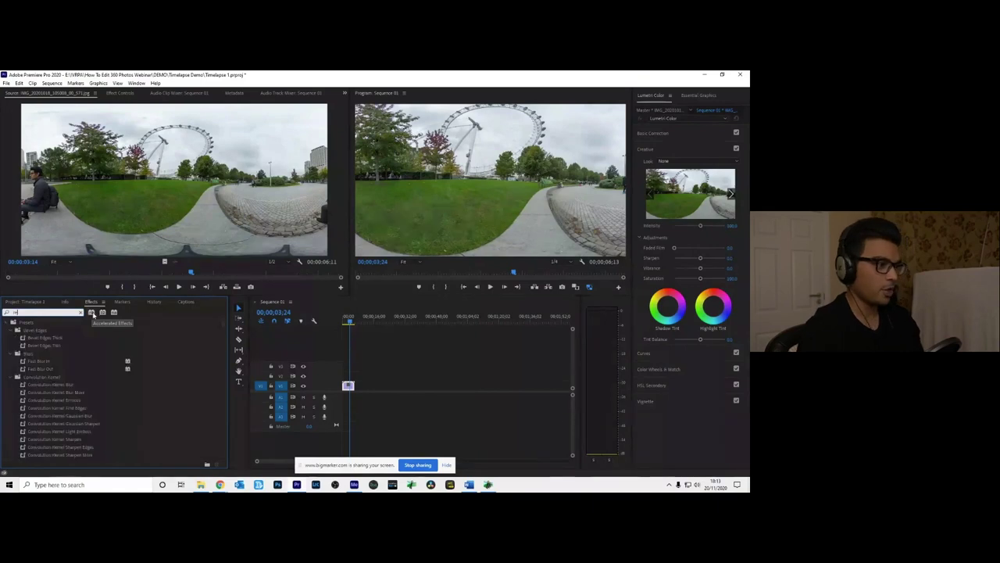
pyautogui.click(55, 372)
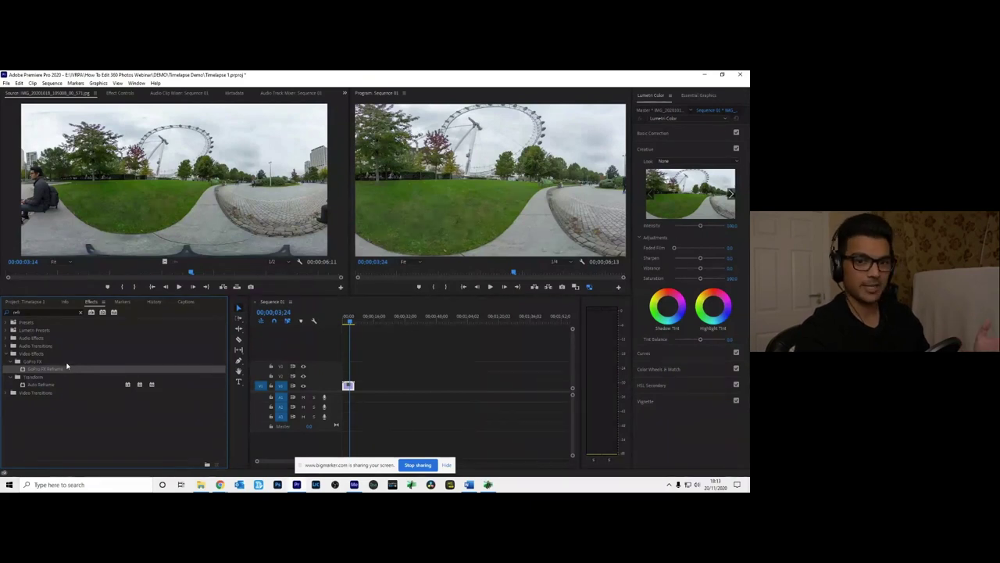
pyautogui.moveTo(55, 372); pyautogui.dragTo(73, 369)
pyautogui.moveTo(175, 354); pyautogui.dragTo(351, 387)
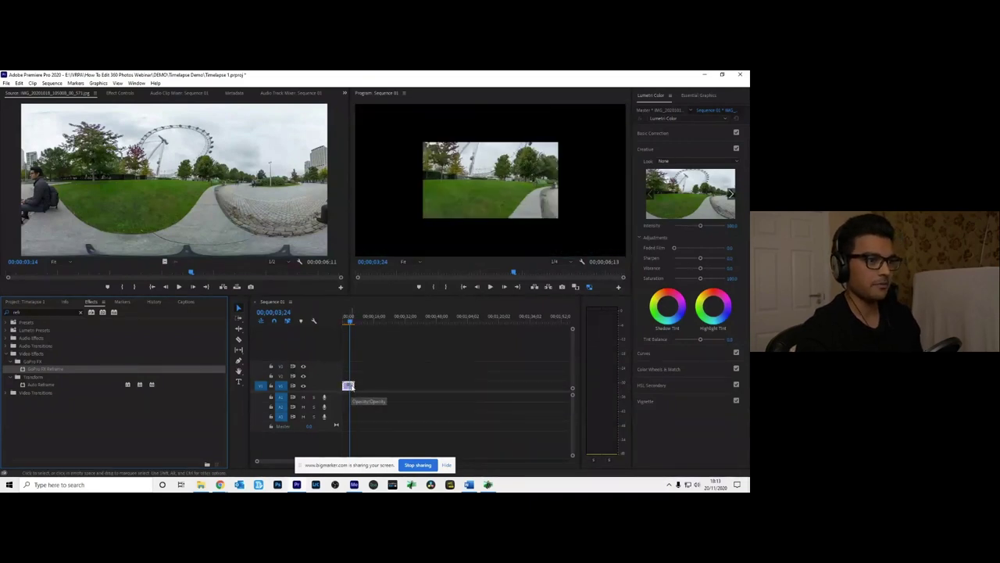
# Set the GoPro FX Reframe projection to GoPro 4K 16:9 (3840x2160).
pyautogui.click(119, 93)
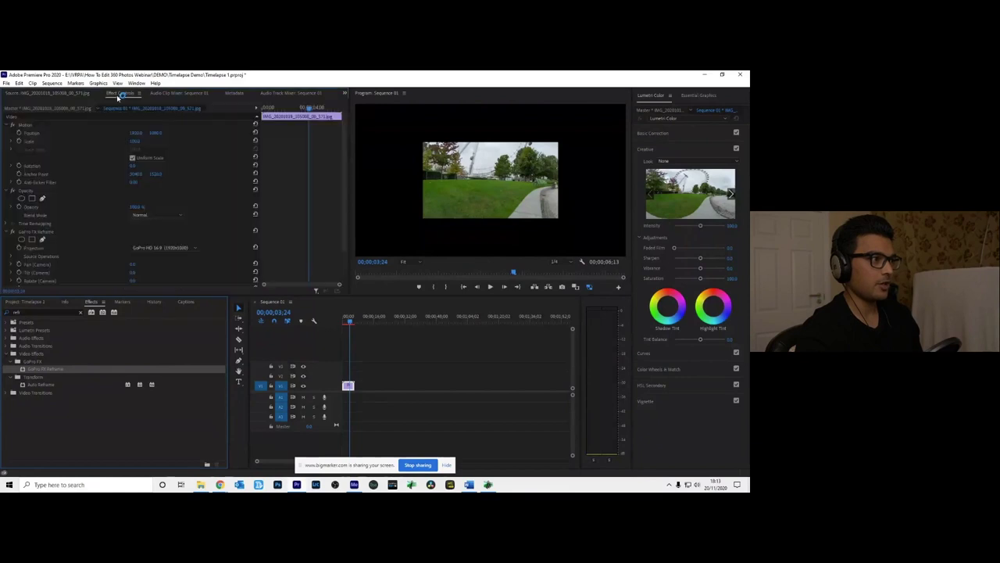
pyautogui.click(45, 231)
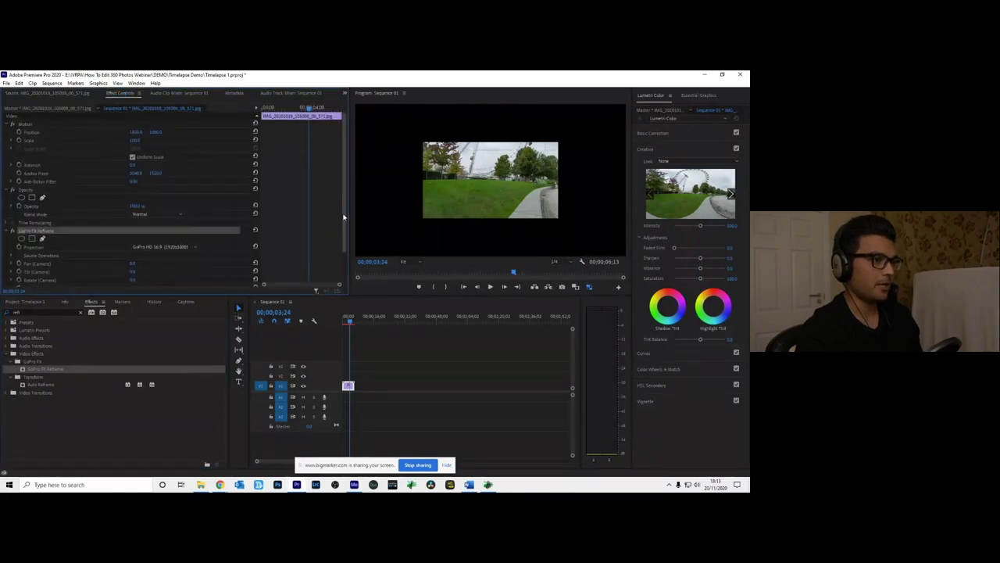
pyautogui.scroll(-2, 234, 211)
pyautogui.click(174, 207)
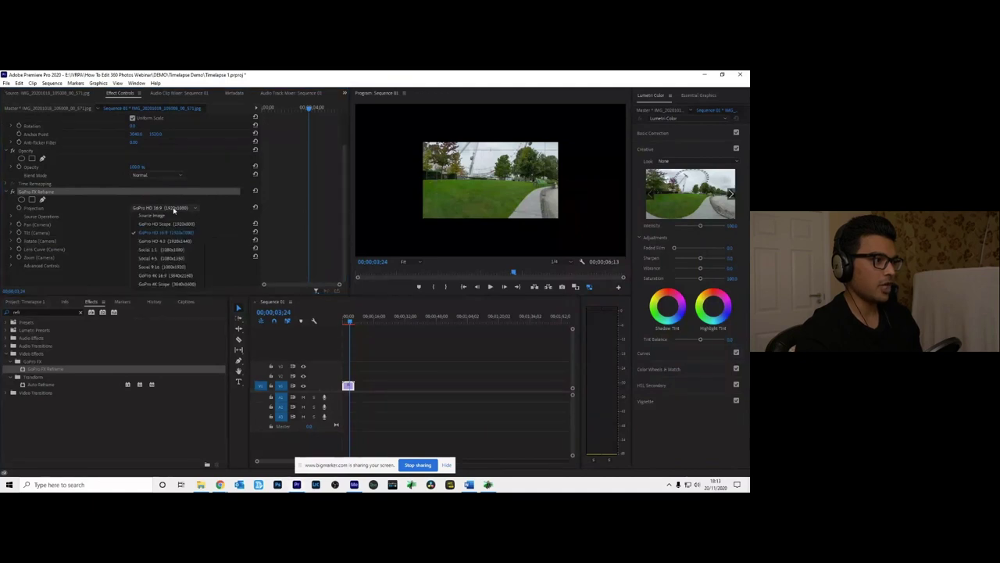
pyautogui.click(177, 276)
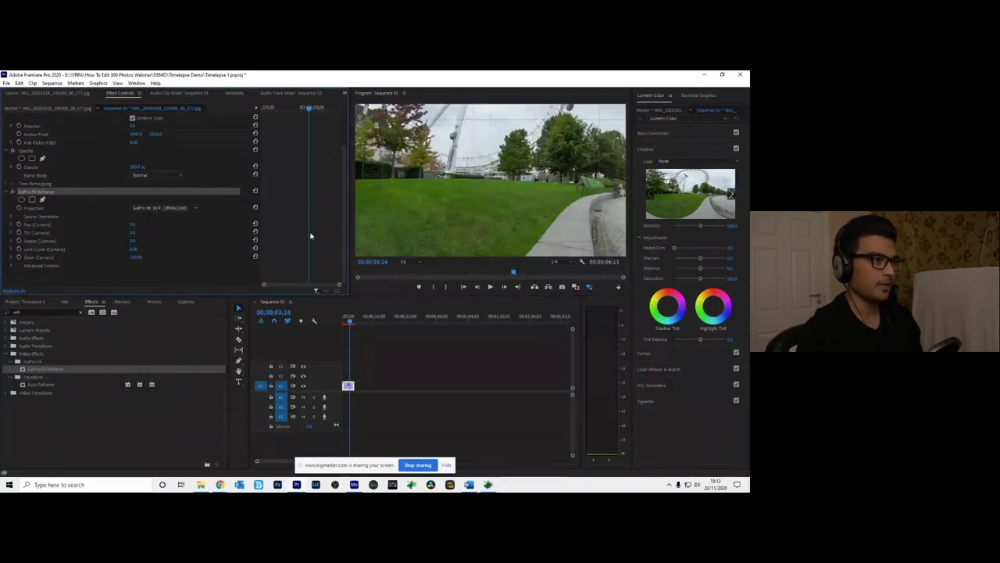
# At the sequence start, pan the reframed camera toward the paved plaza with a slight negative tilt, and set its rotation to 0.
pyautogui.moveTo(347, 326); pyautogui.dragTo(330, 322)
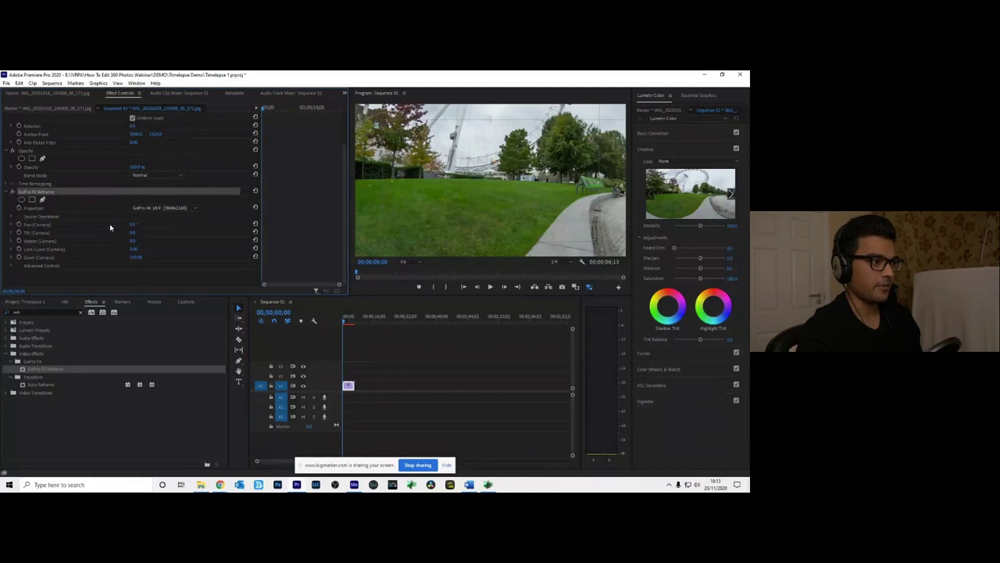
pyautogui.moveTo(135, 225)
pyautogui.mouseDown()
pyautogui.moveTo(125, 225)
pyautogui.moveTo(155, 229)
pyautogui.moveTo(134, 225)
pyautogui.moveTo(151, 236)
pyautogui.moveTo(131, 236)
pyautogui.moveTo(166, 242)
pyautogui.moveTo(129, 243)
pyautogui.mouseUp()
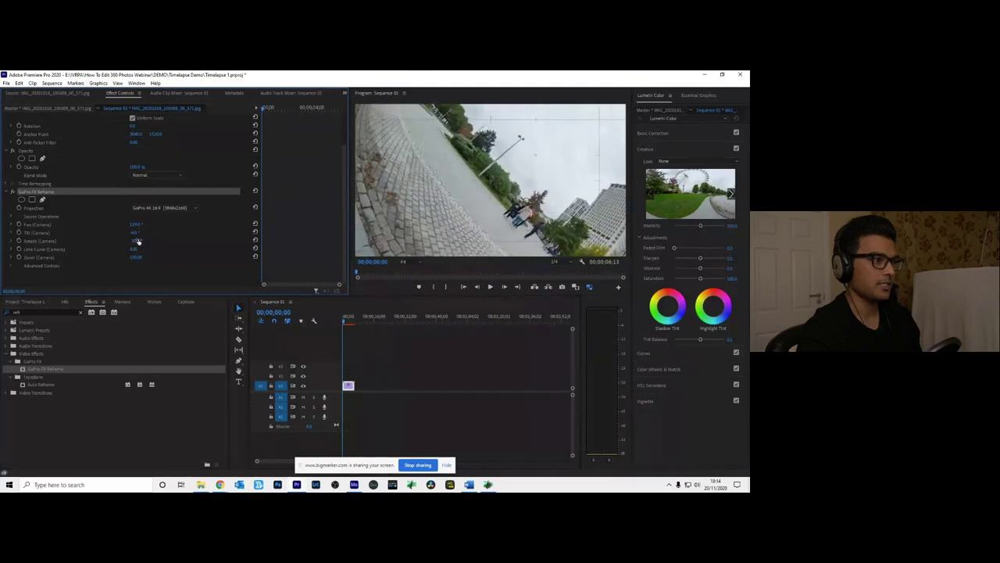
pyautogui.click(139, 248)
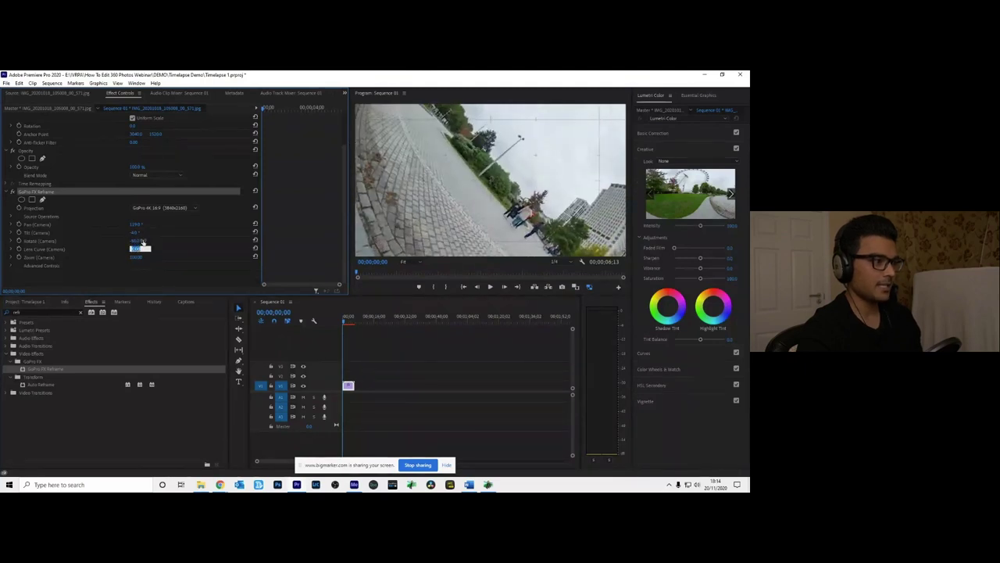
pyautogui.write('0')
pyautogui.press('Return')
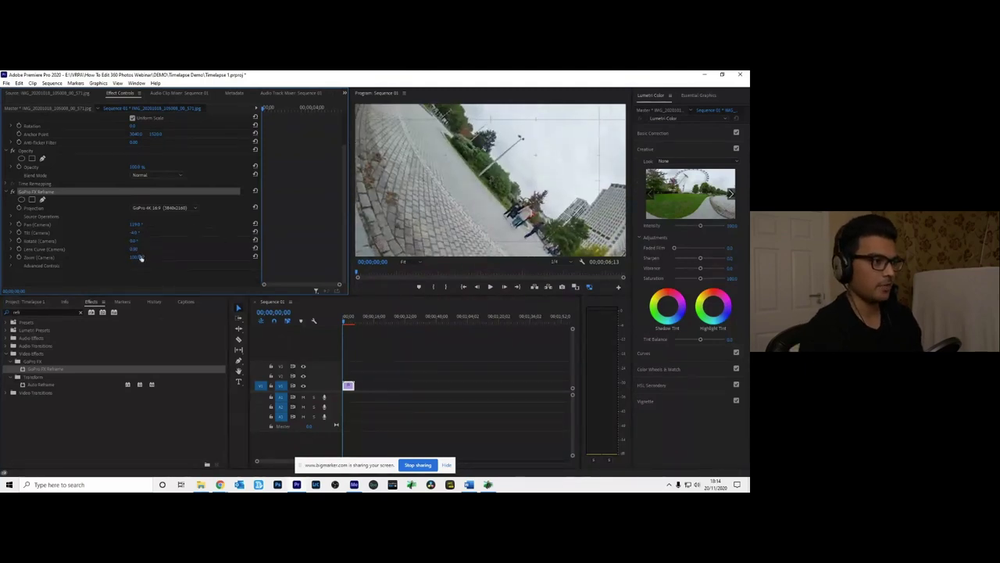
# Raise the GoPro FX Reframe lens curve to reduce the fisheye distortion in the plaza view.
pyautogui.click(135, 247)
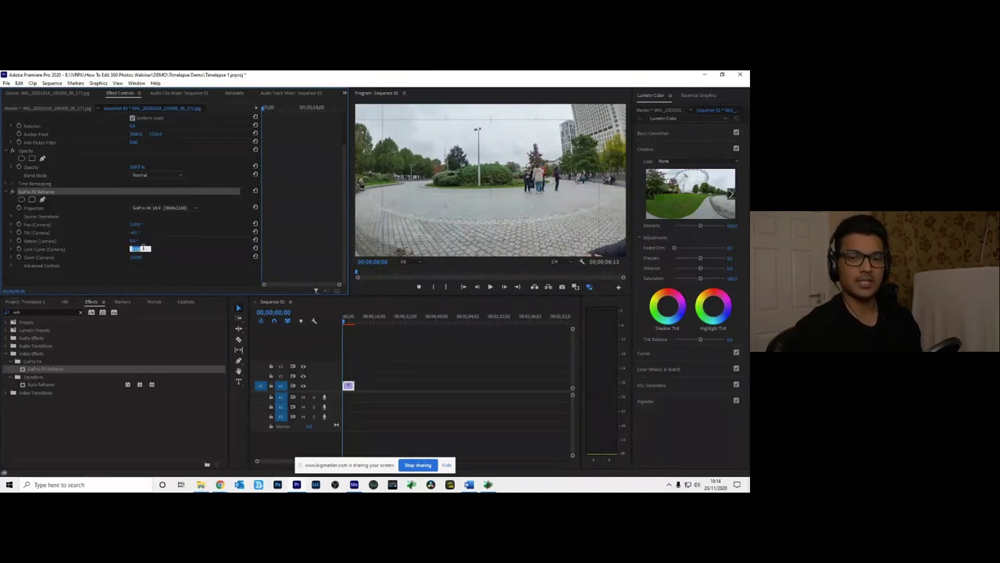
pyautogui.click(143, 248)
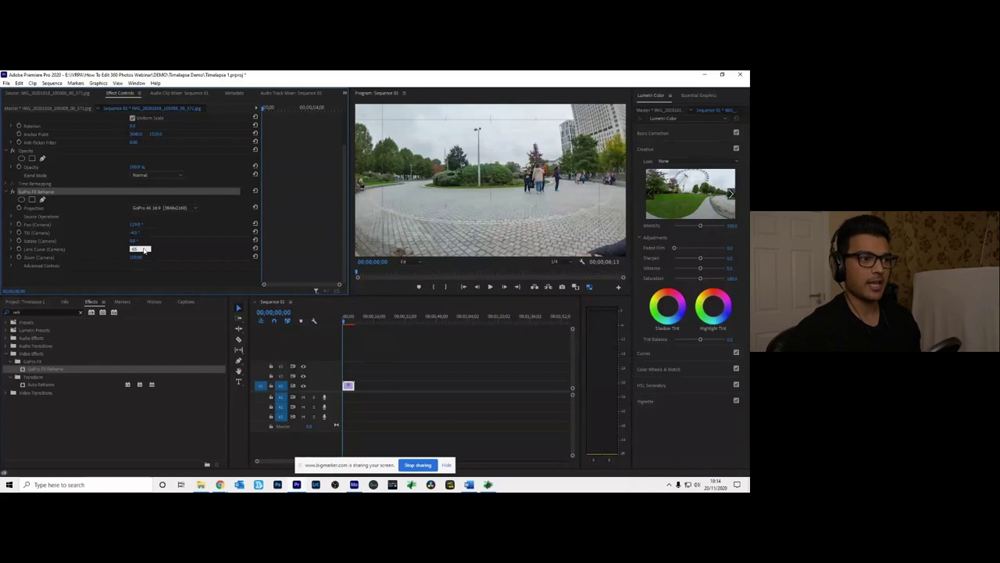
pyautogui.press('Return')
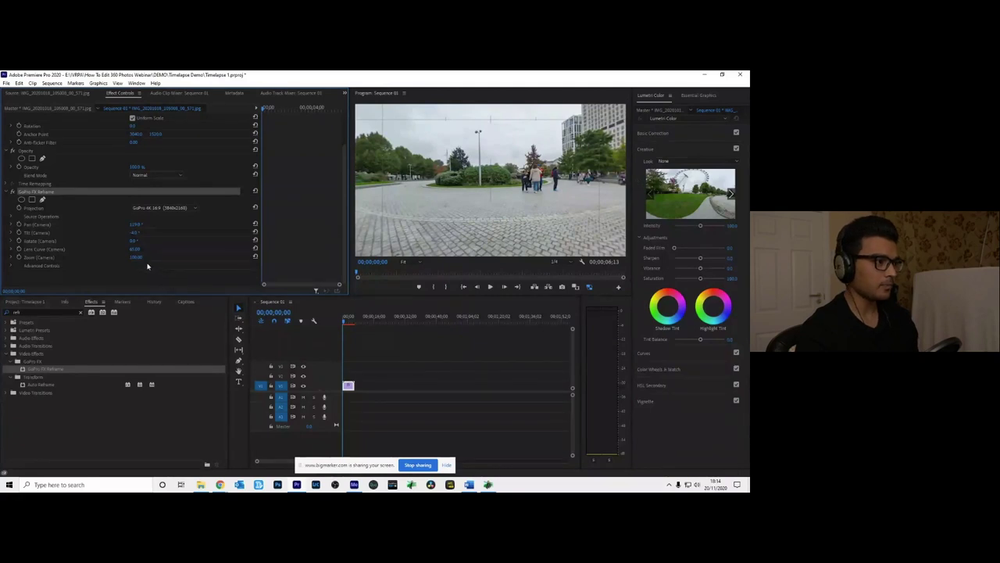
# Try a different camera zoom on the reframed view and set it back to 100.
pyautogui.click(139, 258)
pyautogui.write('0')
pyautogui.press('Return')
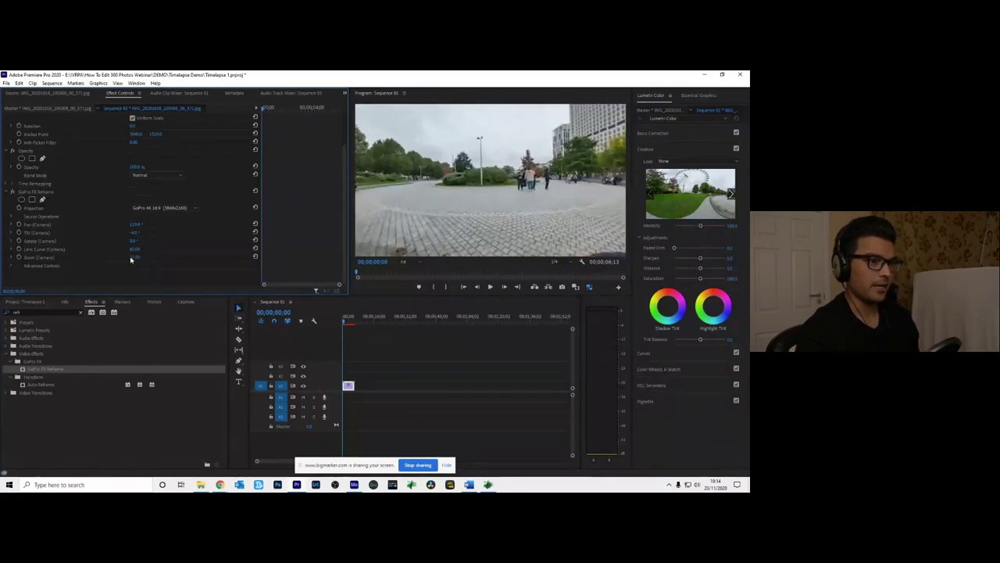
pyautogui.click(139, 258)
pyautogui.write('1')
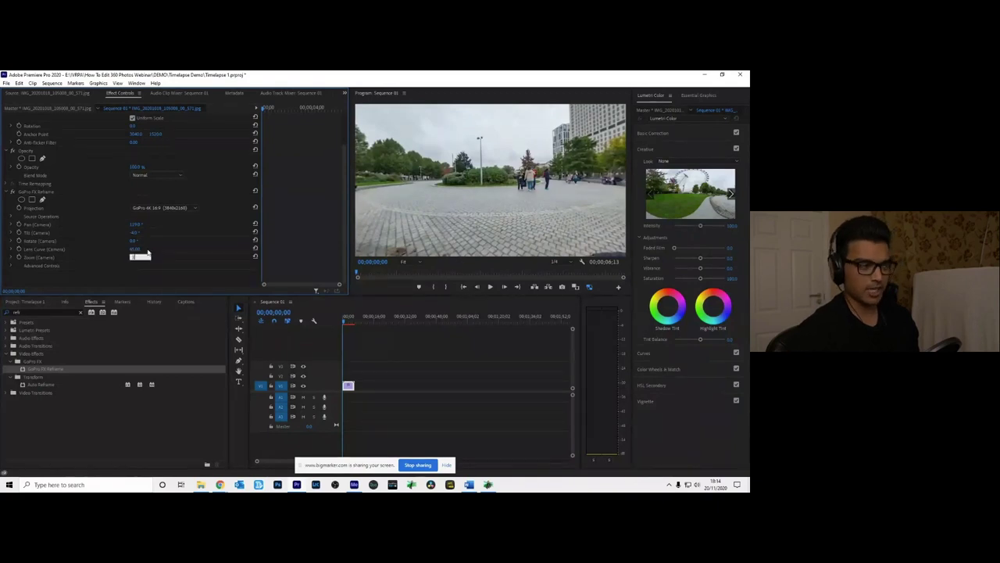
pyautogui.write('00')
pyautogui.press('Return')
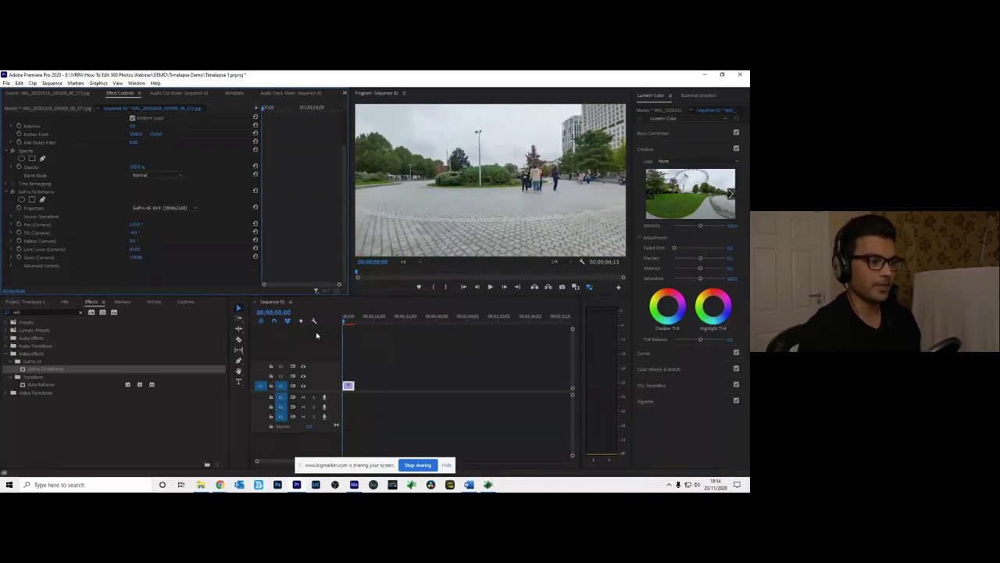
# At the sequence start, enable GoPro FX Reframe keyframes for the camera's pan, tilt, rotation, lens curve and zoom.
pyautogui.click(341, 321)
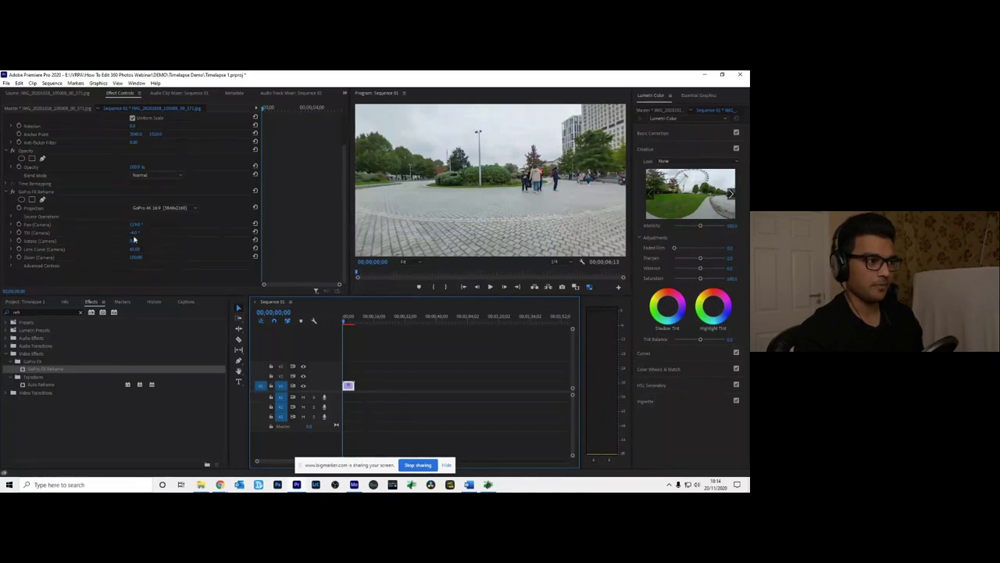
pyautogui.click(18, 224)
pyautogui.click(19, 232)
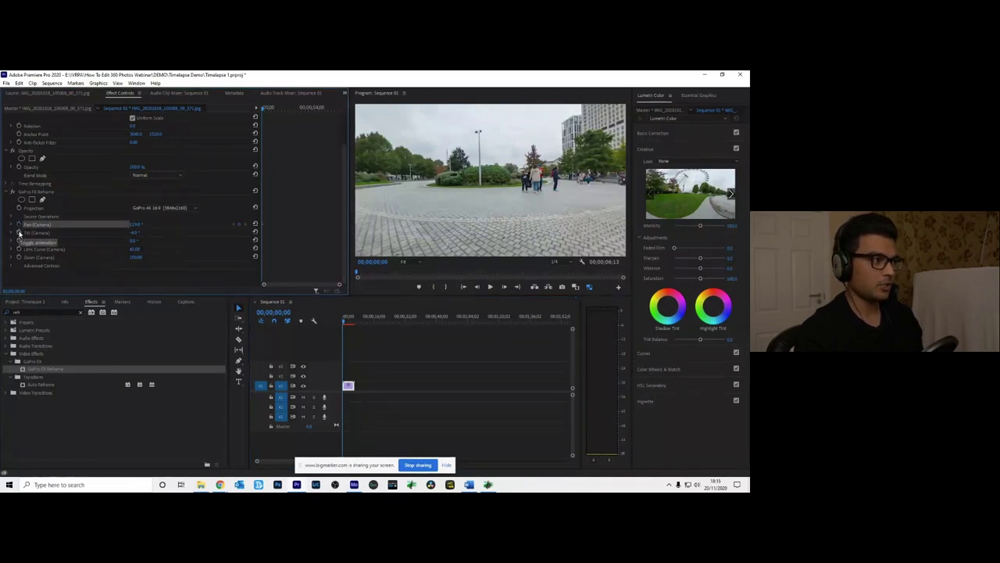
pyautogui.click(18, 241)
pyautogui.click(19, 249)
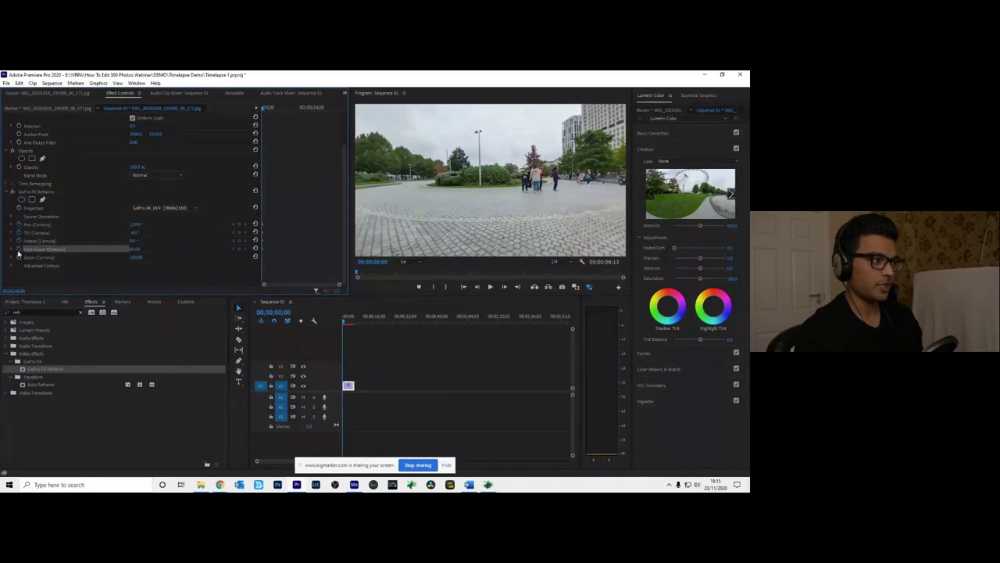
pyautogui.click(19, 257)
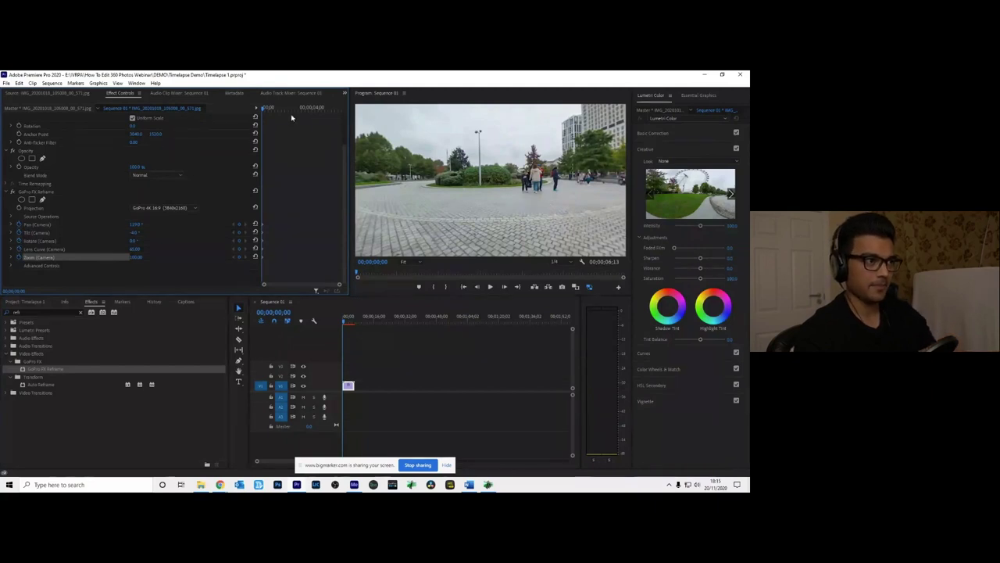
# Near the clip's end, keyframe all five camera settings with the view panned and tilted up to the Ferris wheel, and shift those keyframes to the clip's end.
pyautogui.moveTo(319, 110); pyautogui.dragTo(337, 111)
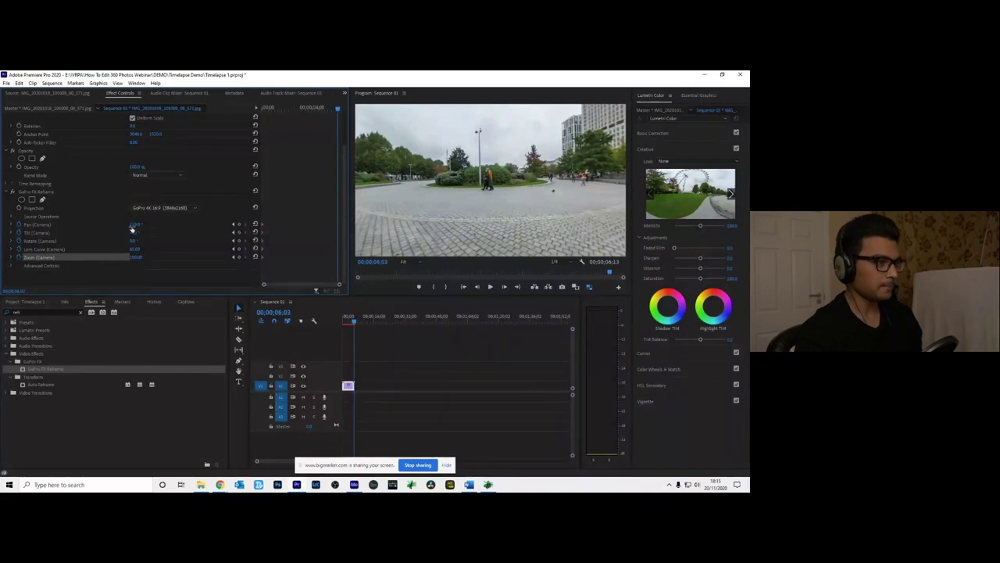
pyautogui.moveTo(134, 226)
pyautogui.mouseDown()
pyautogui.moveTo(85, 226)
pyautogui.moveTo(148, 233)
pyautogui.mouseUp()
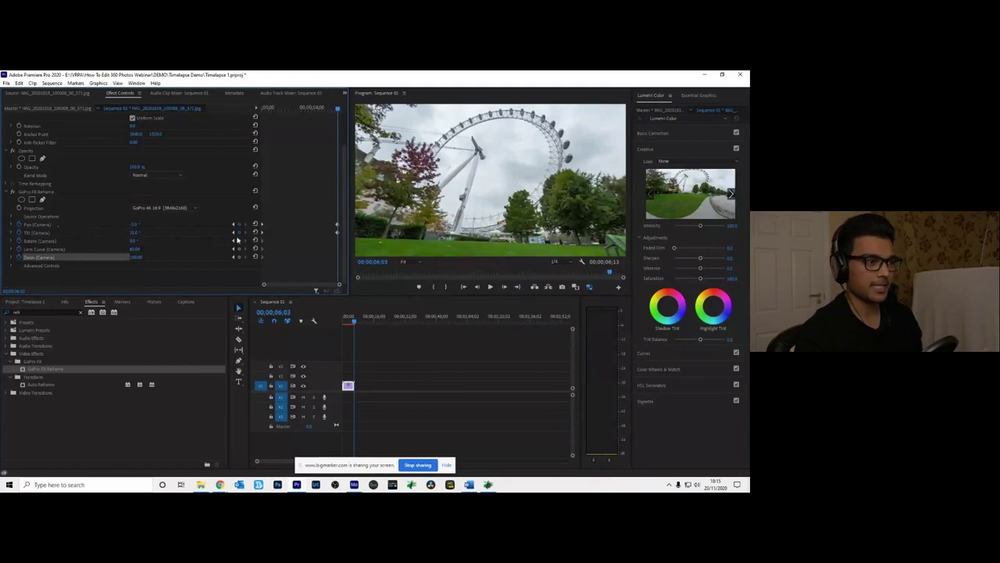
pyautogui.click(239, 244)
pyautogui.click(240, 249)
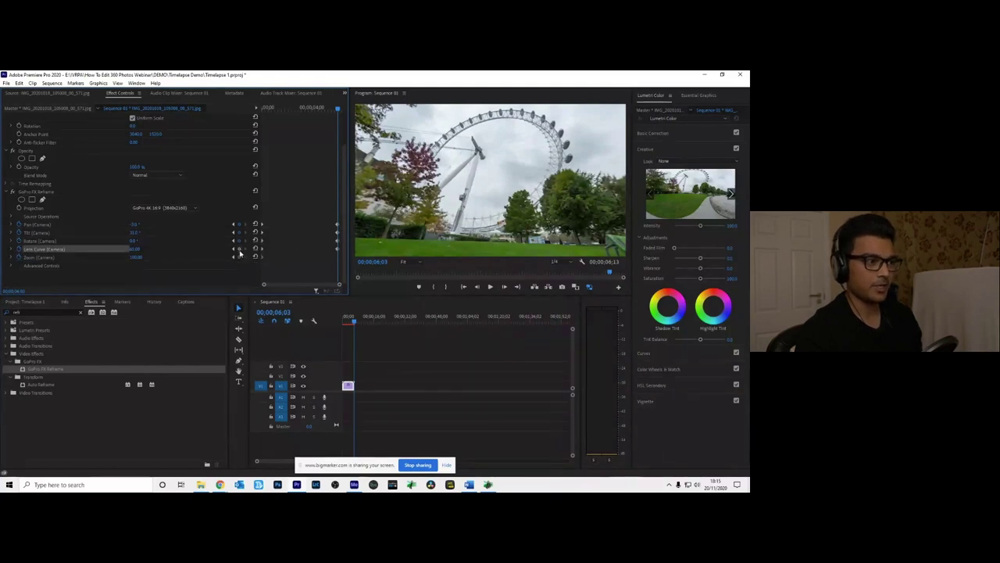
pyautogui.click(240, 257)
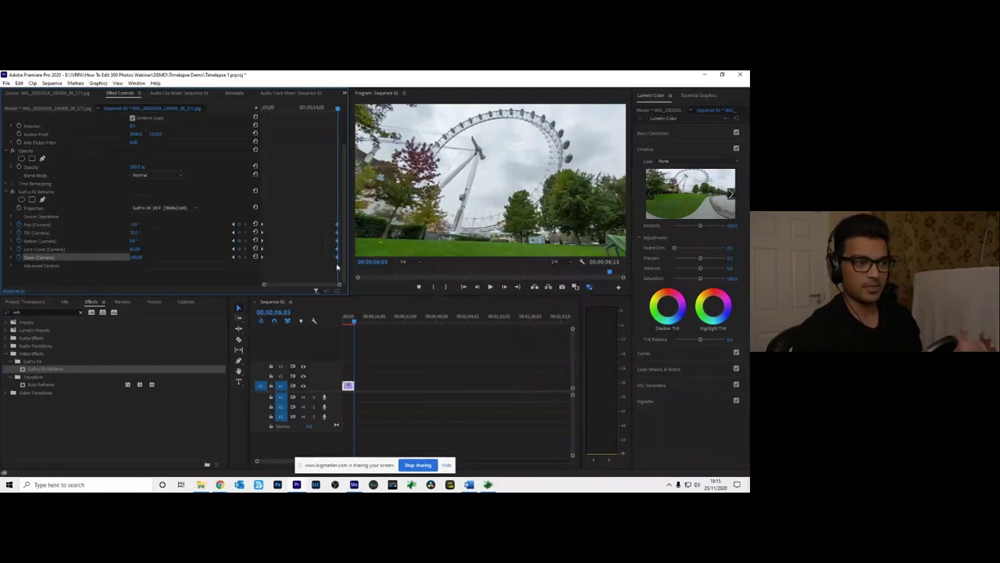
pyautogui.moveTo(339, 261); pyautogui.dragTo(353, 261)
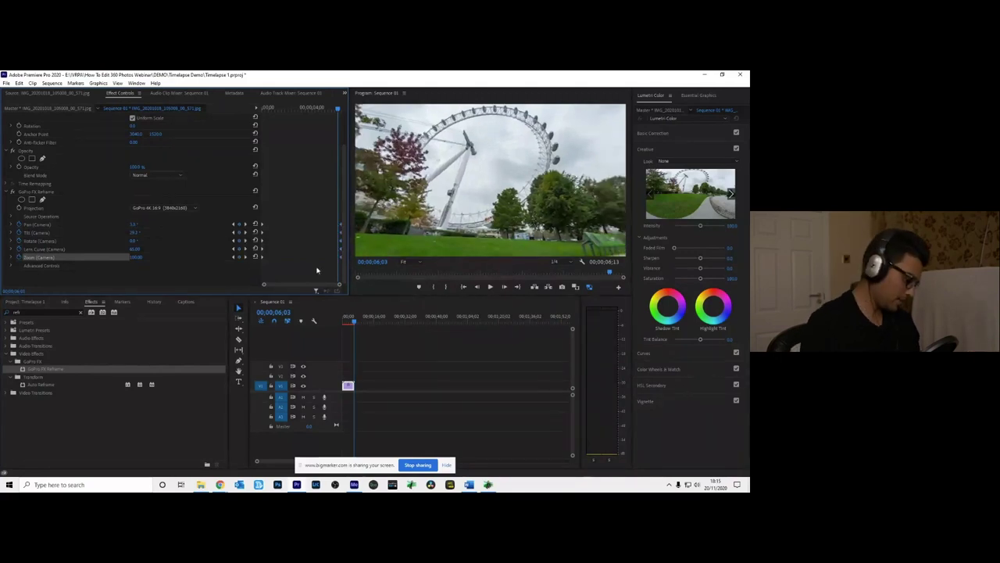
# Check the opening and closing views, and play the camera move from the plaza to the Ferris wheel.
pyautogui.click(264, 107)
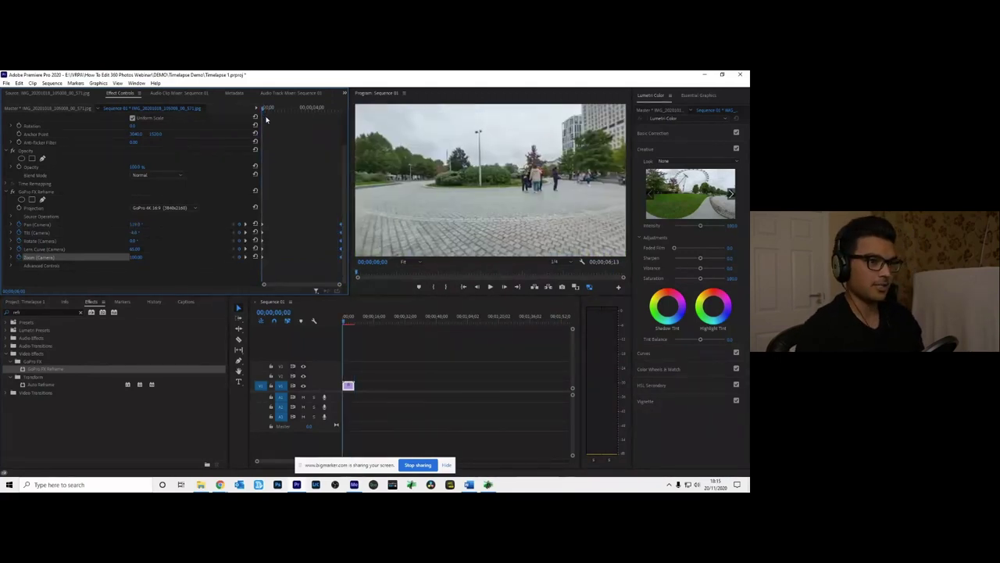
pyautogui.click(340, 110)
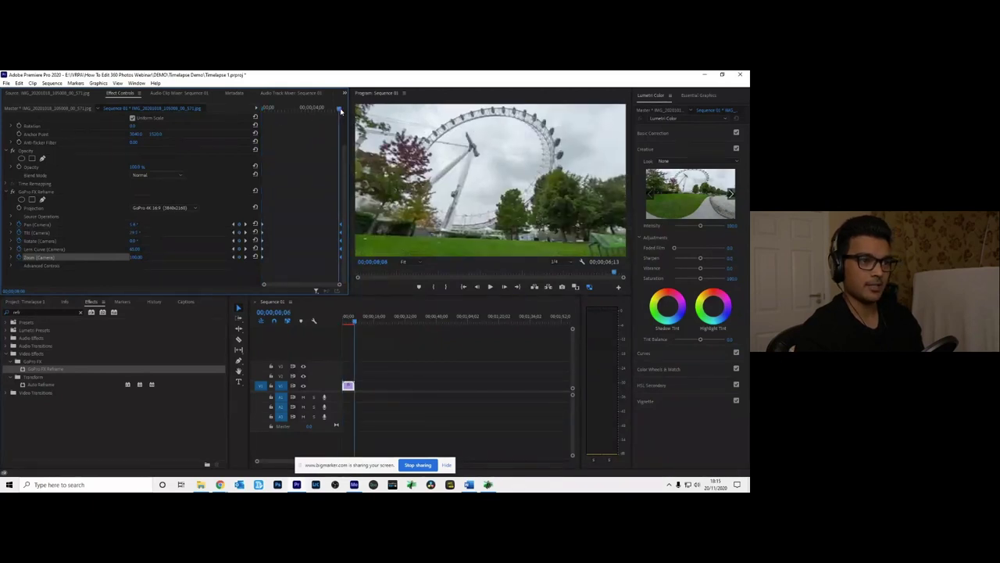
pyautogui.click(342, 321)
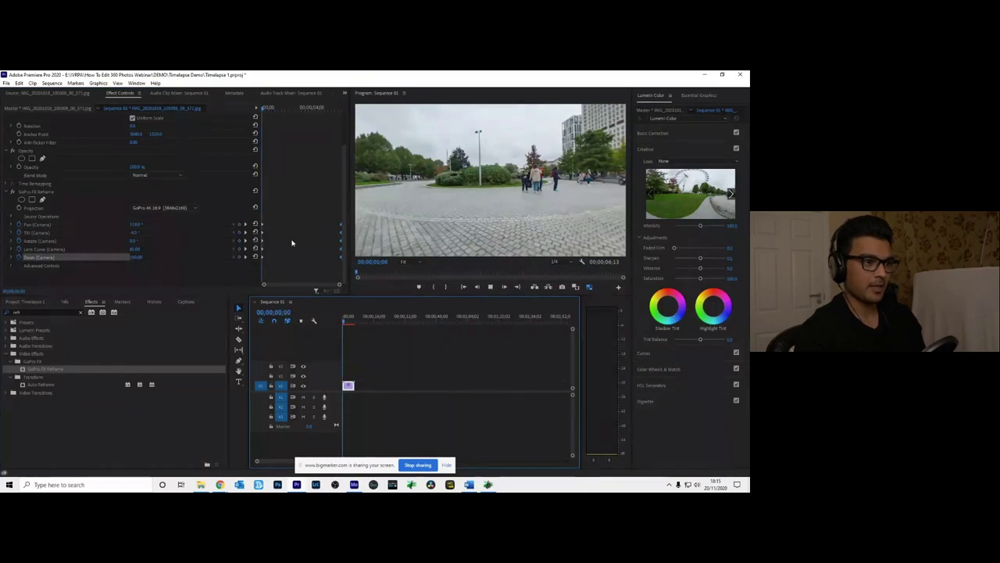
pyautogui.press('space')
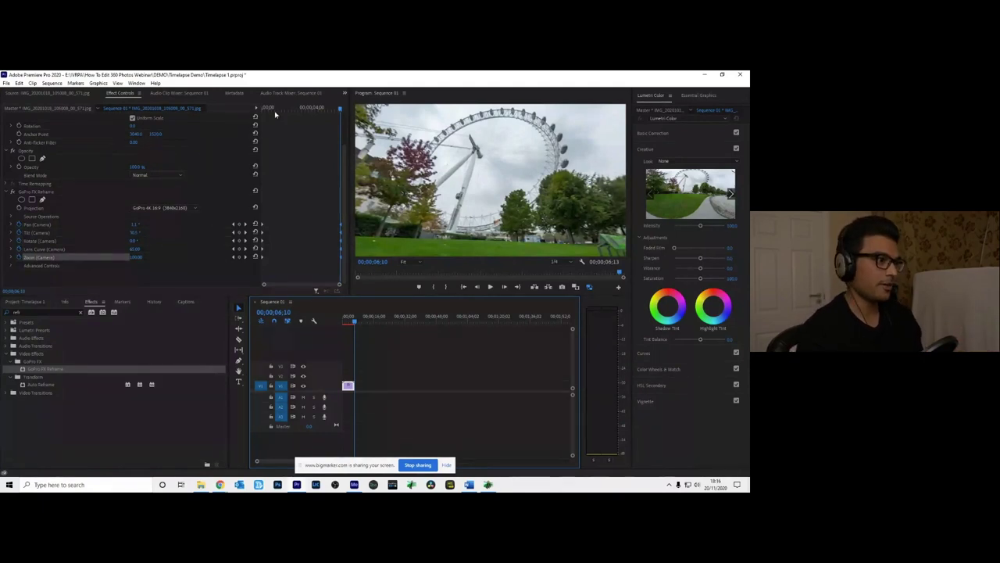
# At the sequence start, try panning and tilting the camera up toward the trees beside the Ferris wheel.
pyautogui.press('Home')
pyautogui.moveTo(153, 234); pyautogui.dragTo(49, 225)
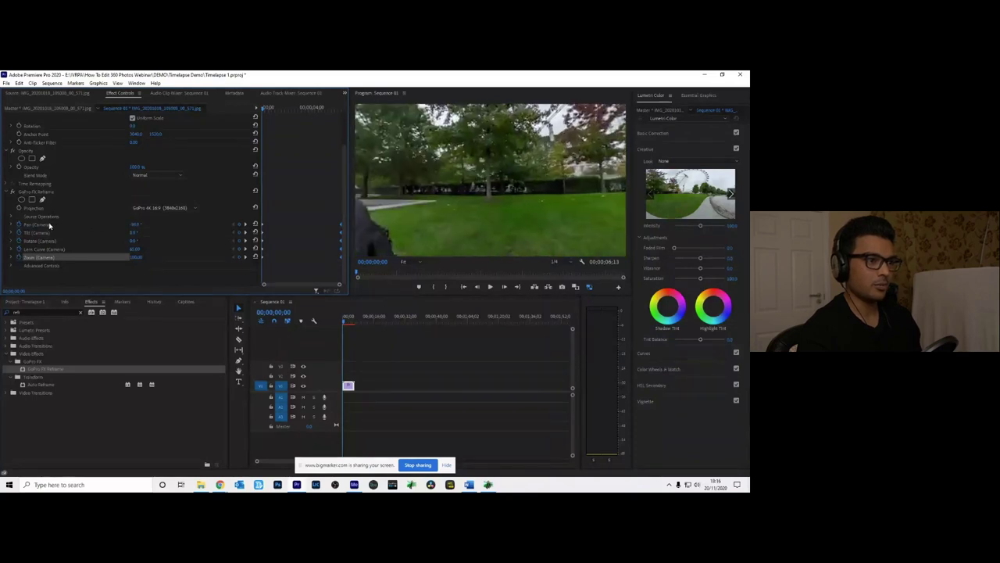
pyautogui.moveTo(137, 225); pyautogui.dragTo(163, 233)
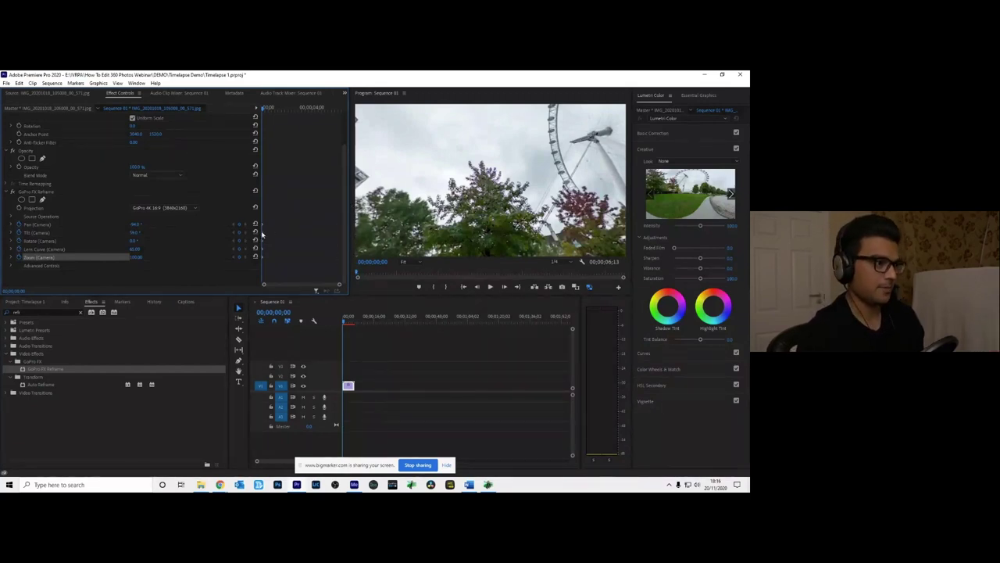
# Set the opening view's lens curve to 0 and its camera tilt to -90 to look straight down.
pyautogui.click(138, 250)
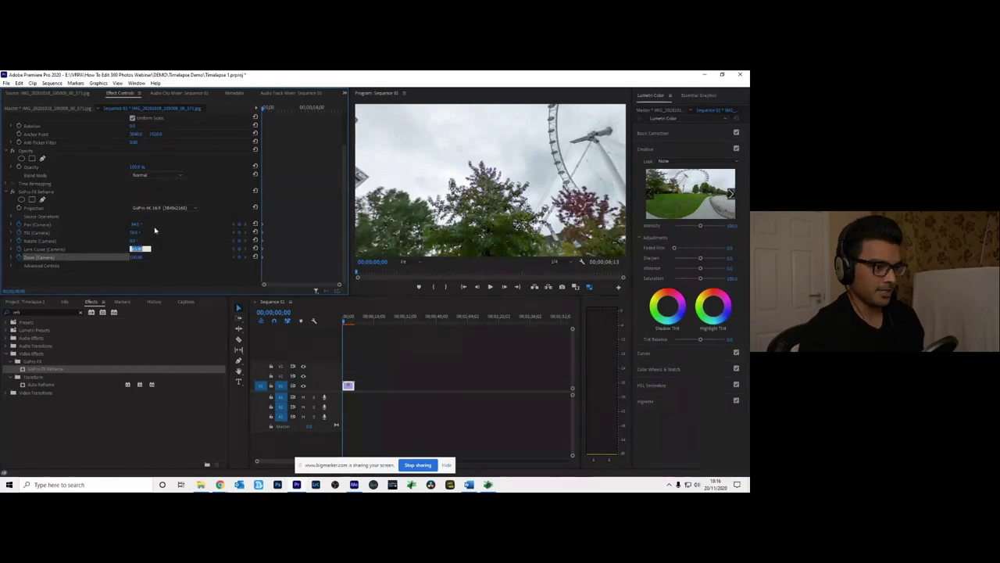
pyautogui.press('Return')
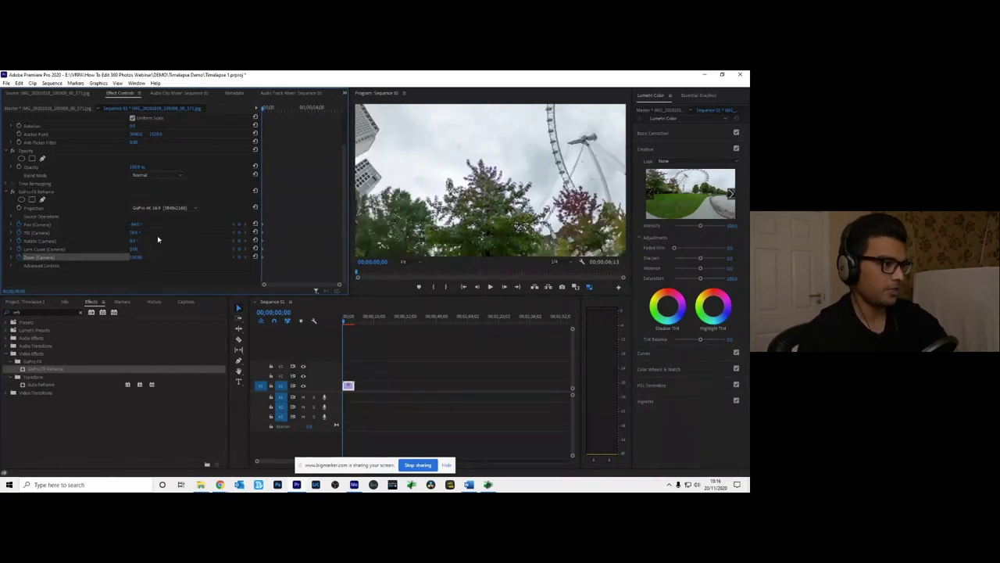
pyautogui.click(134, 232)
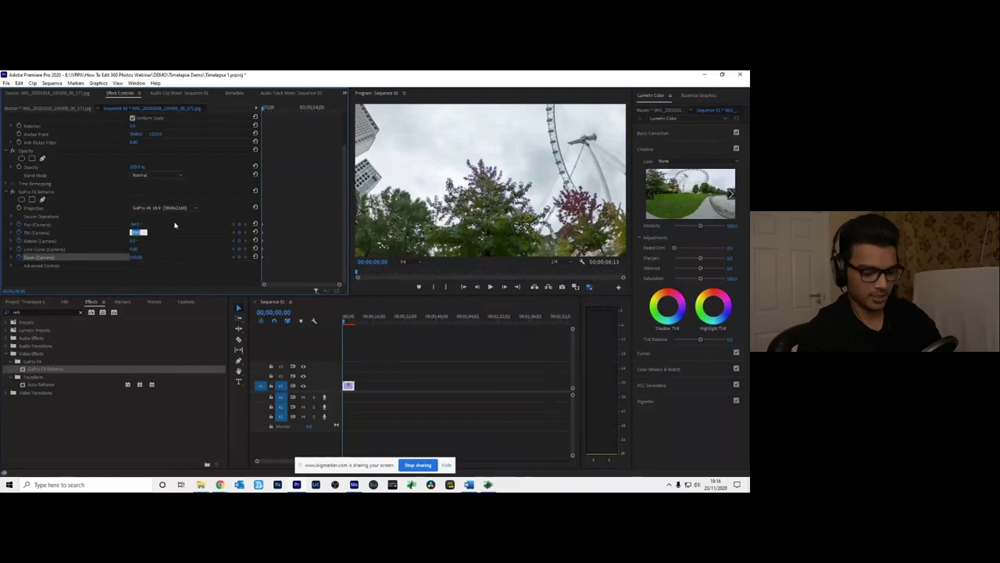
pyautogui.press('Return')
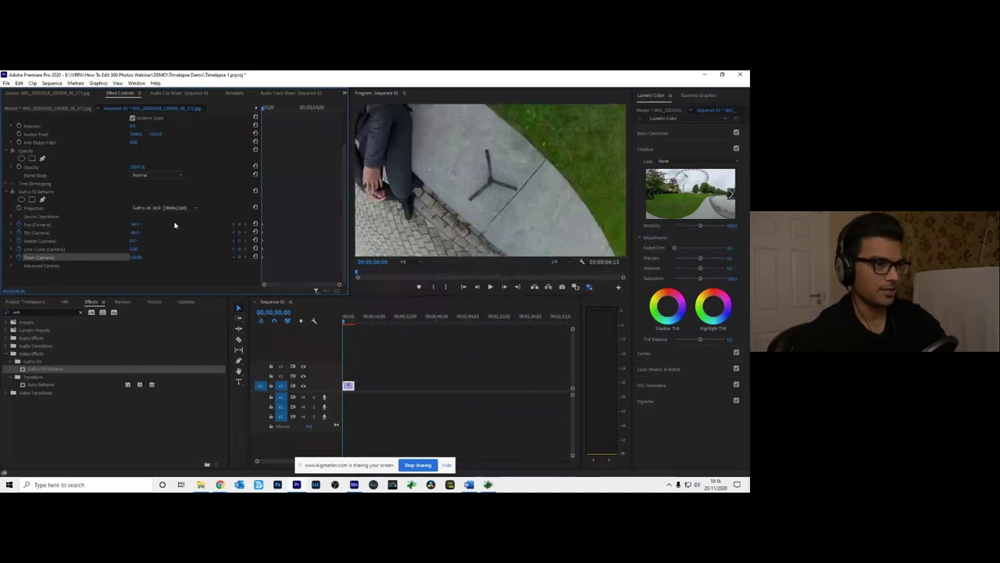
# Zoom the camera out to 7 and pan it to 0 for a tiny planet view, and scrub the clip to check it.
pyautogui.moveTo(133, 260); pyautogui.dragTo(100, 261)
pyautogui.moveTo(137, 225); pyautogui.dragTo(188, 228)
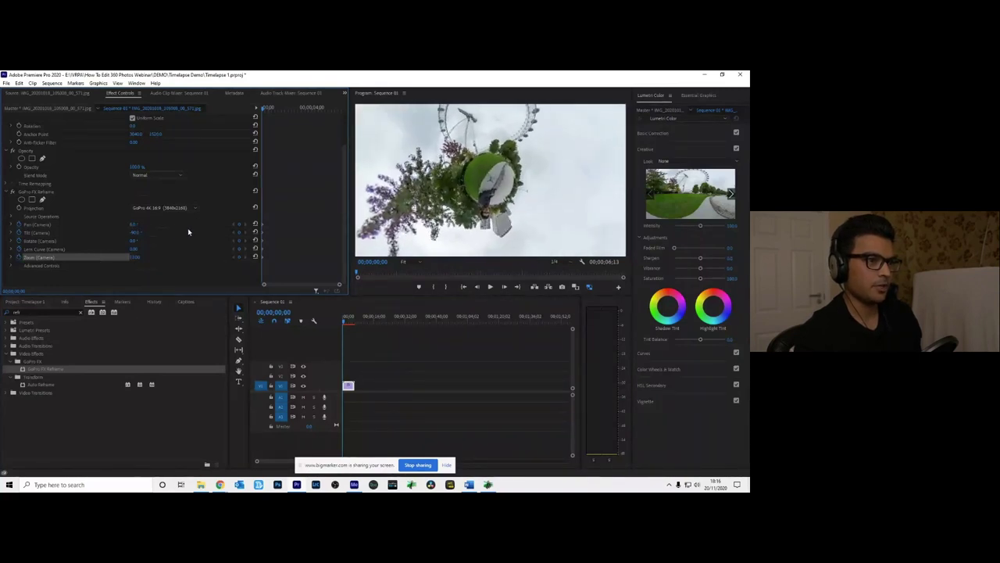
pyautogui.click(134, 232)
pyautogui.moveTo(134, 259); pyautogui.dragTo(135, 257)
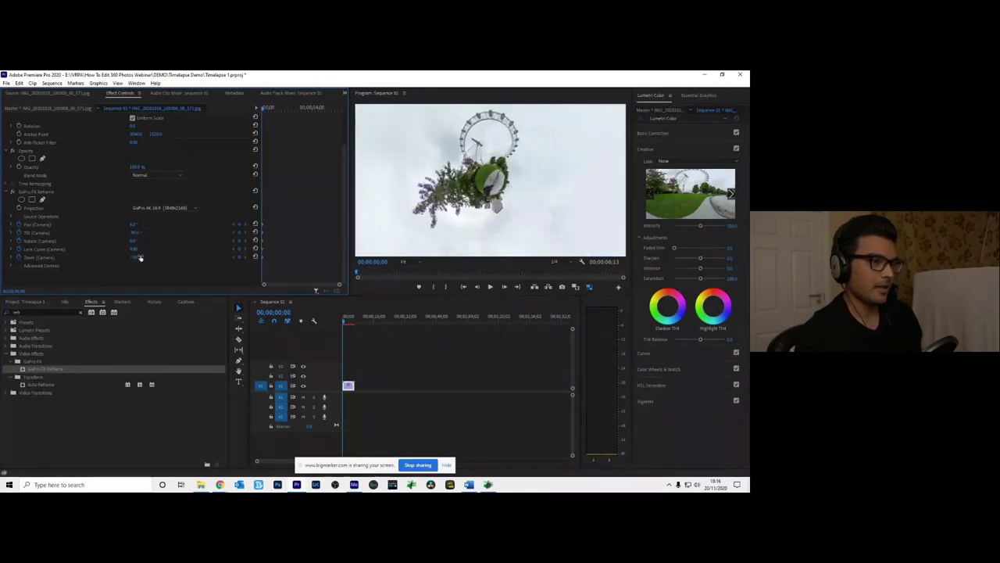
pyautogui.moveTo(345, 322); pyautogui.dragTo(349, 323)
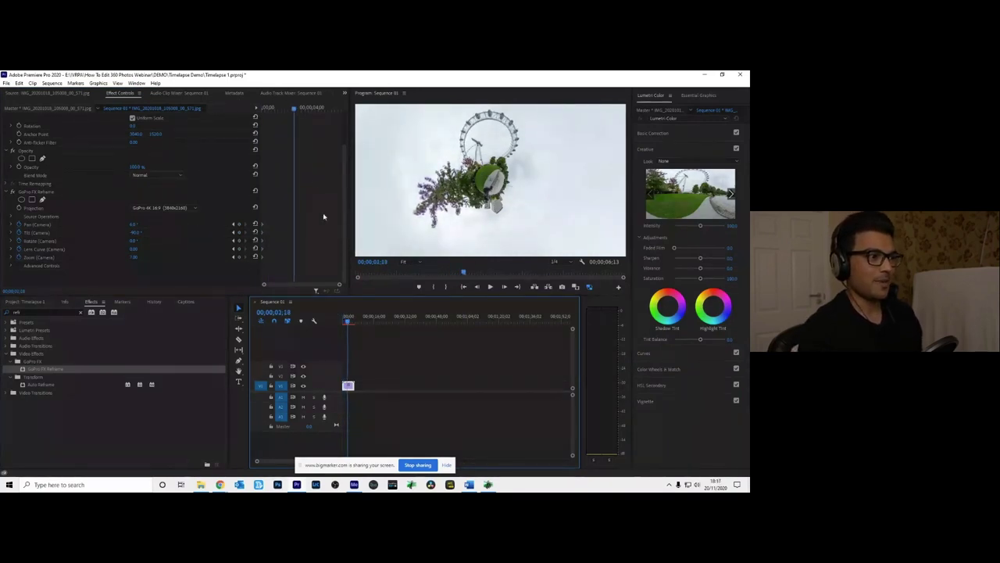
pyautogui.press('Home')
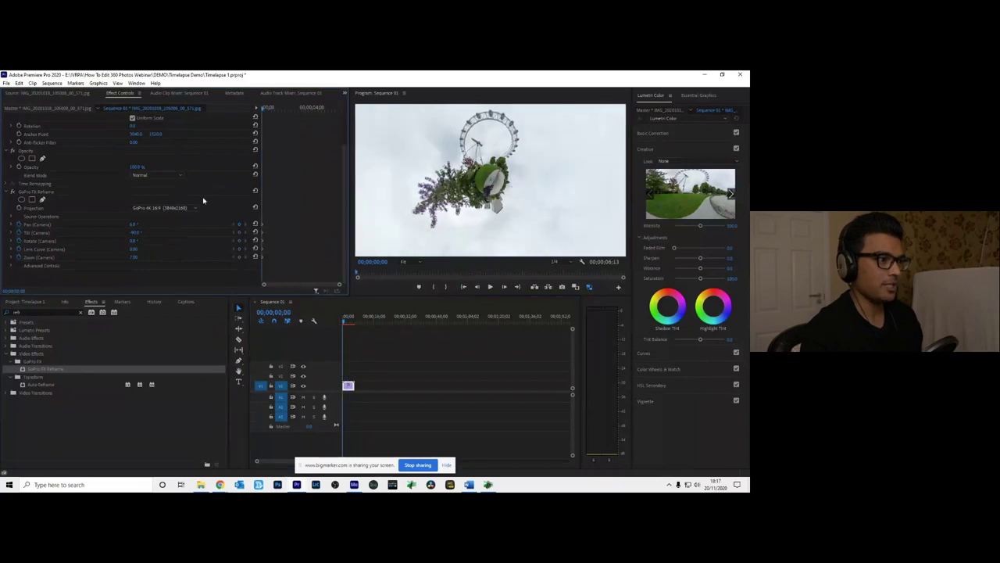
# Set the opening view's camera tilt to 90 and raise the zoom for an inverted tunnel view with the sky in the middle.
pyautogui.click(136, 232)
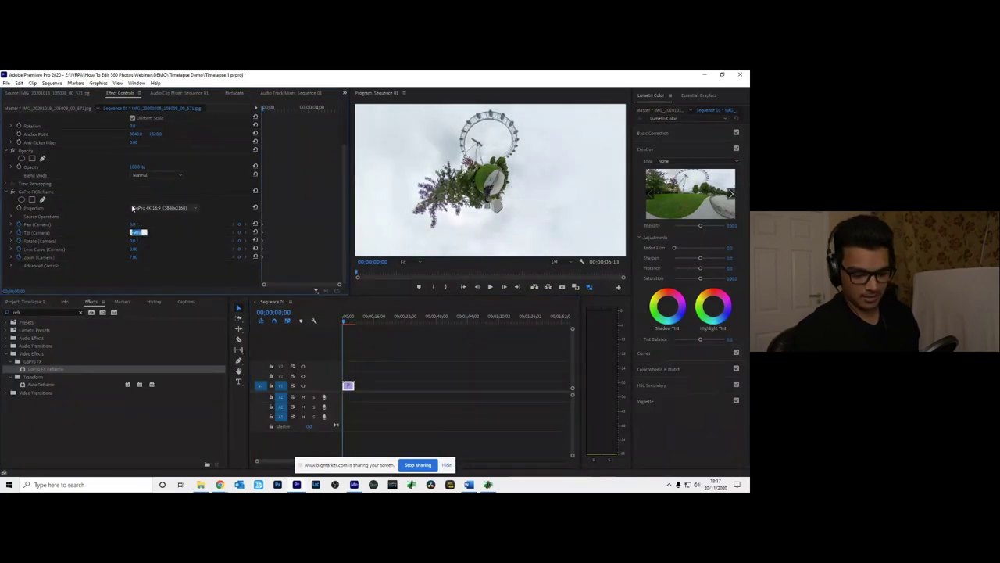
pyautogui.write('-90')
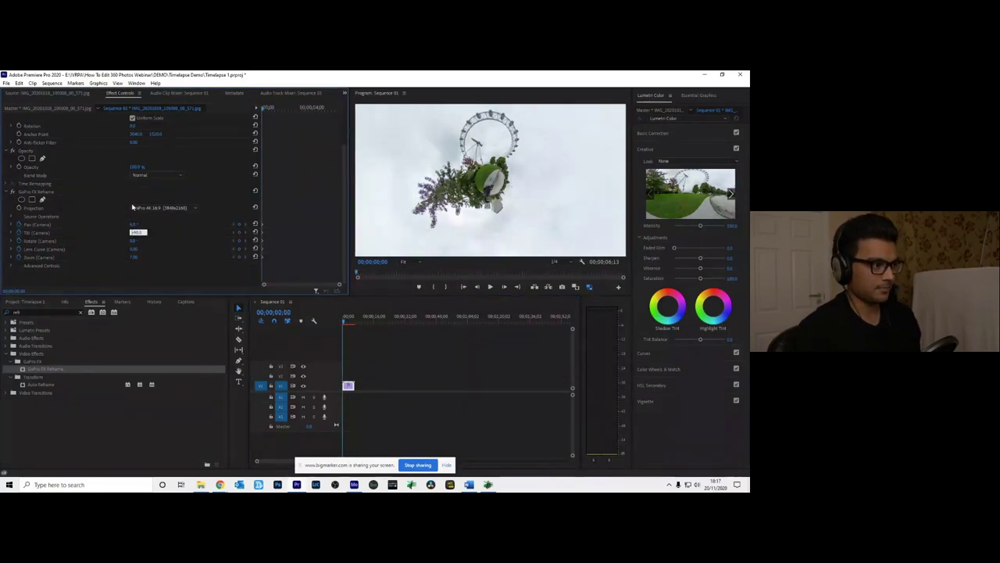
pyautogui.write('-')
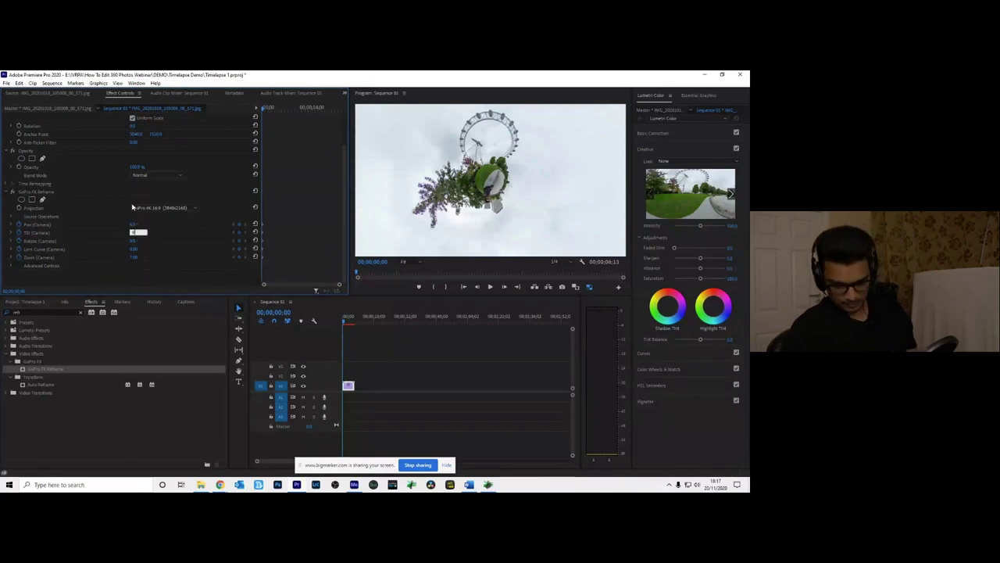
pyautogui.press('Return')
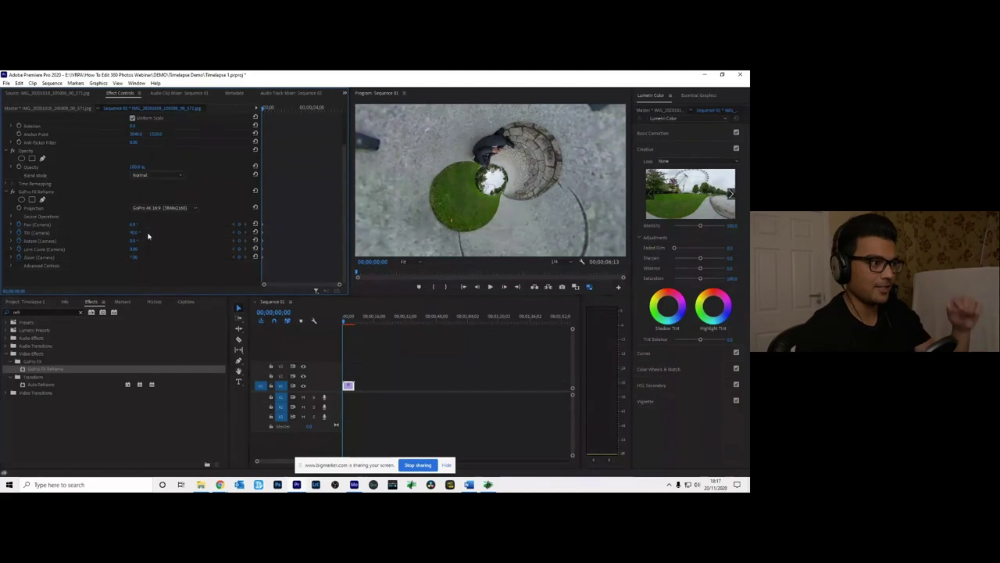
pyautogui.moveTo(146, 258)
pyautogui.mouseDown()
pyautogui.moveTo(164, 258)
pyautogui.moveTo(136, 259)
pyautogui.mouseUp()
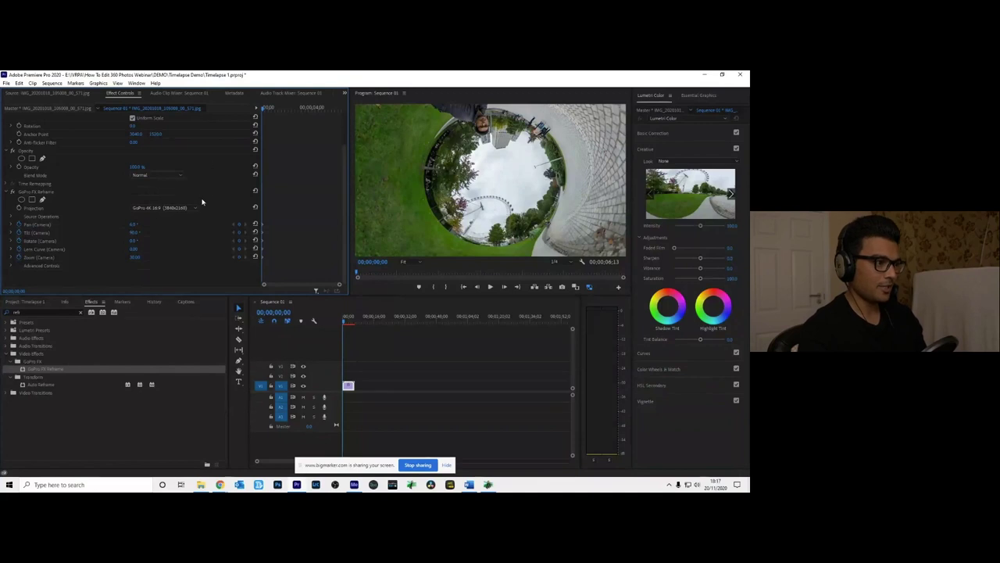
# Undo the tunnel and tiny planet changes back to the plaza opening, and scrub through the camera move to the Ferris wheel.
pyautogui.hotkey('ctrl', 'z')
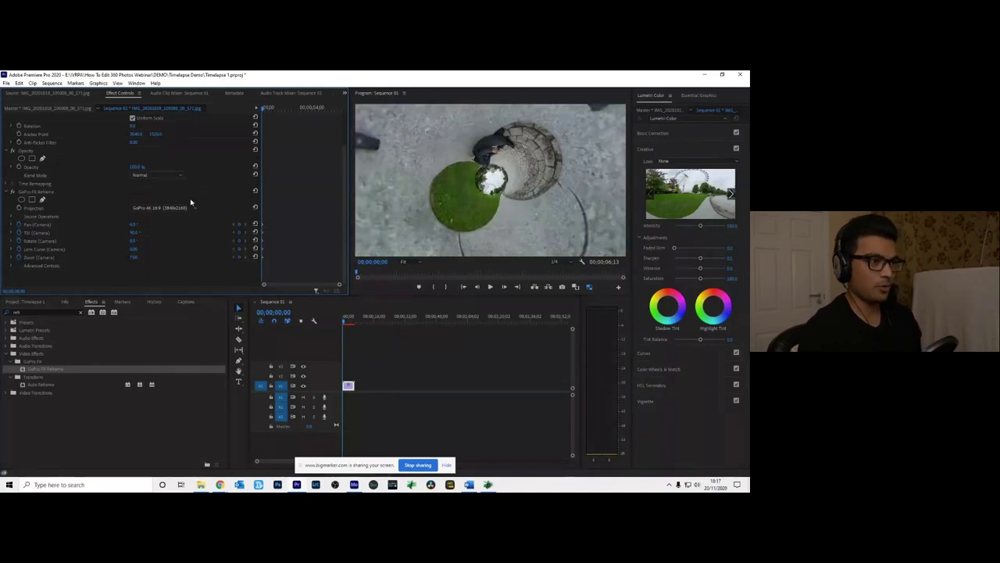
pyautogui.hotkey('ctrl', 'z')
pyautogui.hotkey('ctrl', 'z')
pyautogui.hotkey('ctrl', 'z')
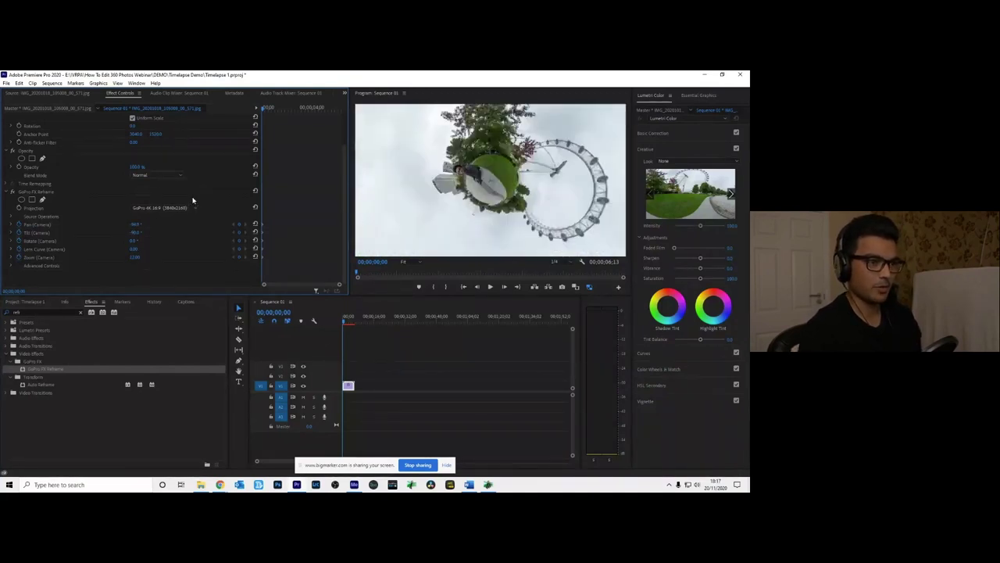
pyautogui.hotkey('ctrl', 'z')
pyautogui.hotkey('ctrl', 'z')
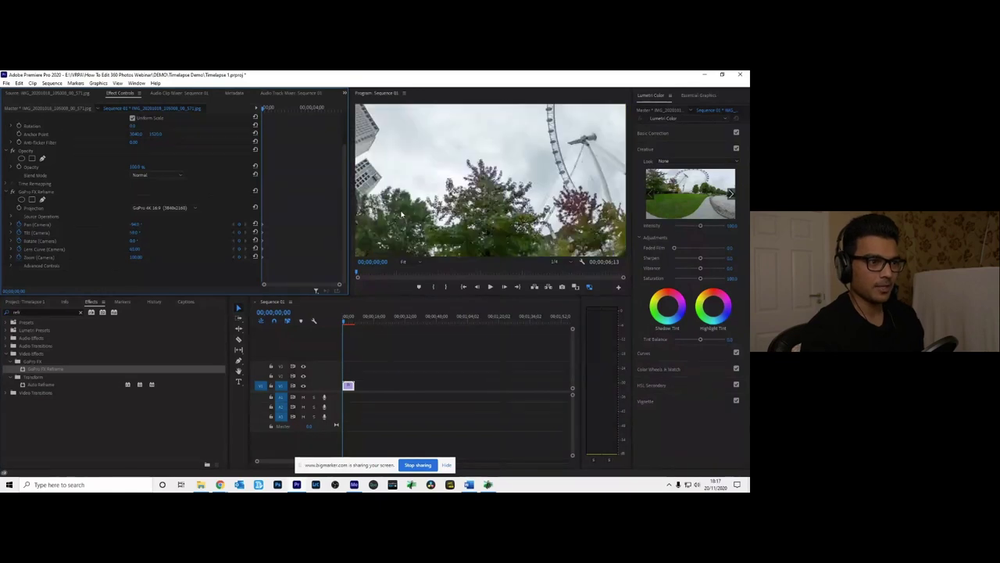
pyautogui.hotkey('ctrl', 'z')
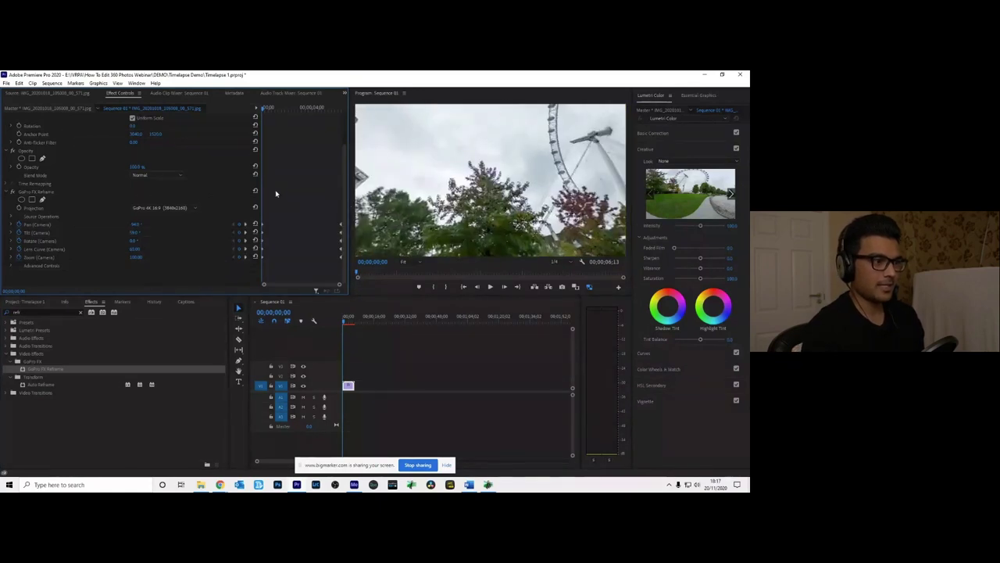
pyautogui.hotkey('ctrl', 'z')
pyautogui.hotkey('ctrl', 'z')
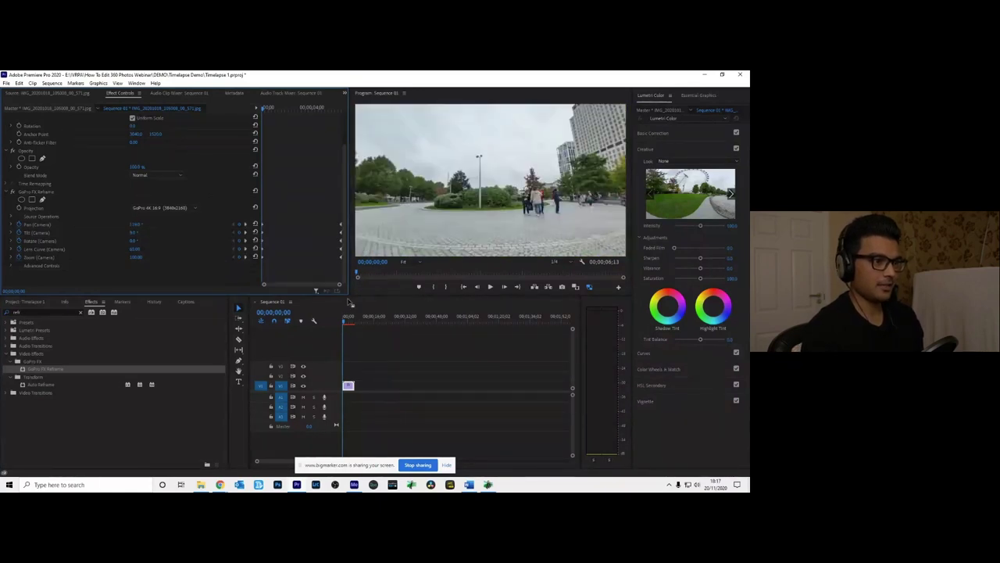
pyautogui.moveTo(265, 107); pyautogui.dragTo(338, 111)
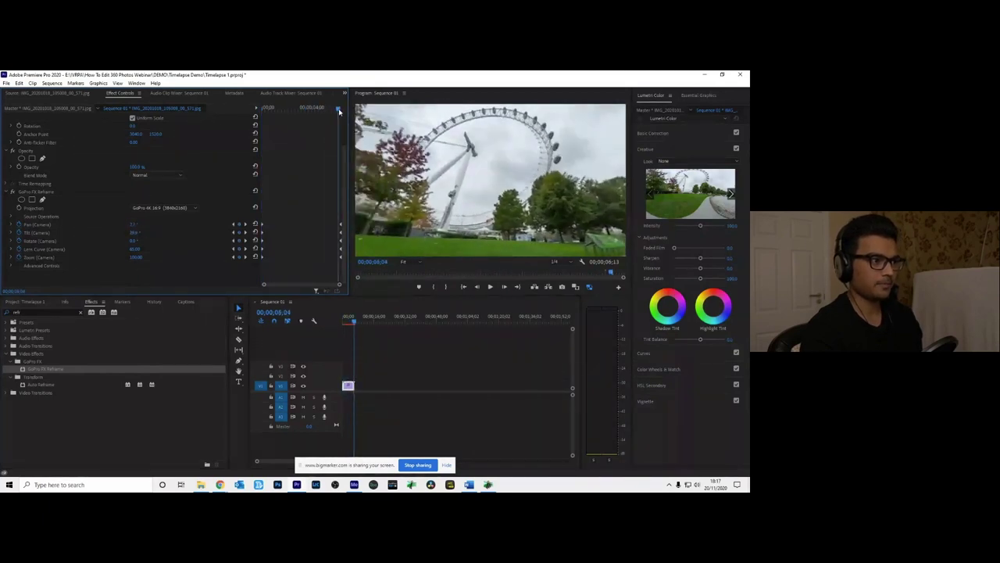
pyautogui.click(302, 348)
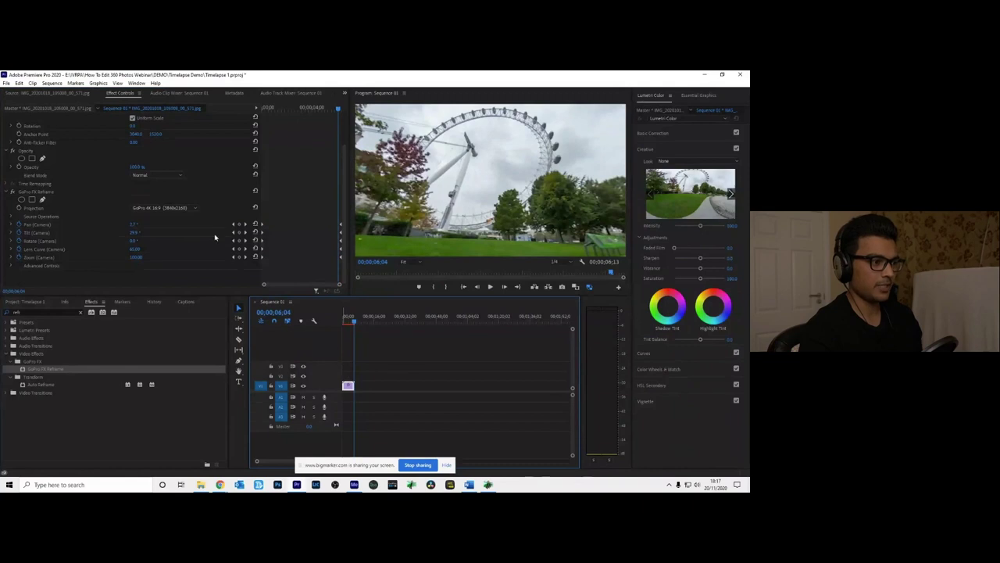
# Set up a media export of the sequence in HEVC (H.265) with the 4K UHD preset, saved as Sequence 01.mp4 in the Render folder.
pyautogui.click(5, 83)
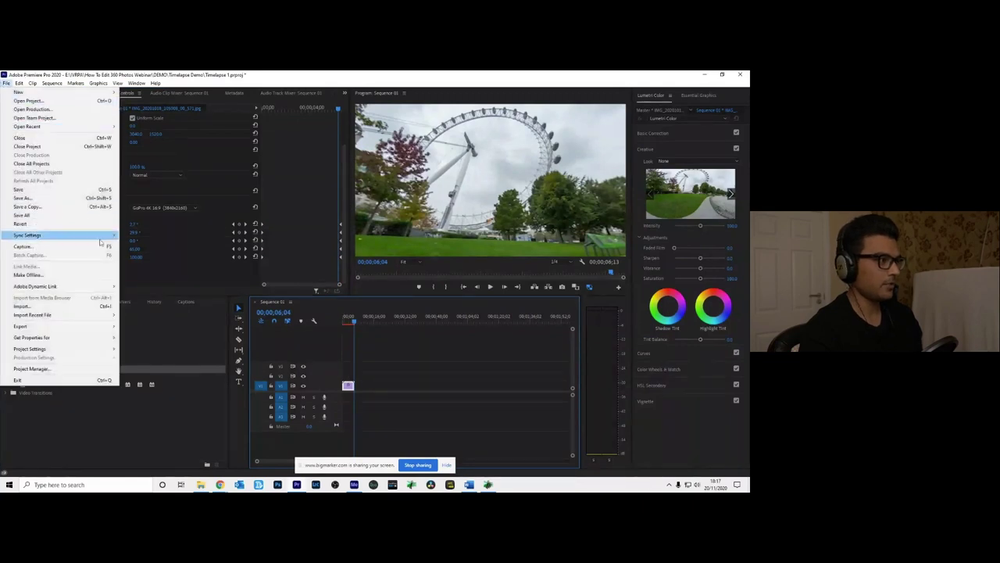
pyautogui.moveTo(94, 326)
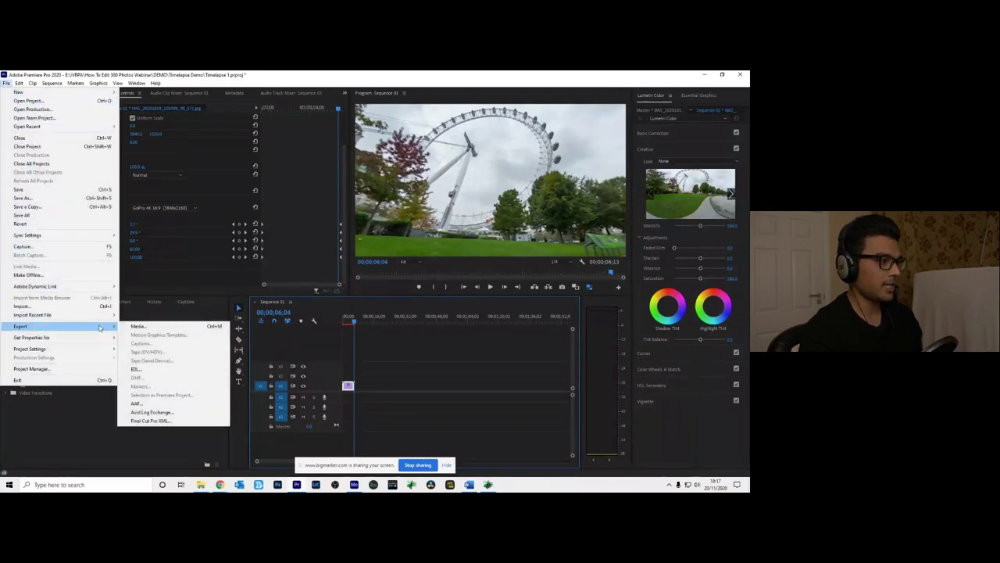
pyautogui.click(159, 329)
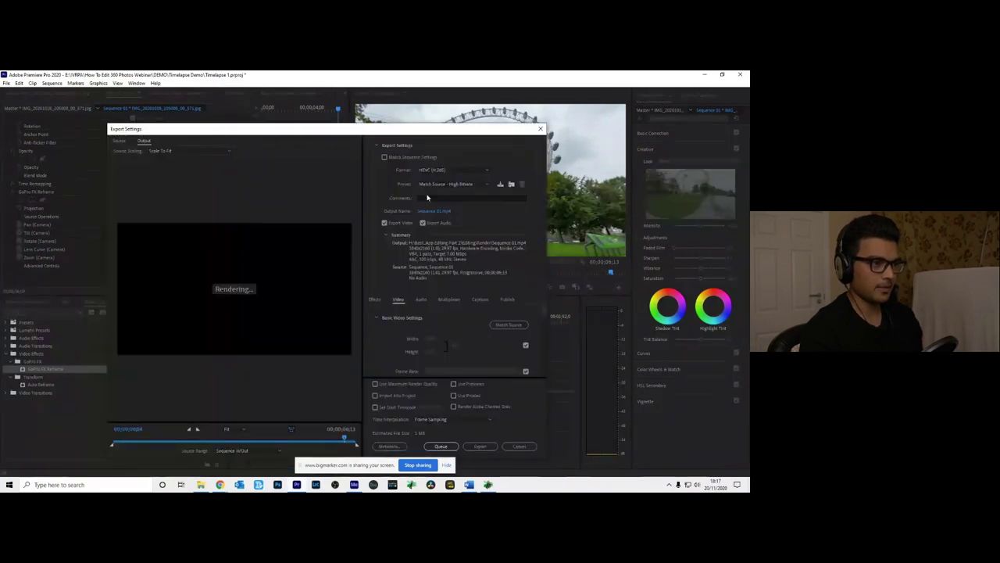
pyautogui.click(438, 169)
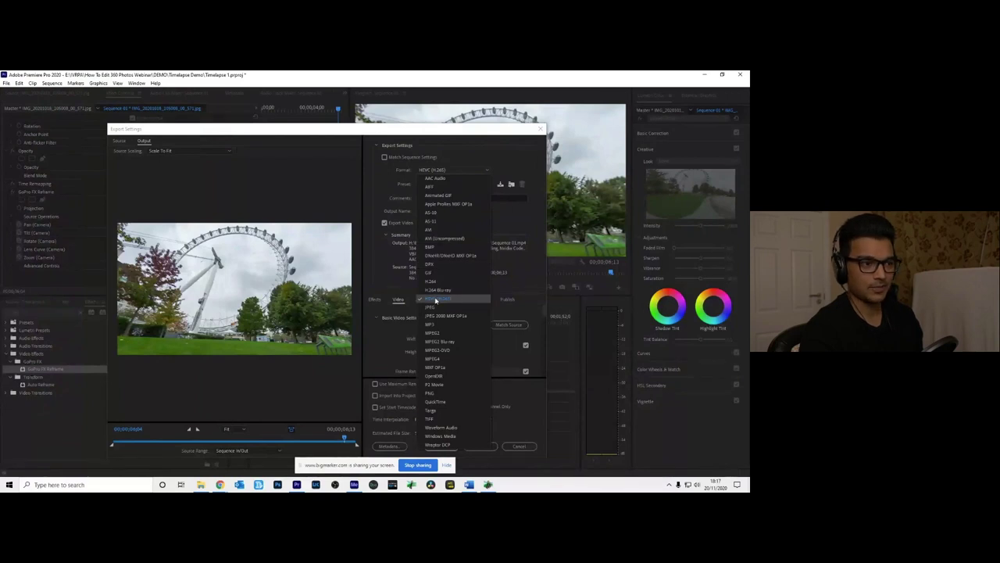
pyautogui.click(436, 299)
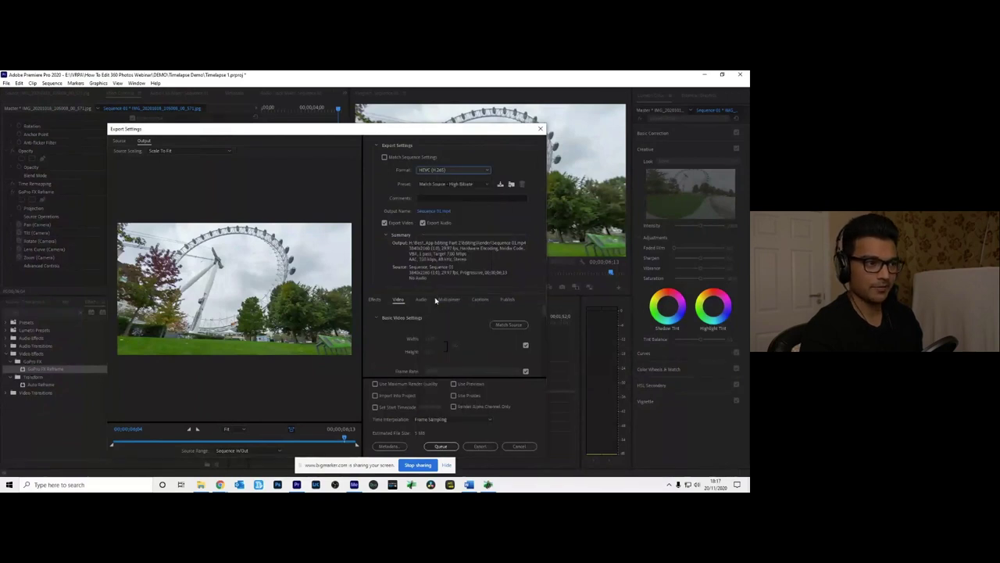
pyautogui.click(445, 184)
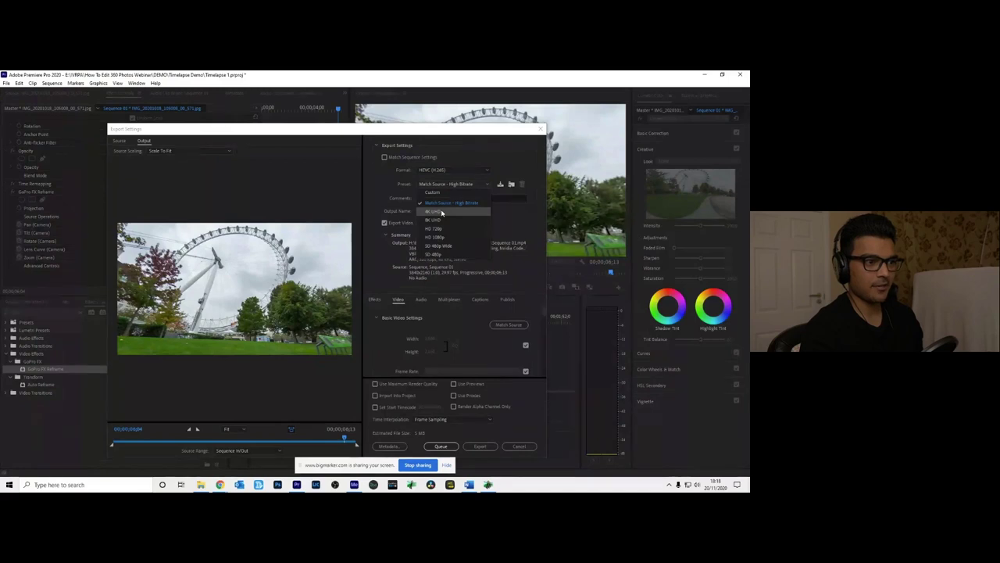
pyautogui.click(441, 212)
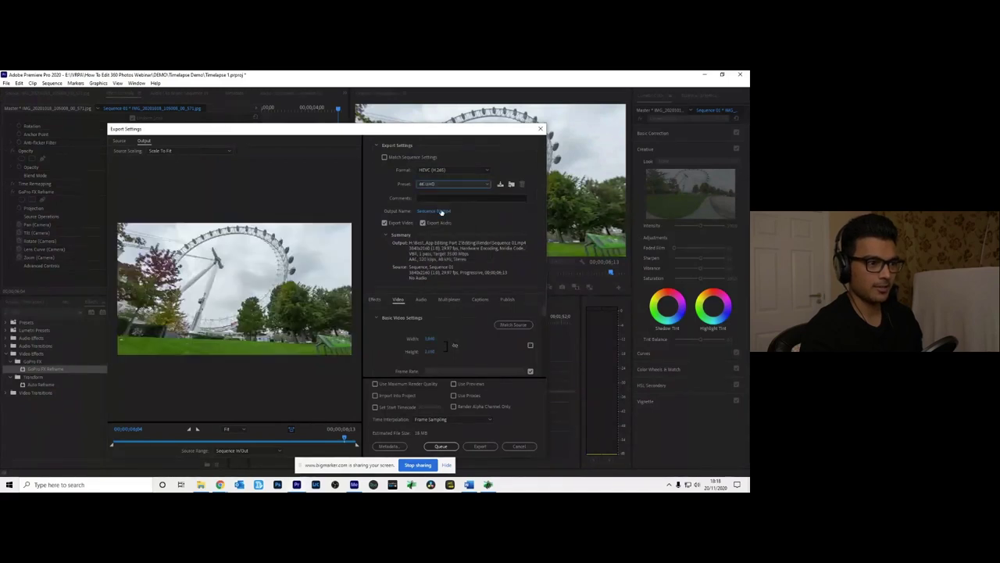
pyautogui.click(435, 211)
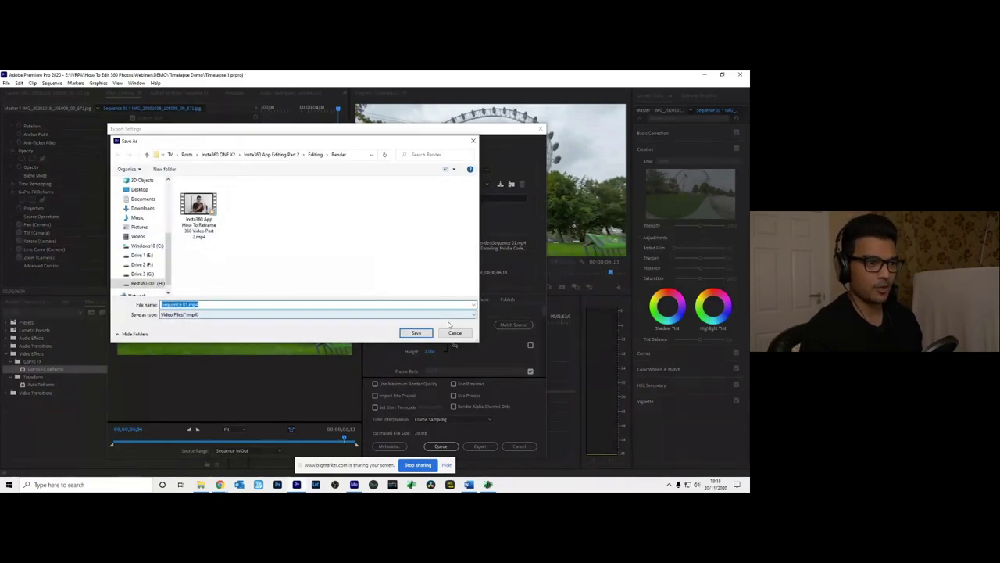
pyautogui.click(421, 334)
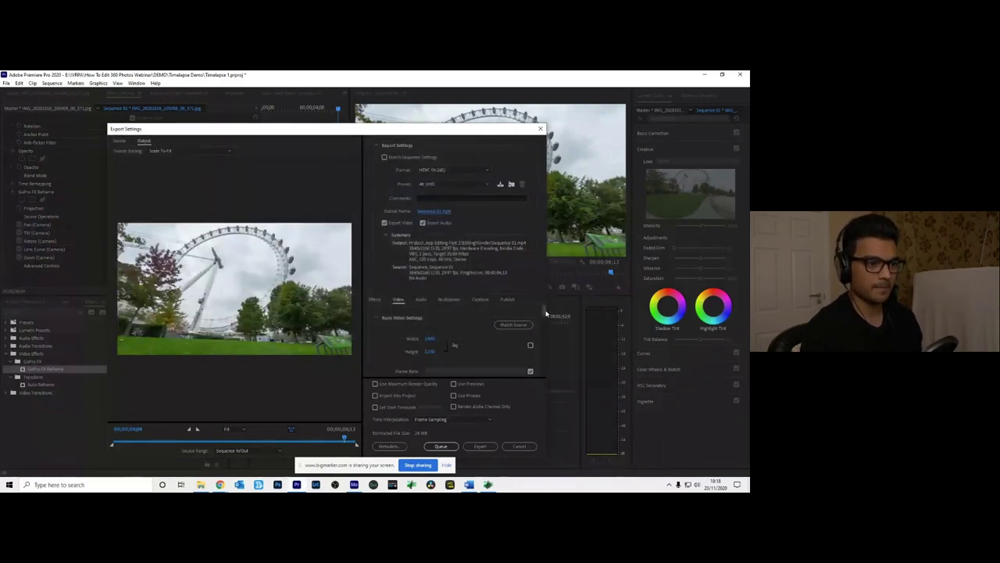
# Raise the export's target bitrate to 60 Mbps and its quality to Higher, and close the export settings without exporting.
pyautogui.scroll(-3, 546, 316)
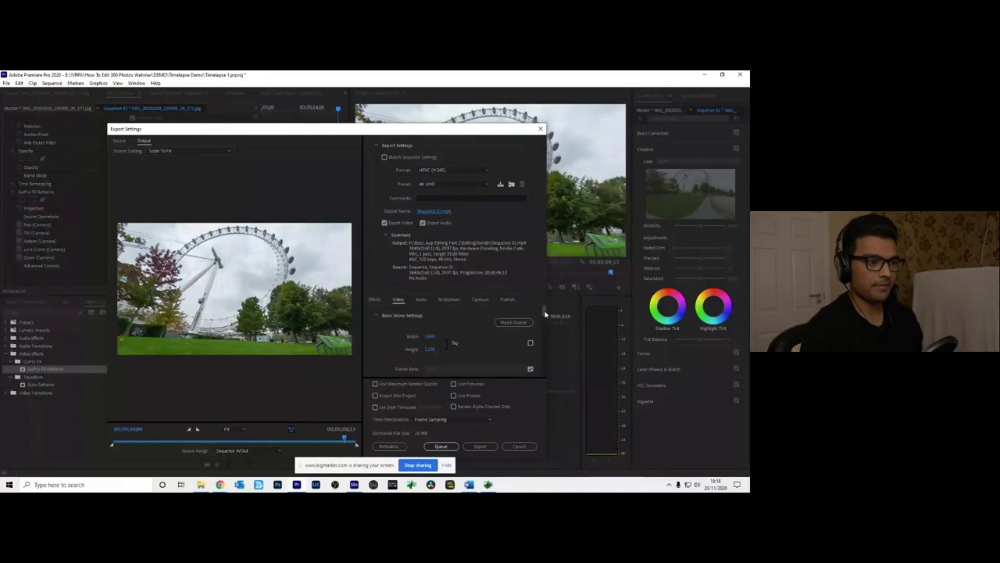
pyautogui.moveTo(546, 316); pyautogui.dragTo(539, 362)
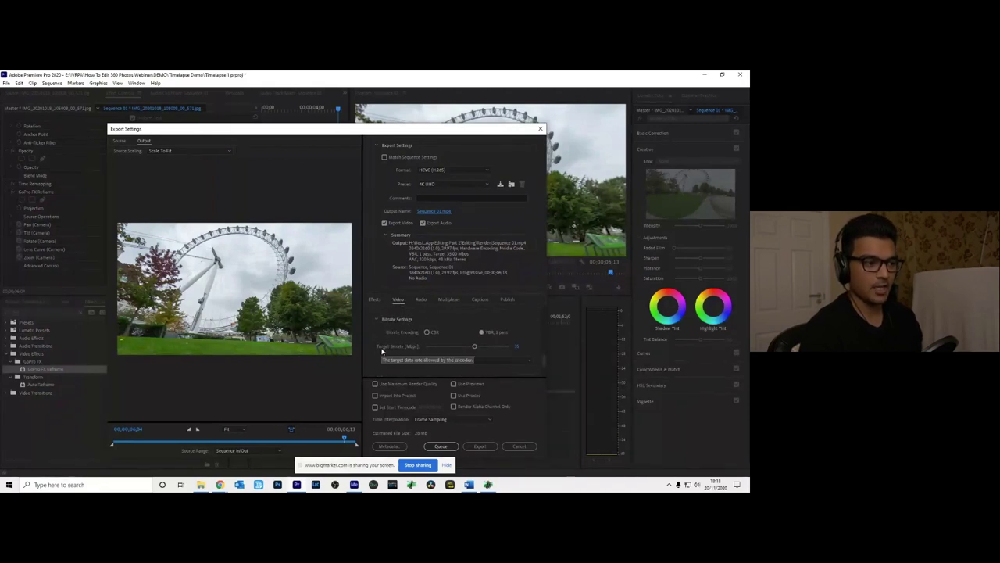
pyautogui.moveTo(474, 347); pyautogui.dragTo(516, 348)
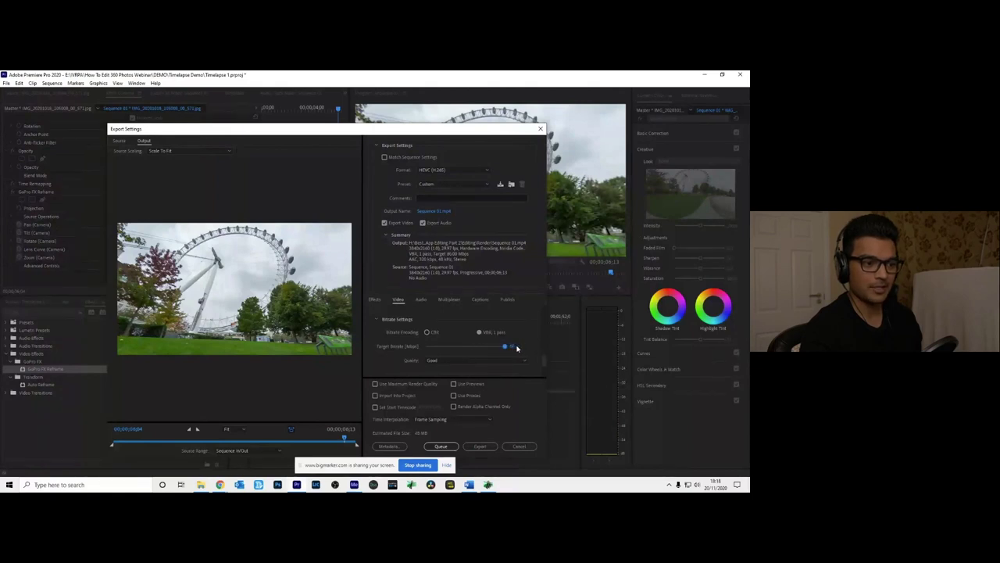
pyautogui.click(447, 361)
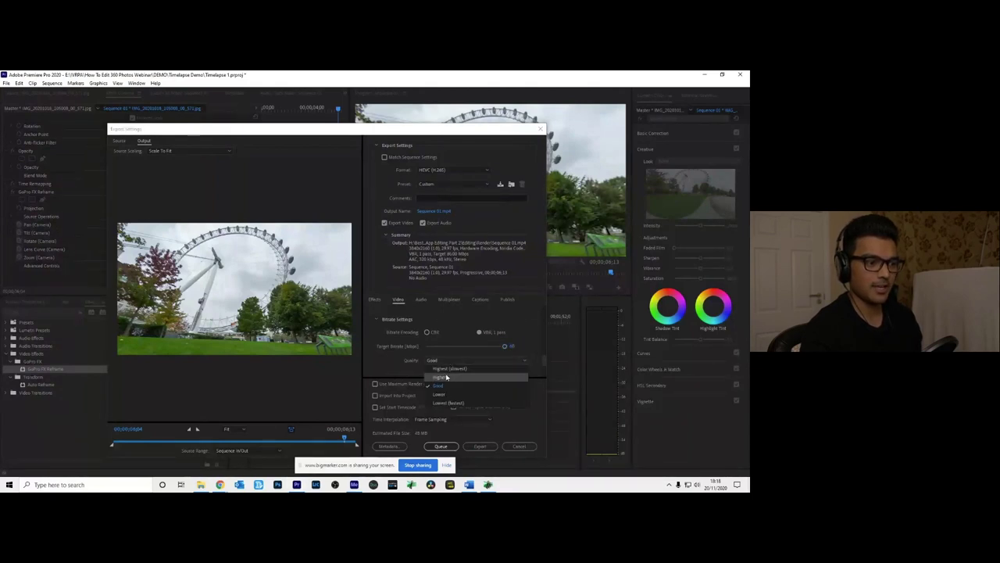
pyautogui.click(445, 378)
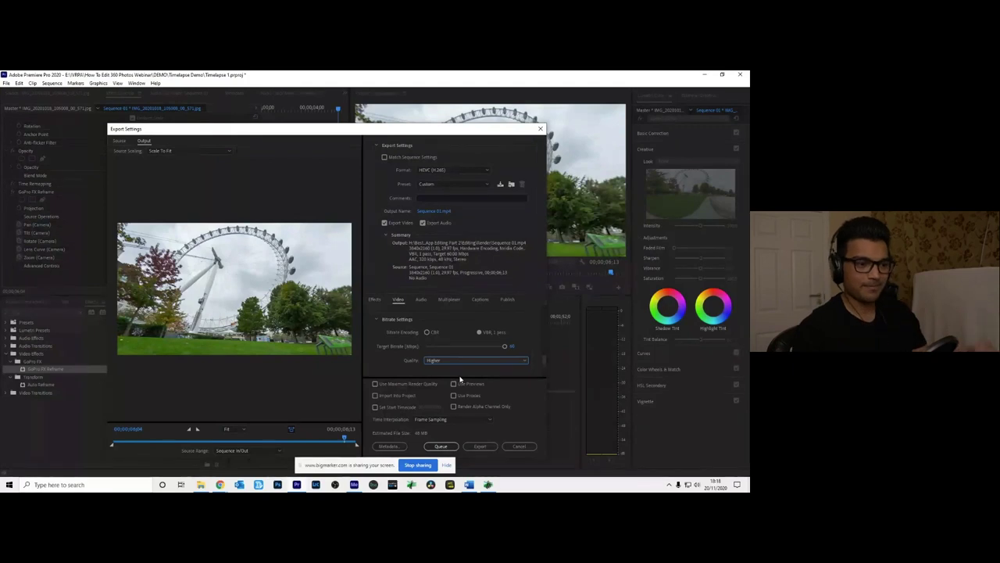
pyautogui.click(519, 445)
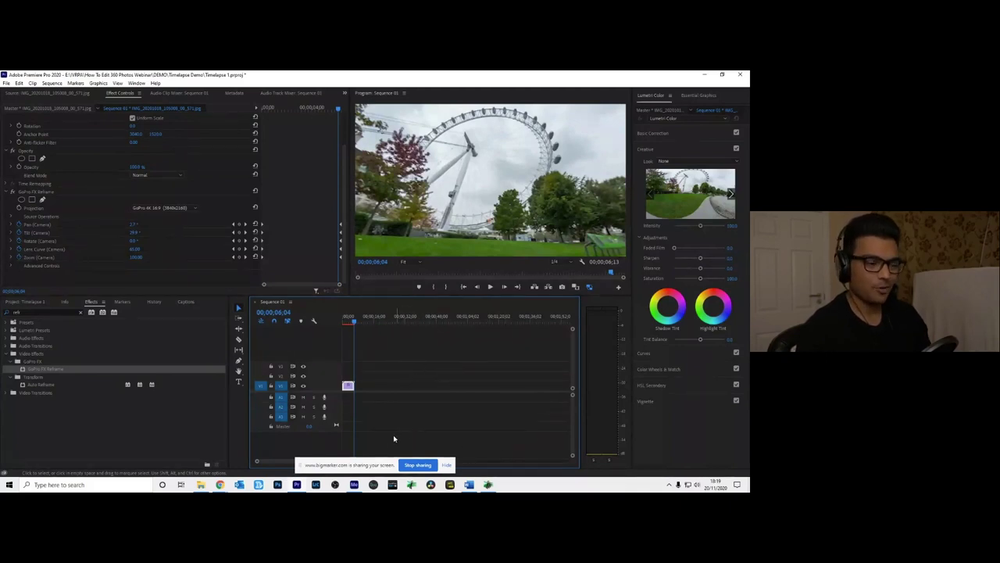
# Stop sharing the screen in the webinar.
pyautogui.click(412, 468)
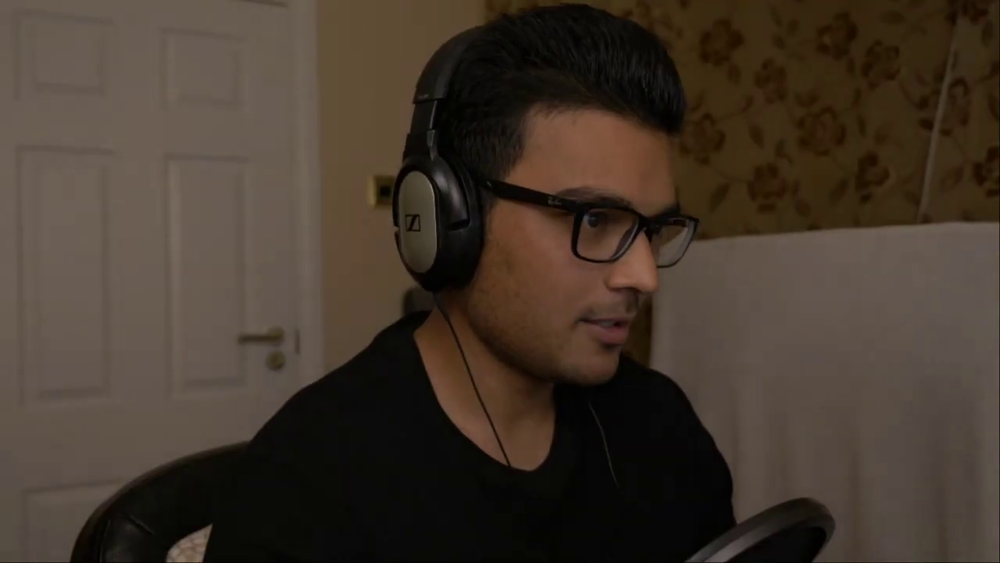